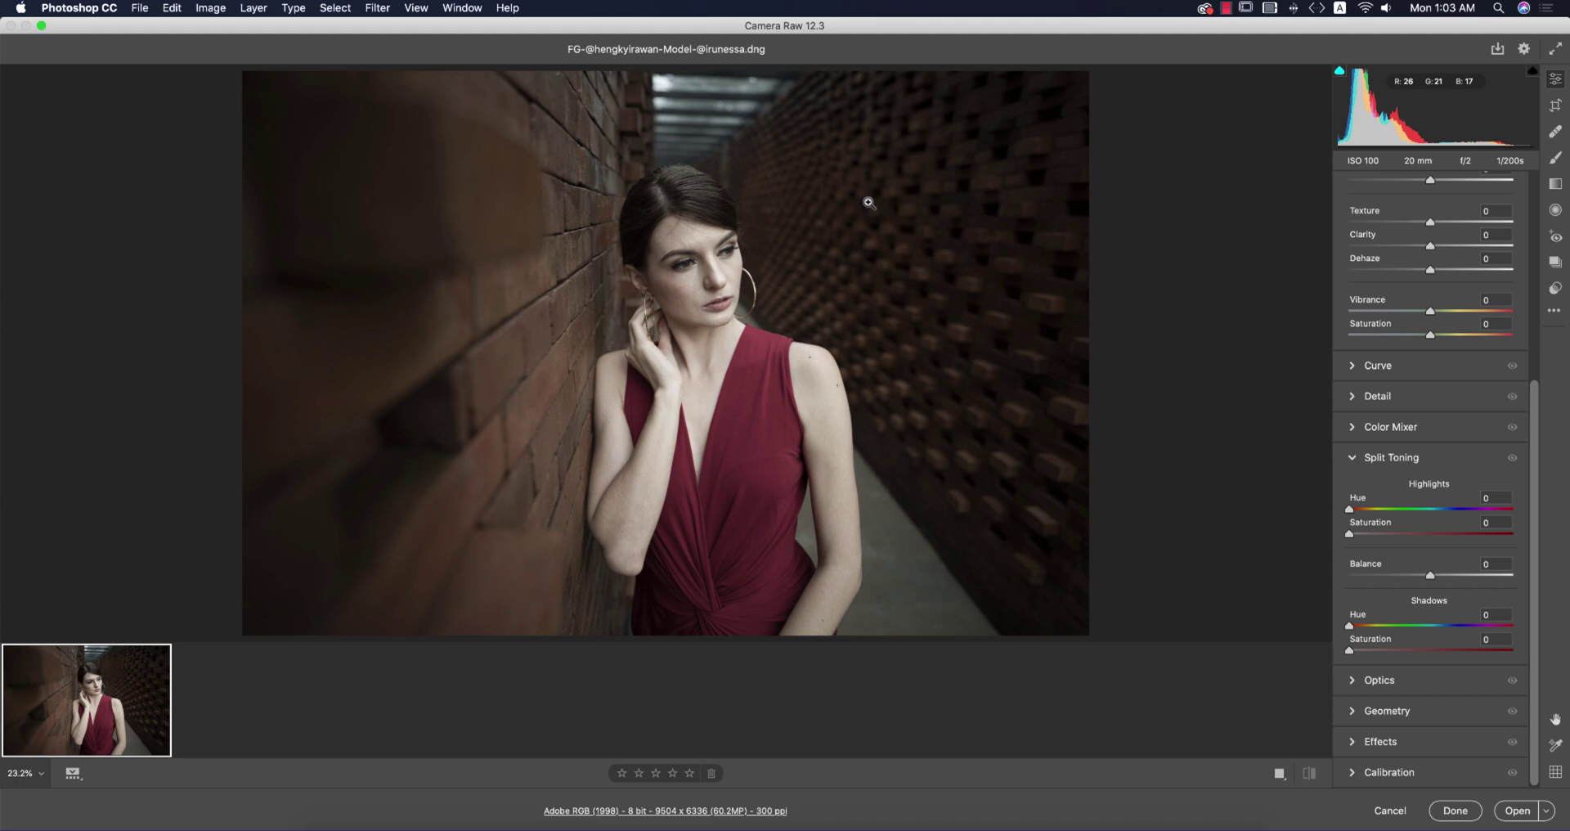
- Collapse the Split Toning and Basic sections, then close Camera Raw with Done
left_click(1354, 460)
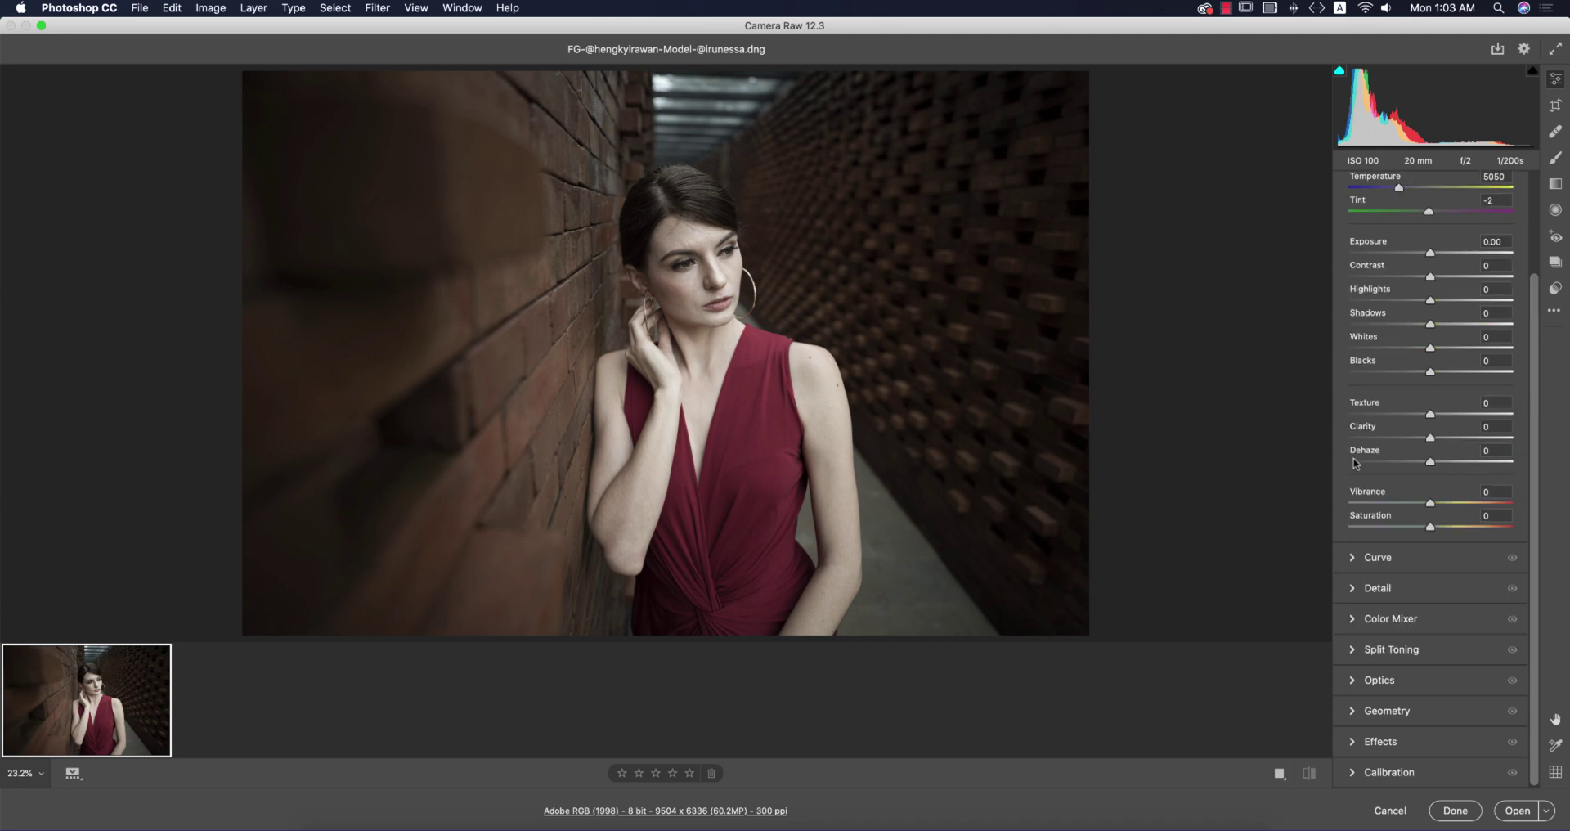
scroll(1393, 324, "up", 3)
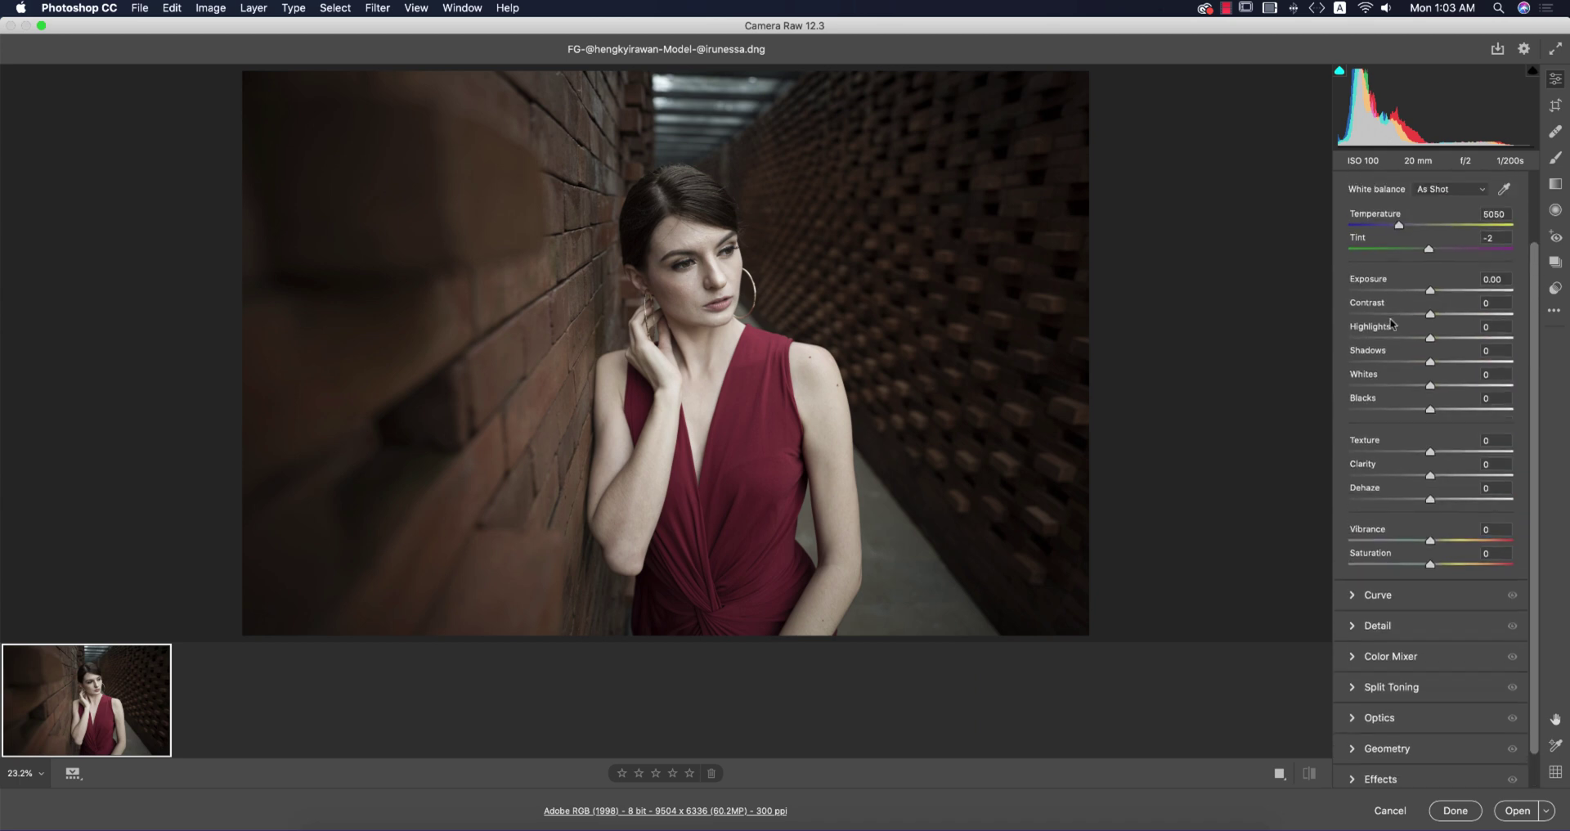
left_click(1352, 199)
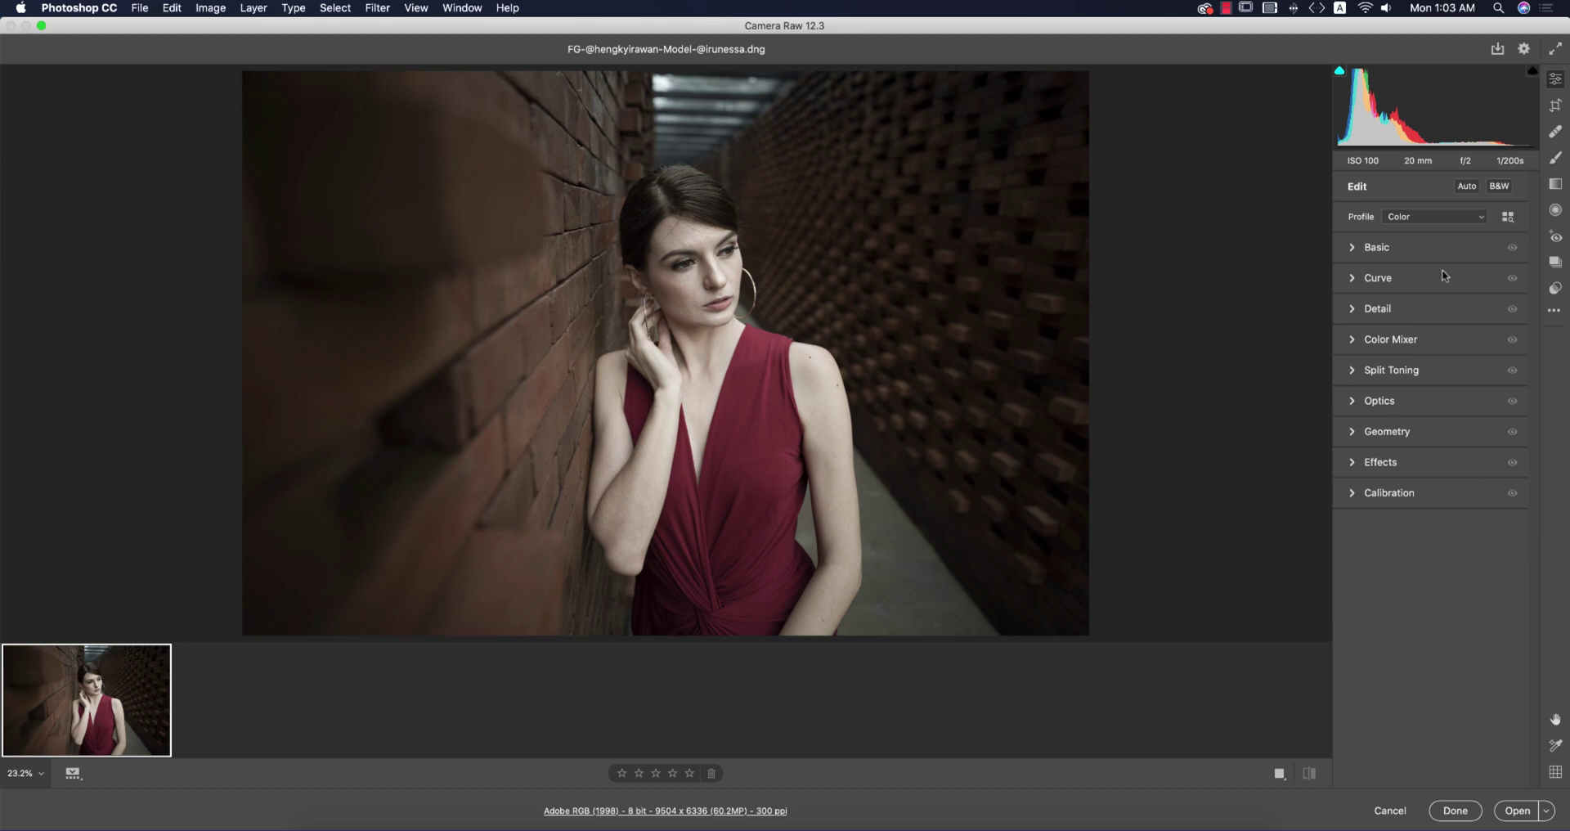
left_click(1456, 811)
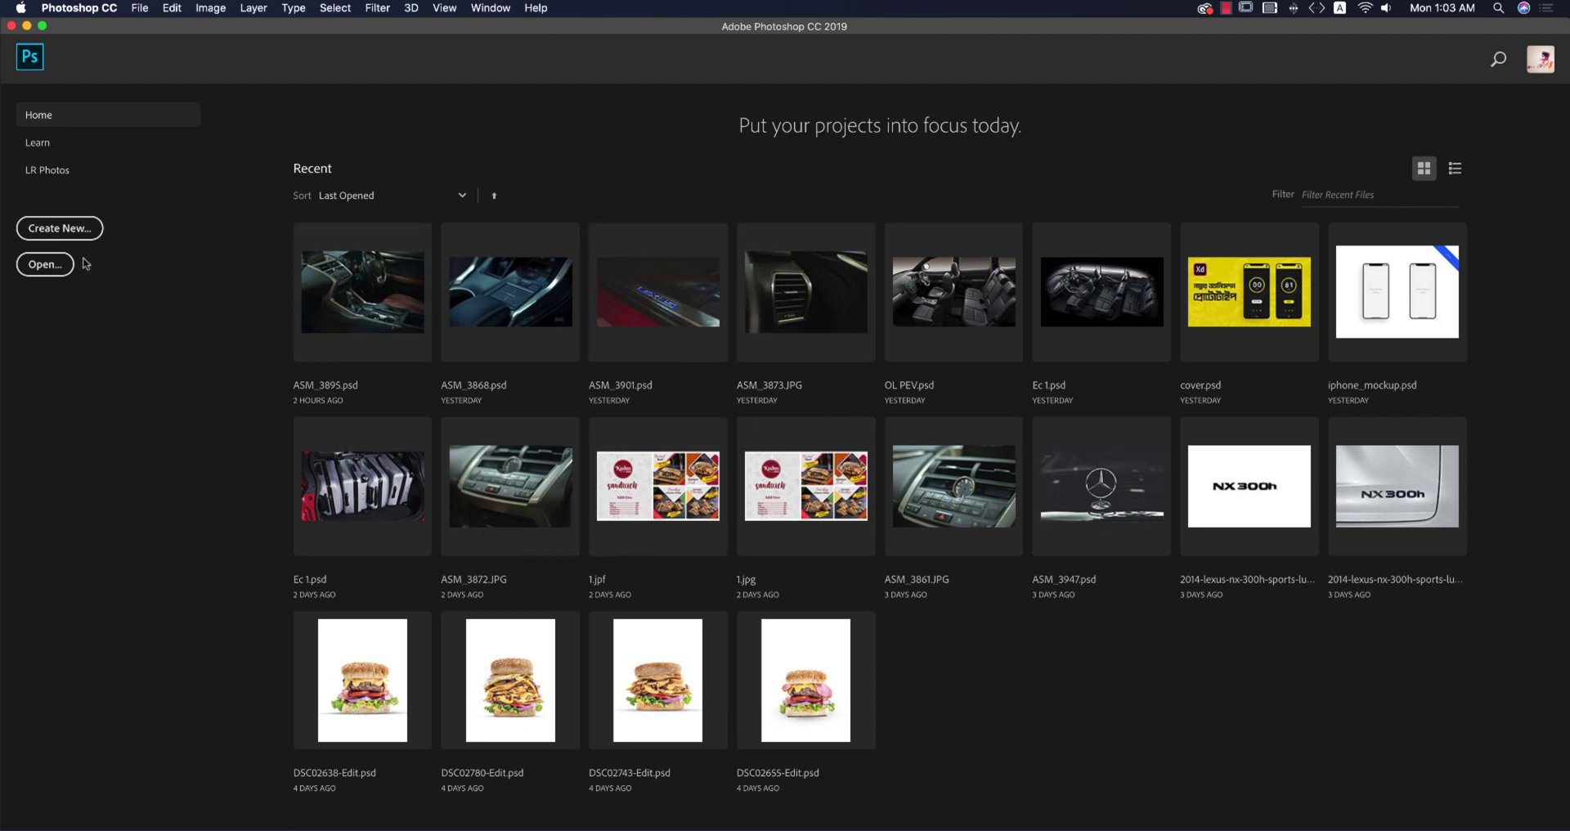
- Open the red-dress brick-wall portrait DNG from the 202004 folder into Camera Raw
left_click(48, 265)
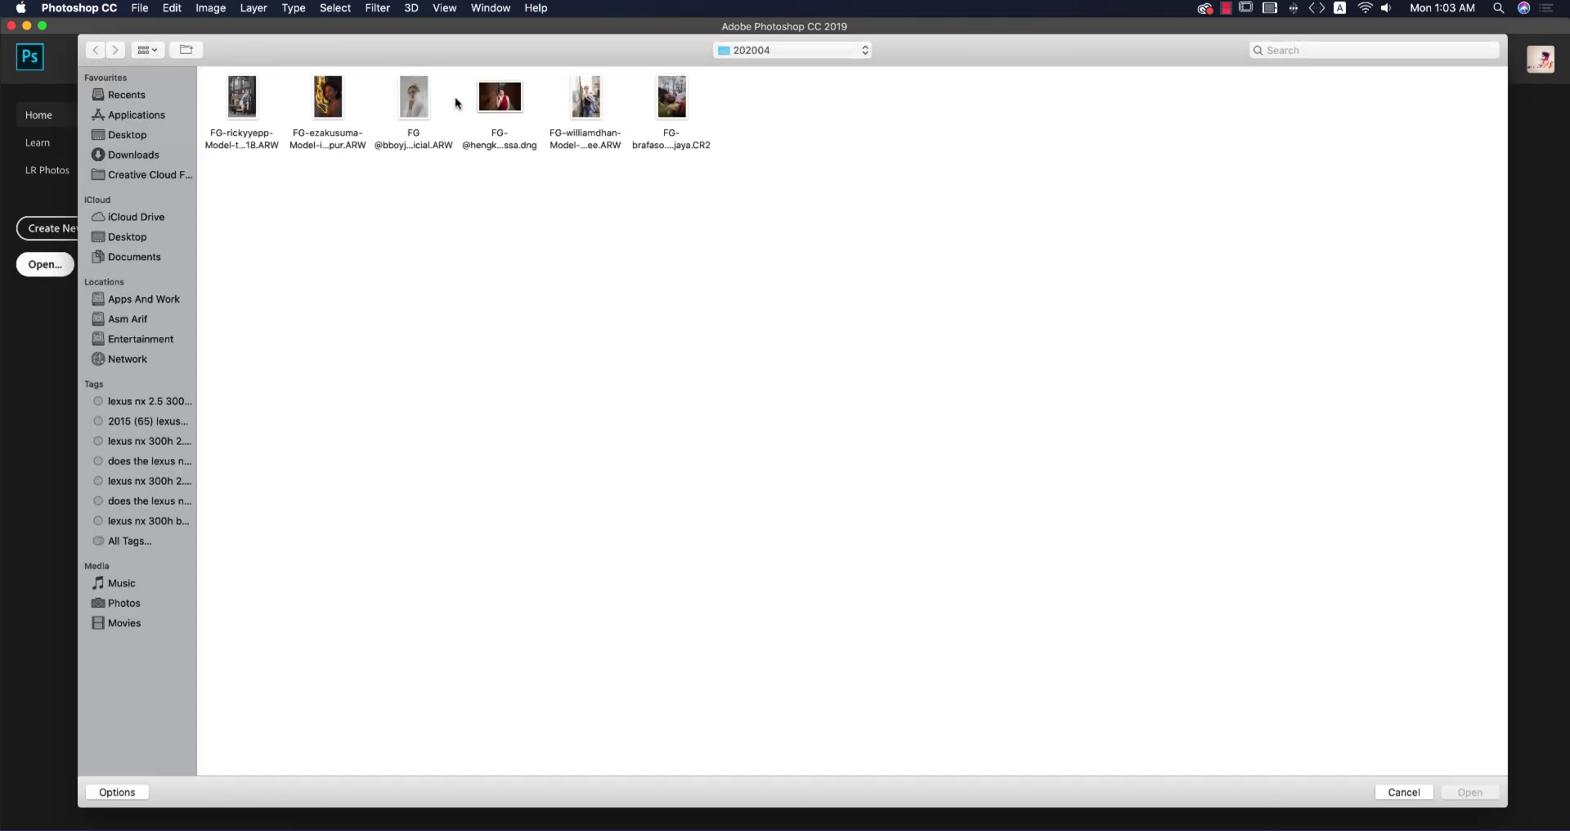
left_click(500, 103)
left_click(1480, 790)
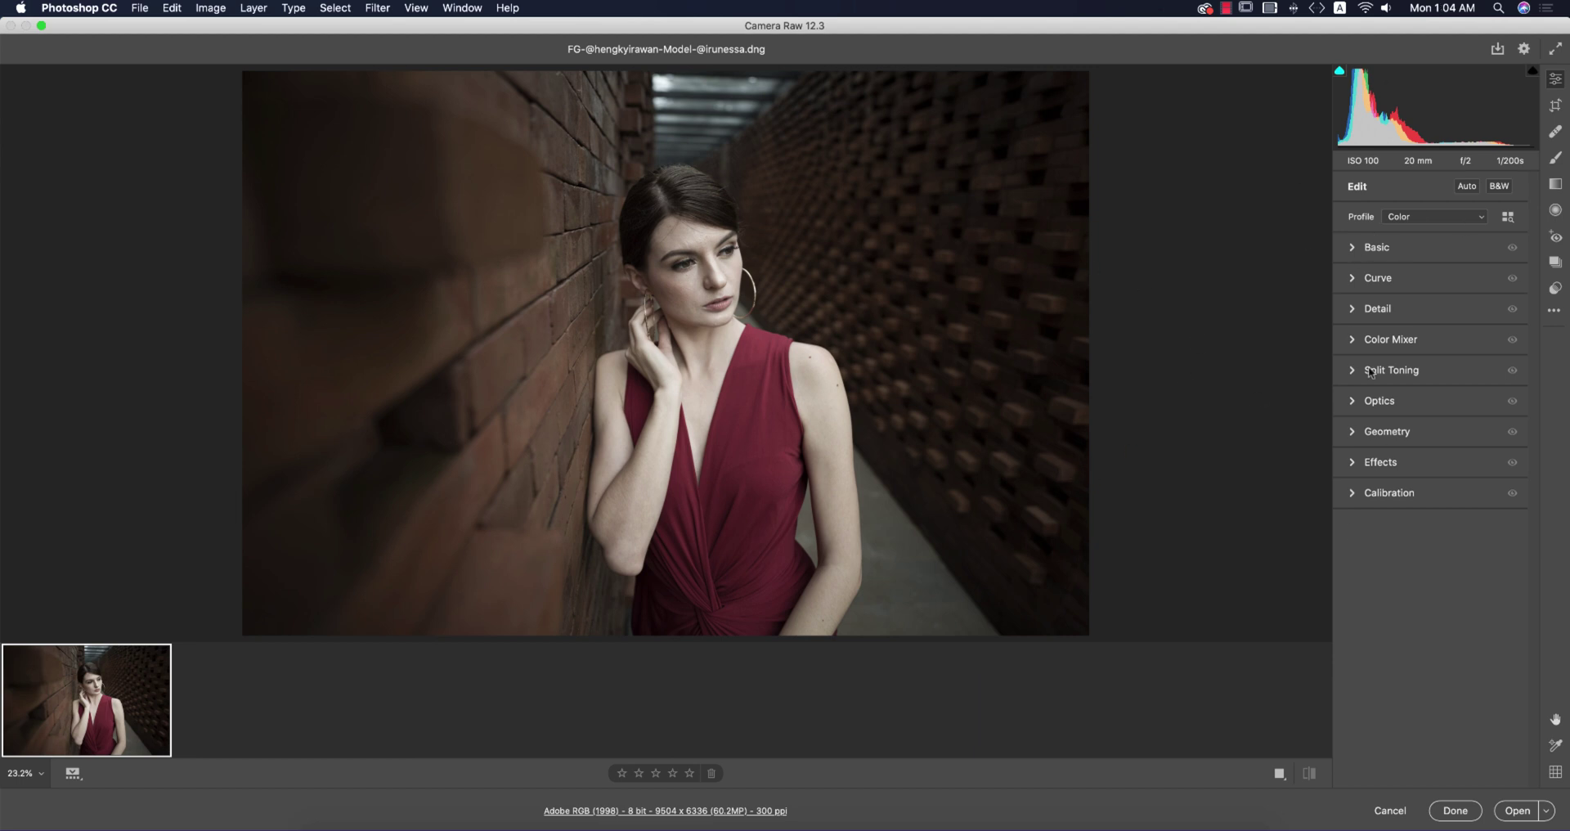
- In Basic, set Exposure -0.25, Contrast +11, Highlights -32, Shadows +38, Vibrance +20, Saturation +10
left_click(1353, 247)
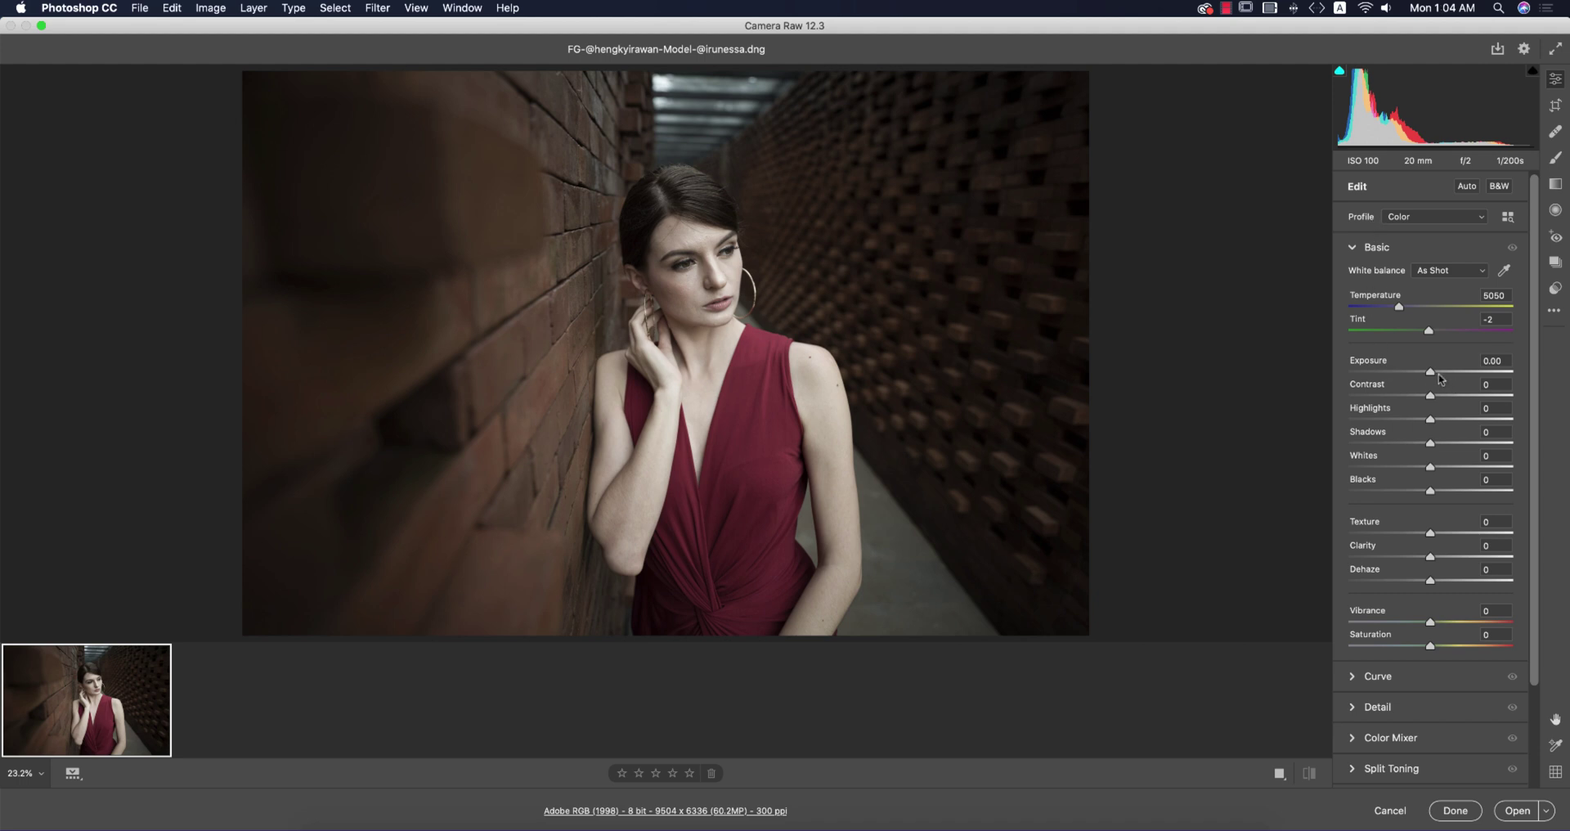
left_click_drag(1431, 373, 1427, 373)
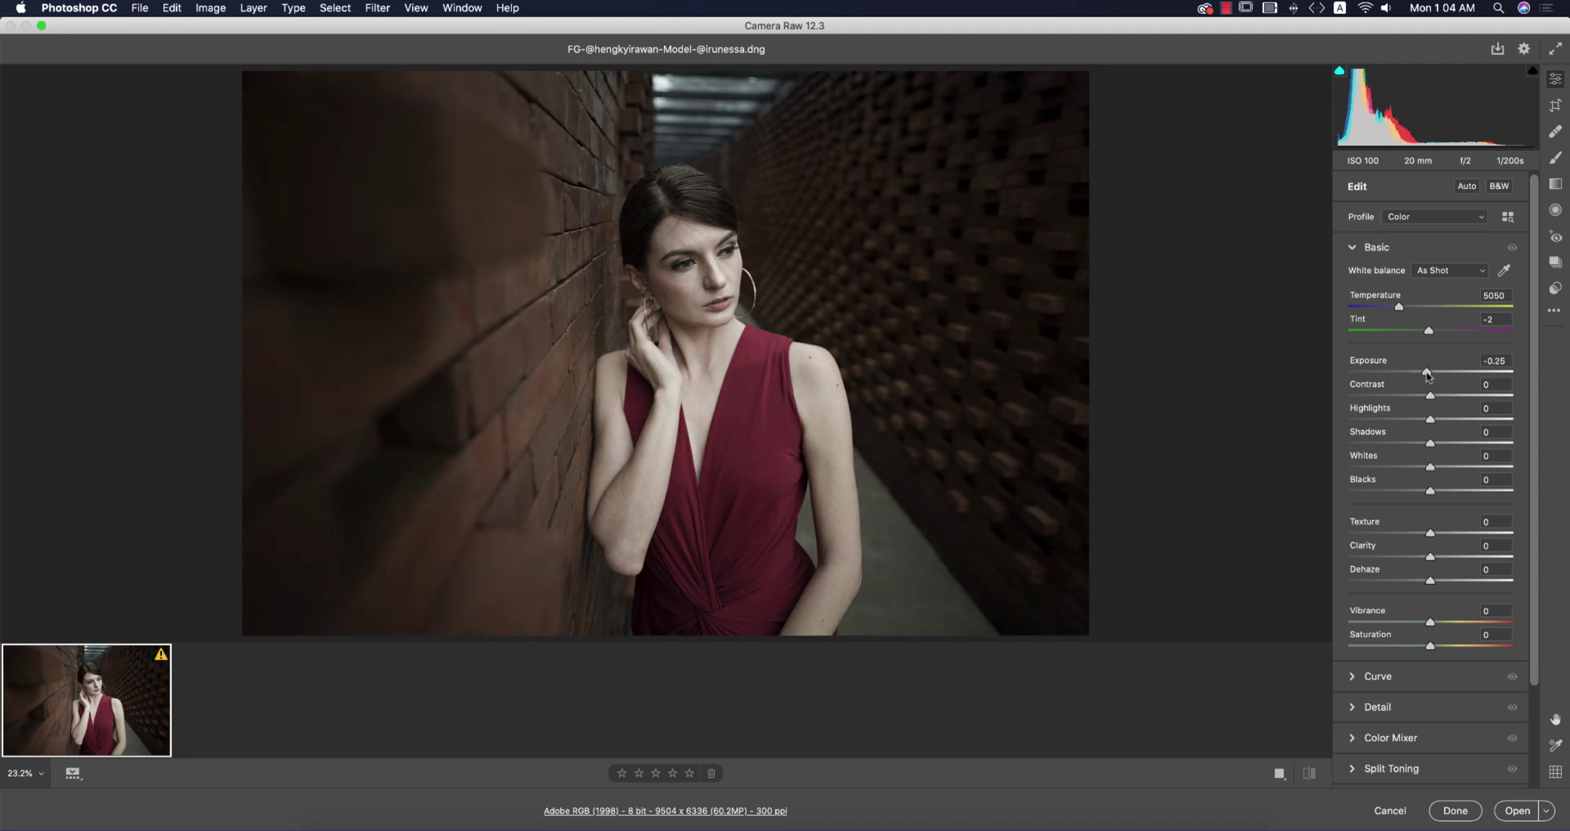
left_click_drag(1429, 420, 1404, 420)
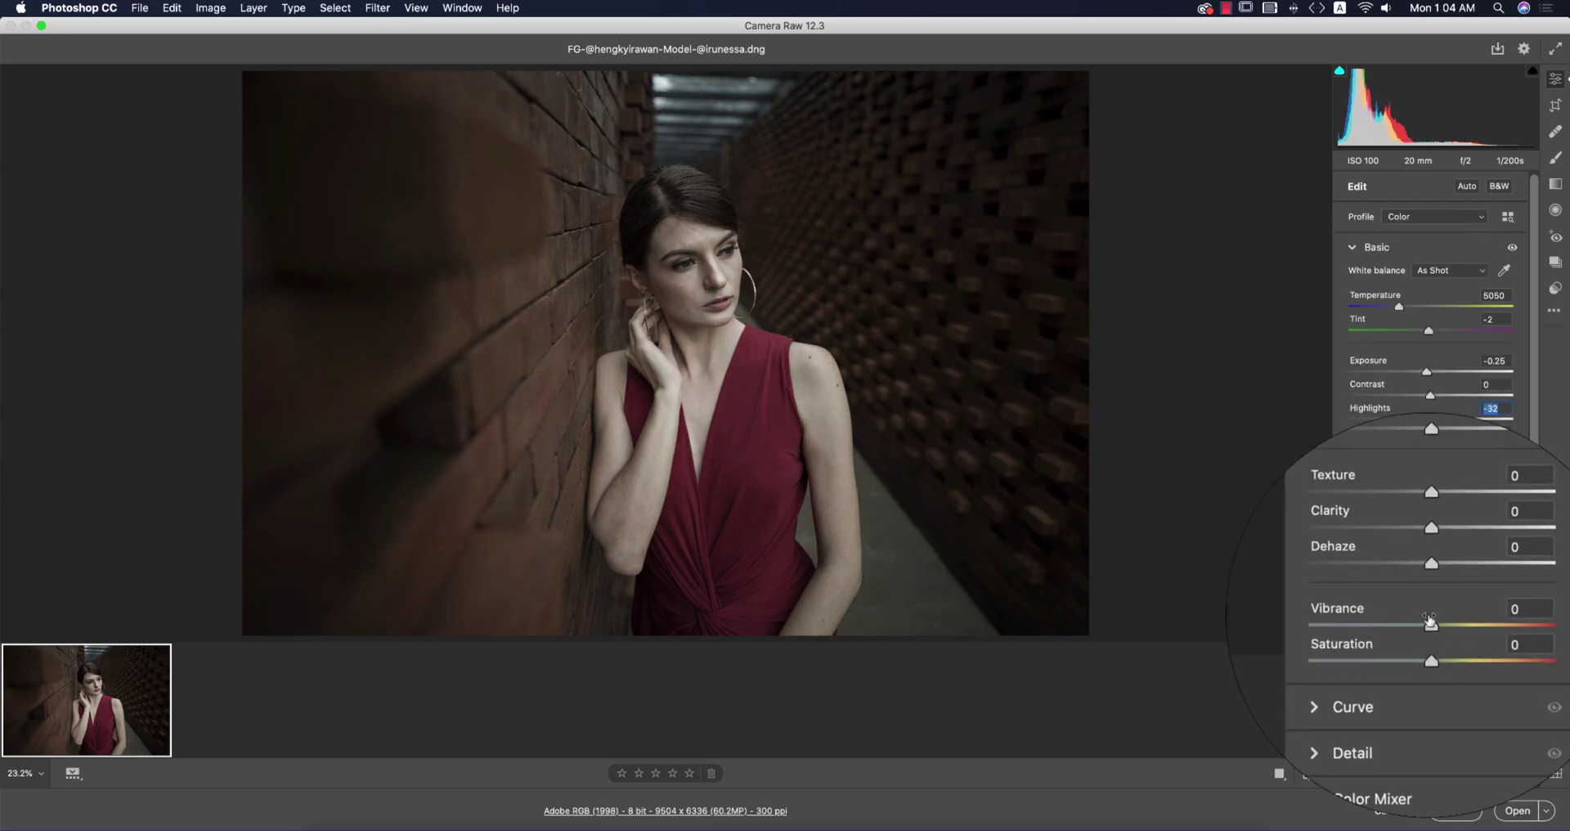
left_click_drag(1405, 622, 1456, 623)
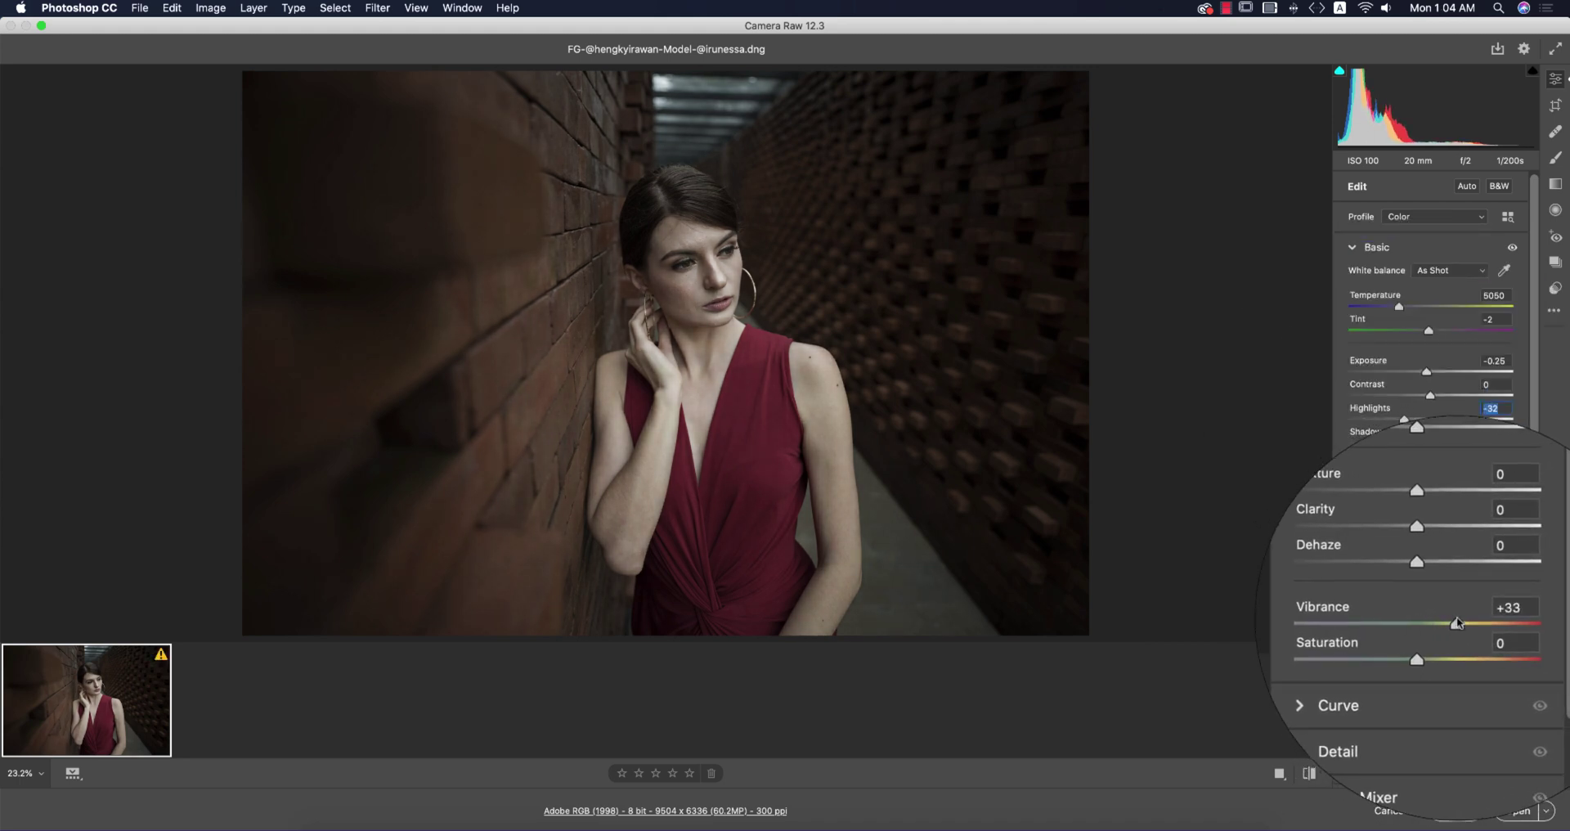
left_click_drag(1427, 451, 1460, 449)
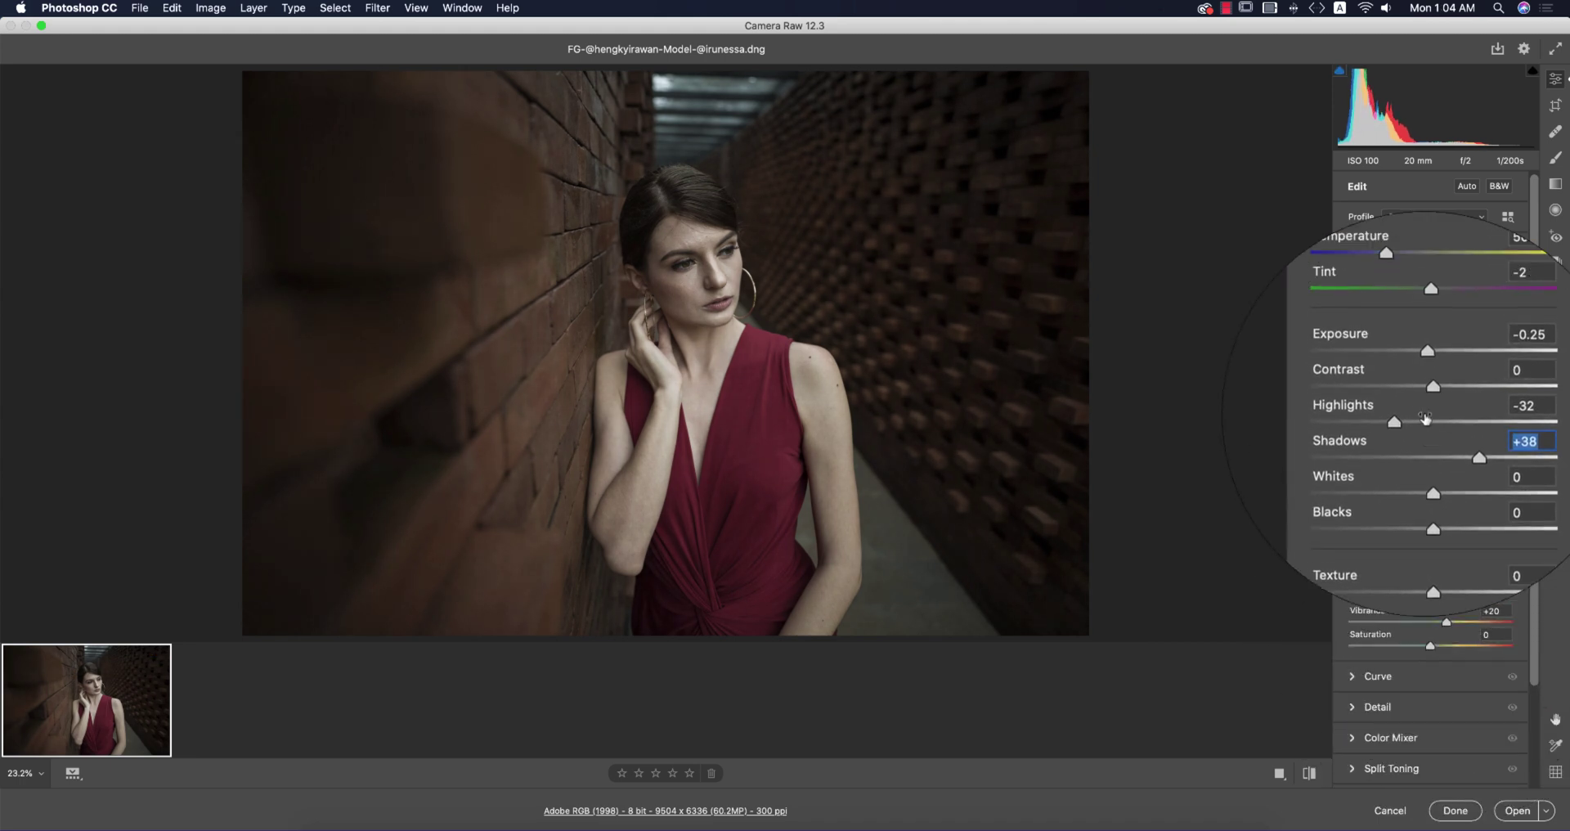
left_click_drag(1424, 397, 1438, 397)
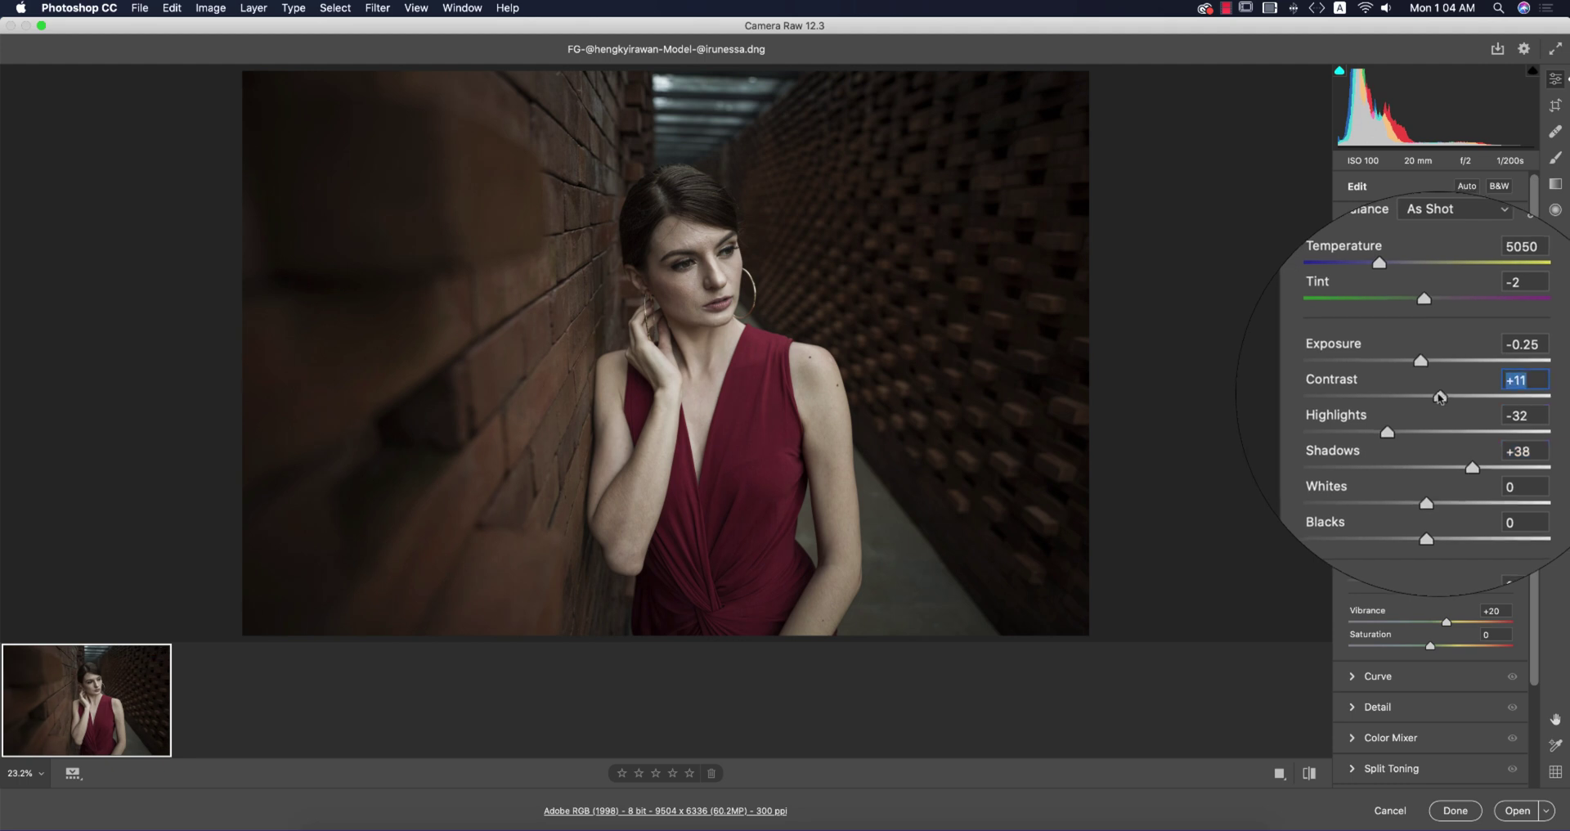
left_click(1439, 646)
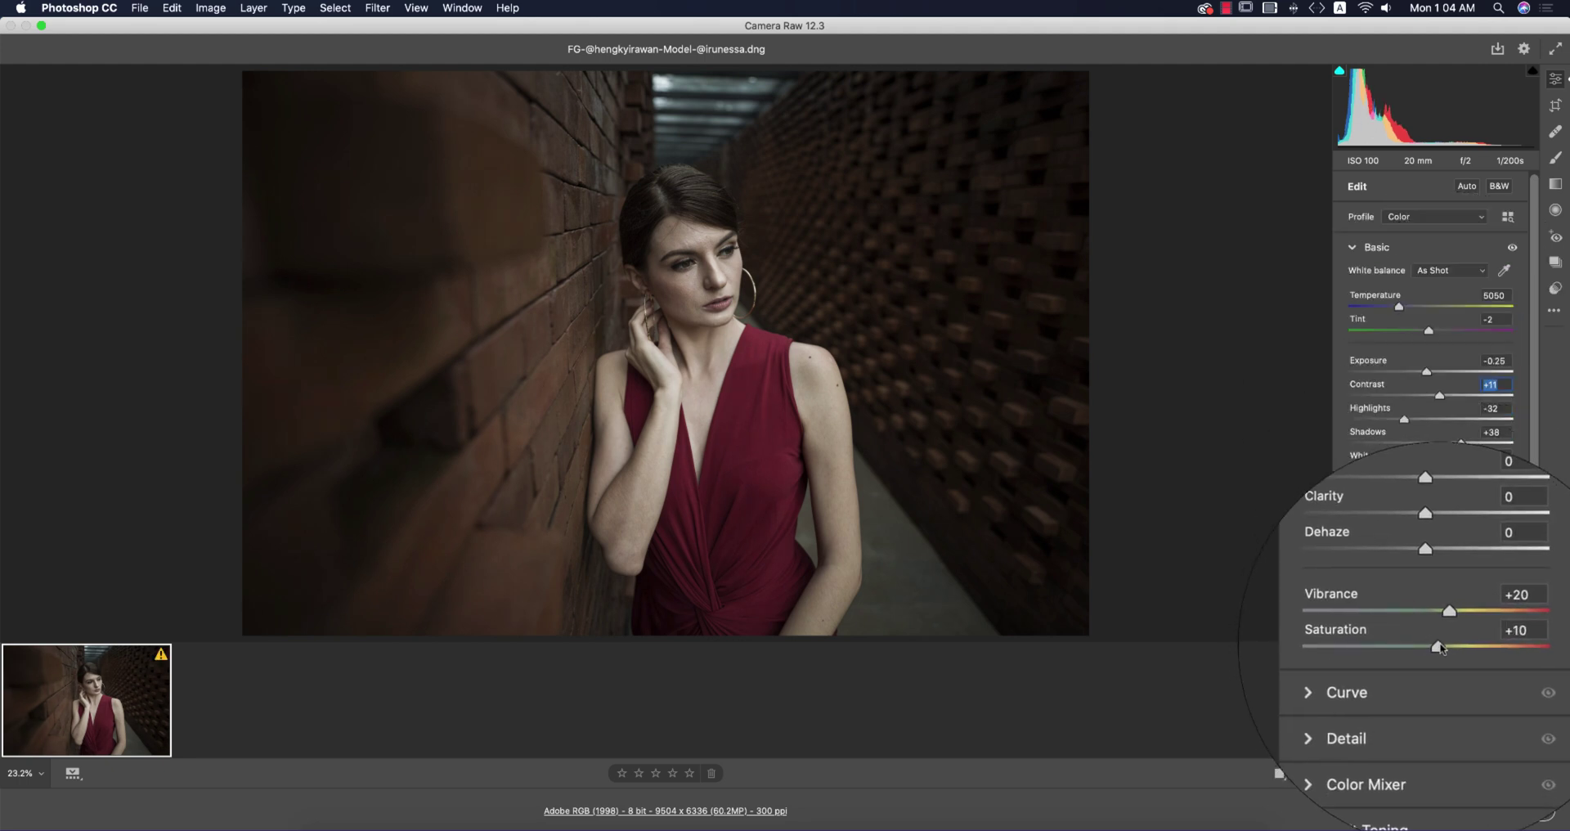
left_click(705, 274)
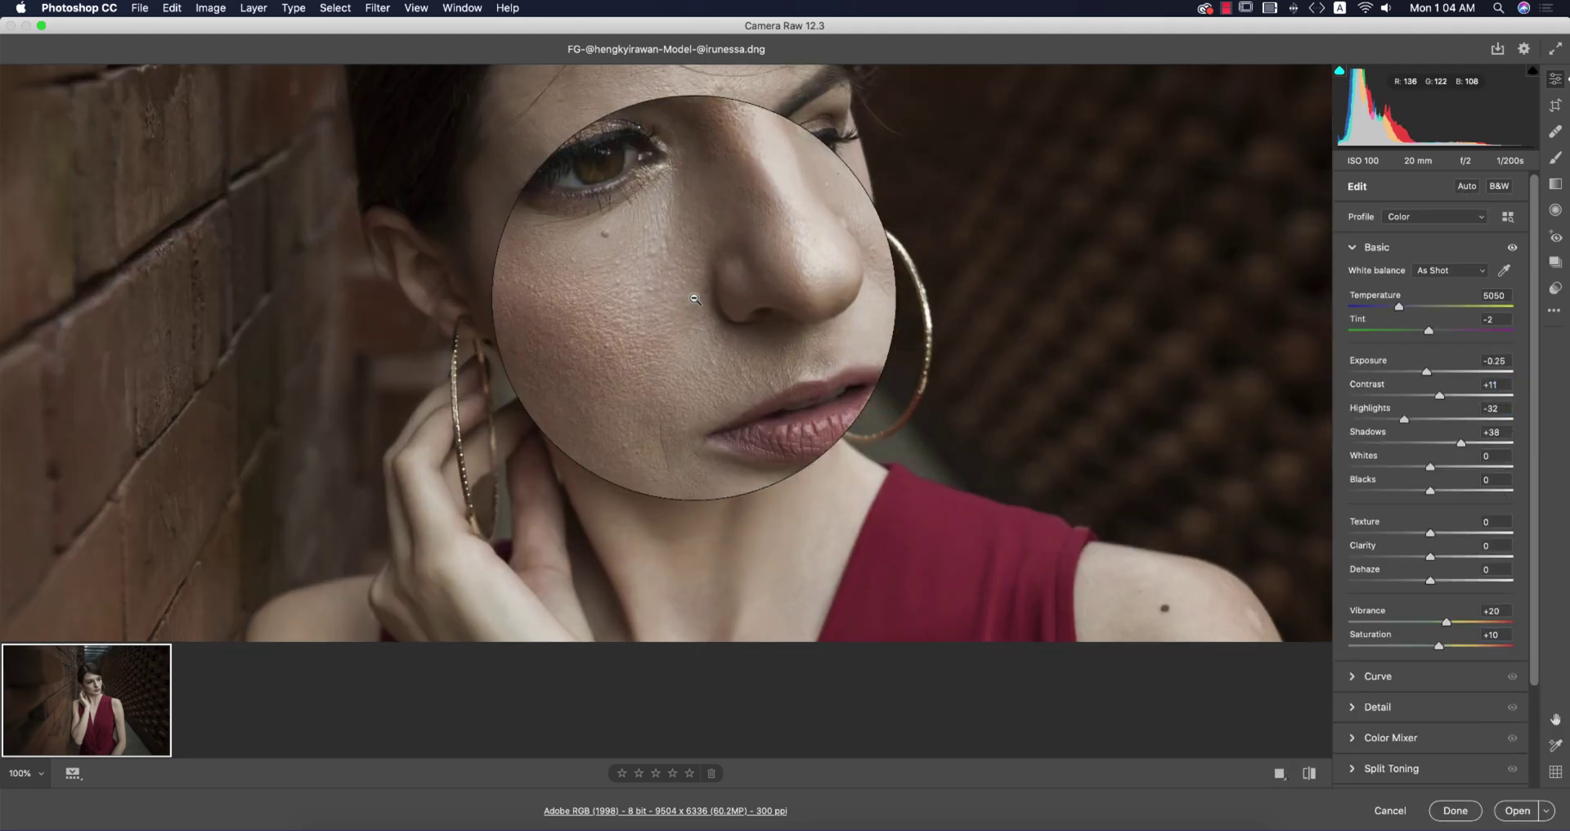
- Pan across the face skin at 100%, then select the Spot Removal Heal tool
mouse_move(711, 274)
left_mouse_down()
mouse_move(715, 361)
mouse_move(739, 288)
left_mouse_up()
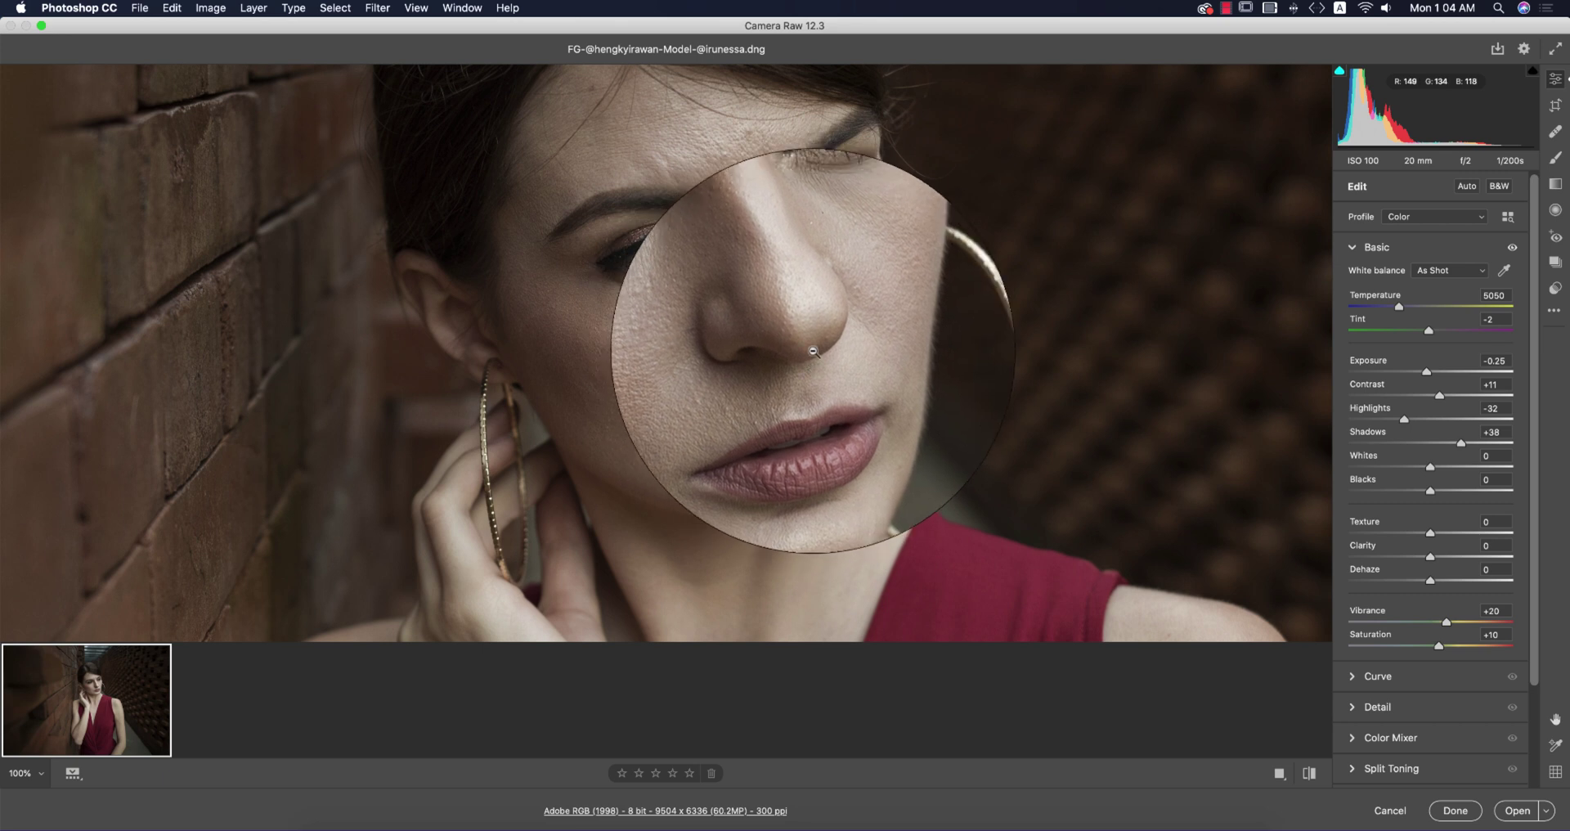
left_click_drag(803, 372, 817, 455)
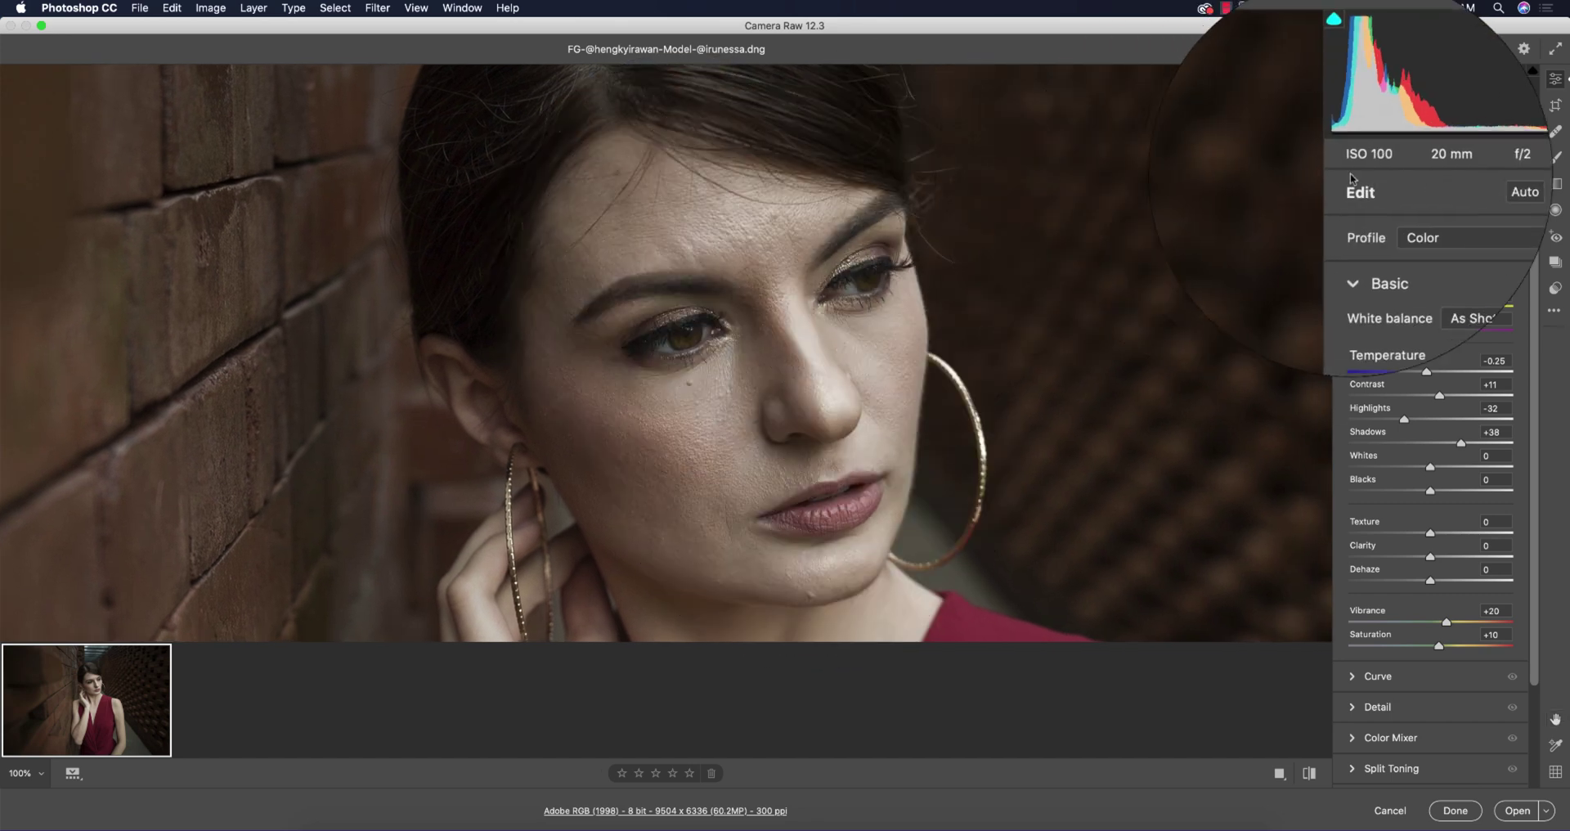
left_click(1556, 132)
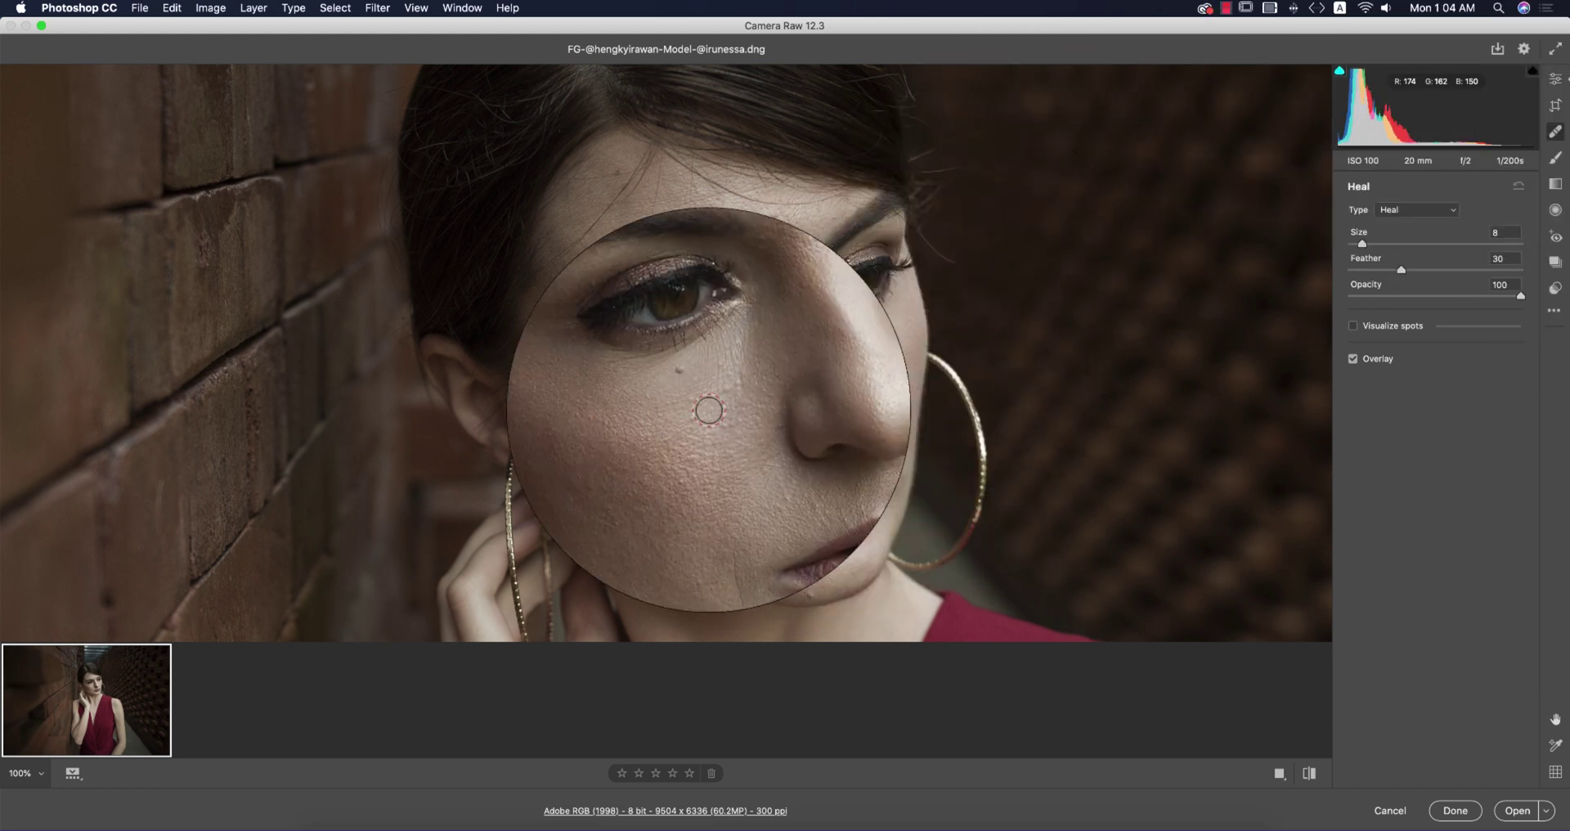
- Zoom to 200% and set the Heal brush to Size 7 and Feather 35
scroll(709, 409, "up", 1)
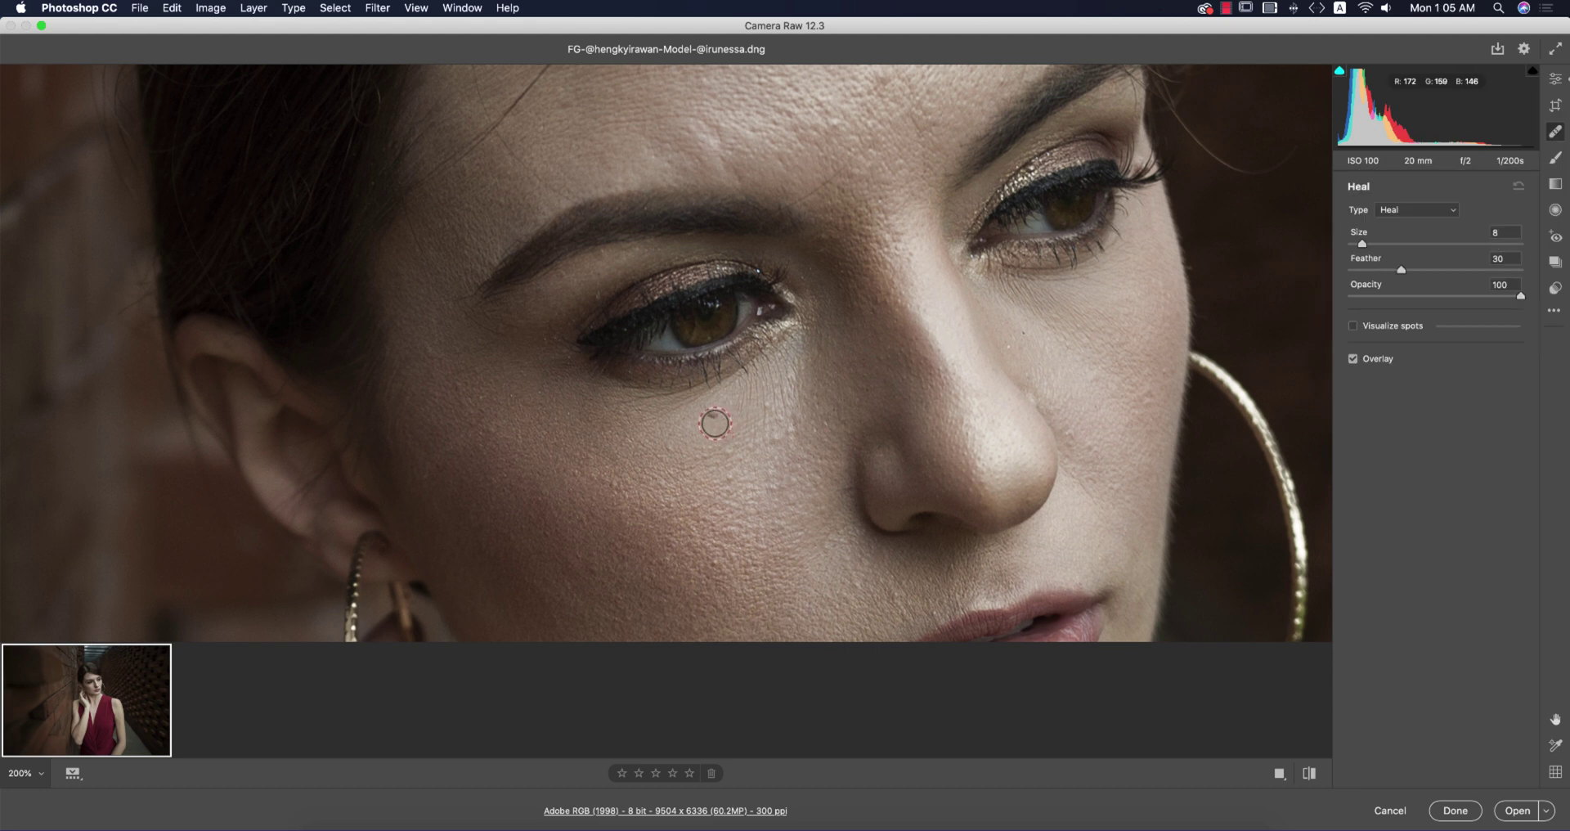
key("bracketleft")
key("bracketright")
key("bracketright")
key("bracketleft")
left_click_drag(1406, 270, 1413, 271)
mouse_move(1411, 270)
left_mouse_down()
mouse_move(1388, 271)
mouse_move(1410, 271)
left_mouse_up()
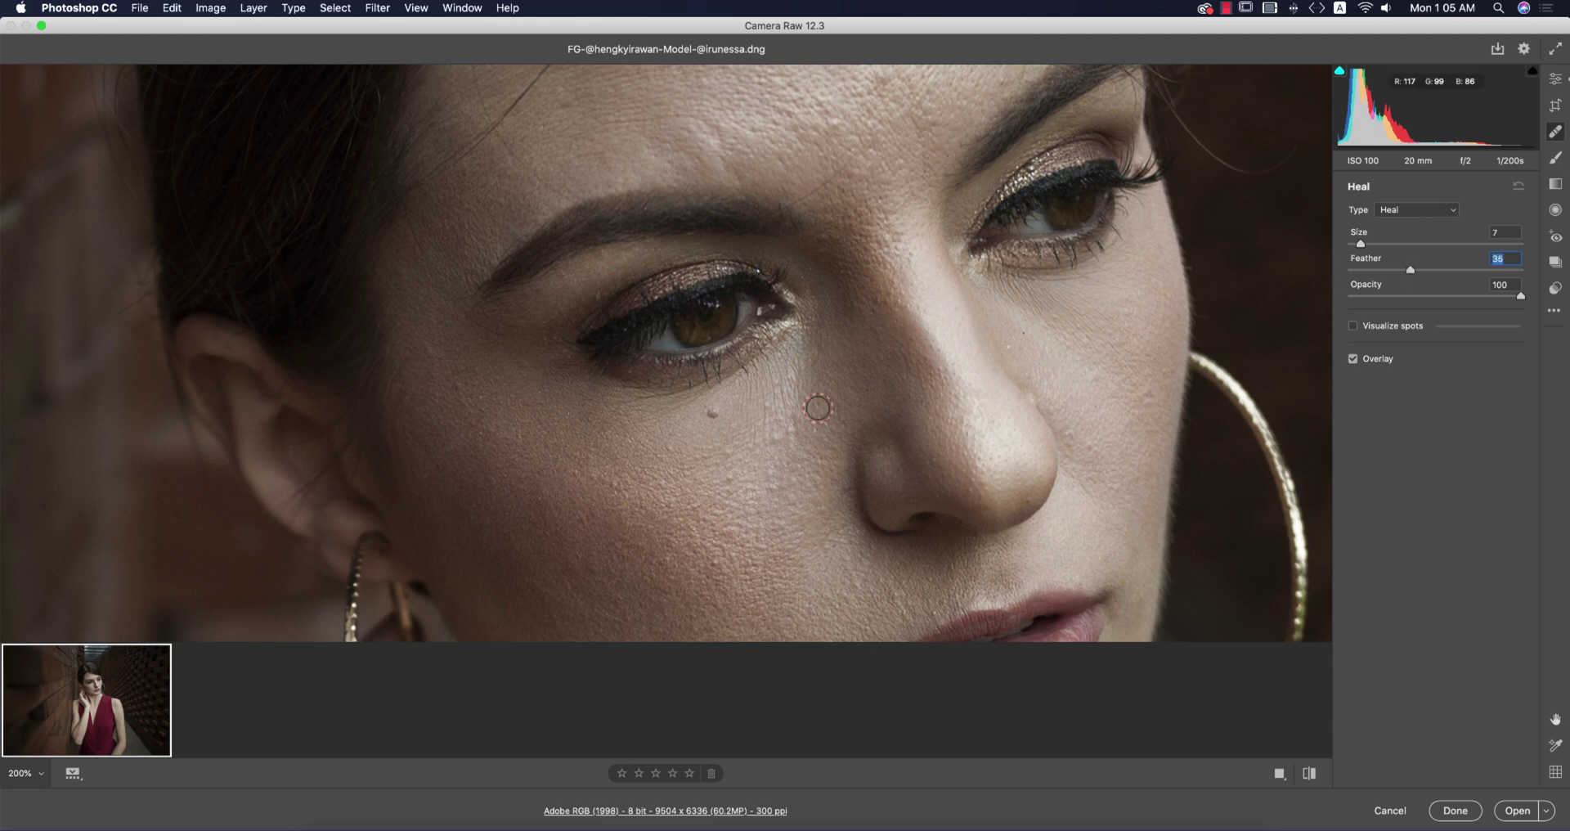
- Heal the blemish below the eye and the spot on the upper lip, using a cleaner source for the lip
left_click(713, 415)
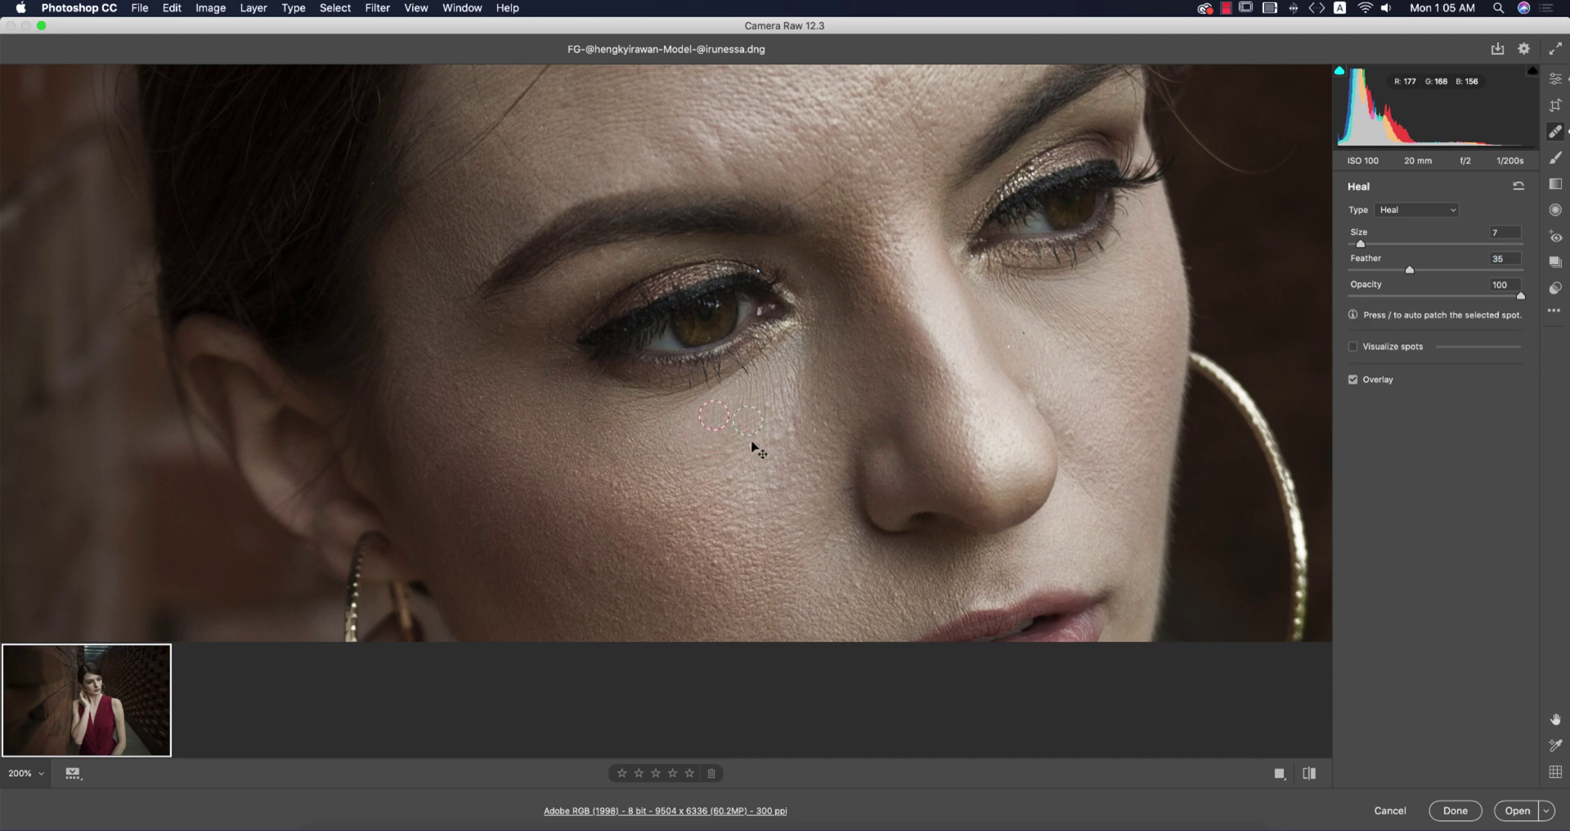
mouse_move(954, 459)
left_mouse_down()
mouse_move(816, 350)
mouse_move(847, 273)
left_mouse_up()
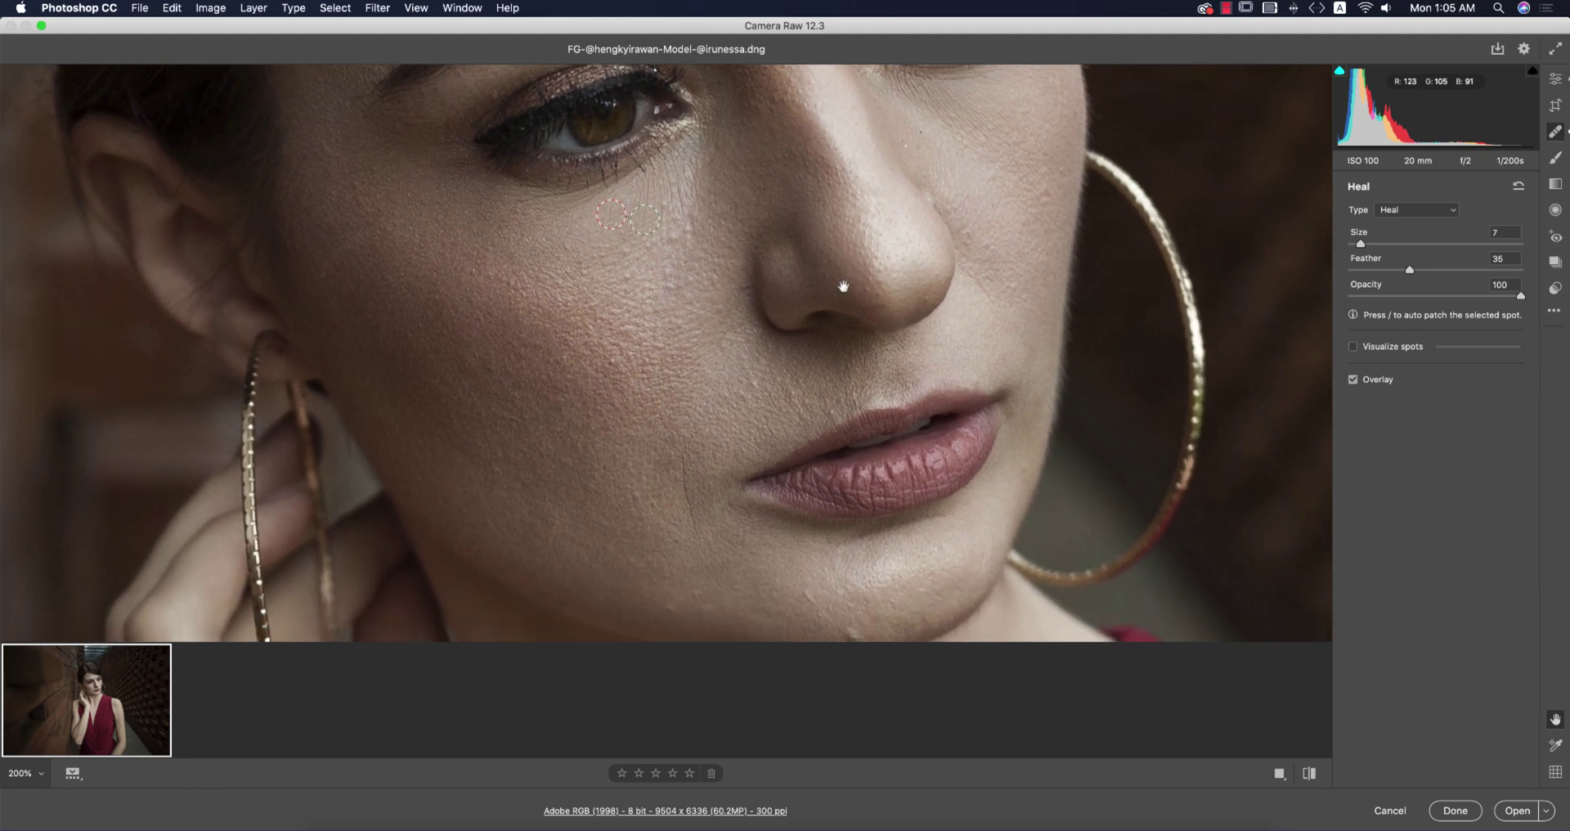
left_click(830, 407)
mouse_move(769, 390)
left_mouse_down()
mouse_move(740, 396)
mouse_move(791, 406)
mouse_move(818, 372)
left_mouse_up()
- Heal the jaw and chin blemishes, moving their sources onto cleaner skin
left_click_drag(816, 579, 843, 474)
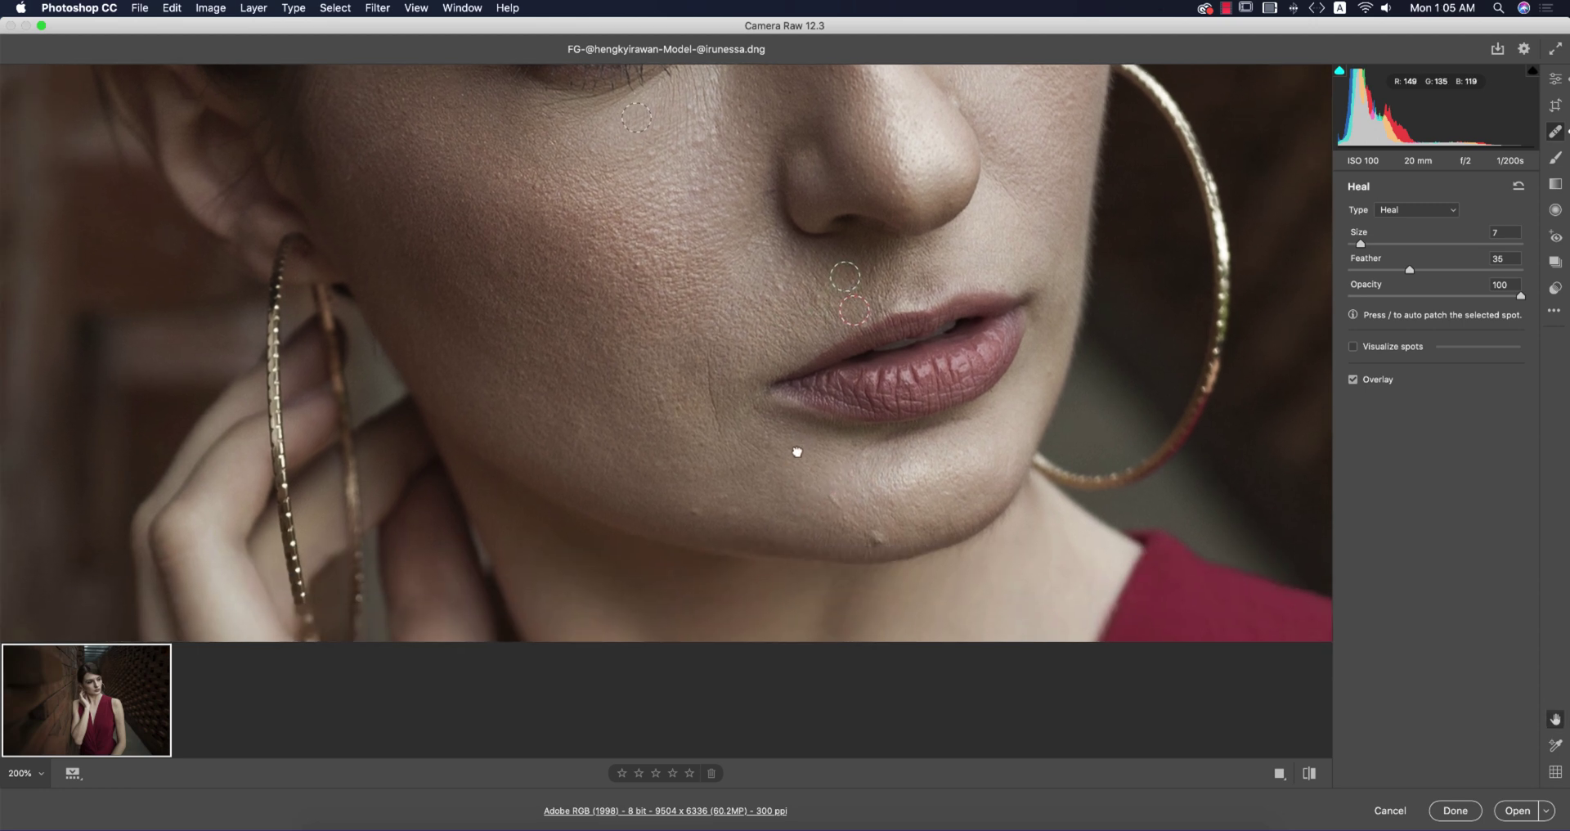
left_click(695, 507)
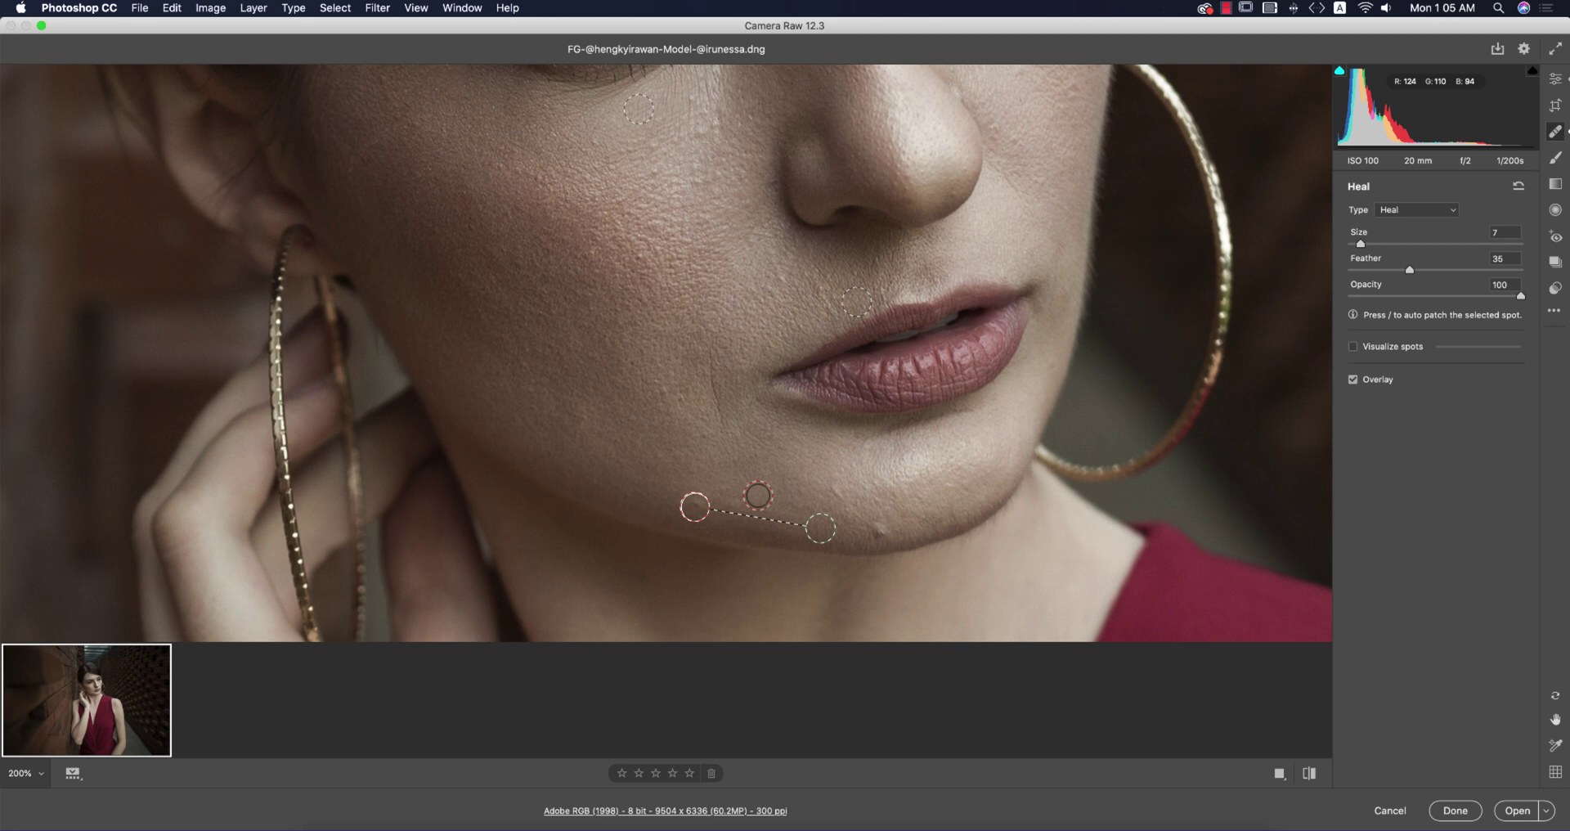
left_click(877, 530)
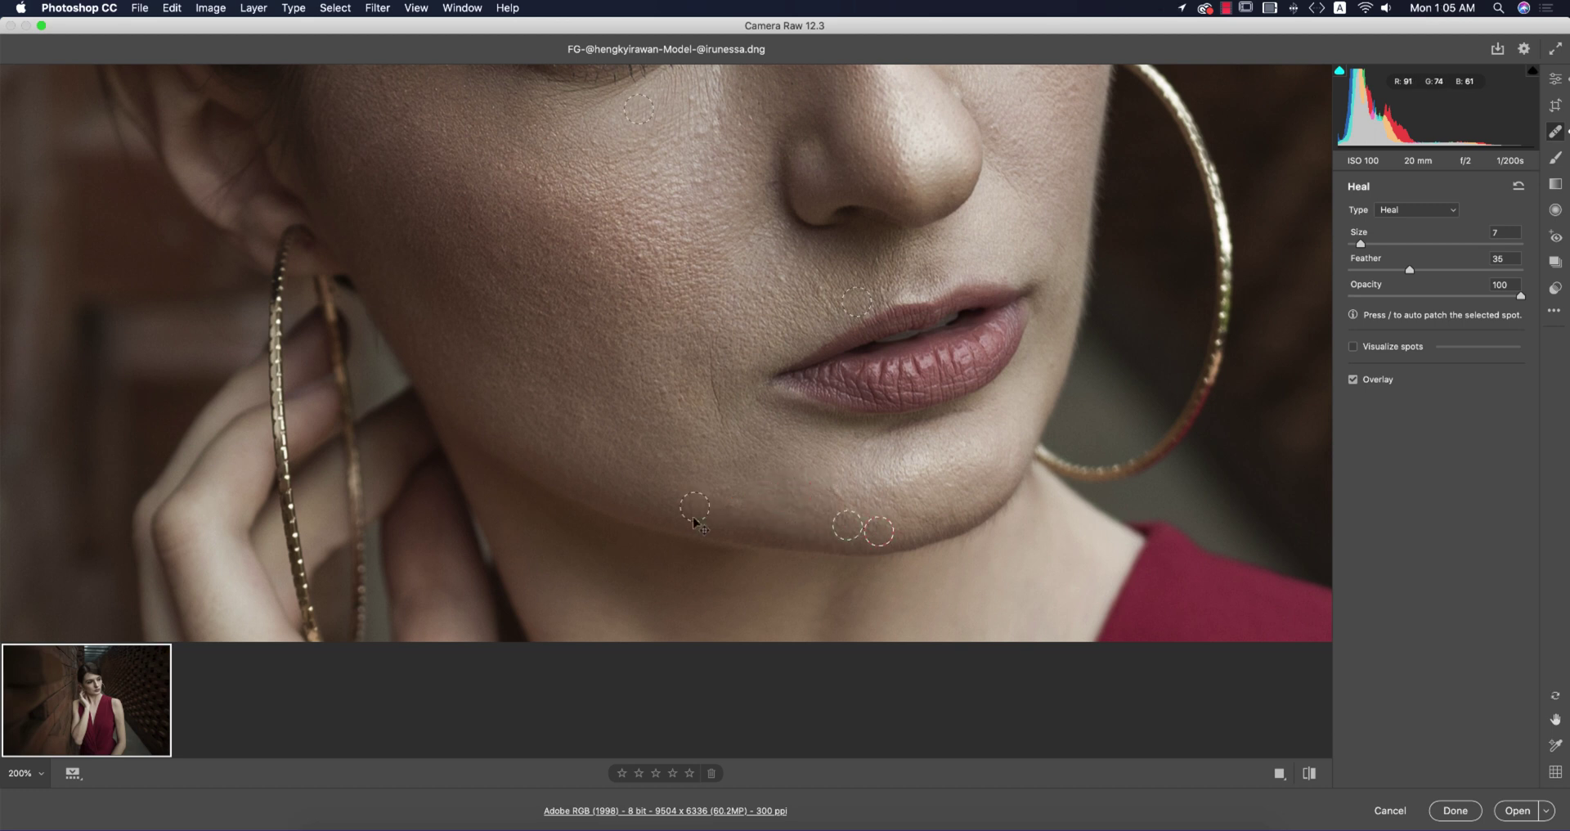
left_click(835, 496)
left_click_drag(879, 528, 887, 492)
left_click(734, 500)
left_click_drag(714, 521, 721, 470)
key("space")
left_click_drag(558, 324, 677, 567)
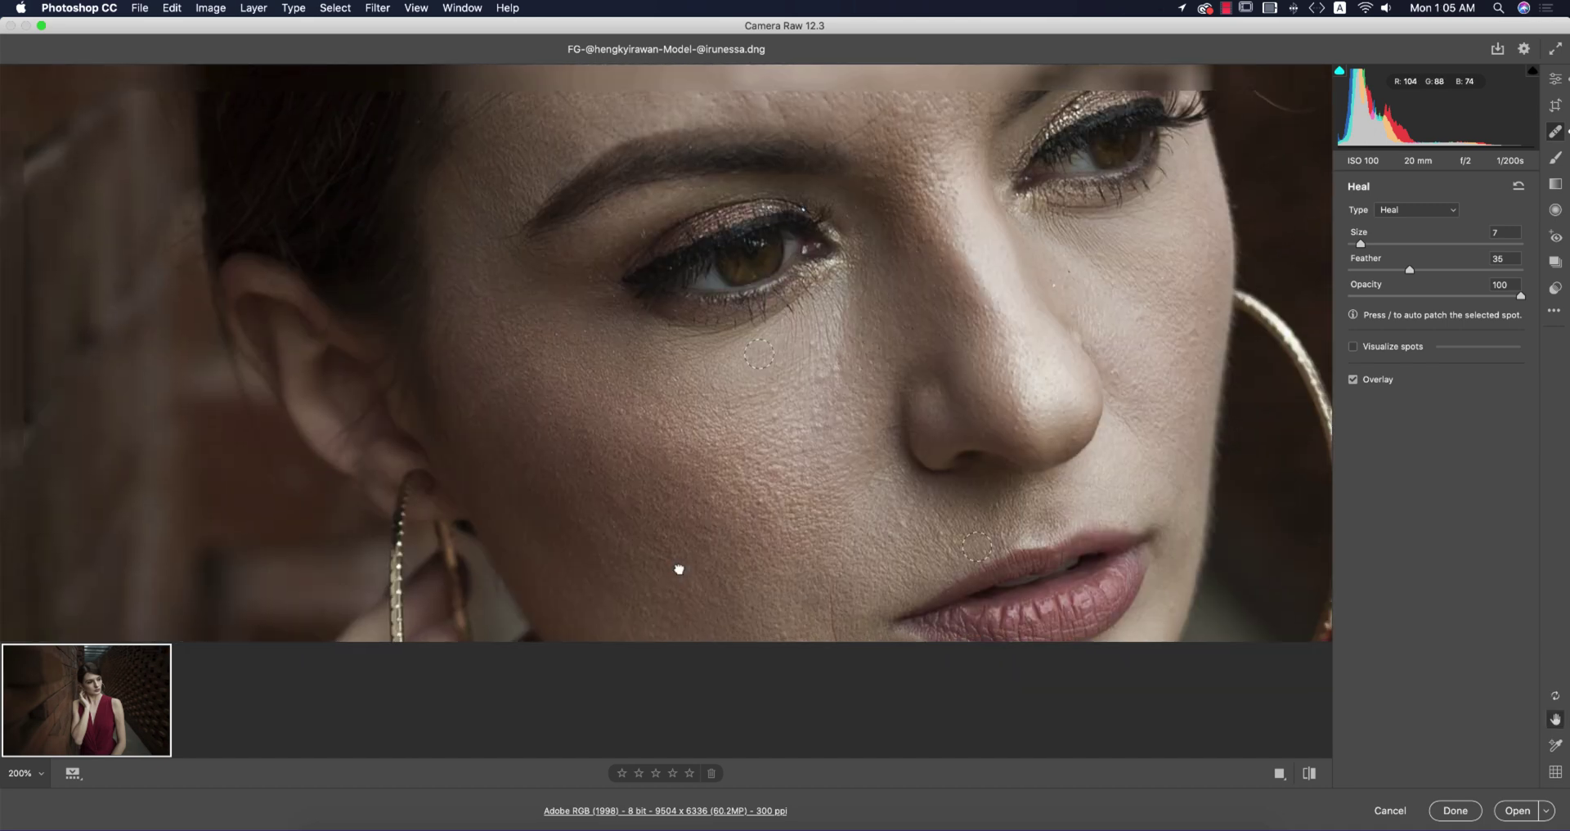
mouse_move(859, 464)
left_mouse_down()
mouse_move(820, 463)
mouse_move(706, 357)
left_mouse_up()
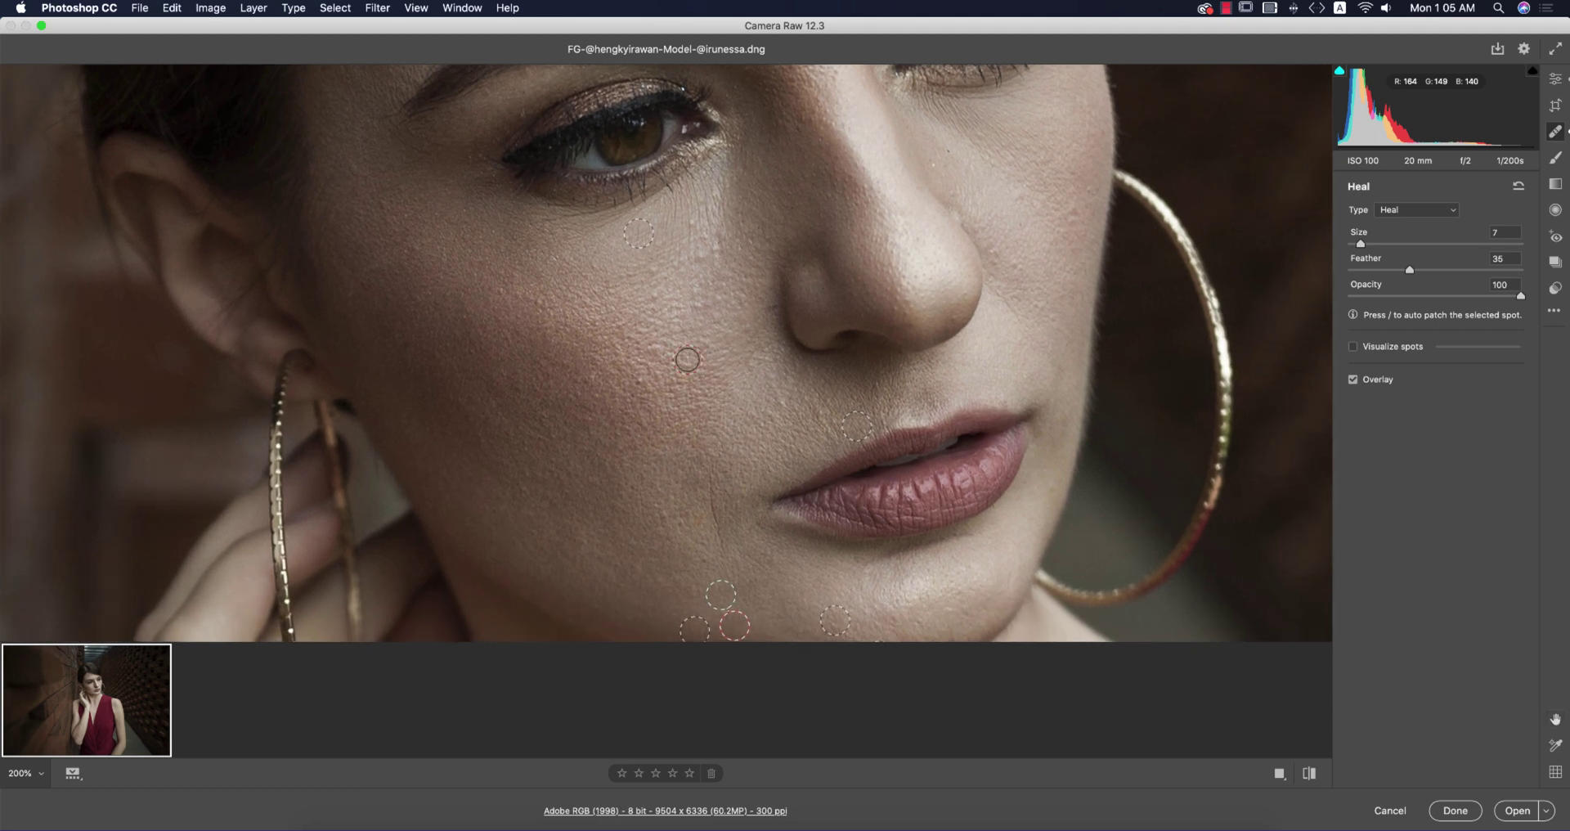
- Turn on Visualize Spots, adjust a heal spot, undo a trial stroke heal, and heal a cheek blemish
left_click(1353, 347)
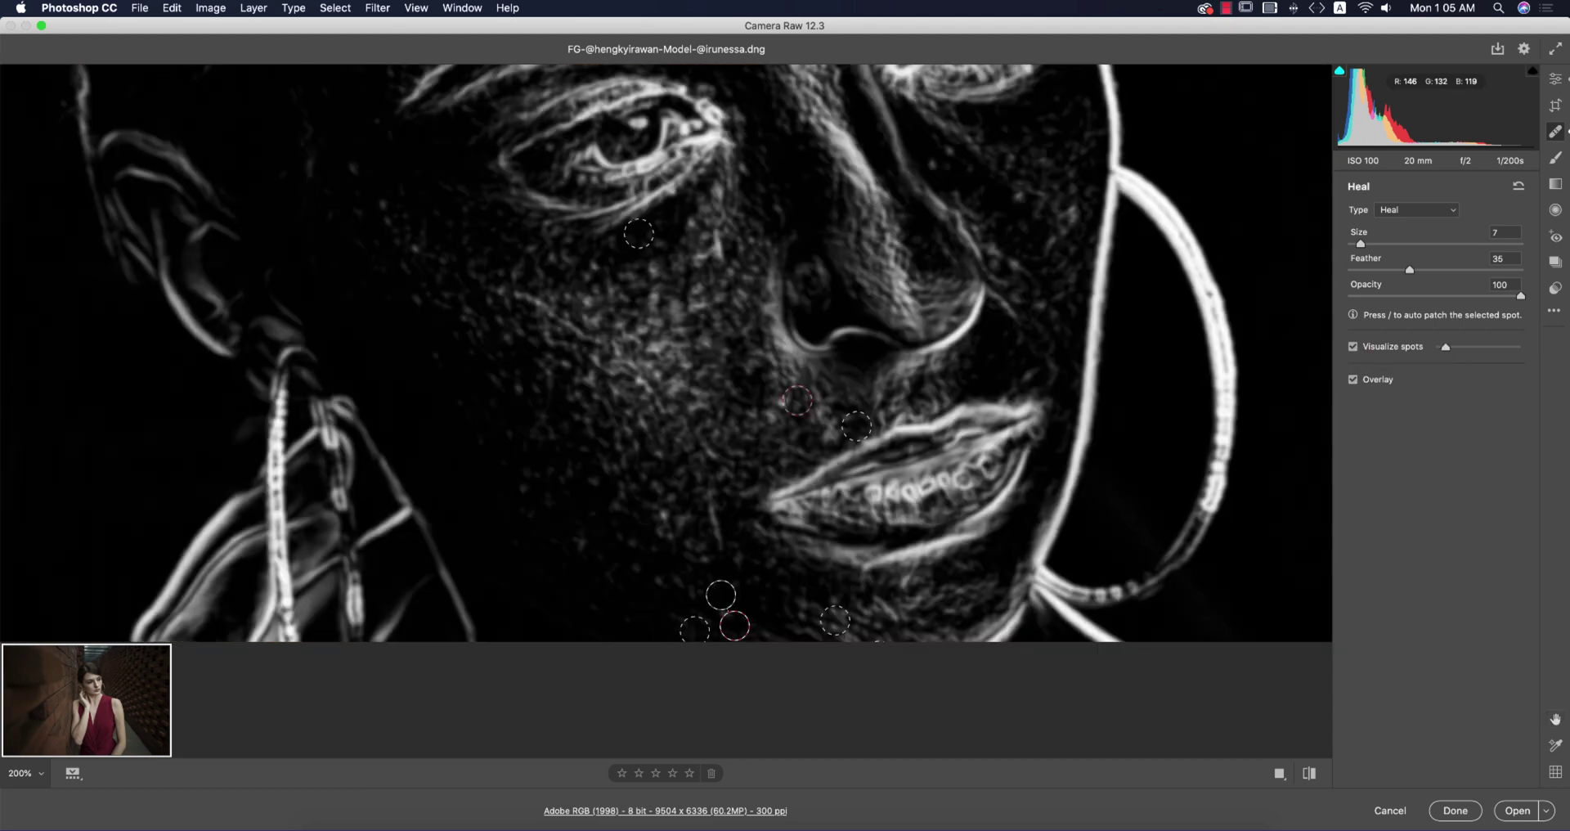
left_click_drag(798, 400, 759, 414)
key("bracketleft")
key("bracketright")
key("bracketright")
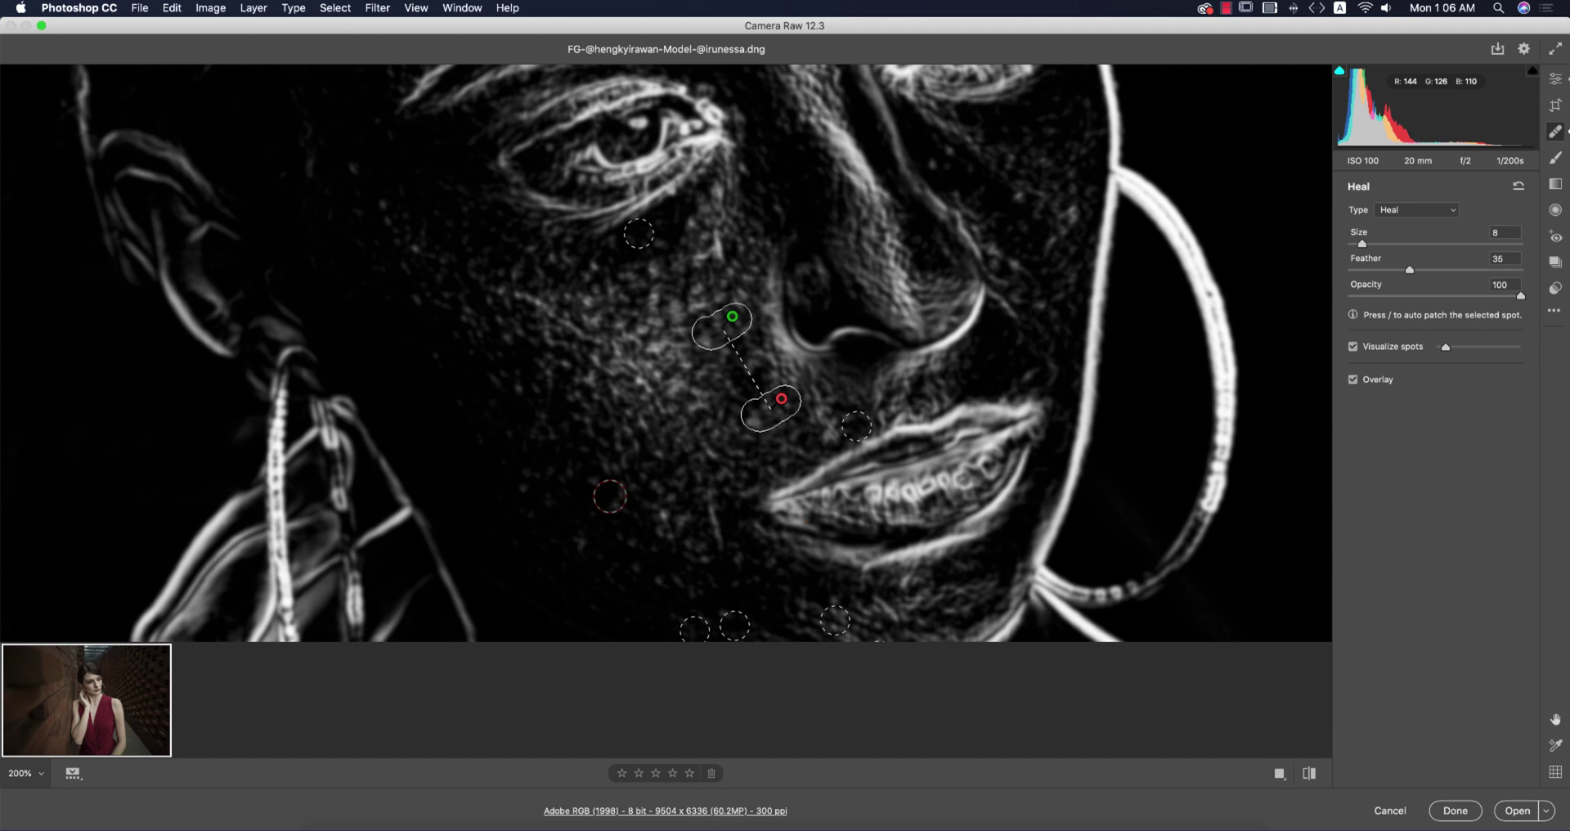
left_click_drag(719, 331, 744, 369)
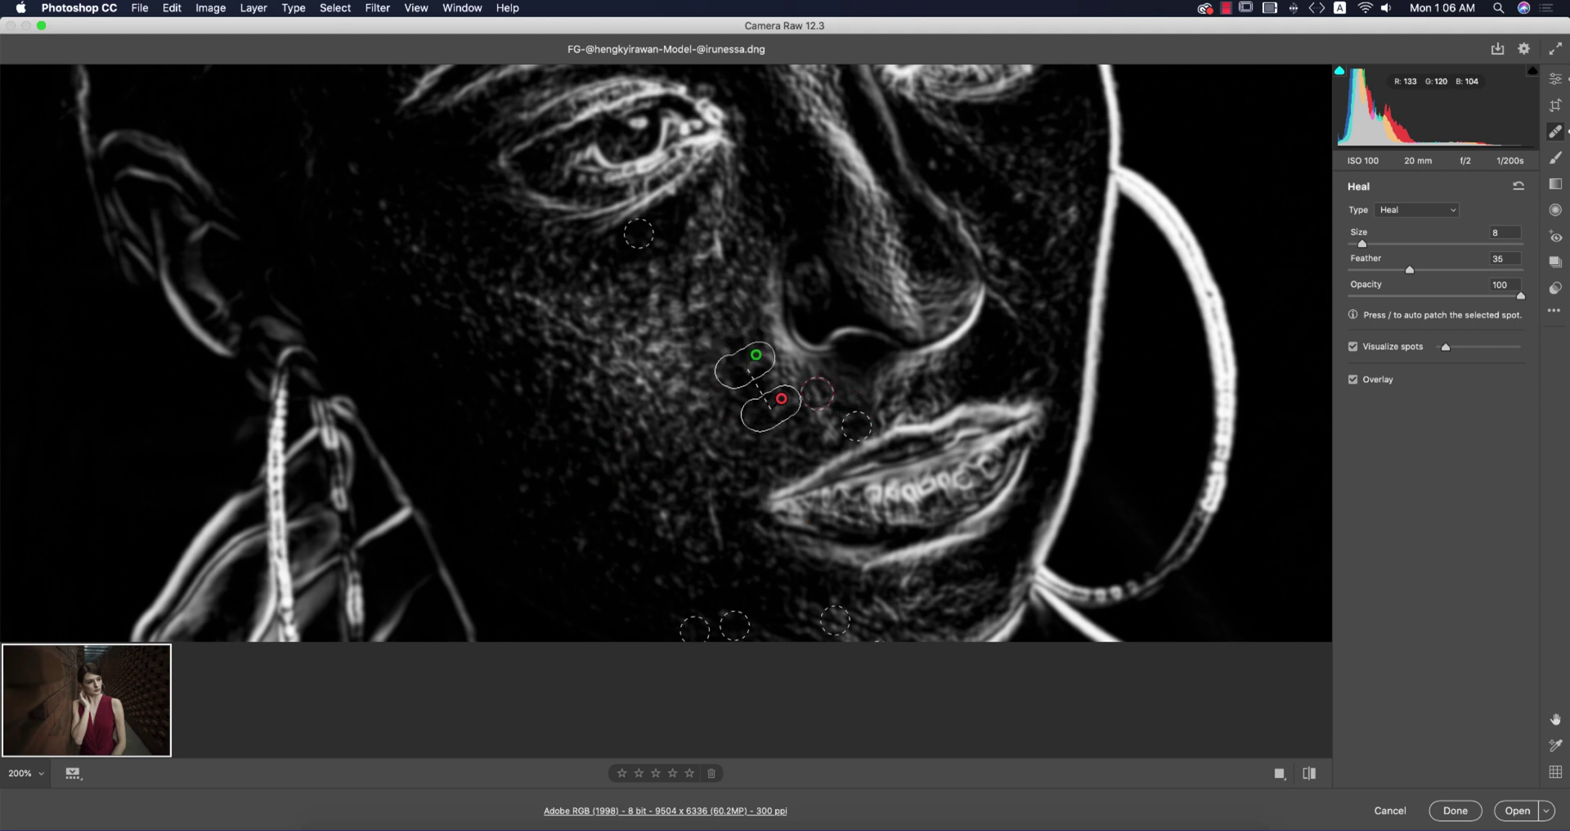
key("super+z")
key("super+z")
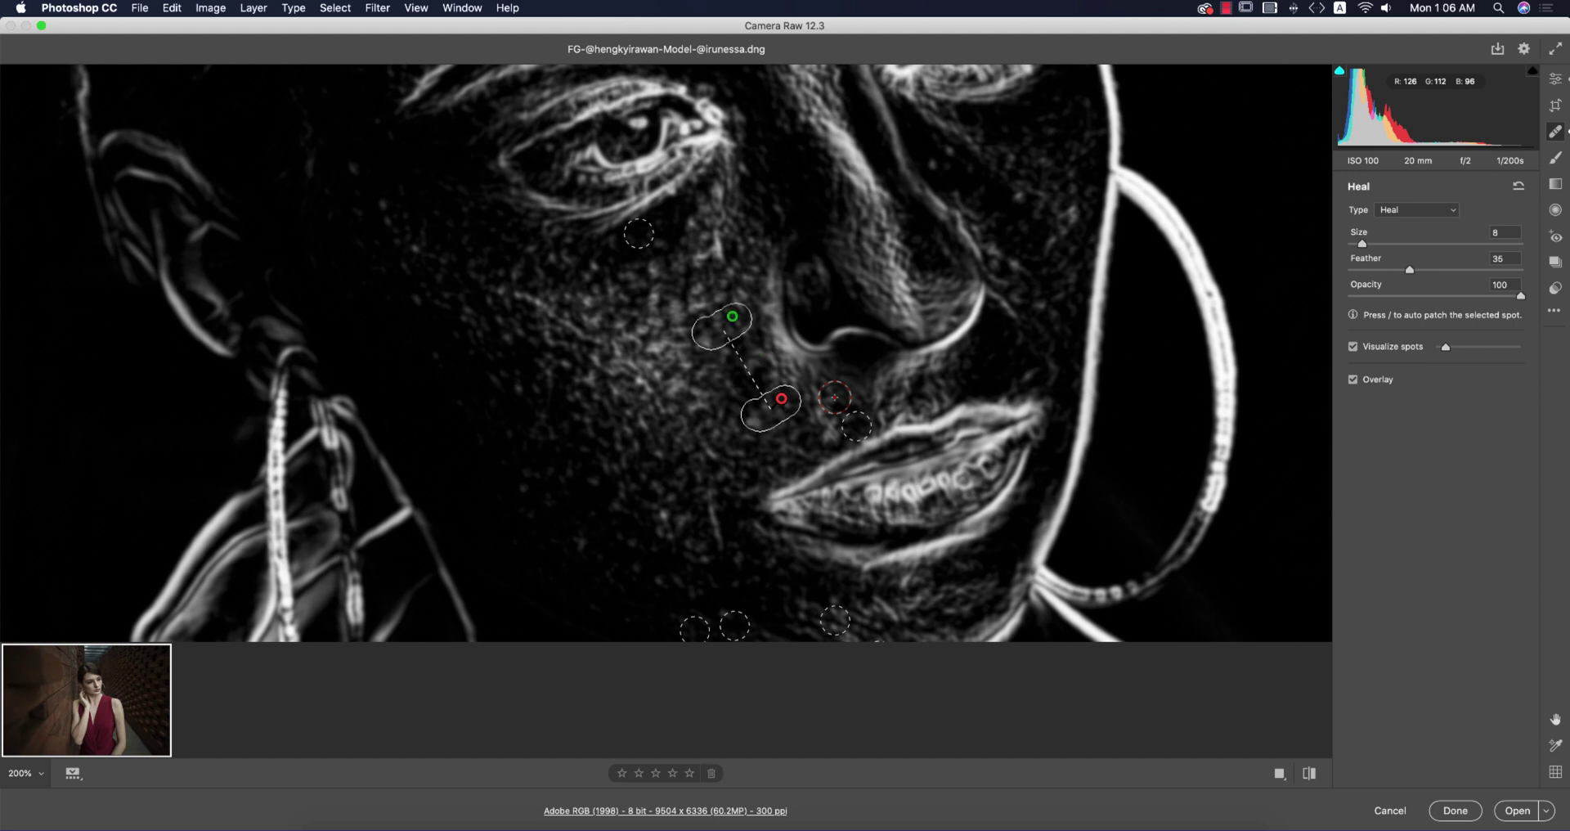
left_click(584, 541)
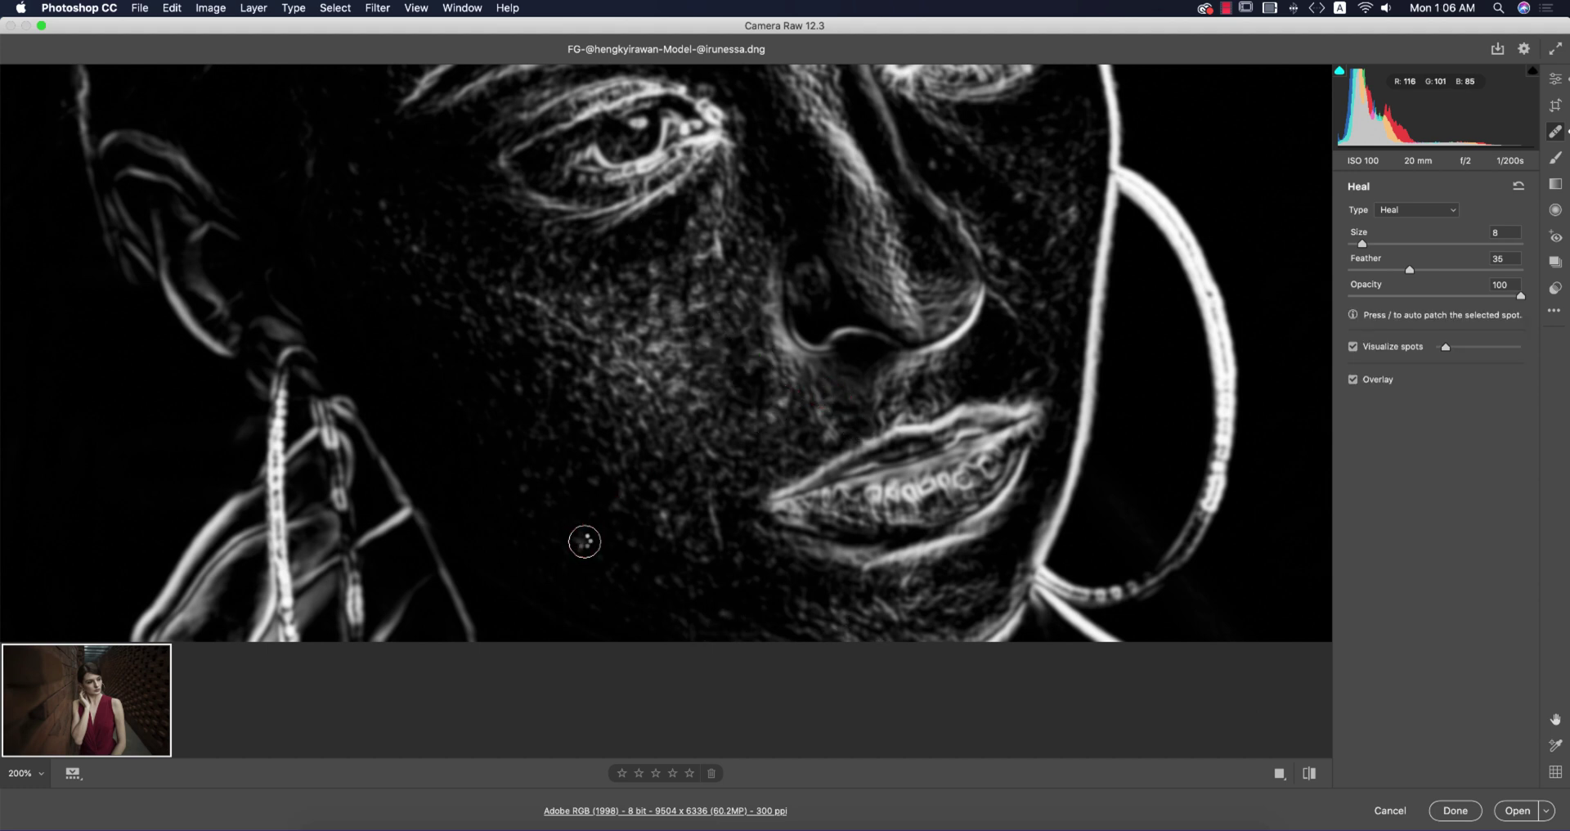
left_click(1354, 348)
left_click(1353, 348)
- Heal blemishes on the upper cheek, temple, below the eye, far cheek and beside the nose
left_click(418, 247)
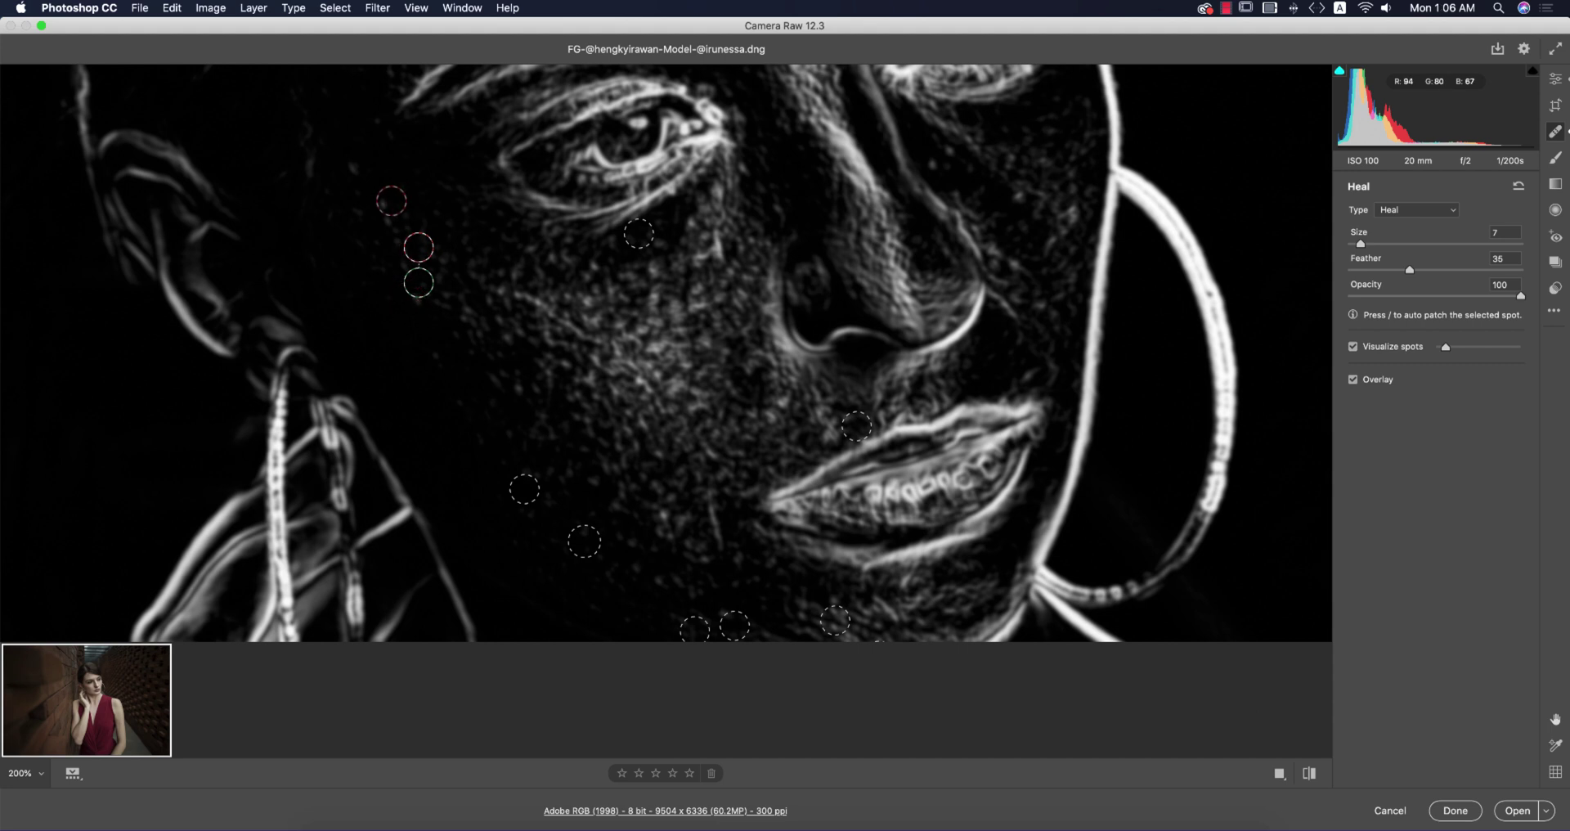
left_click(388, 204)
left_click(349, 169)
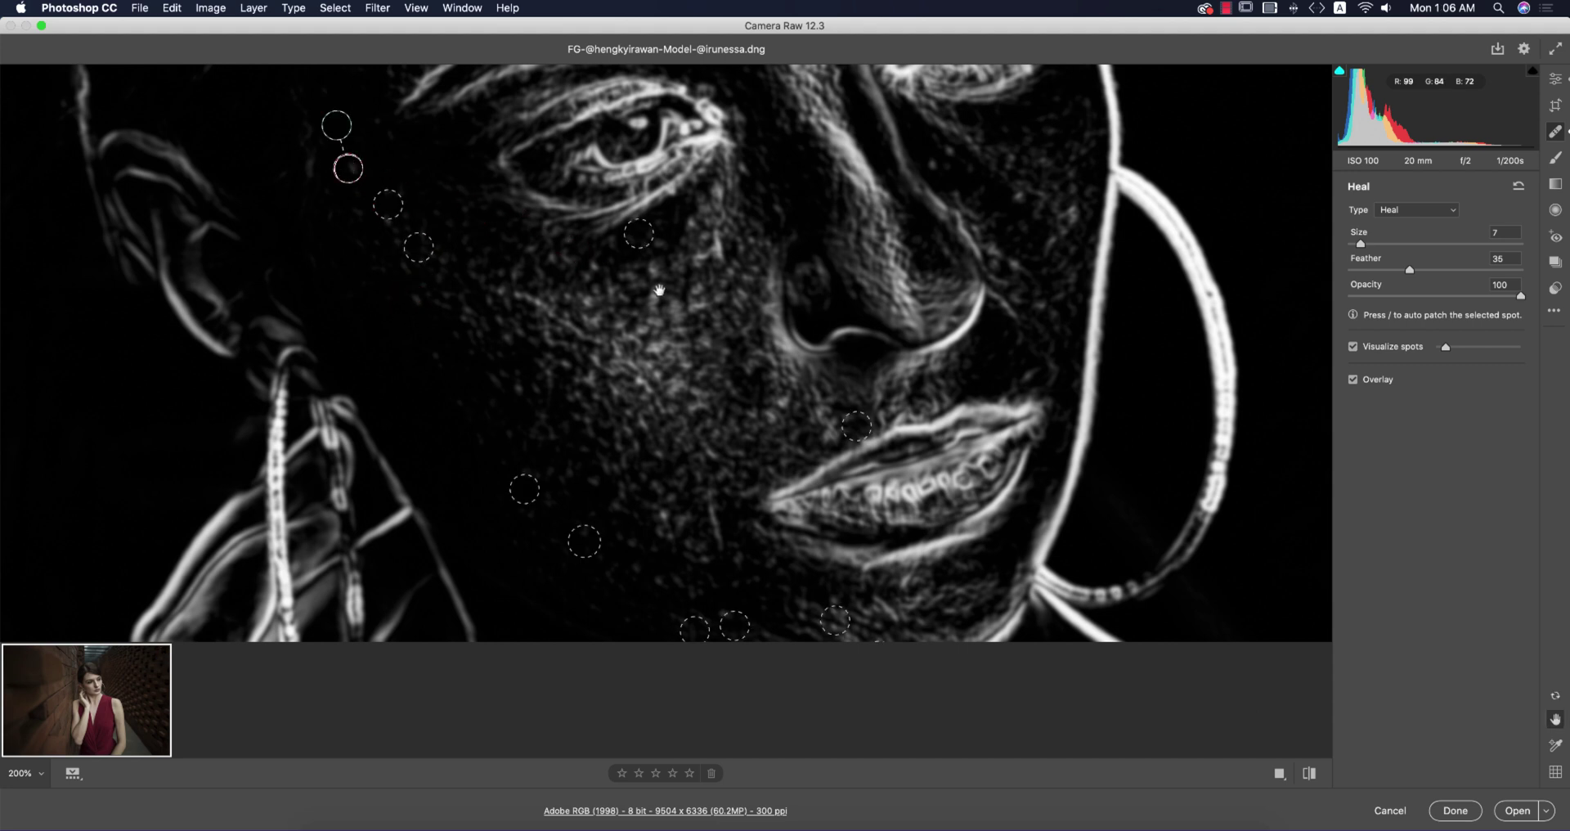
left_click_drag(650, 282, 524, 389)
left_click(471, 376)
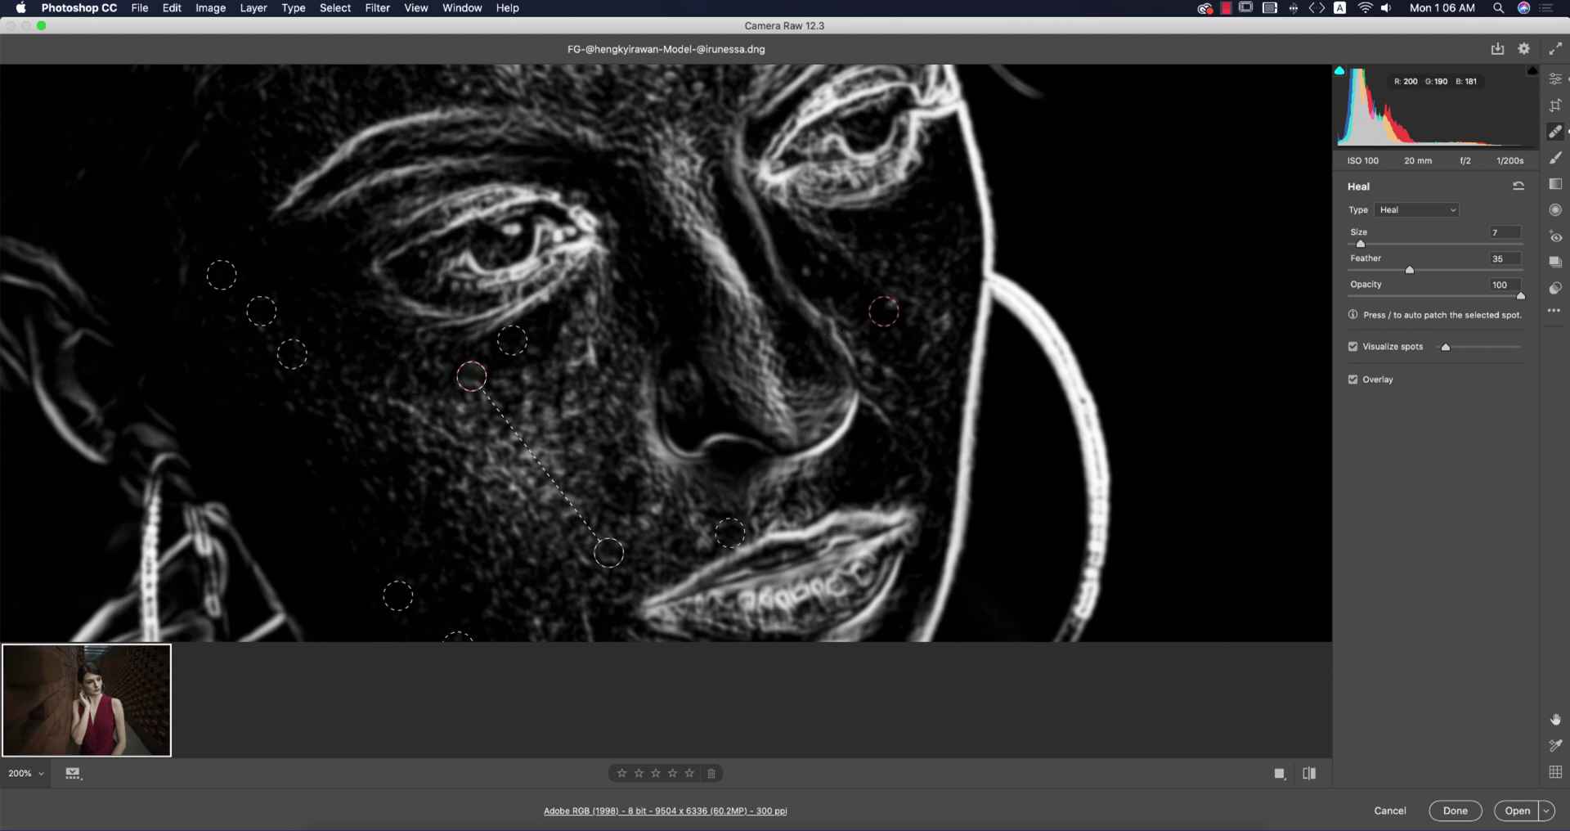
left_click(894, 308)
left_click(829, 255)
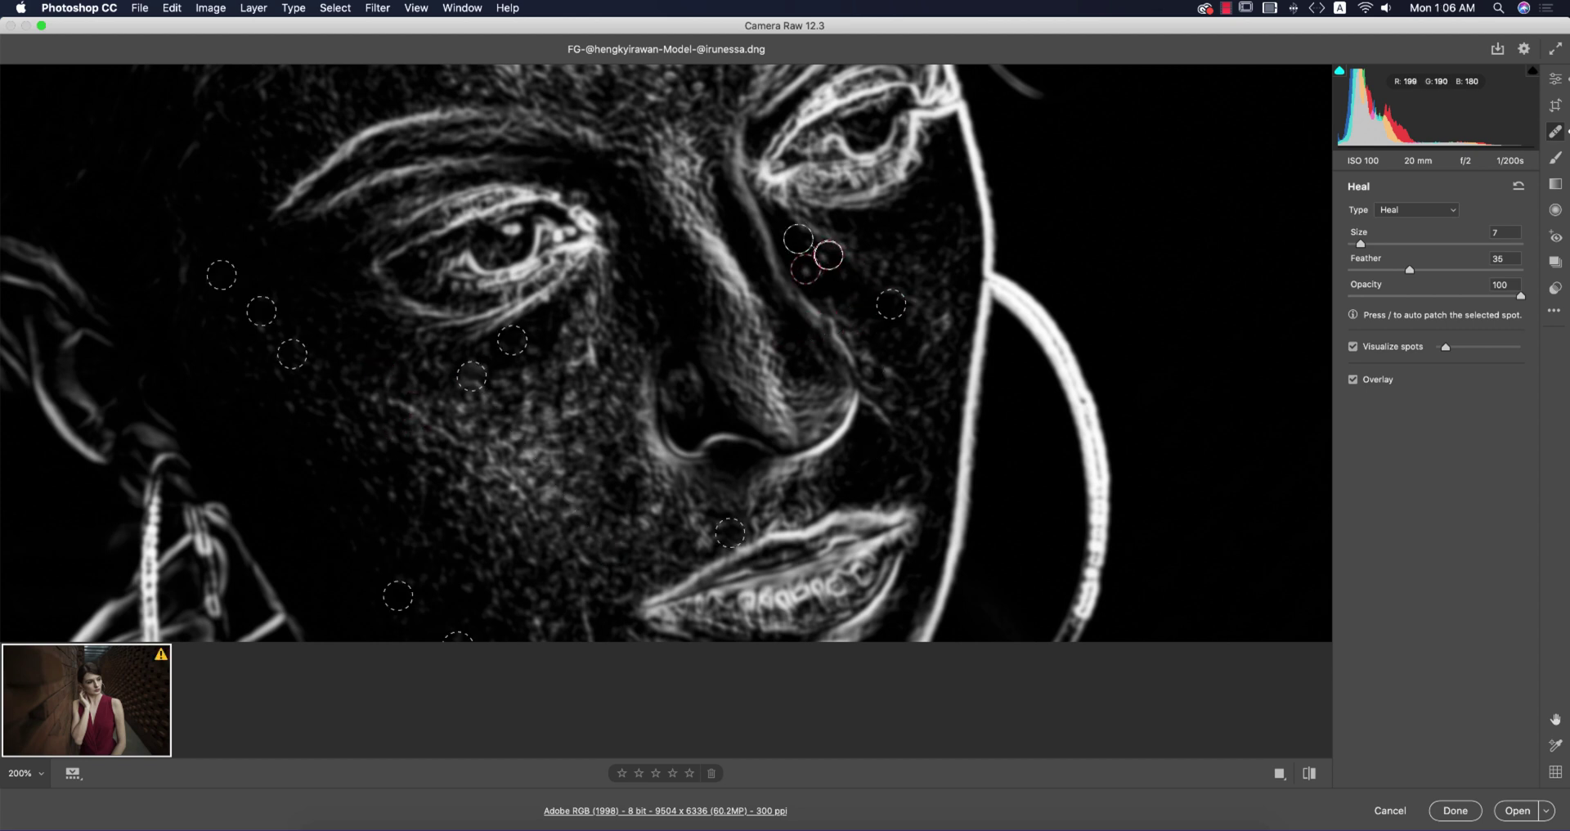
left_click(806, 269)
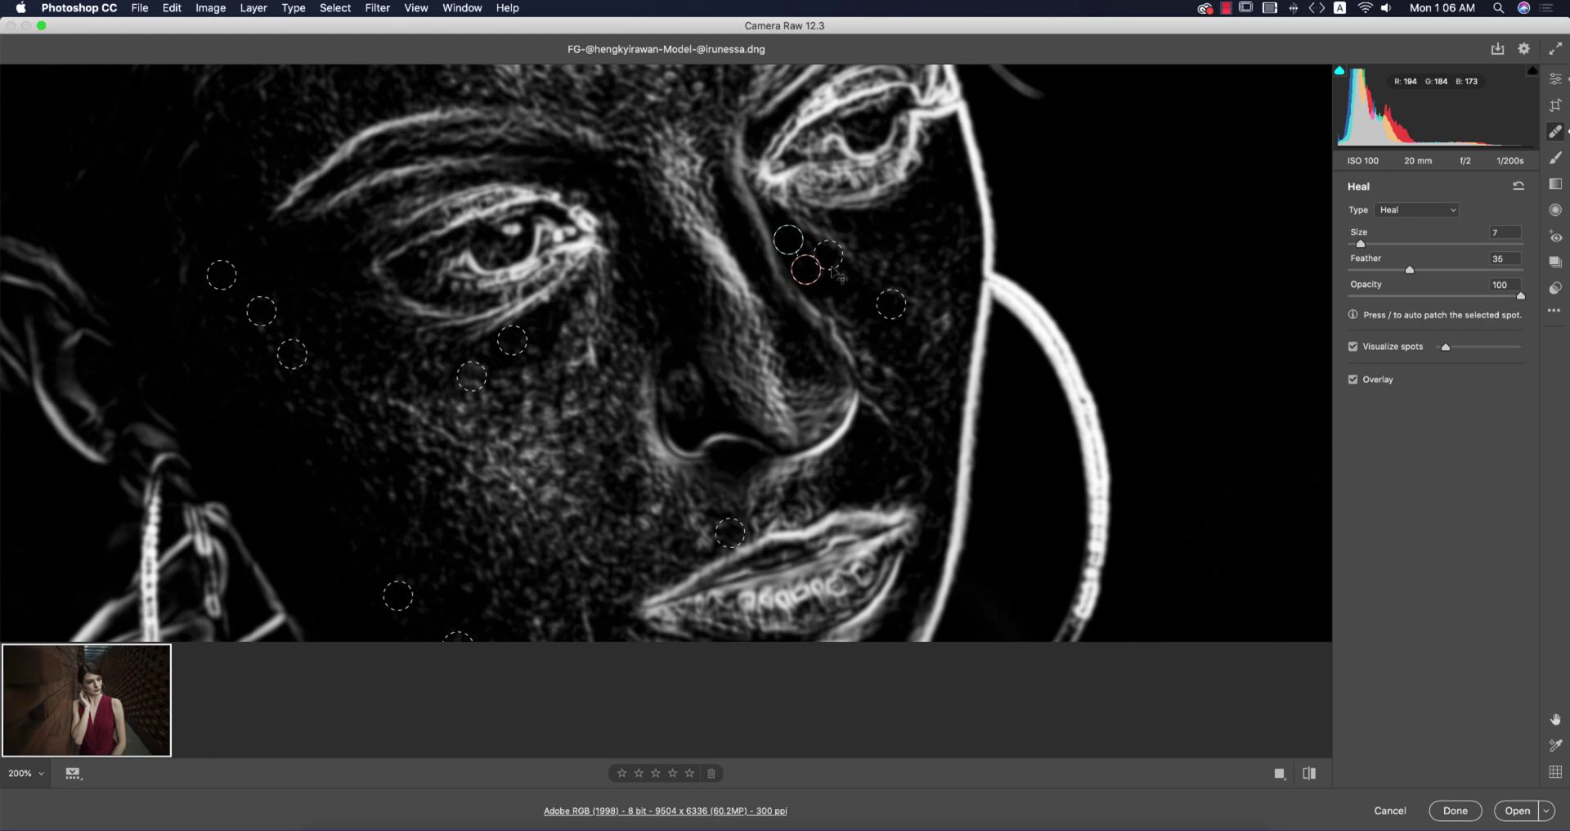
- Heal the forehead, brow and between-the-brows marks, then turn off Visualize Spots
left_click_drag(695, 245, 740, 523)
left_click(409, 274)
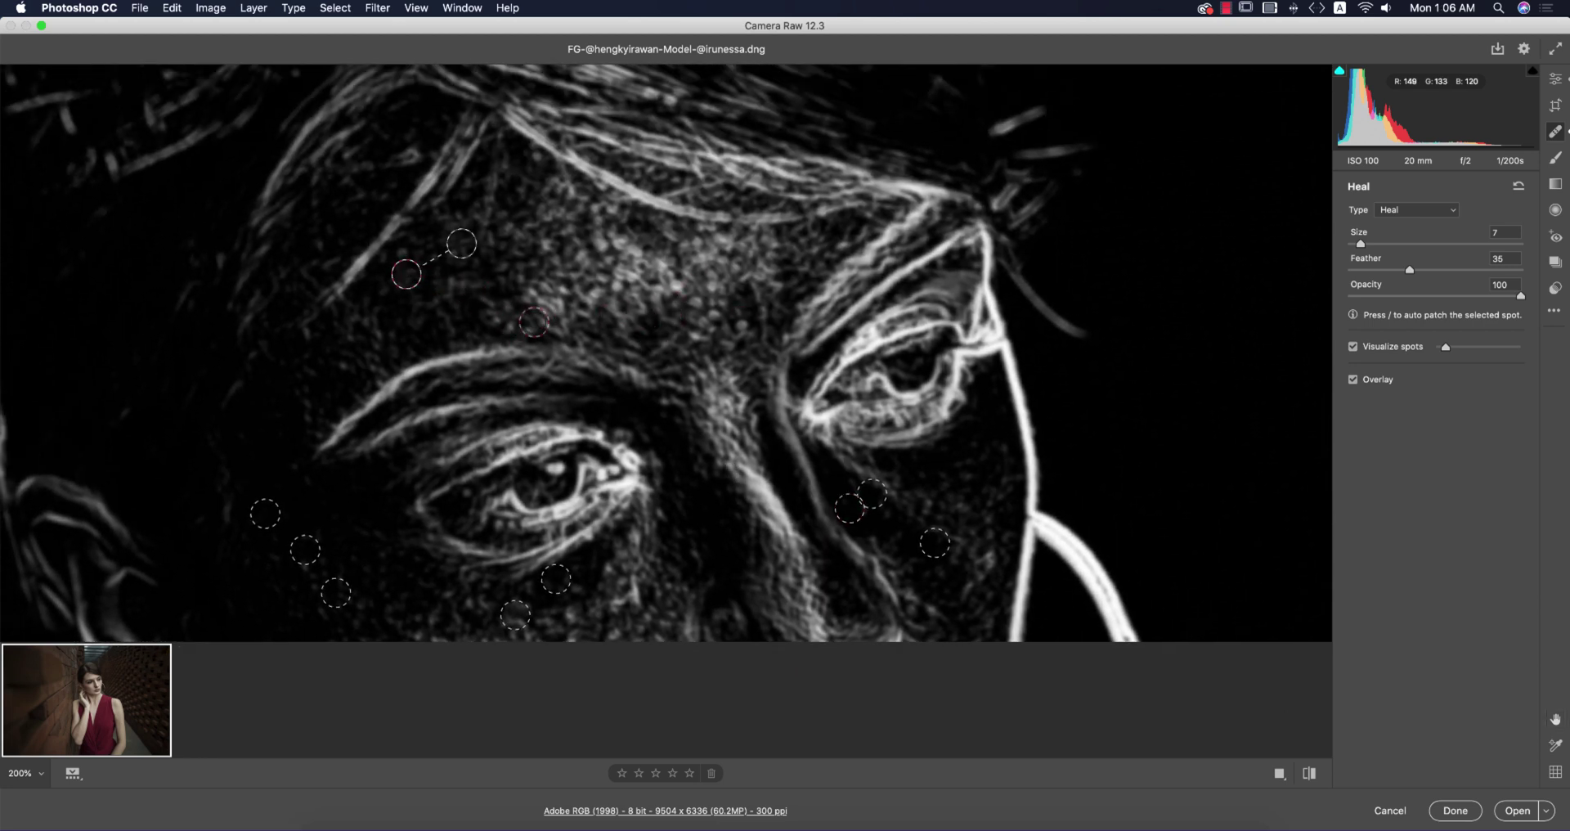
left_click_drag(530, 326, 500, 316)
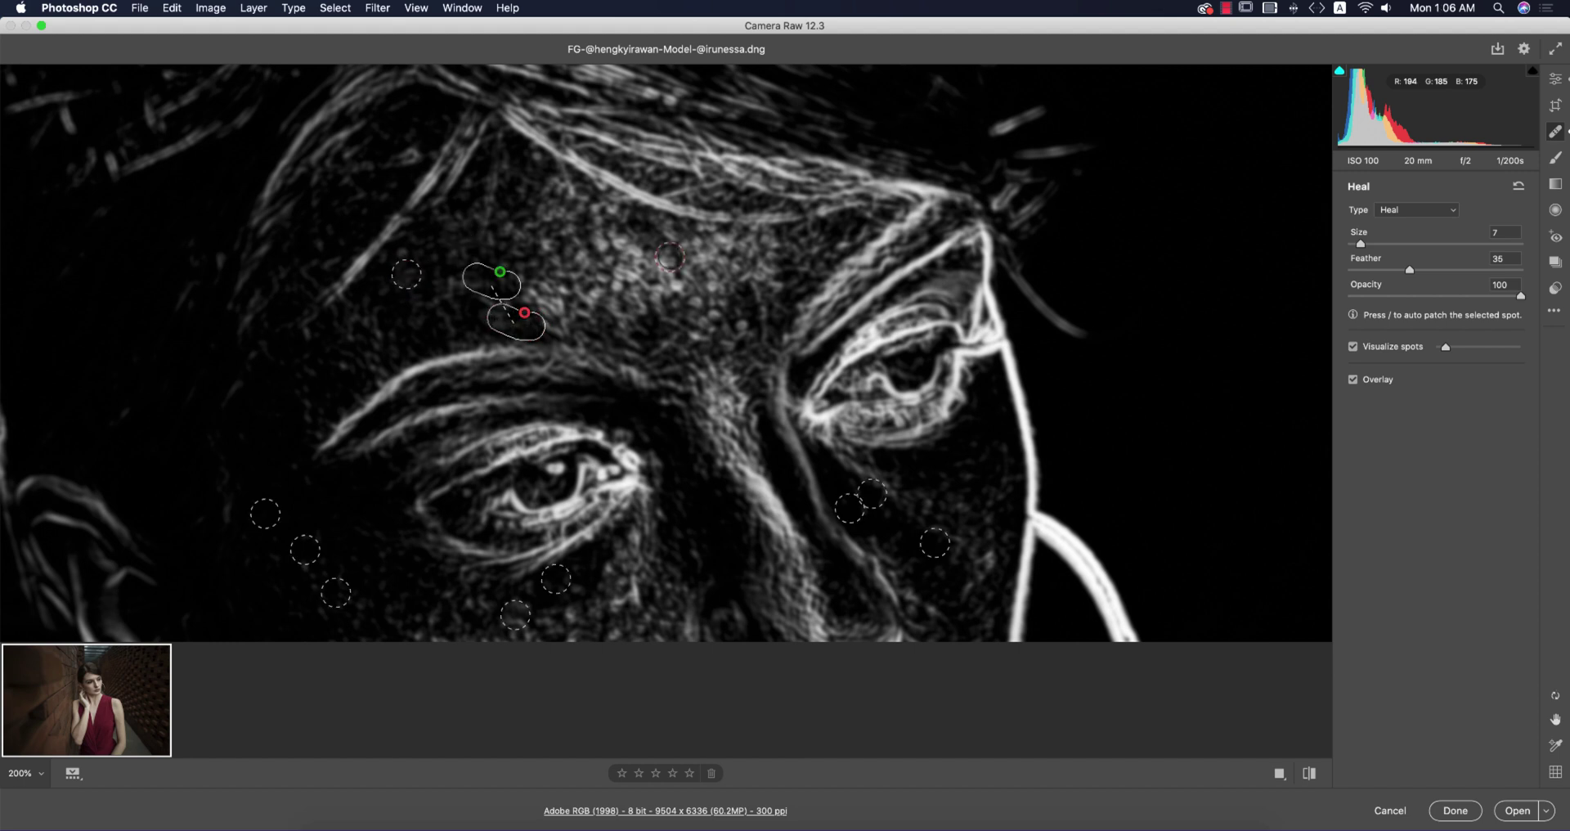
left_click_drag(414, 143, 394, 160)
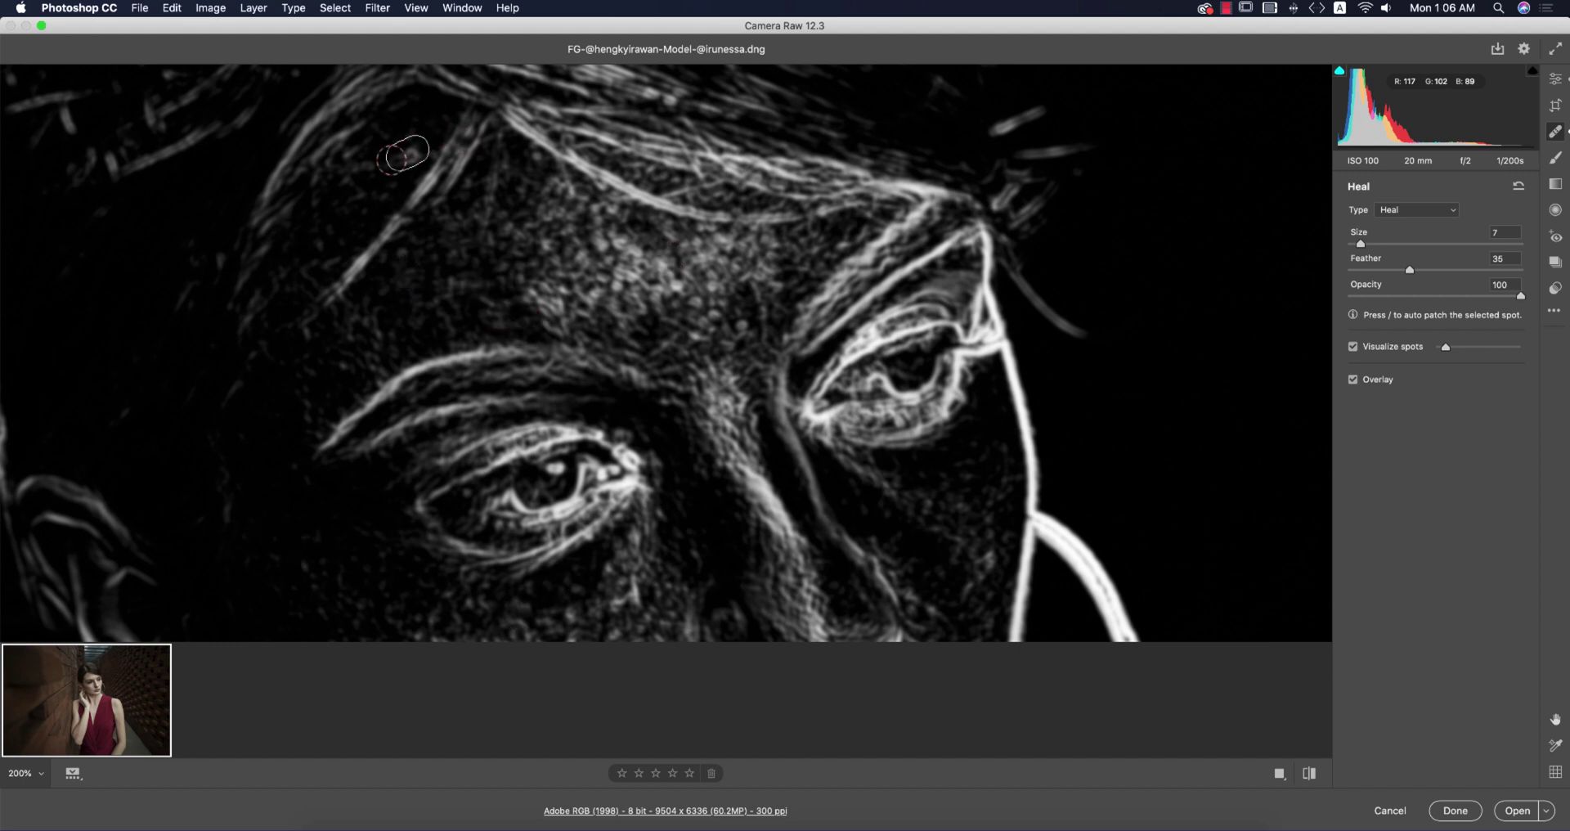
left_click(541, 239)
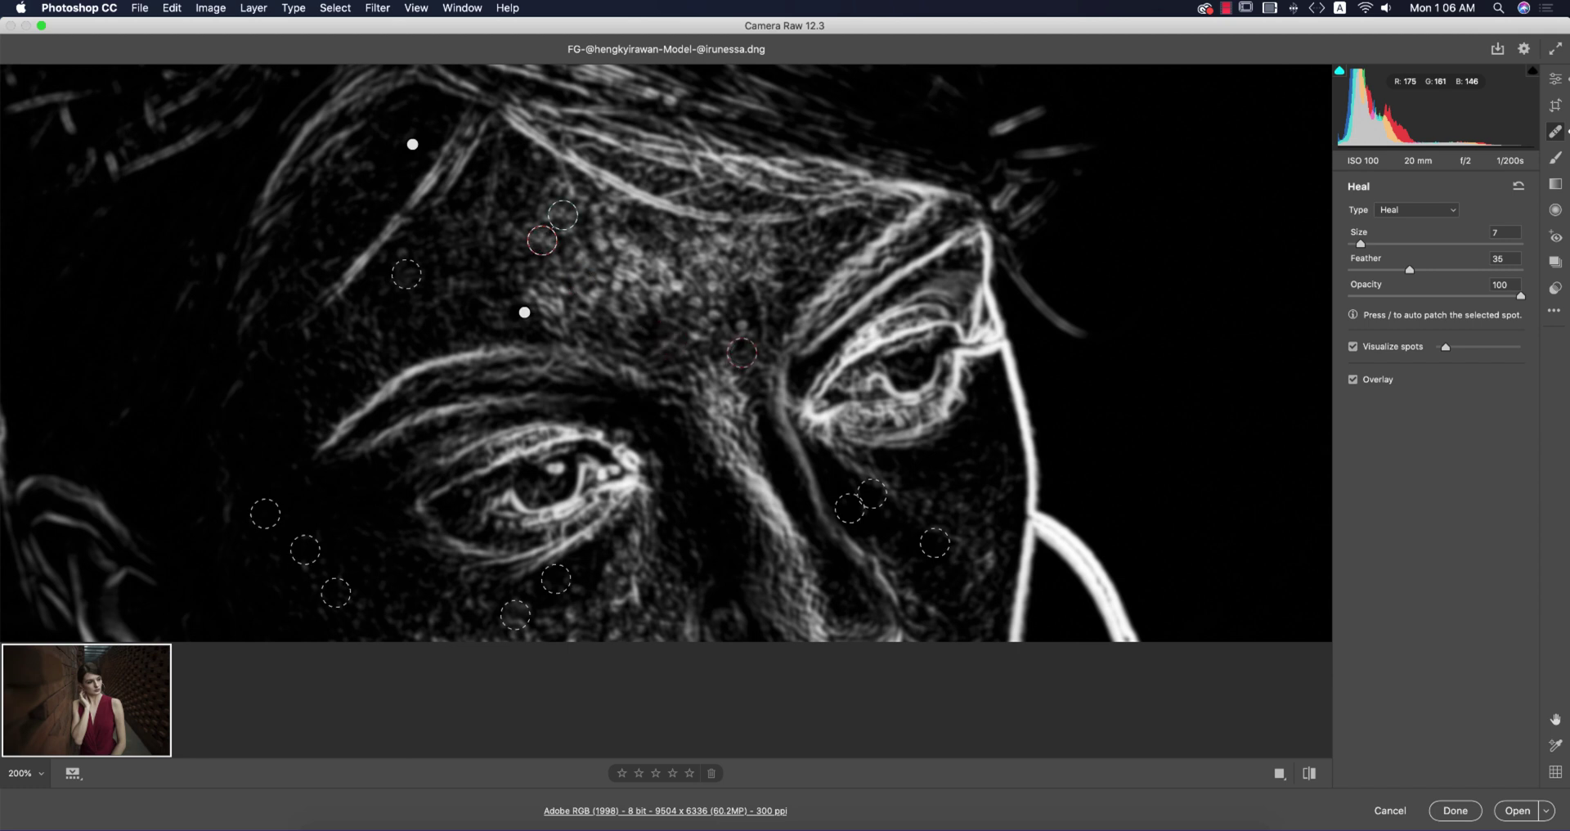
left_click(746, 321)
left_click(711, 316)
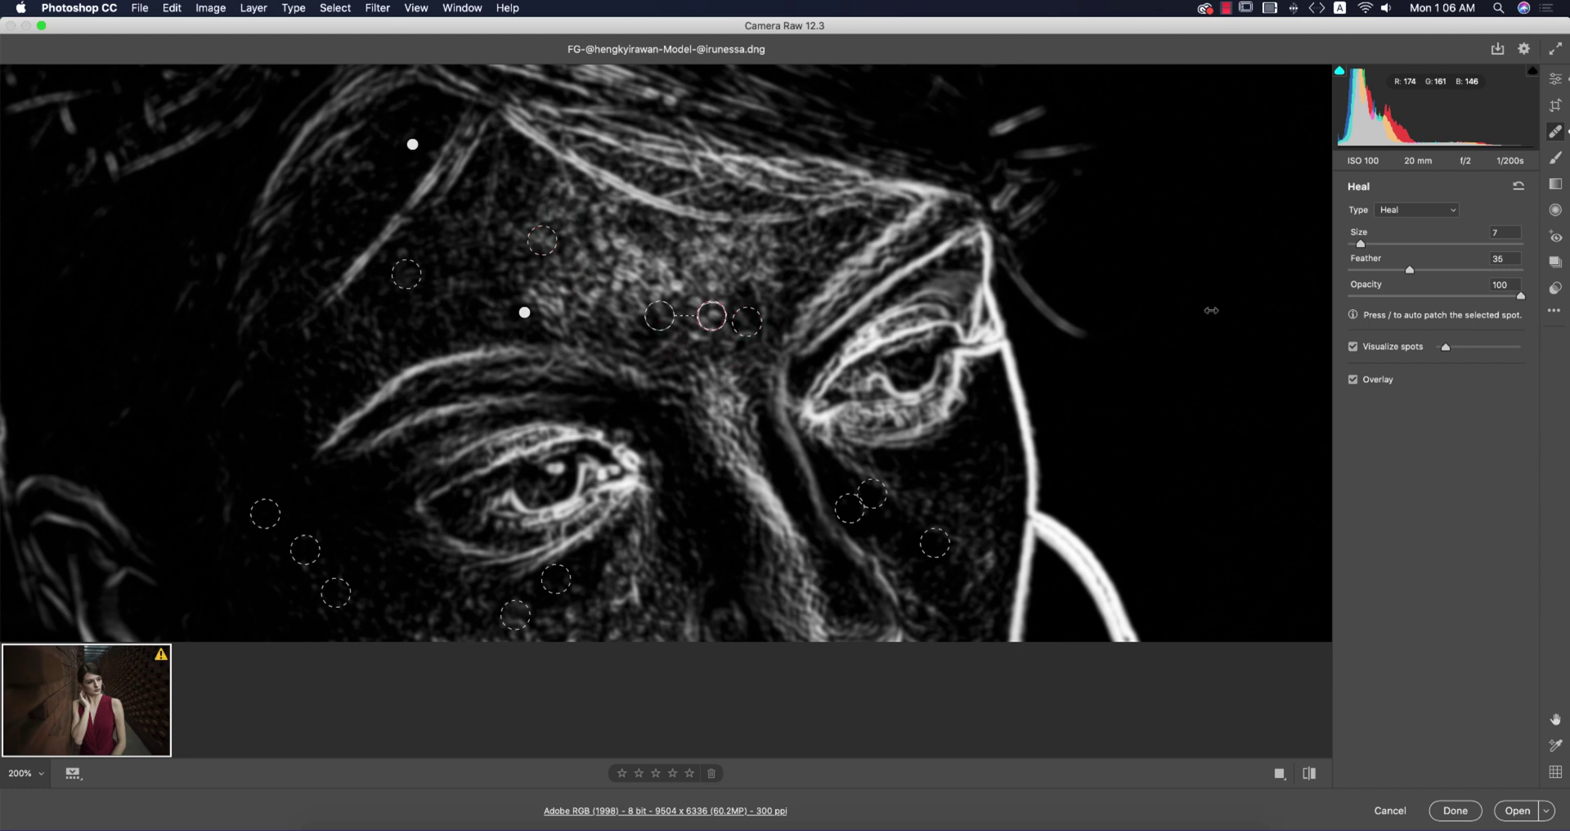
left_click(1354, 345)
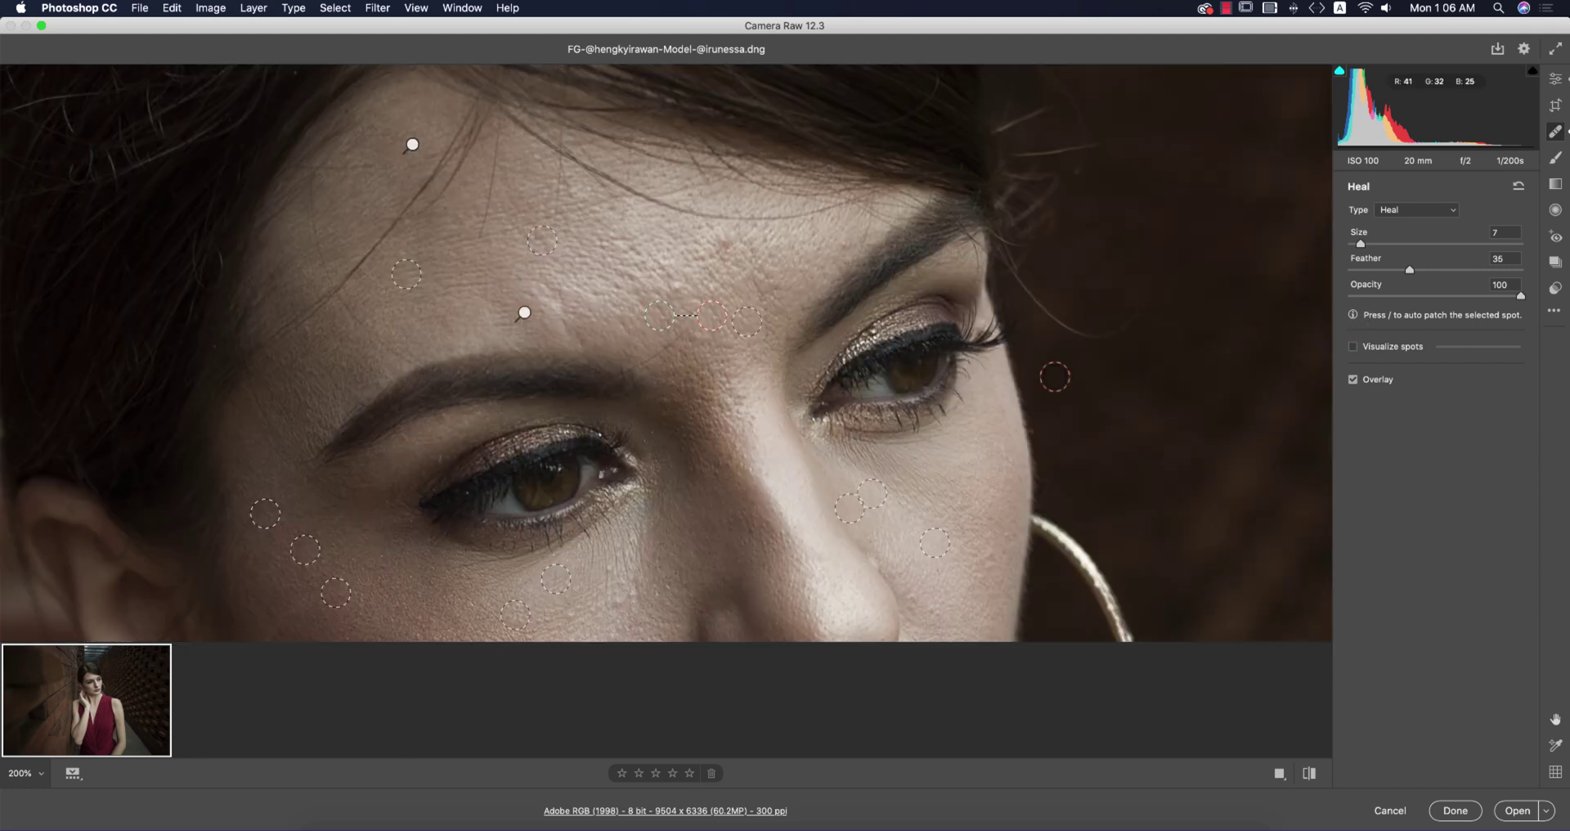
left_click(723, 238)
- Review the whole photo and wrist area, then select the Adjustment Brush at Size 18
key("super+0")
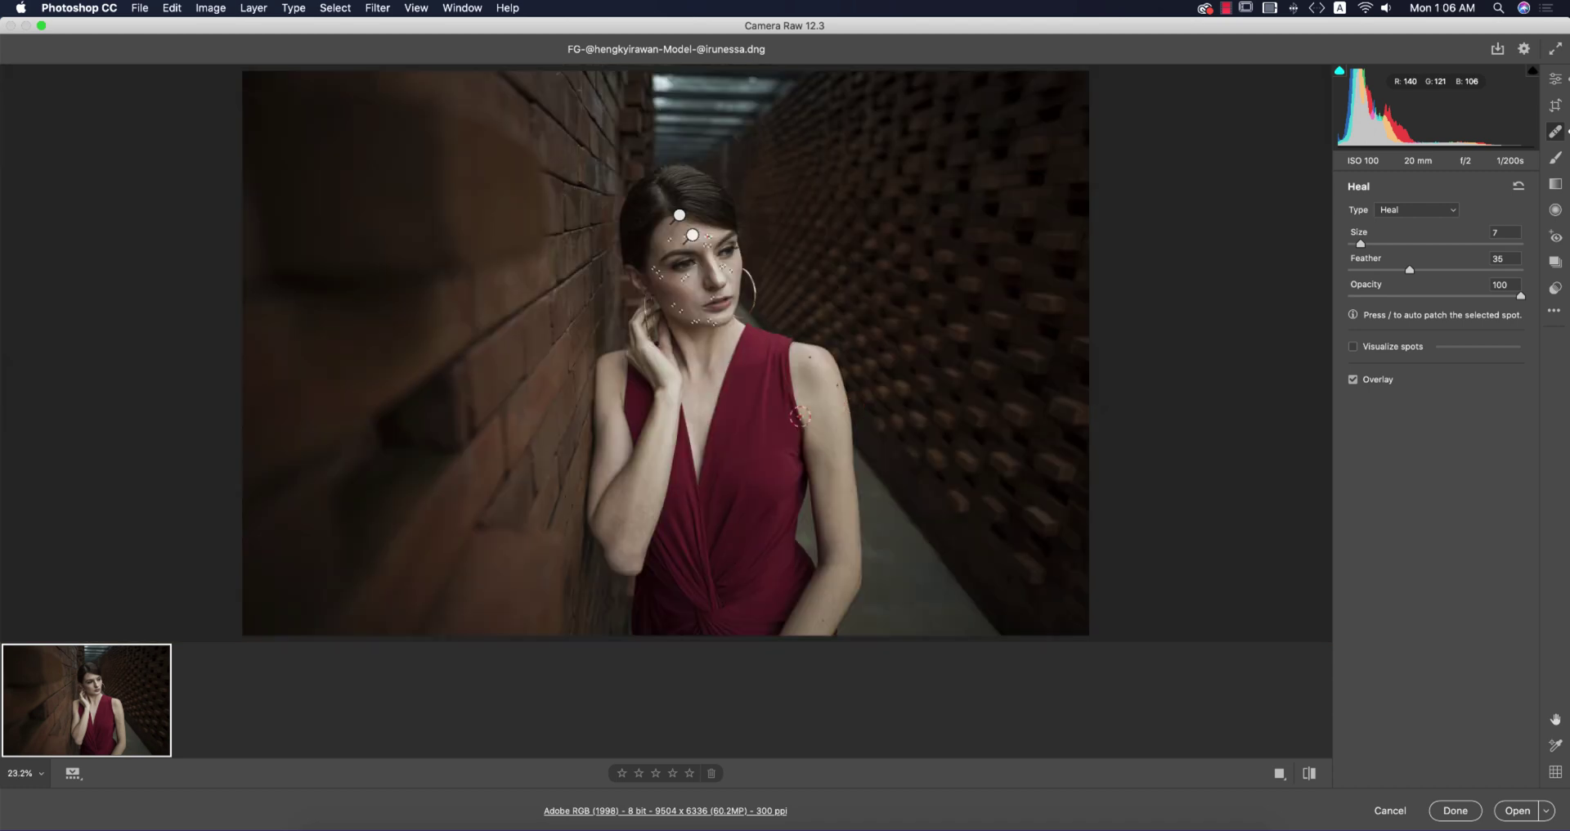
key("super+alt+0")
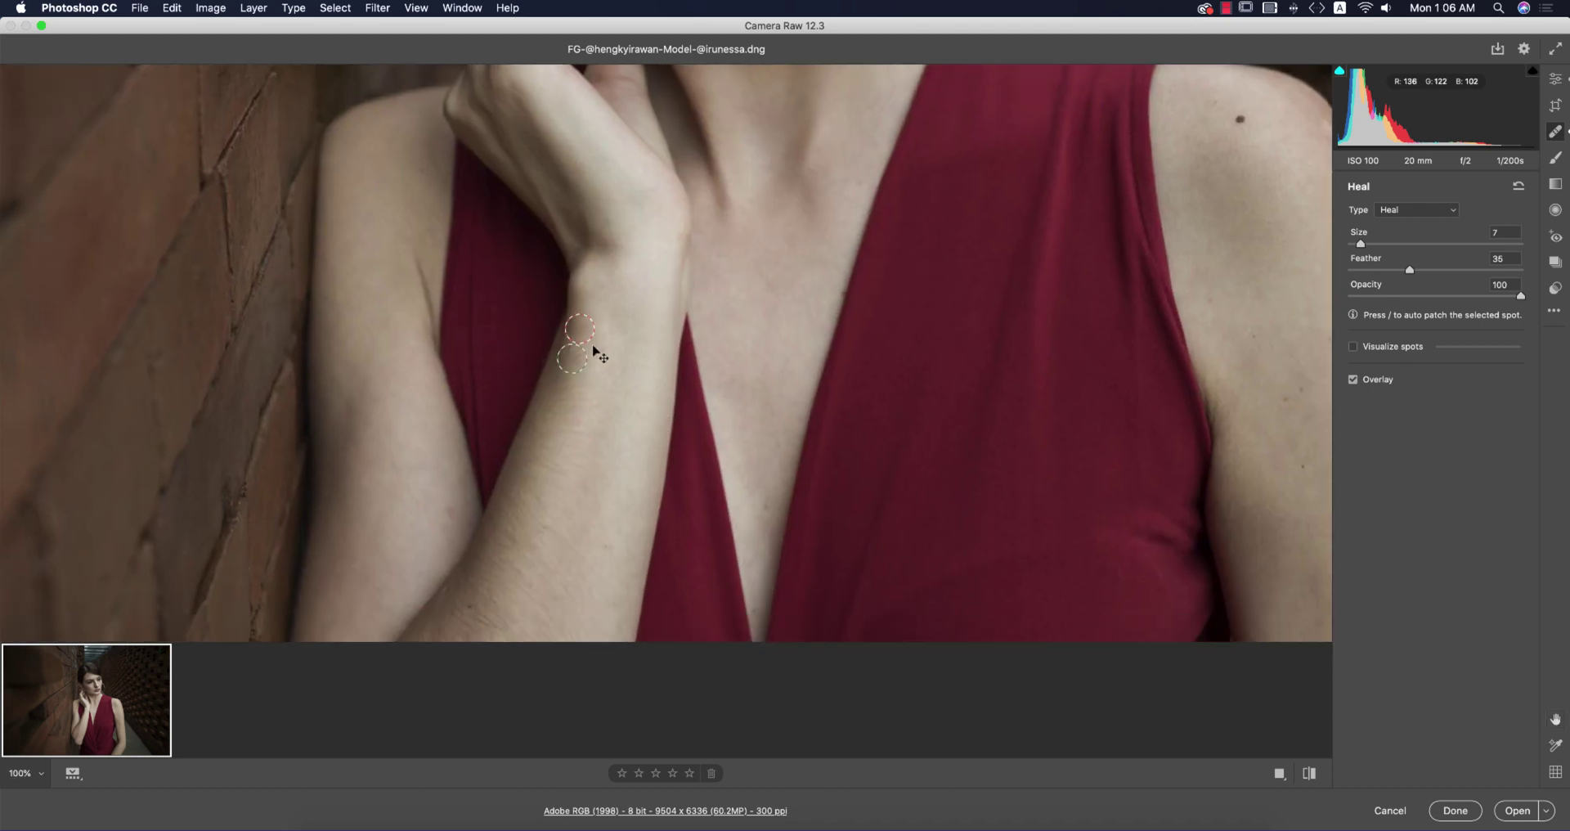
left_click_drag(1178, 540, 881, 358)
key("super+0")
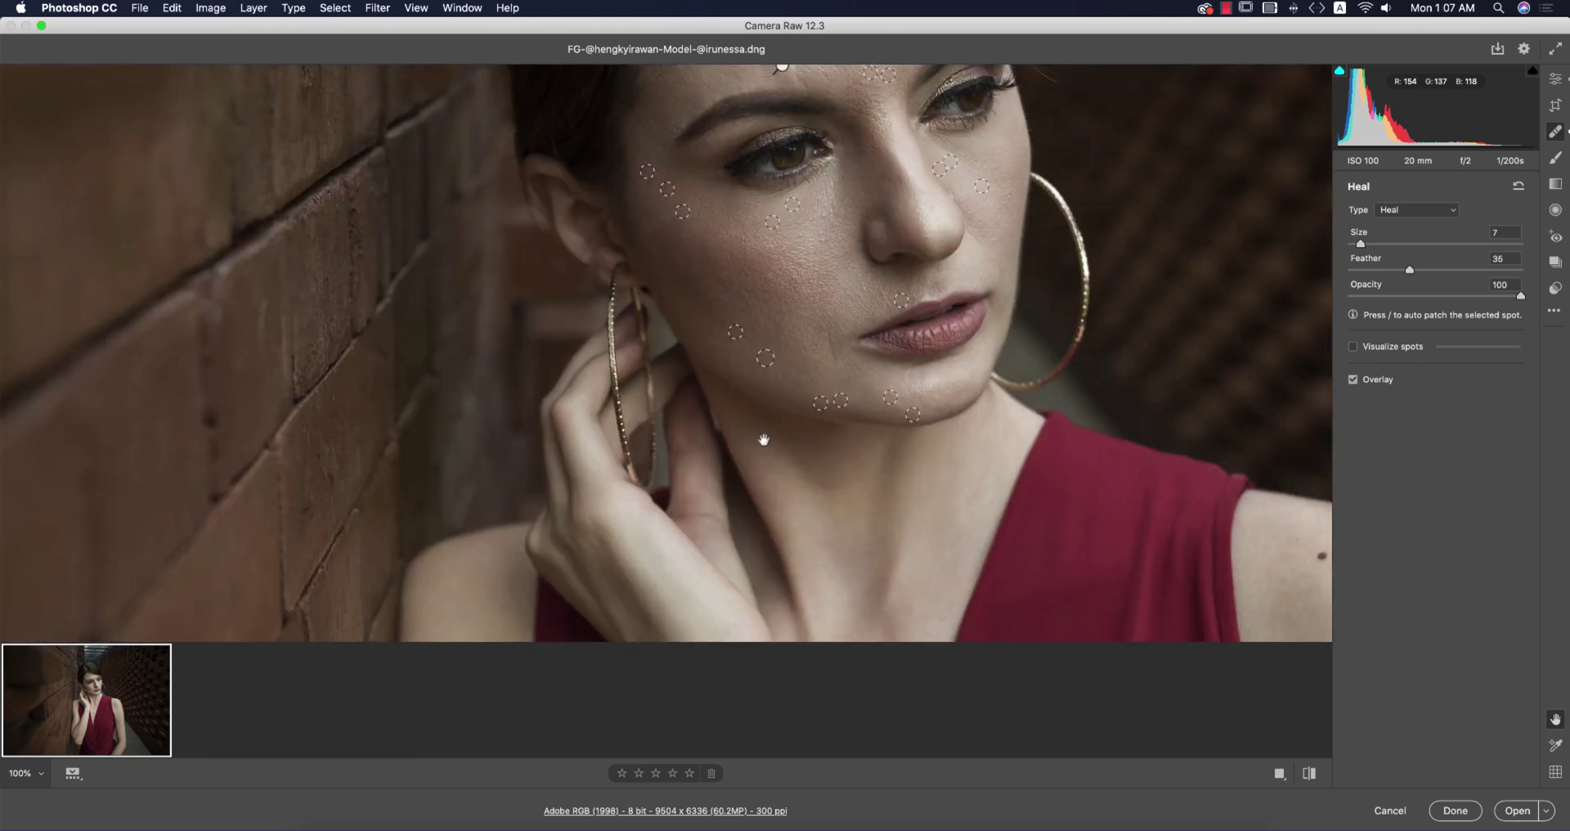
scroll(702, 245, "up", 4)
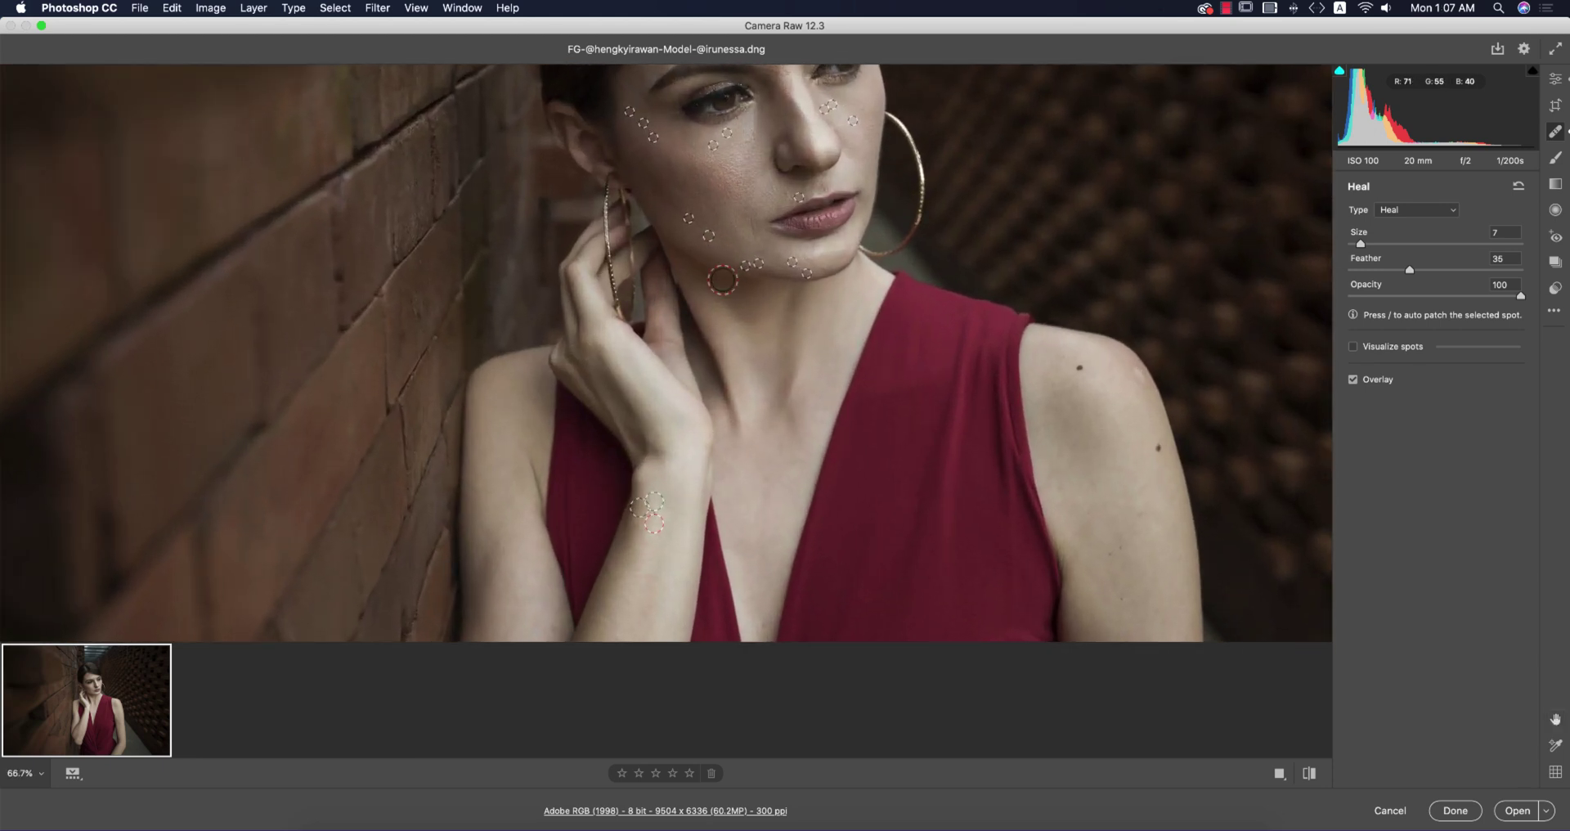
left_click_drag(804, 451, 816, 492)
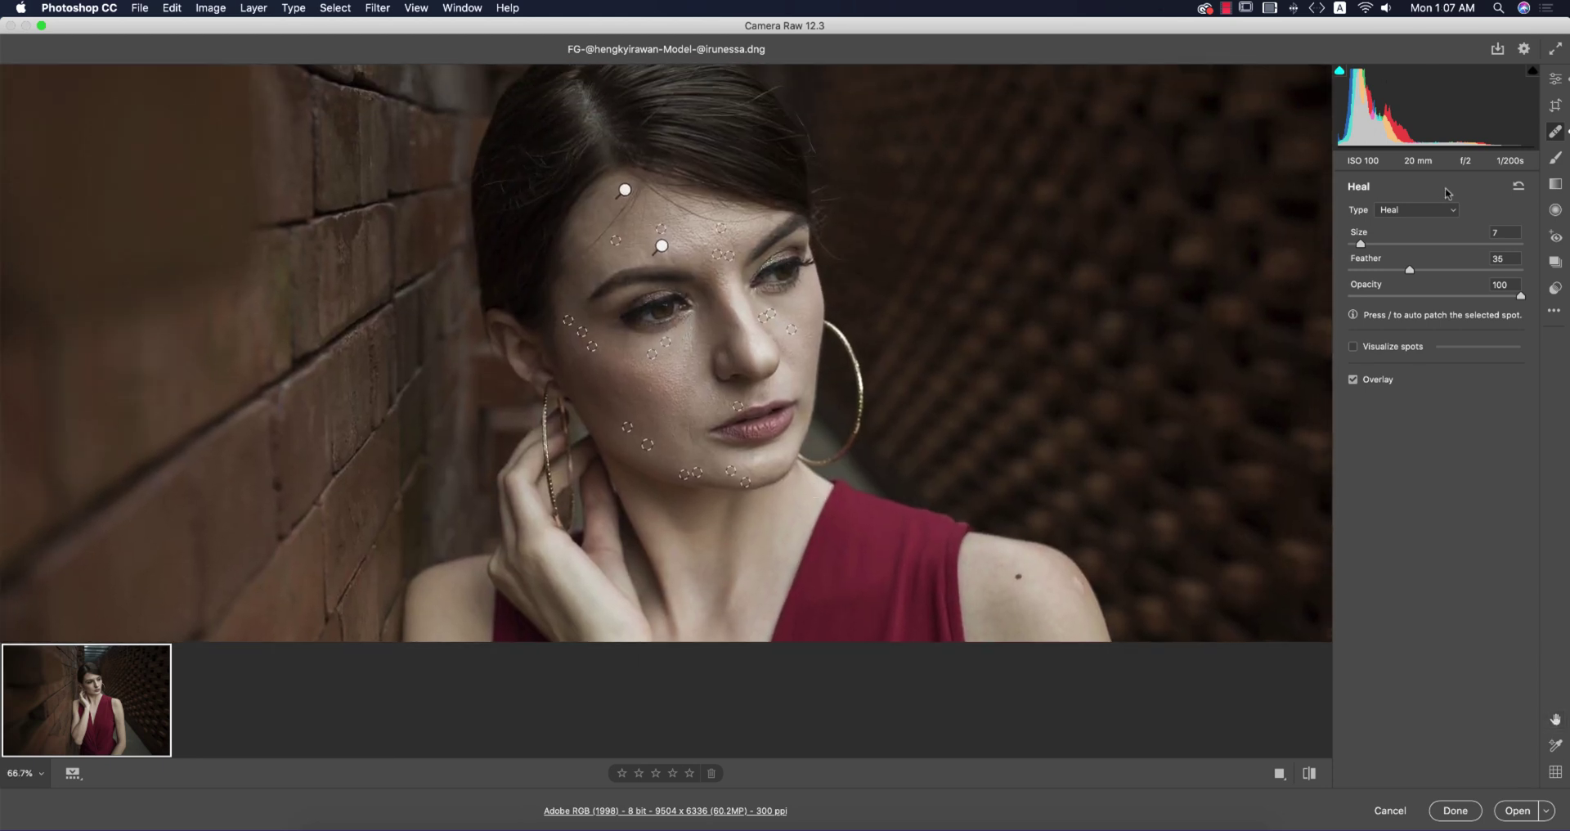
left_click(1558, 157)
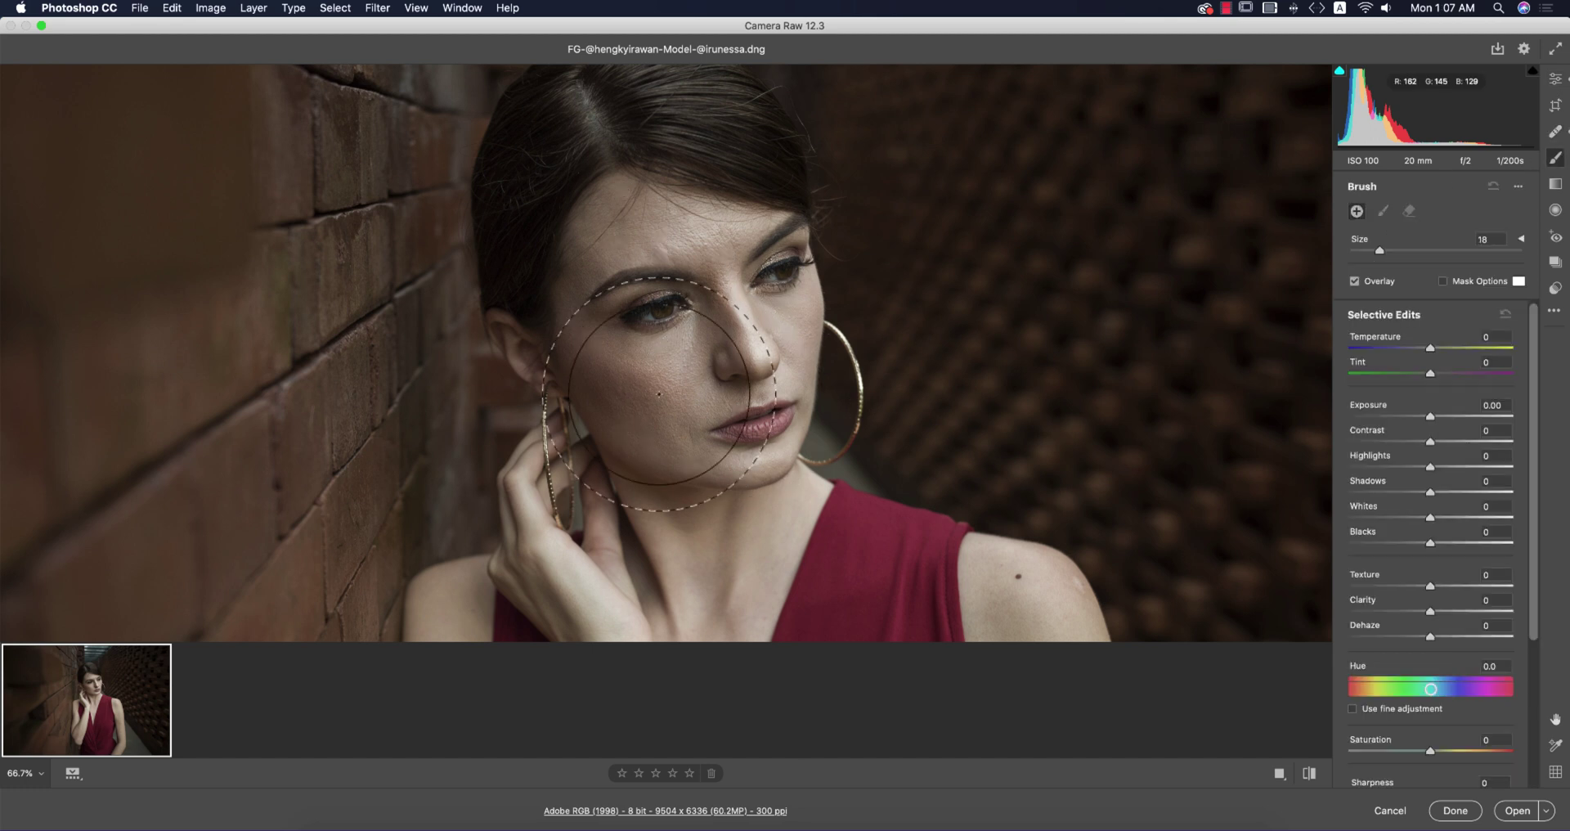
- Set the adjustment brush to Size 10 and zoom to 100% on her face
key("bracketleft")
key("bracketleft")
key("bracketleft")
key("bracketleft")
key("bracketleft")
key("bracketleft")
key("bracketleft")
key("bracketleft")
key("bracketleft")
key("bracketleft")
key("bracketleft")
key("bracketleft")
key("bracketleft")
key("bracketleft")
key("bracketleft")
key("bracketleft")
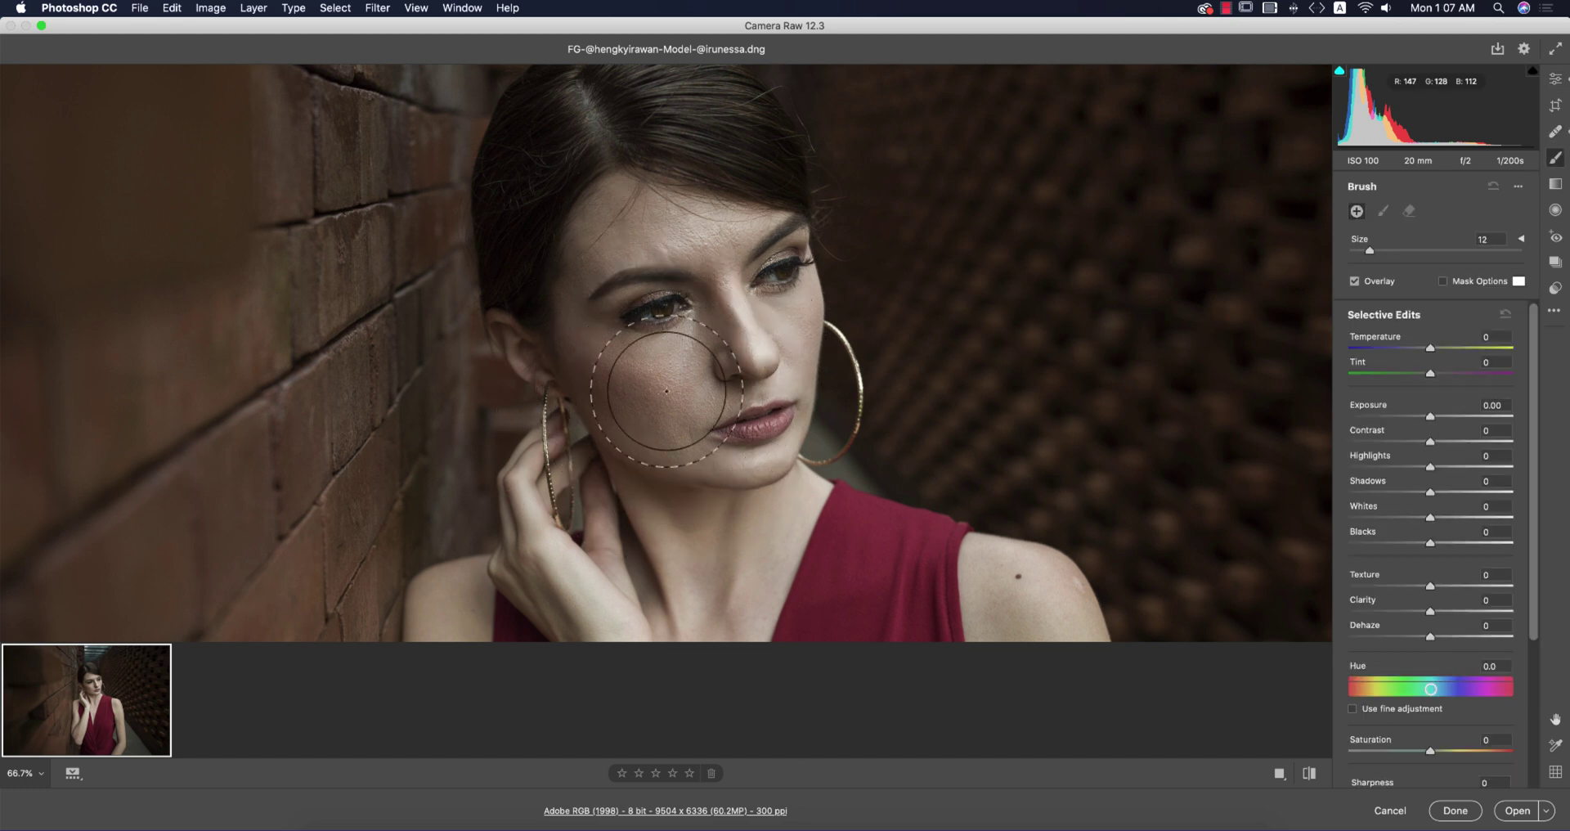
left_click_drag(691, 352, 767, 415)
key("alt")
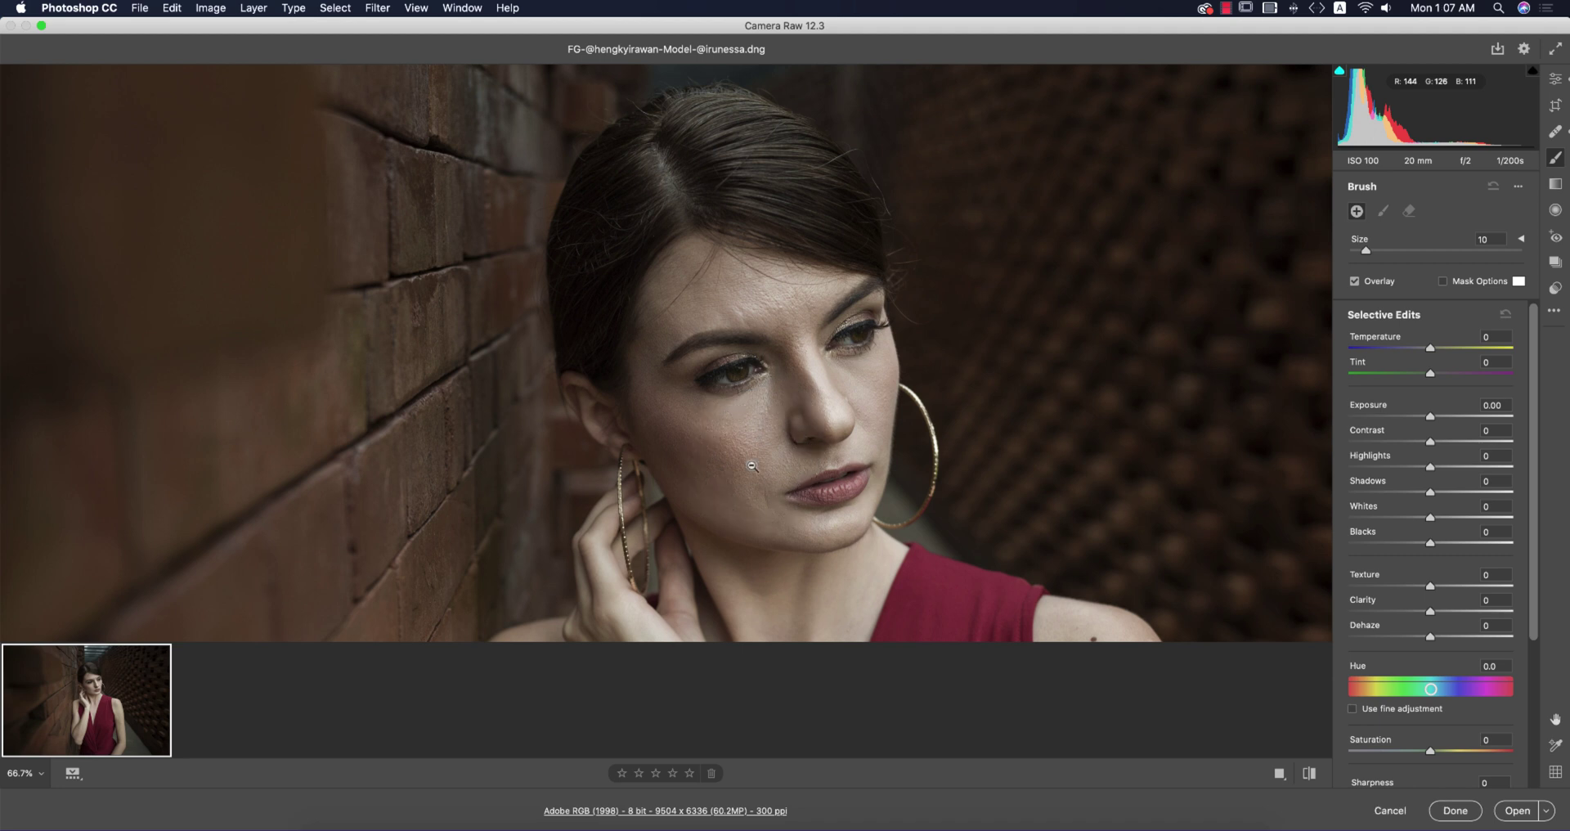
key("r")
key("r")
key("r")
key("r")
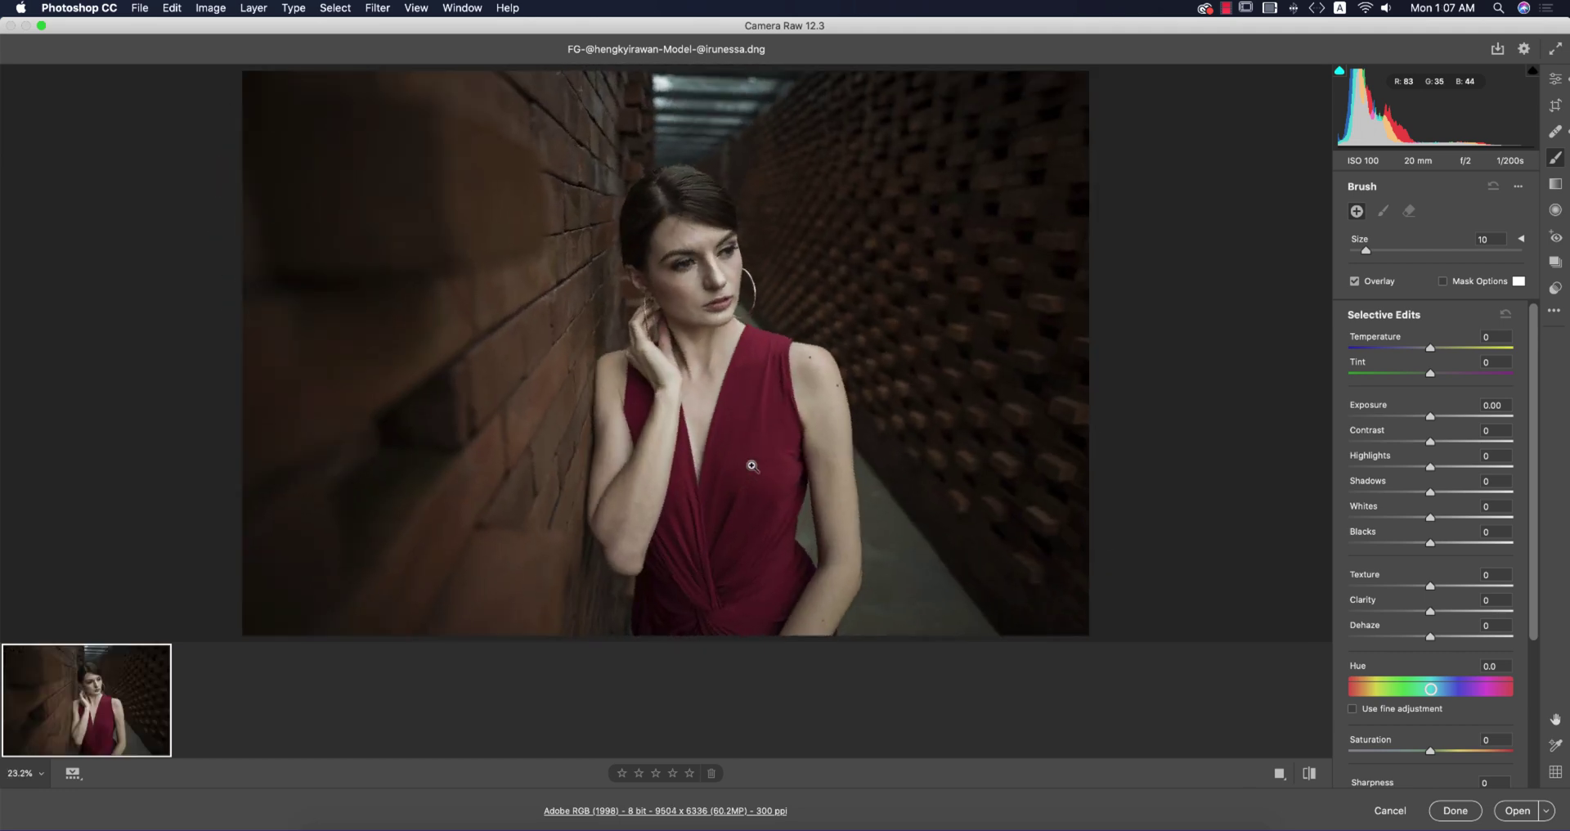
key("alt")
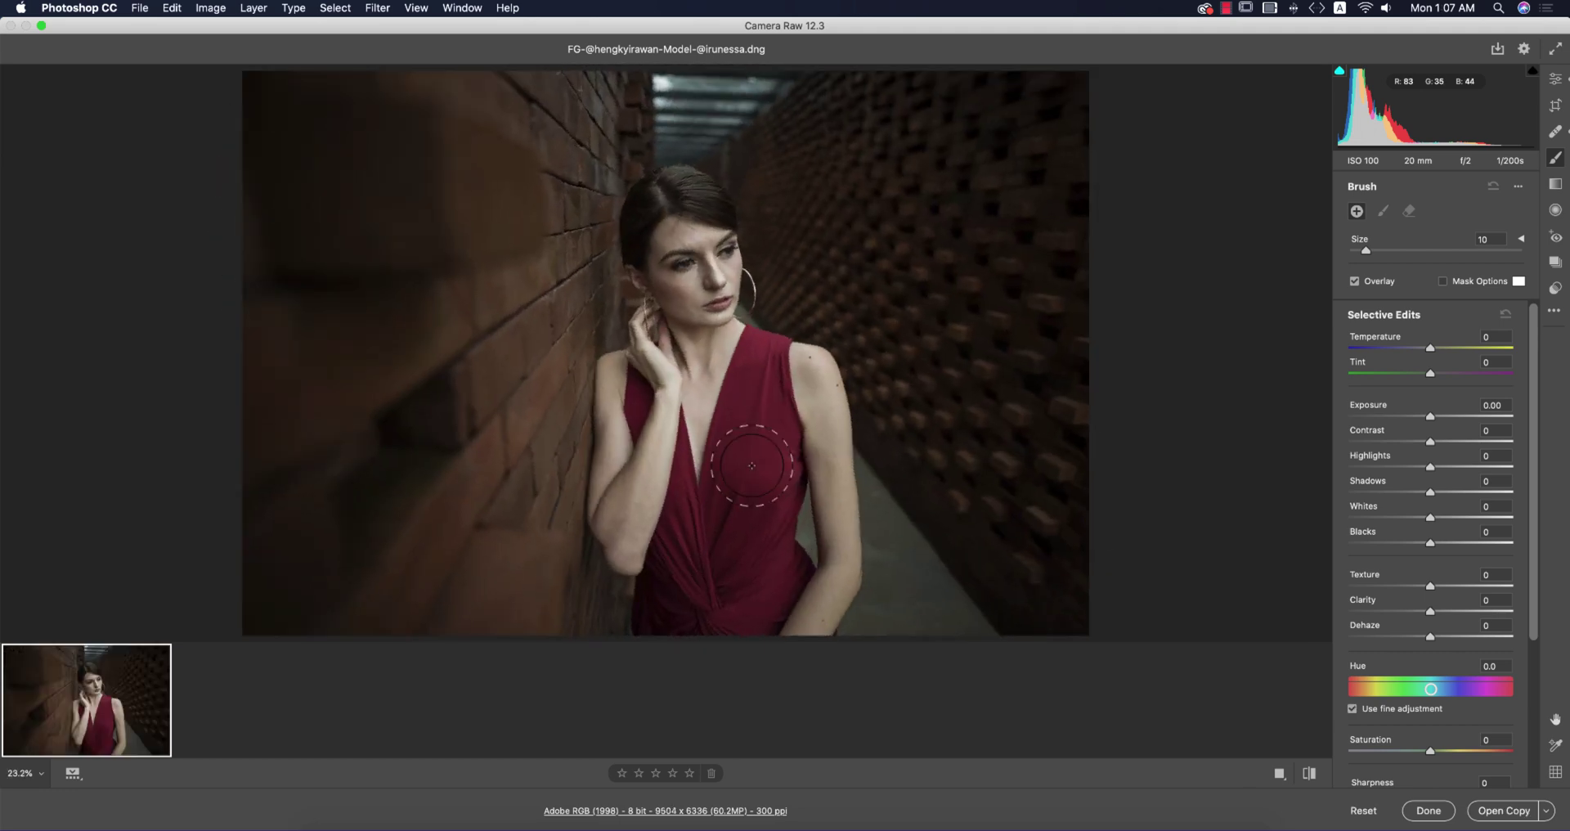
left_click(751, 465, "super")
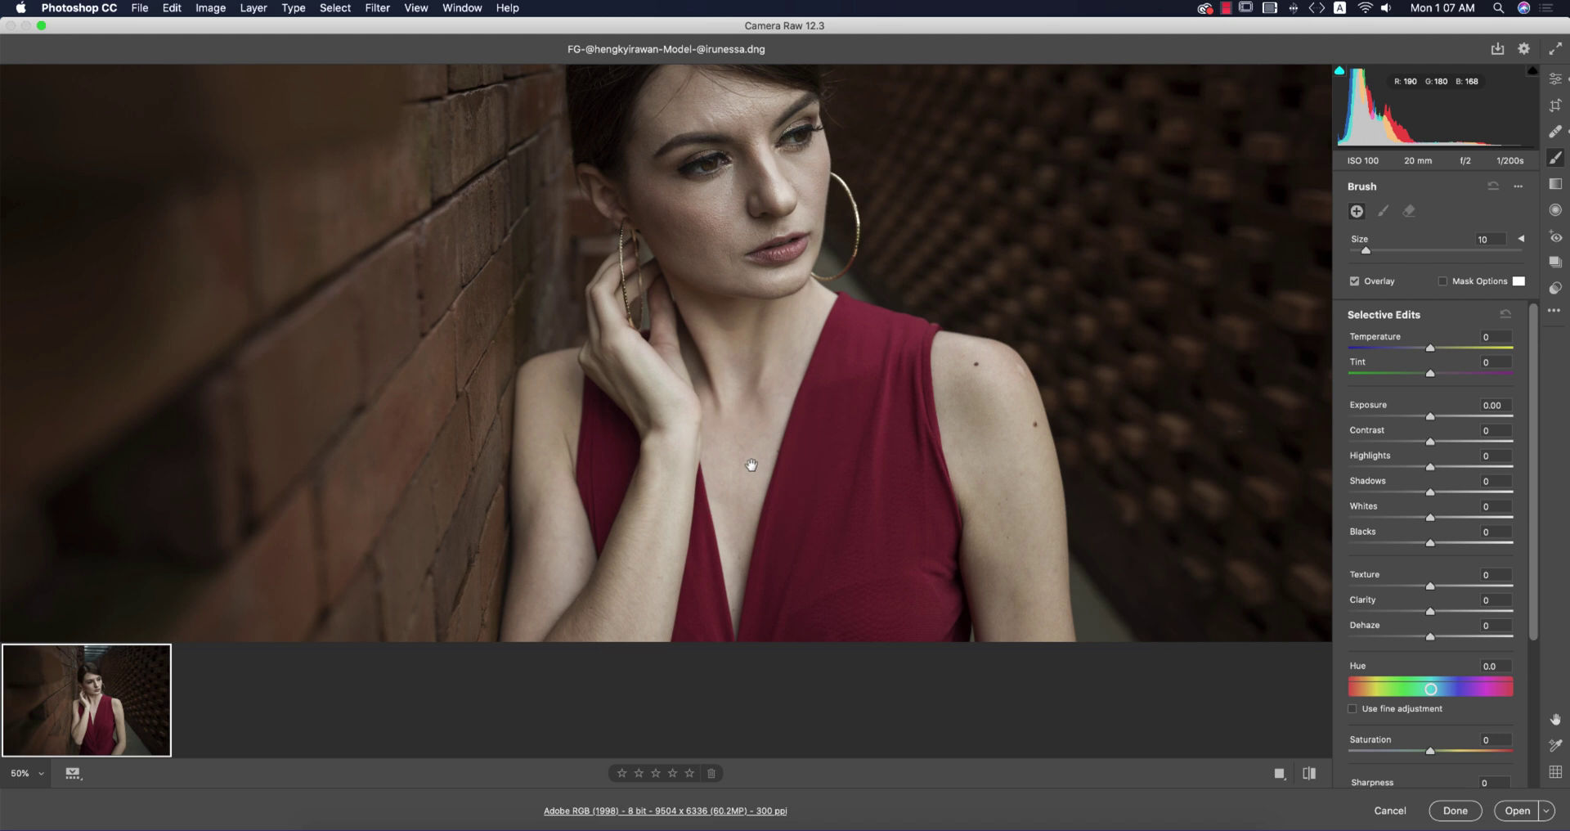
scroll(752, 465, "up", 5)
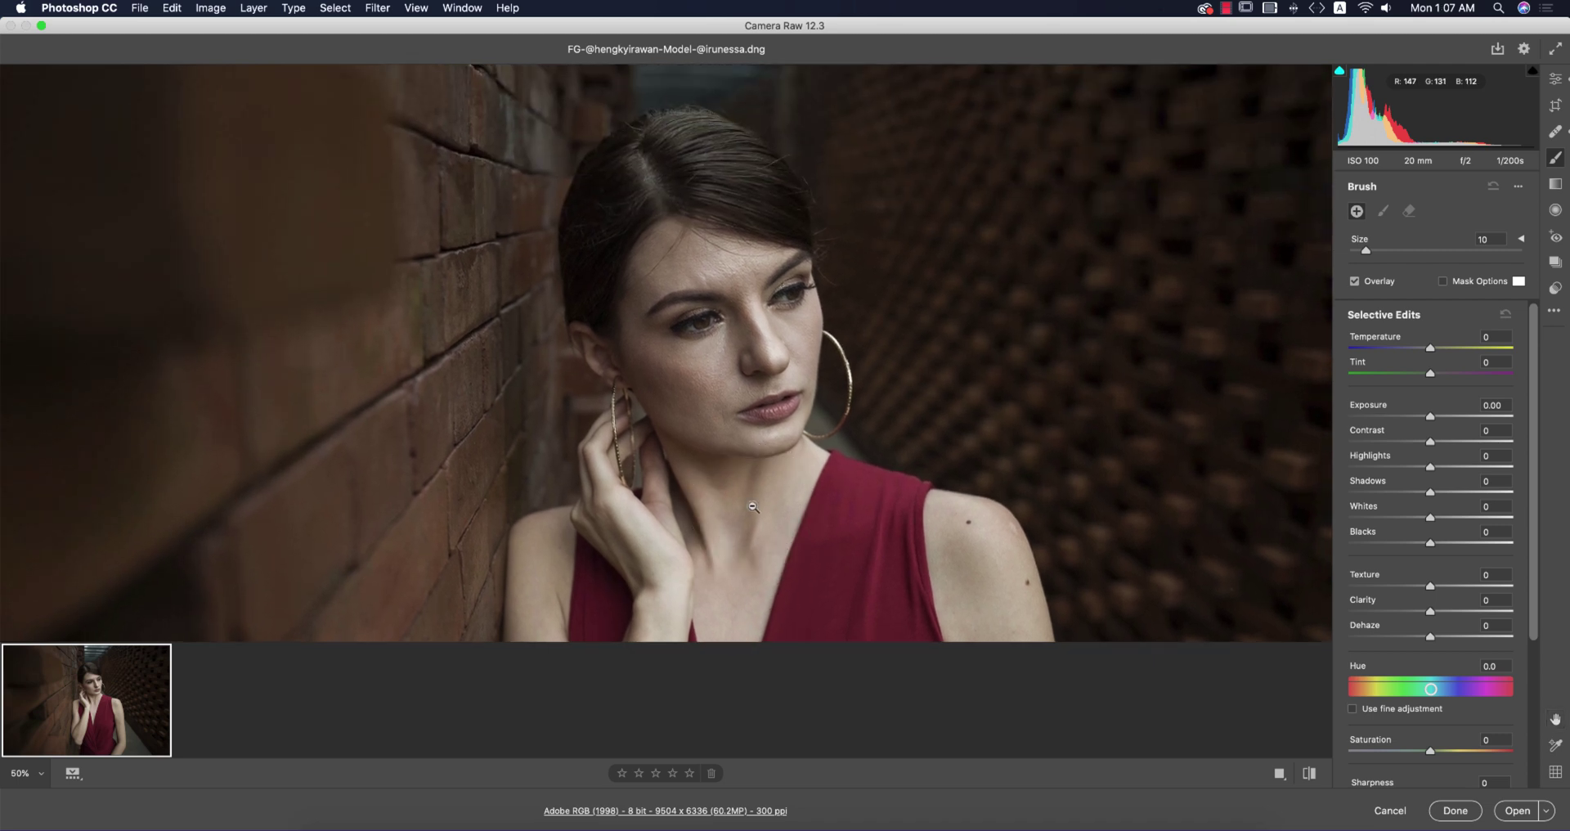
left_click(753, 507, "super")
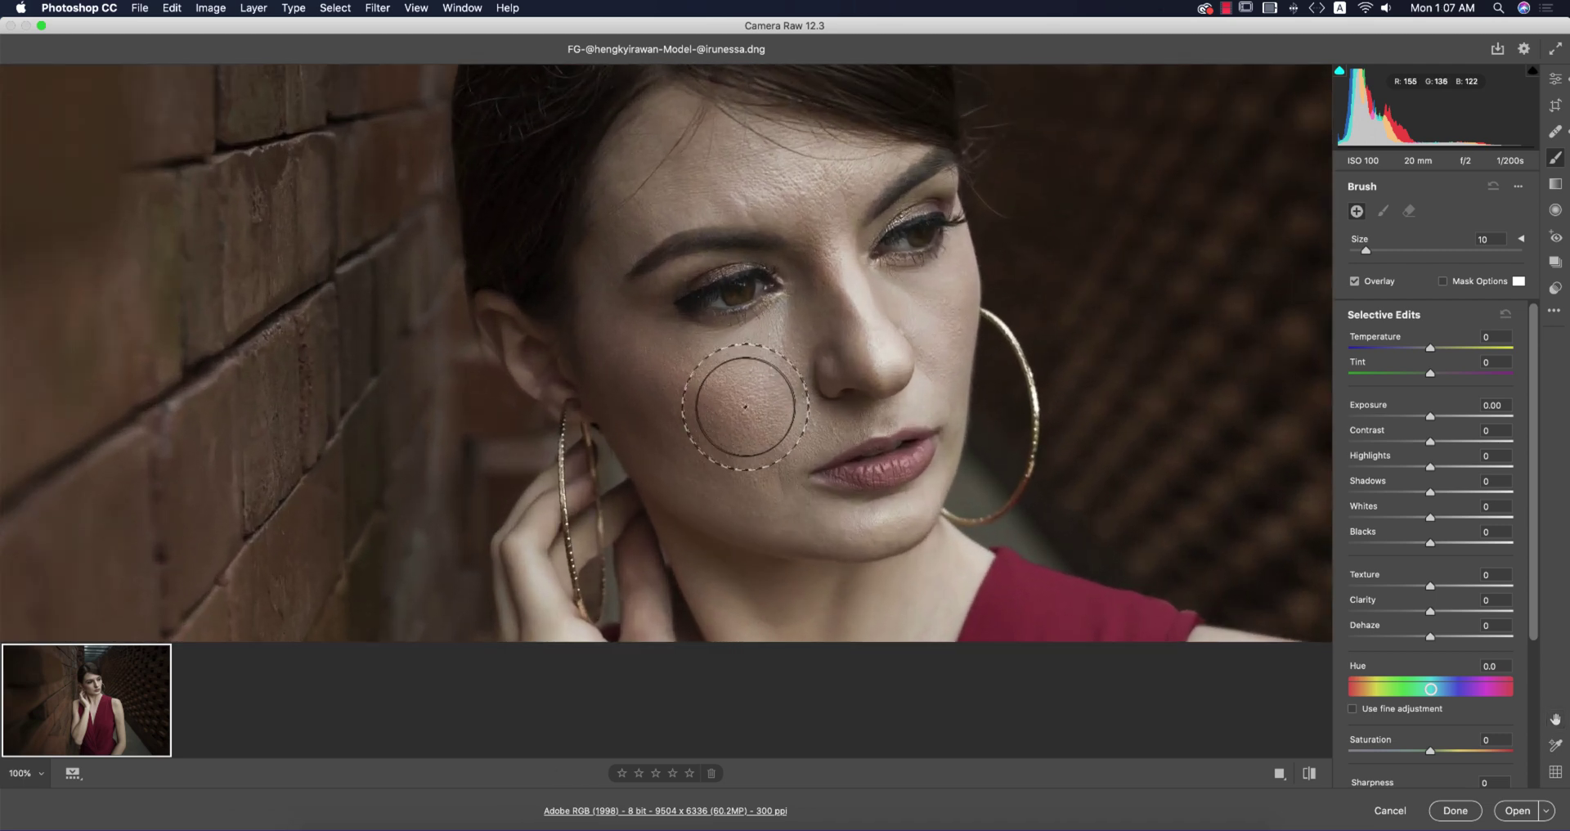
key("bracketright")
key("bracketright")
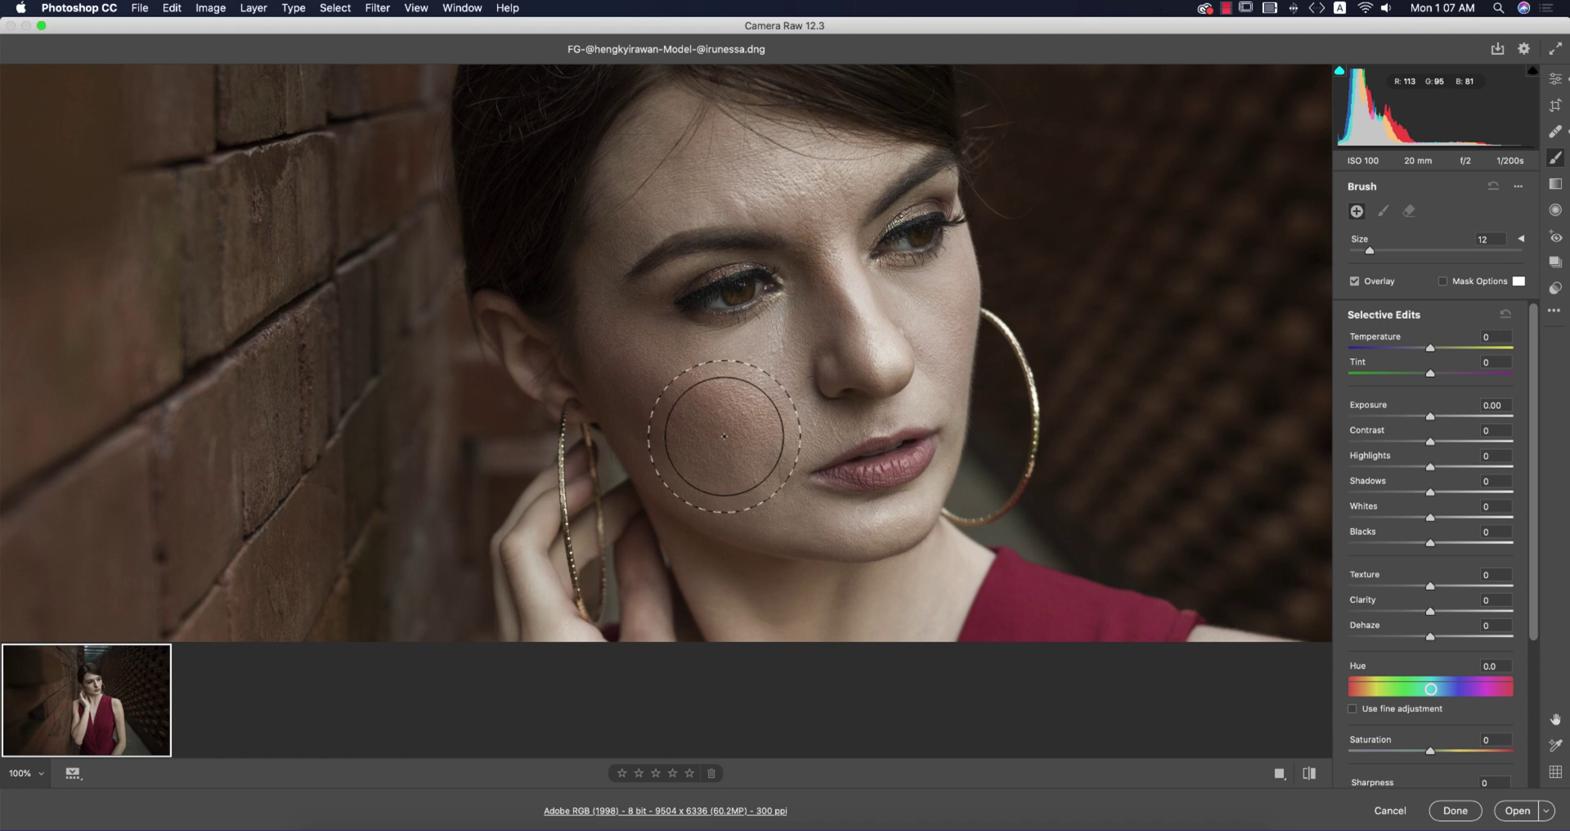
key("bracketleft")
key("bracketleft")
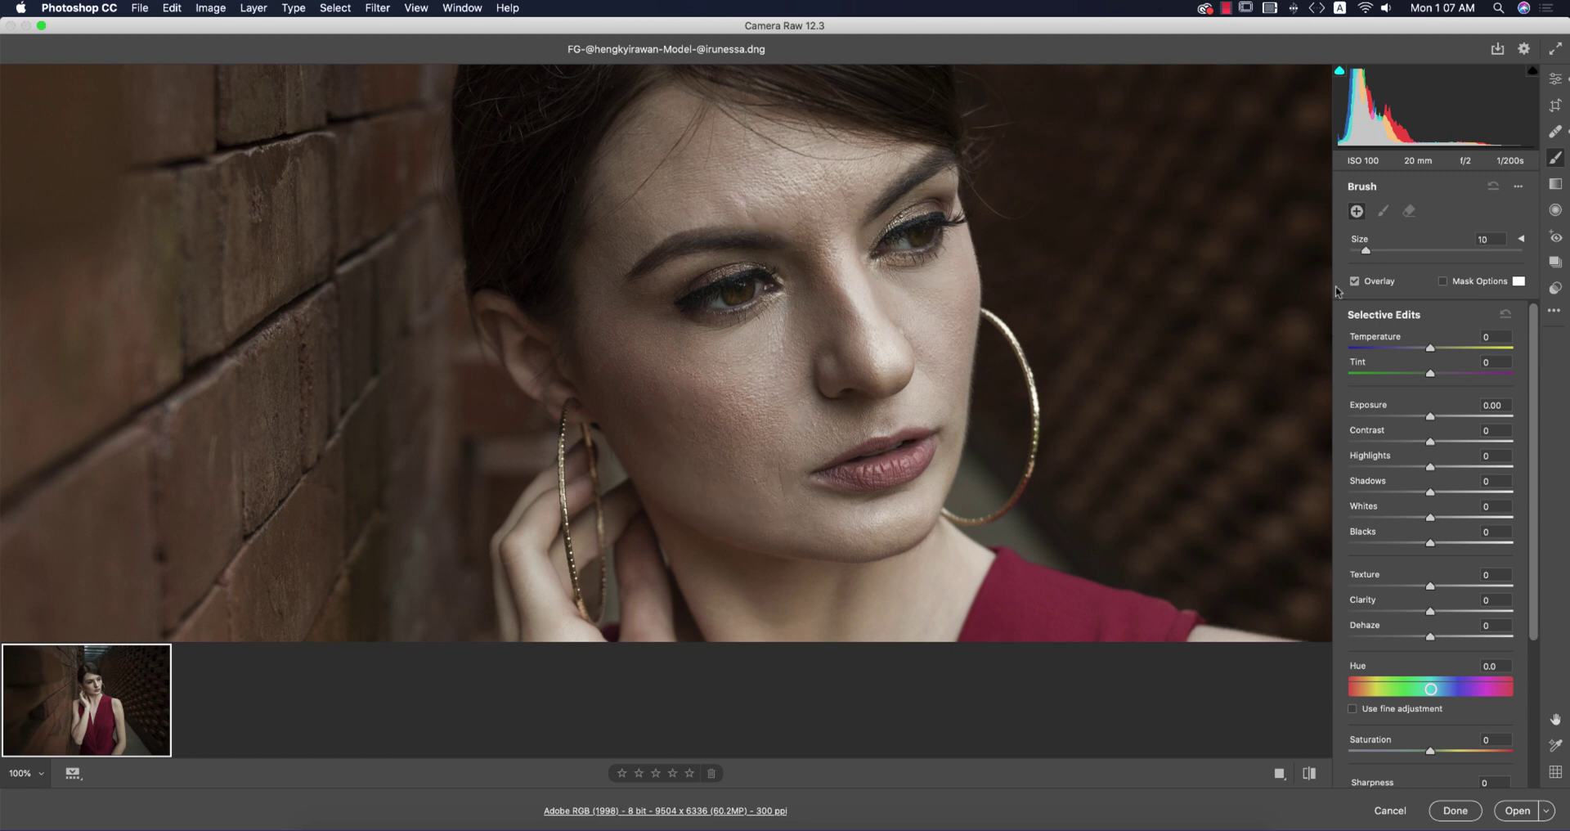
- Pin a cheek brush edit (Texture +20, Clarity -48, Dehaze +7) and paint it over cheek, under-eye and nose
left_click(741, 356)
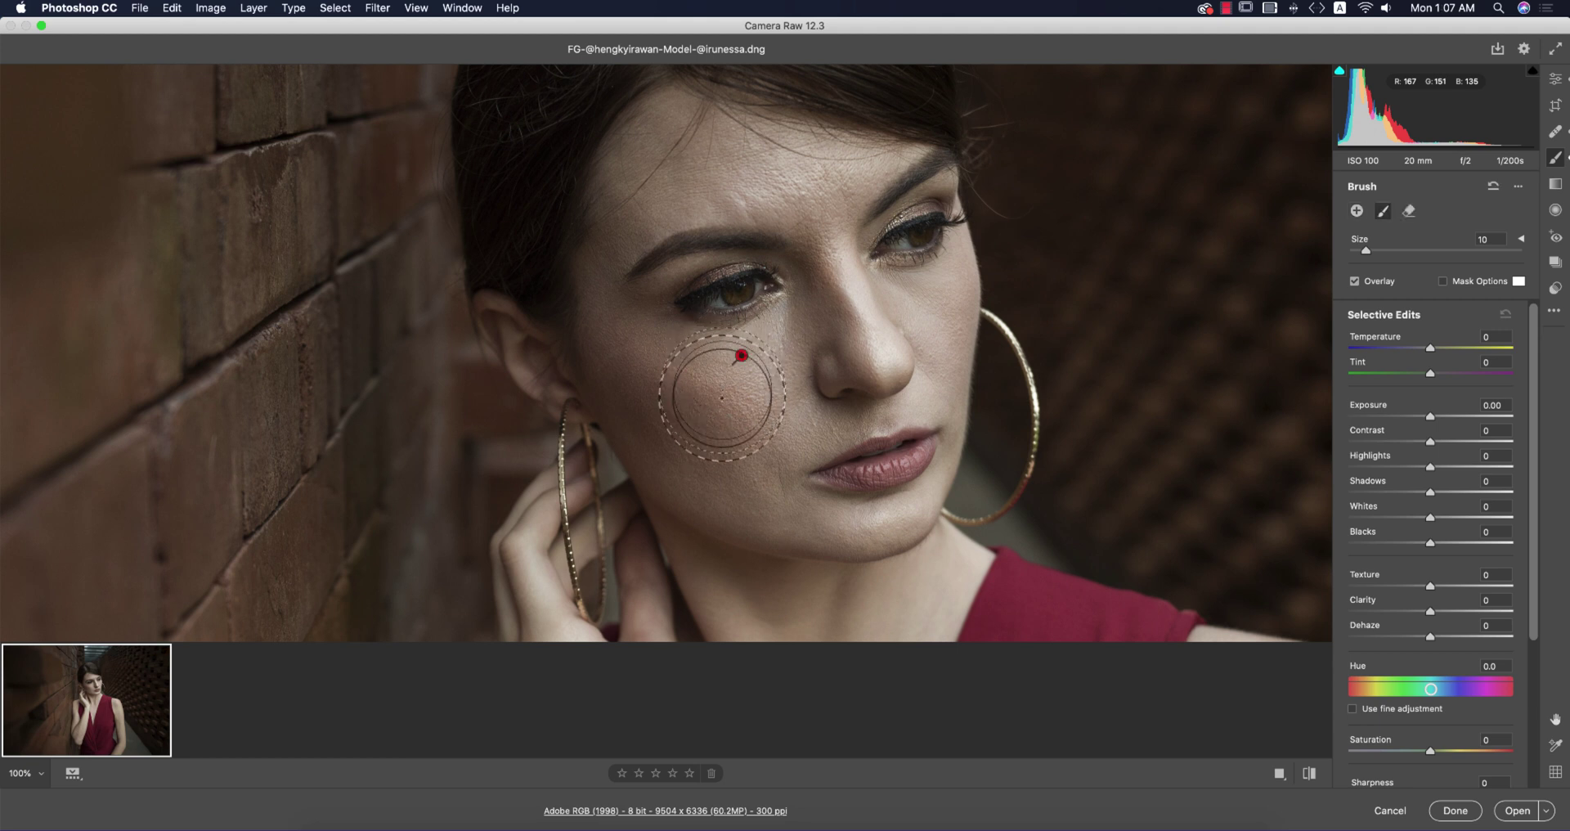
scroll(1458, 528, "down", 3)
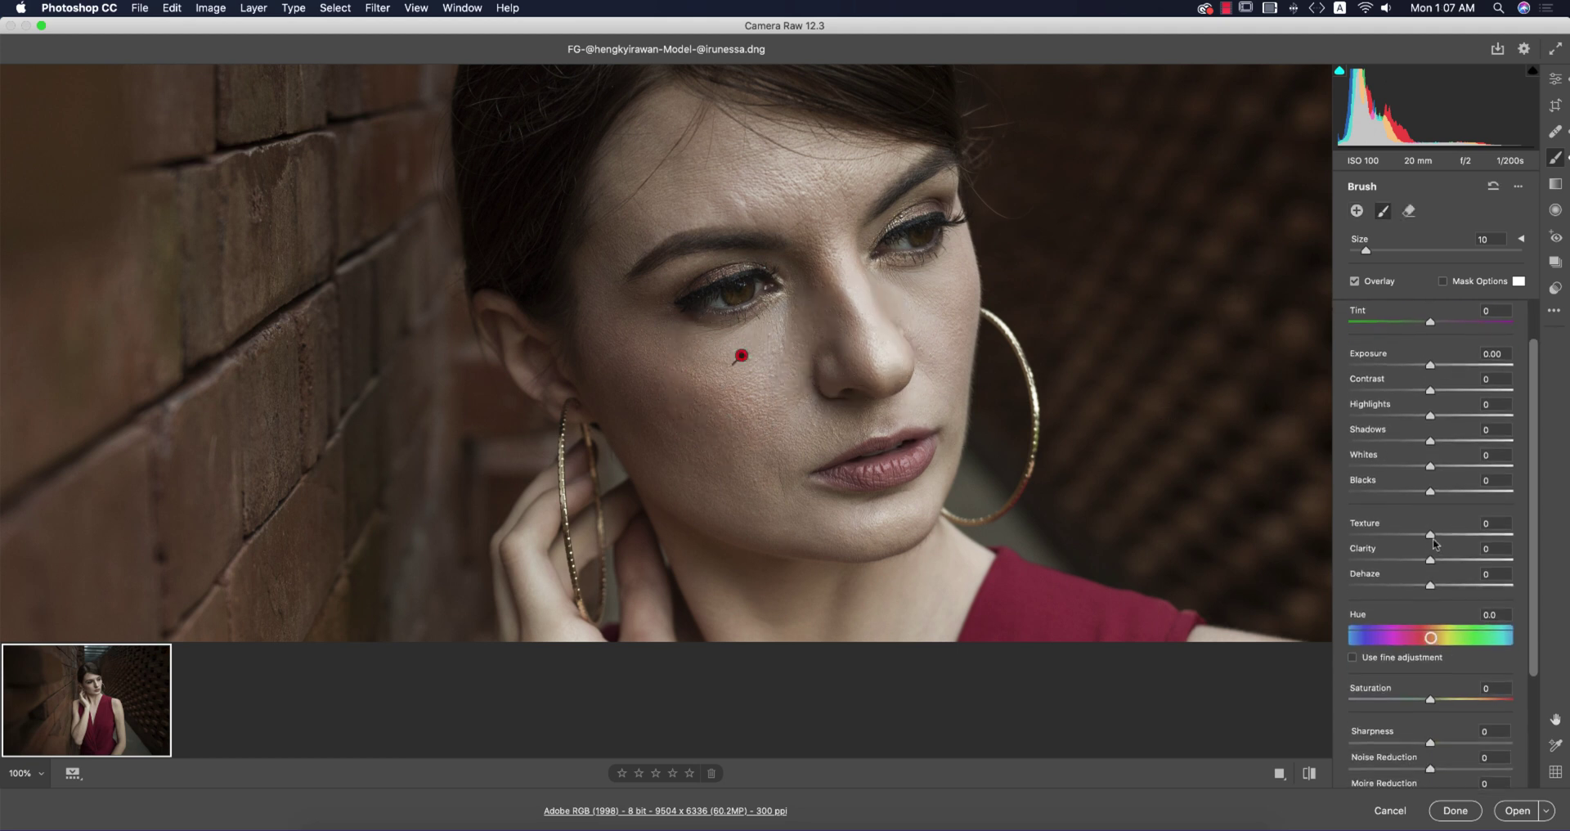
mouse_move(1399, 561)
left_mouse_down()
mouse_move(1443, 539)
mouse_move(1437, 587)
left_mouse_up()
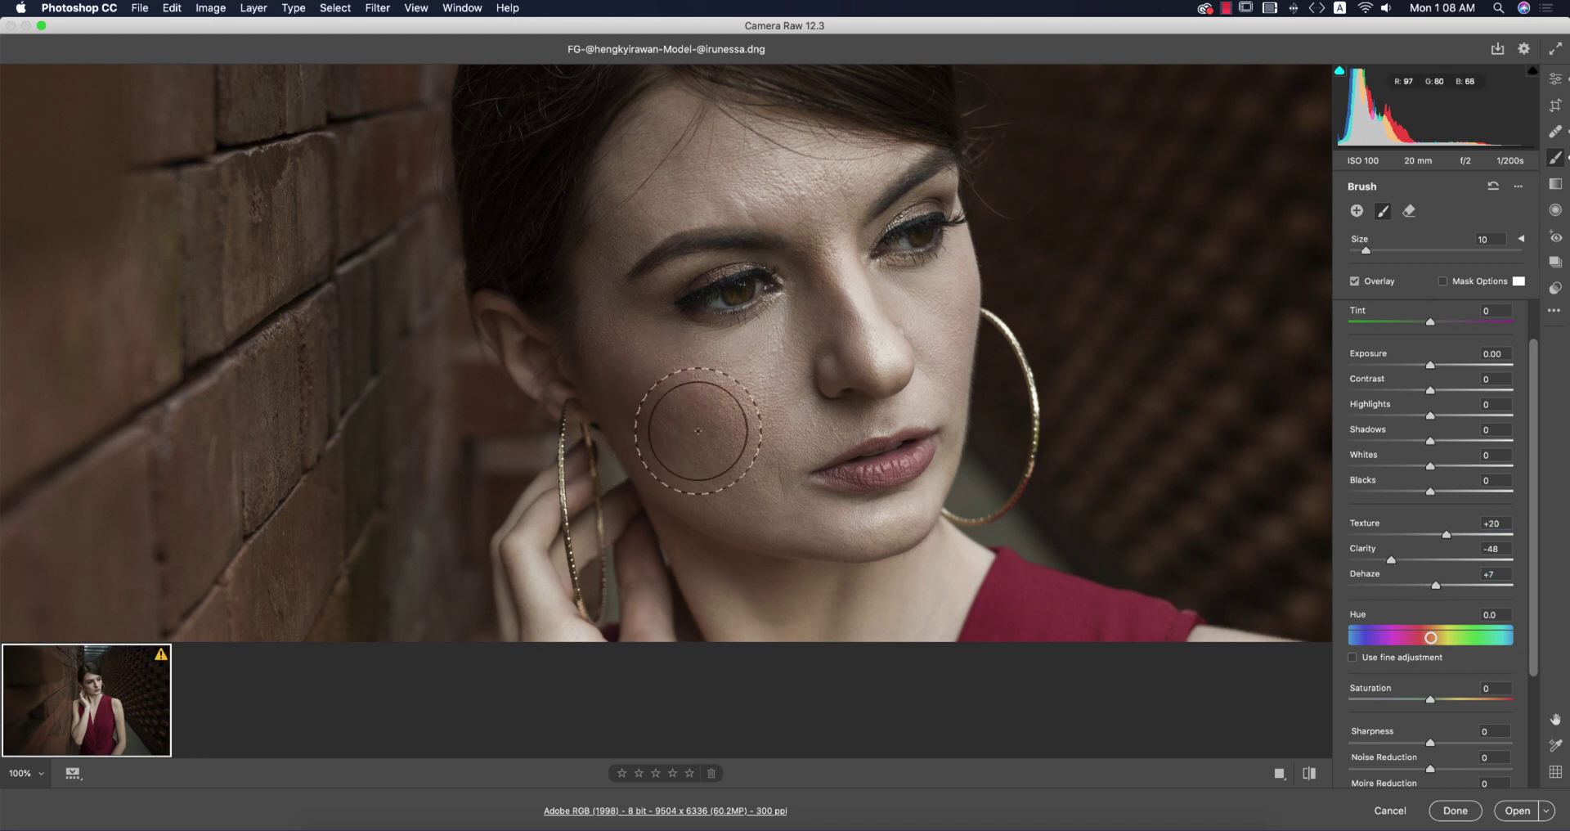
mouse_move(711, 413)
left_mouse_down()
mouse_move(684, 390)
mouse_move(705, 425)
left_mouse_up()
mouse_move(777, 491)
left_mouse_down()
mouse_move(650, 322)
mouse_move(678, 164)
mouse_move(789, 168)
left_mouse_up()
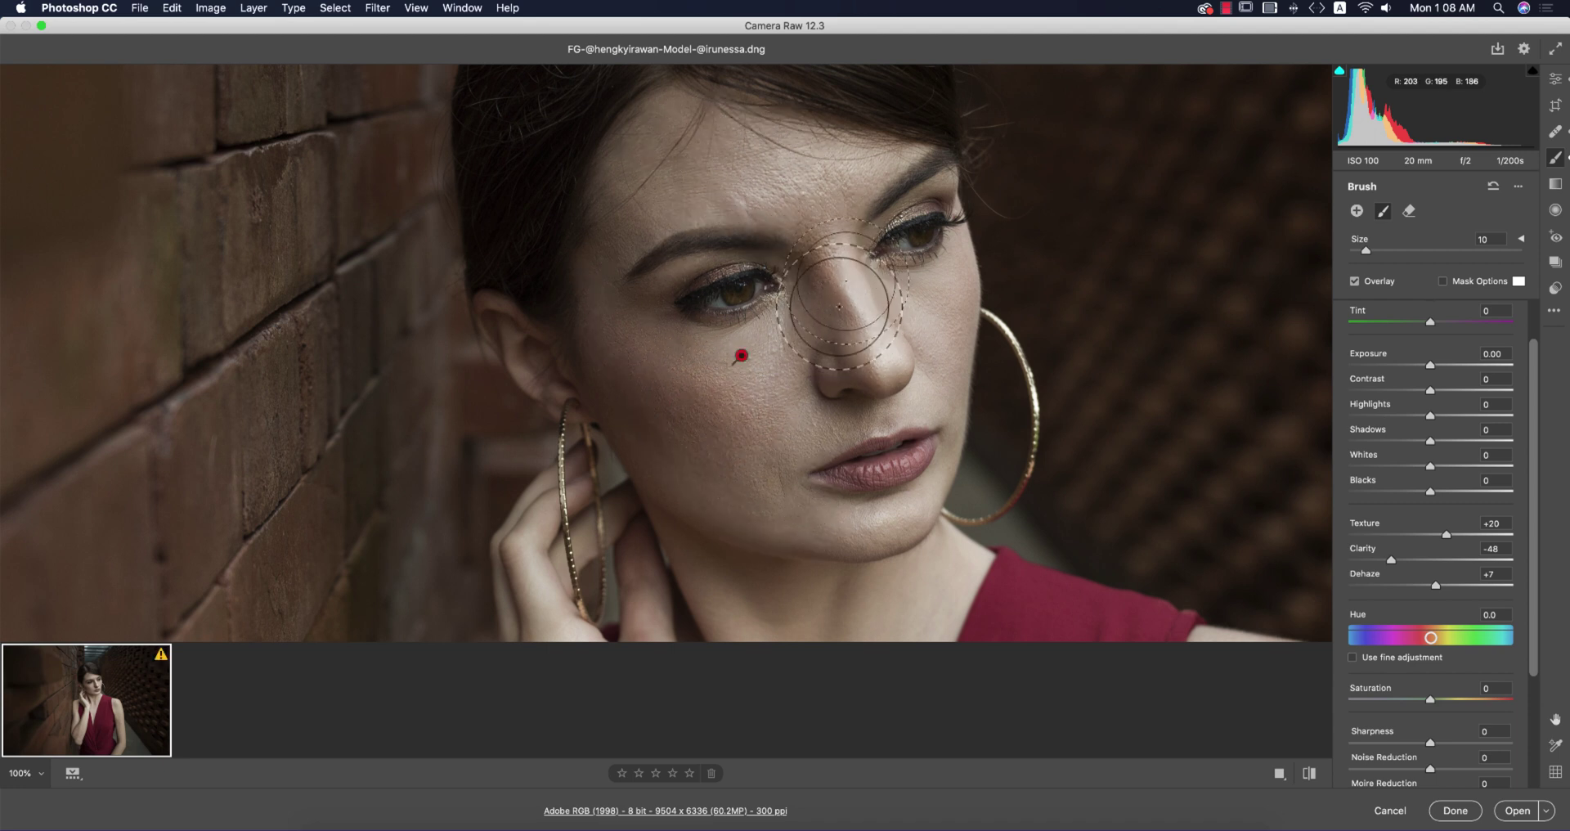
mouse_move(833, 328)
left_mouse_down()
mouse_move(753, 434)
mouse_move(652, 336)
mouse_move(624, 364)
left_mouse_up()
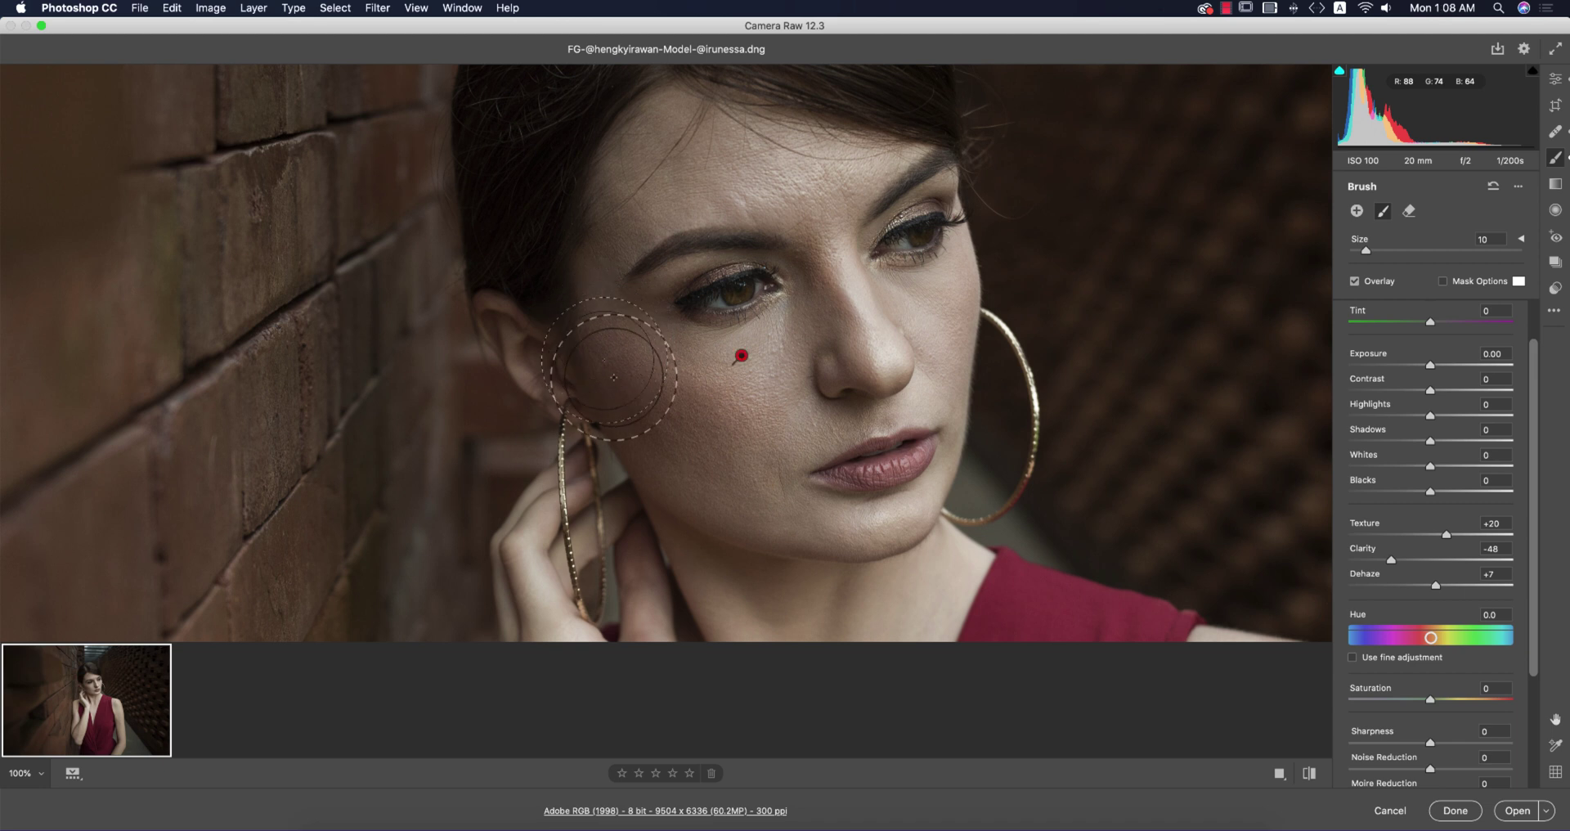
- Compare before/after, then paint Clarity -57 smoothing strokes over the cheek and forehead at 200%
left_click(1309, 773)
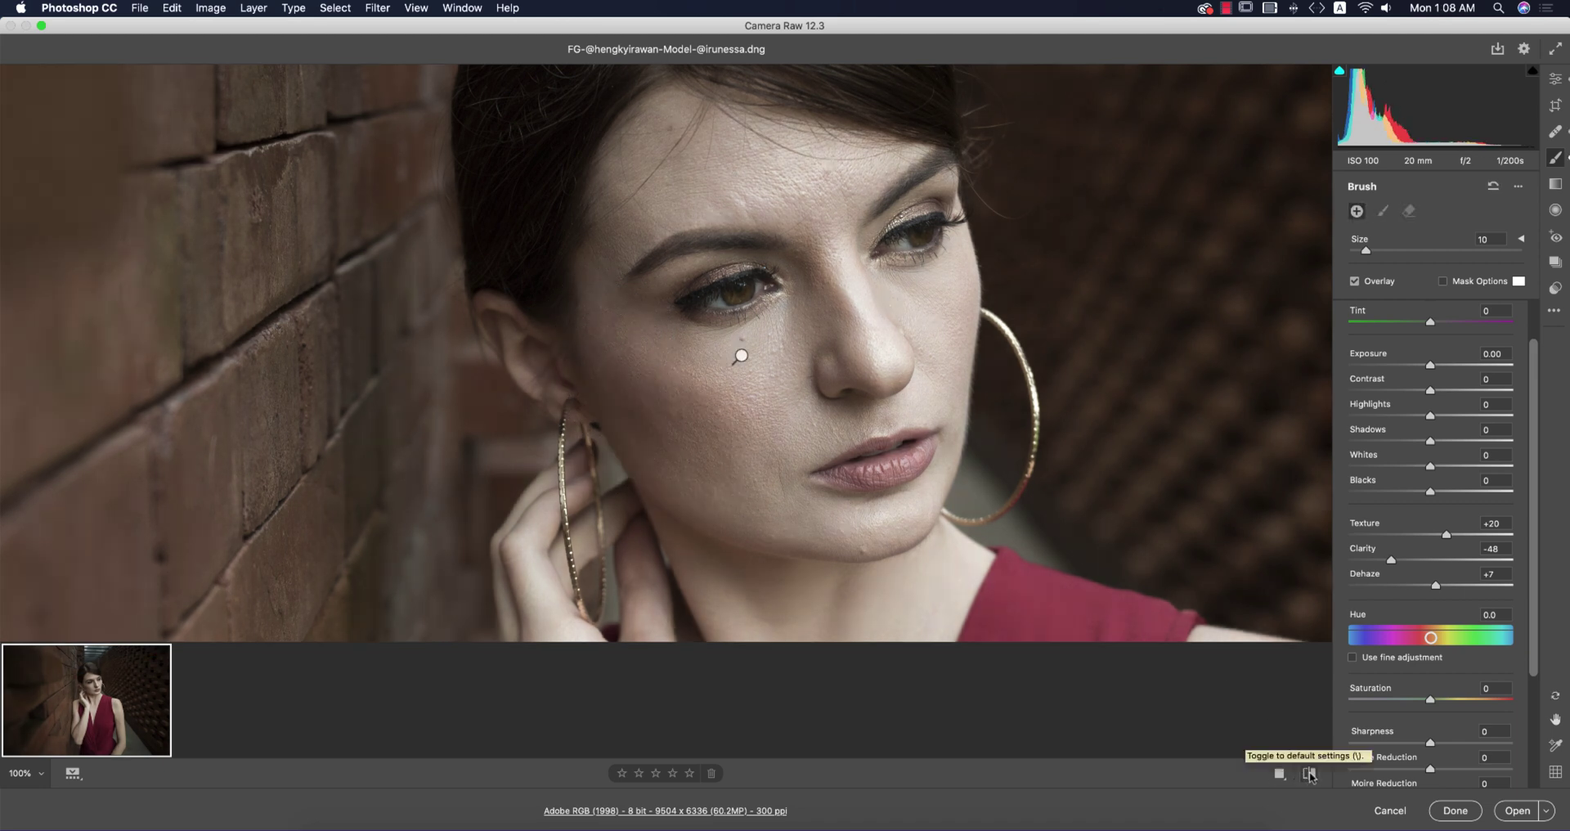
left_click(1309, 773)
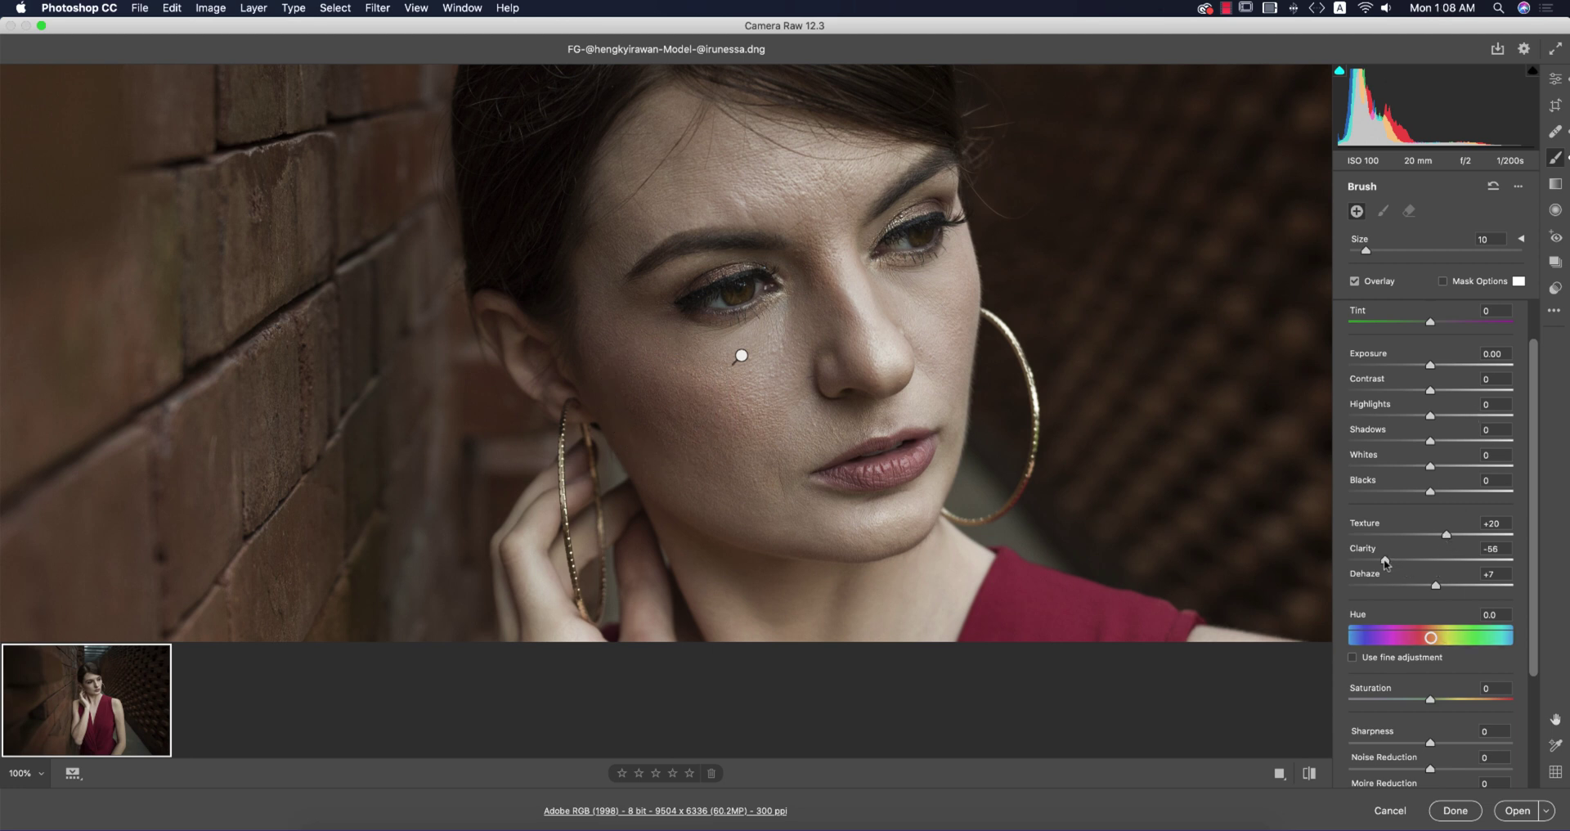
mouse_move(720, 430)
left_mouse_down()
mouse_move(666, 352)
mouse_move(736, 426)
left_mouse_up()
mouse_move(792, 478)
left_mouse_down()
mouse_move(764, 498)
mouse_move(615, 341)
left_mouse_up()
key("super+equal")
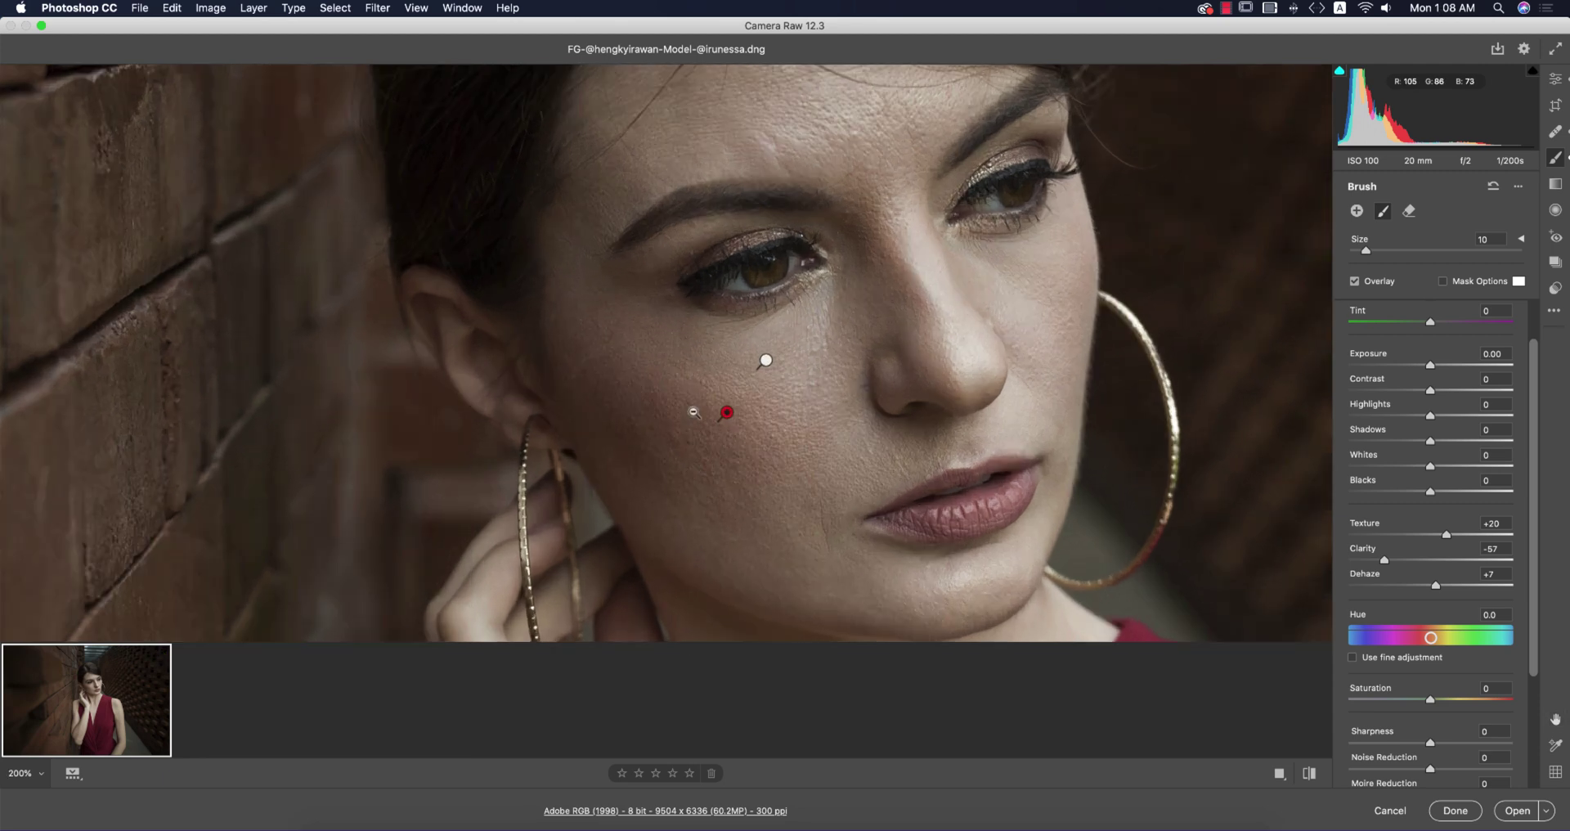
left_click_drag(758, 402, 684, 474)
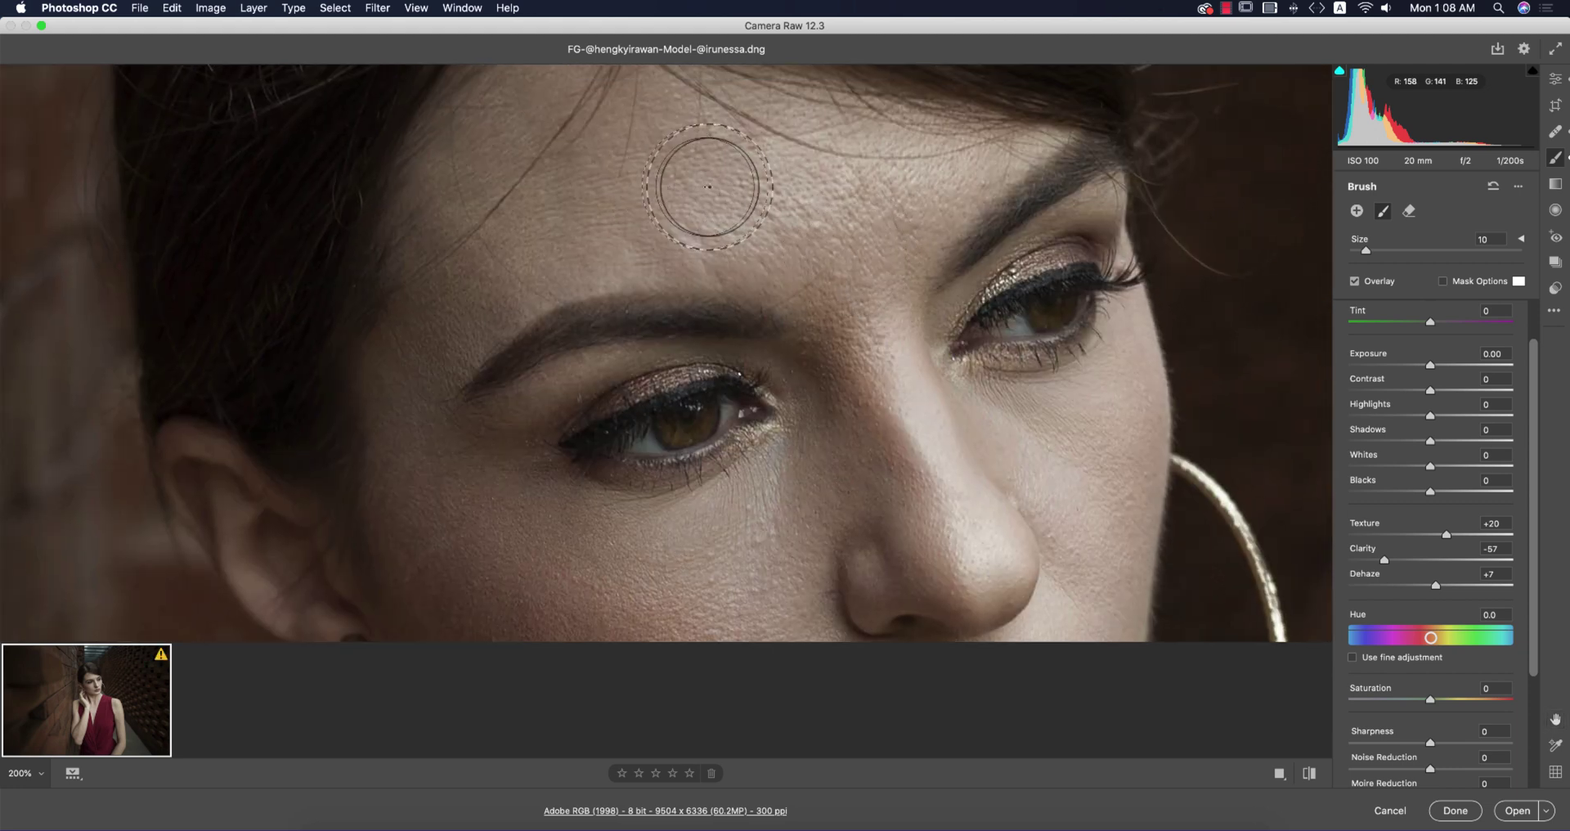
mouse_move(719, 210)
left_mouse_down()
mouse_move(580, 215)
mouse_move(563, 260)
left_mouse_up()
- Smooth the nose and chin, compare the full photo before/after, and return to the Edit panel
scroll(498, 346, "up", 5)
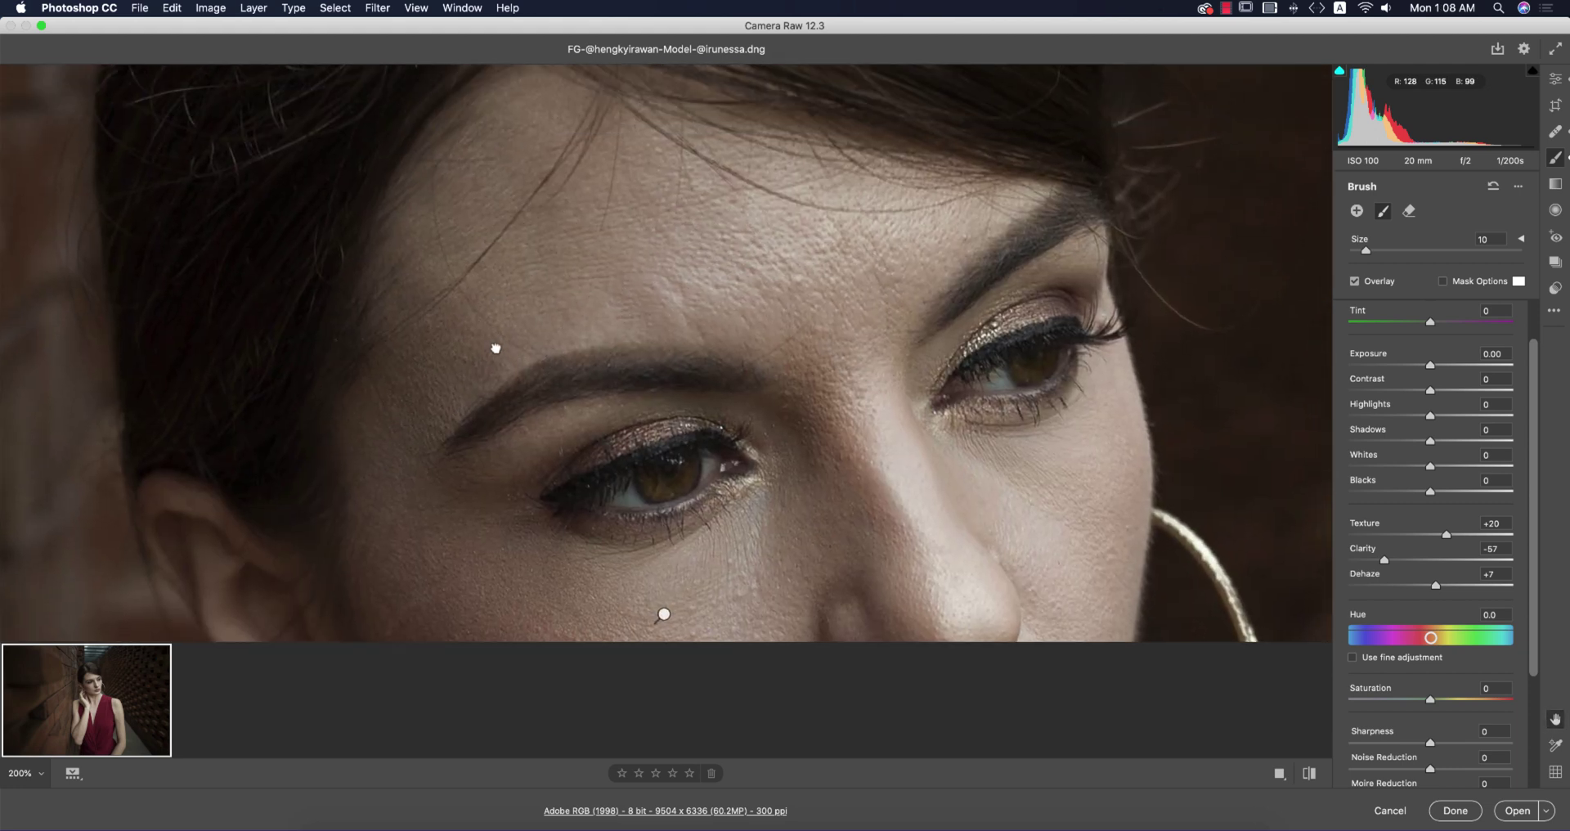
scroll(842, 308, "down", 10)
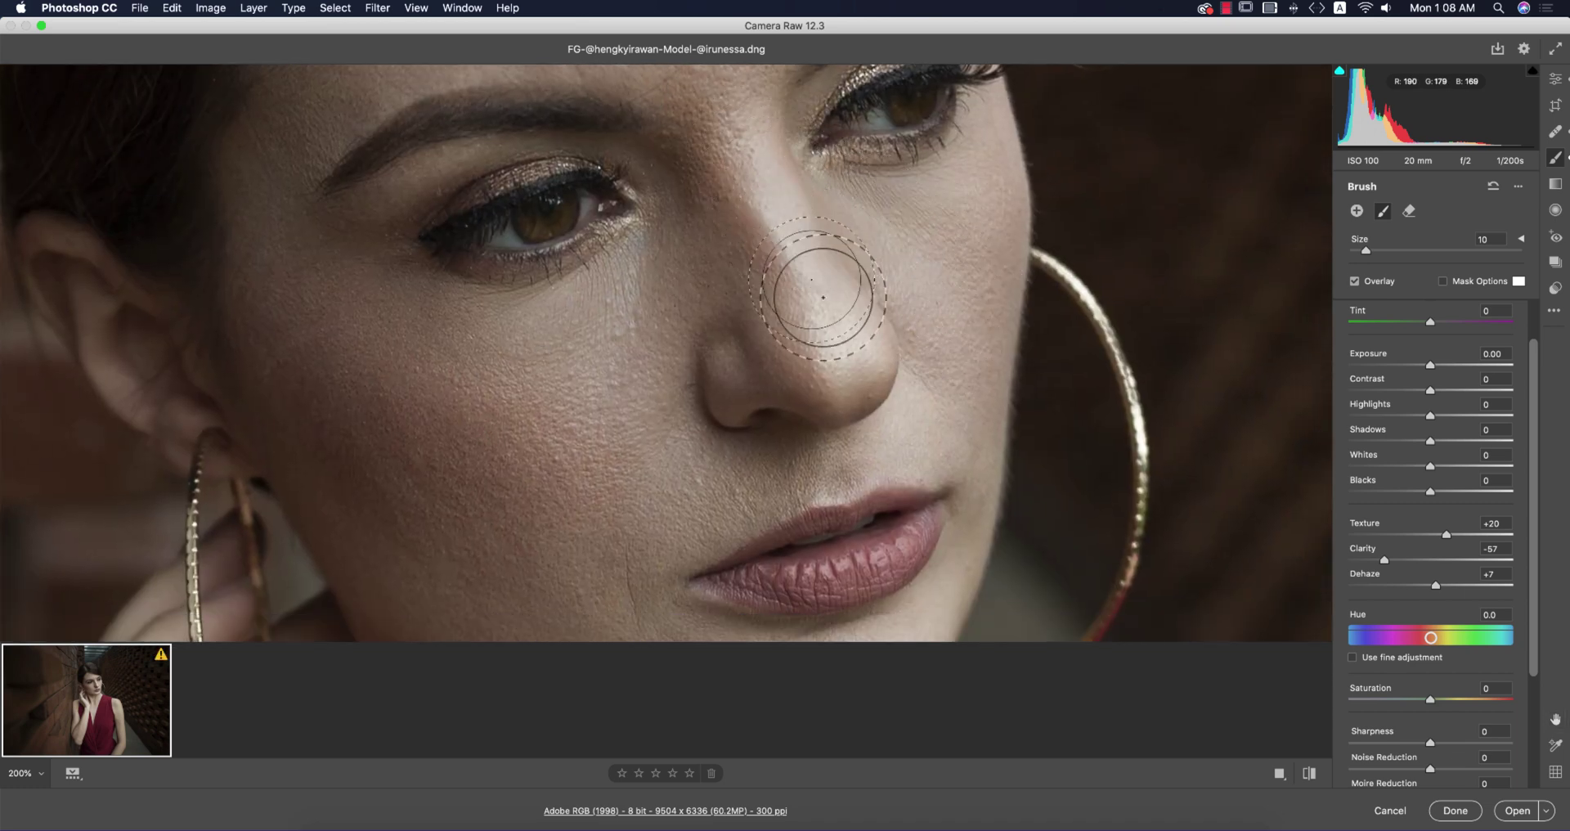
left_click_drag(810, 352, 777, 166)
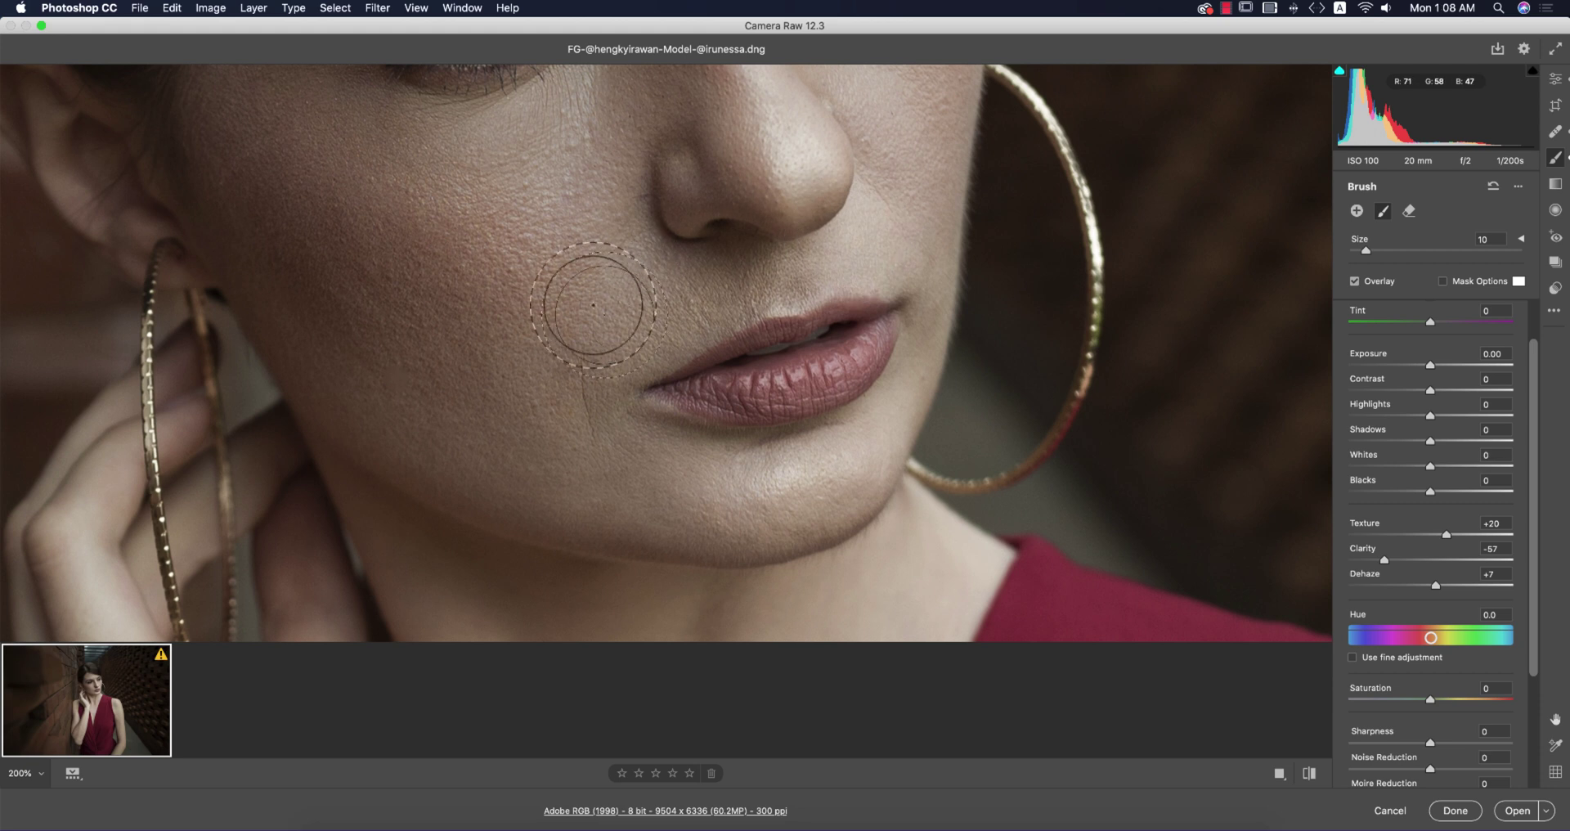
scroll(691, 491, "up", 2)
scroll(719, 327, "down", 10)
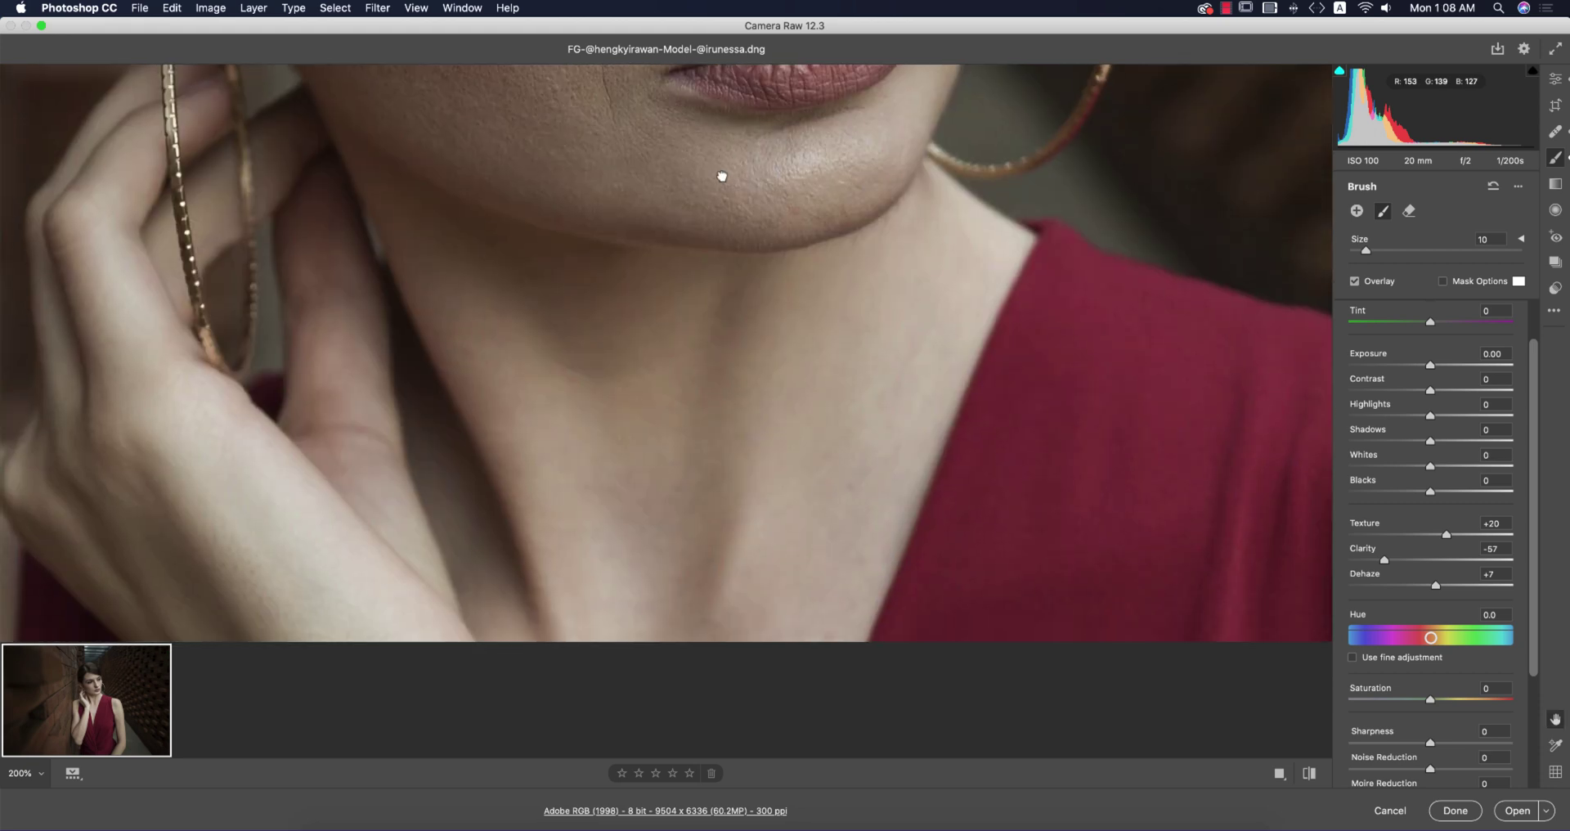
scroll(730, 316, "up", 4)
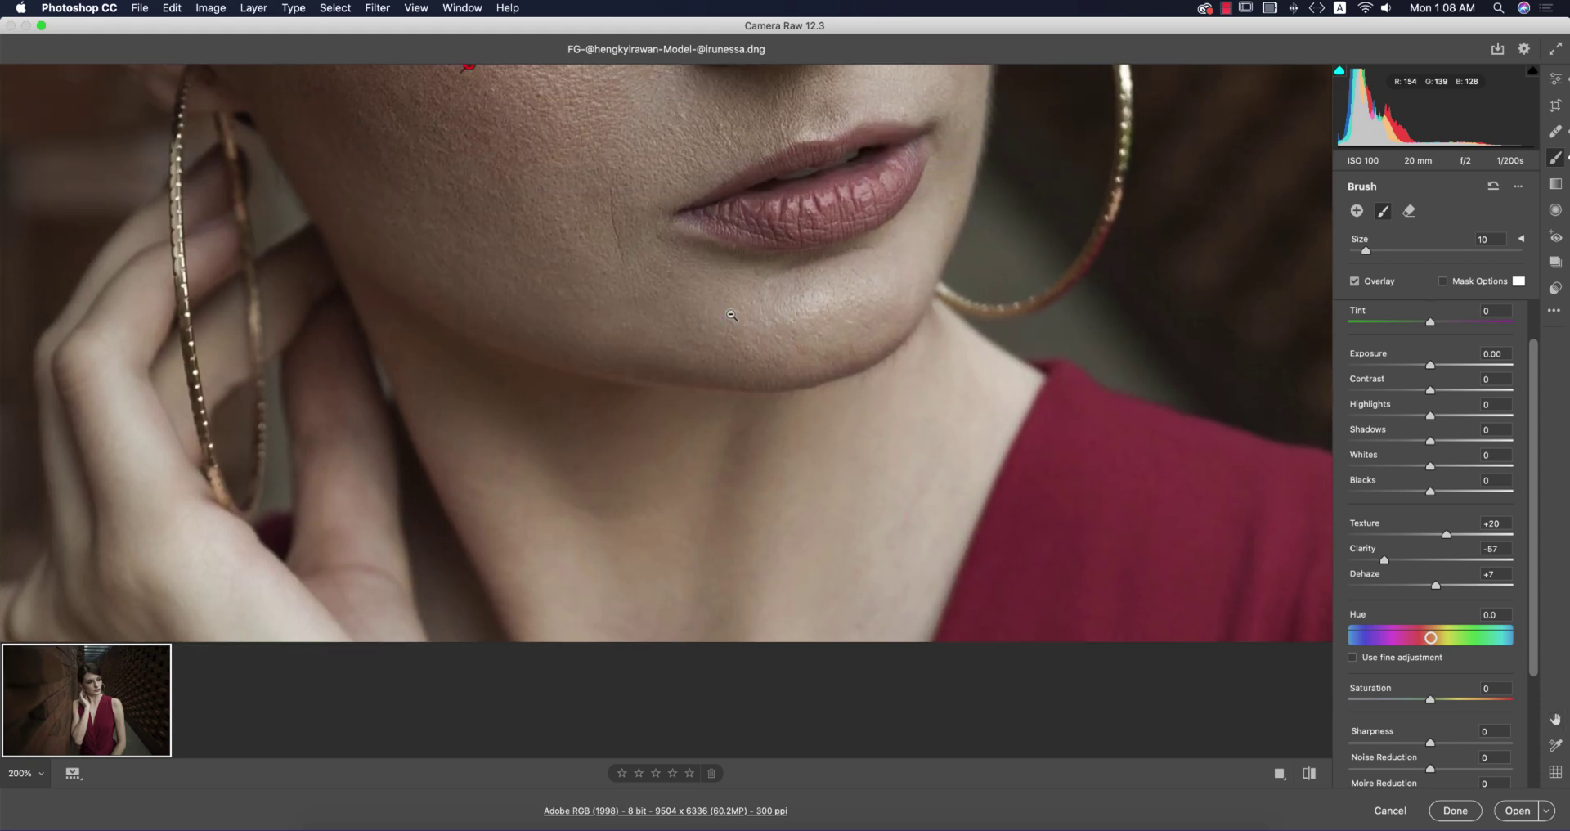
key("super+0")
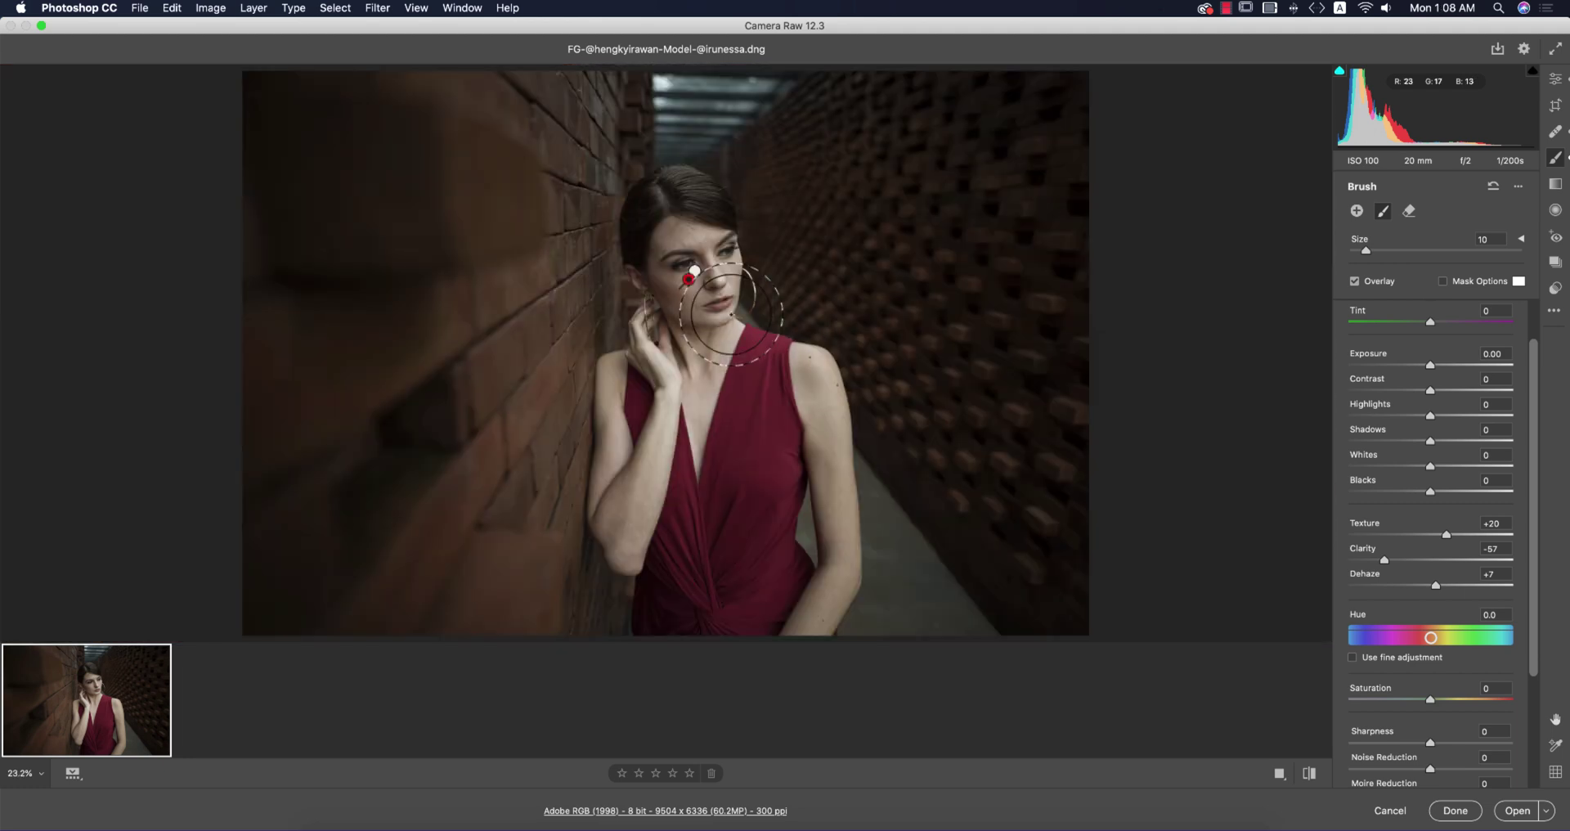
left_click(723, 300)
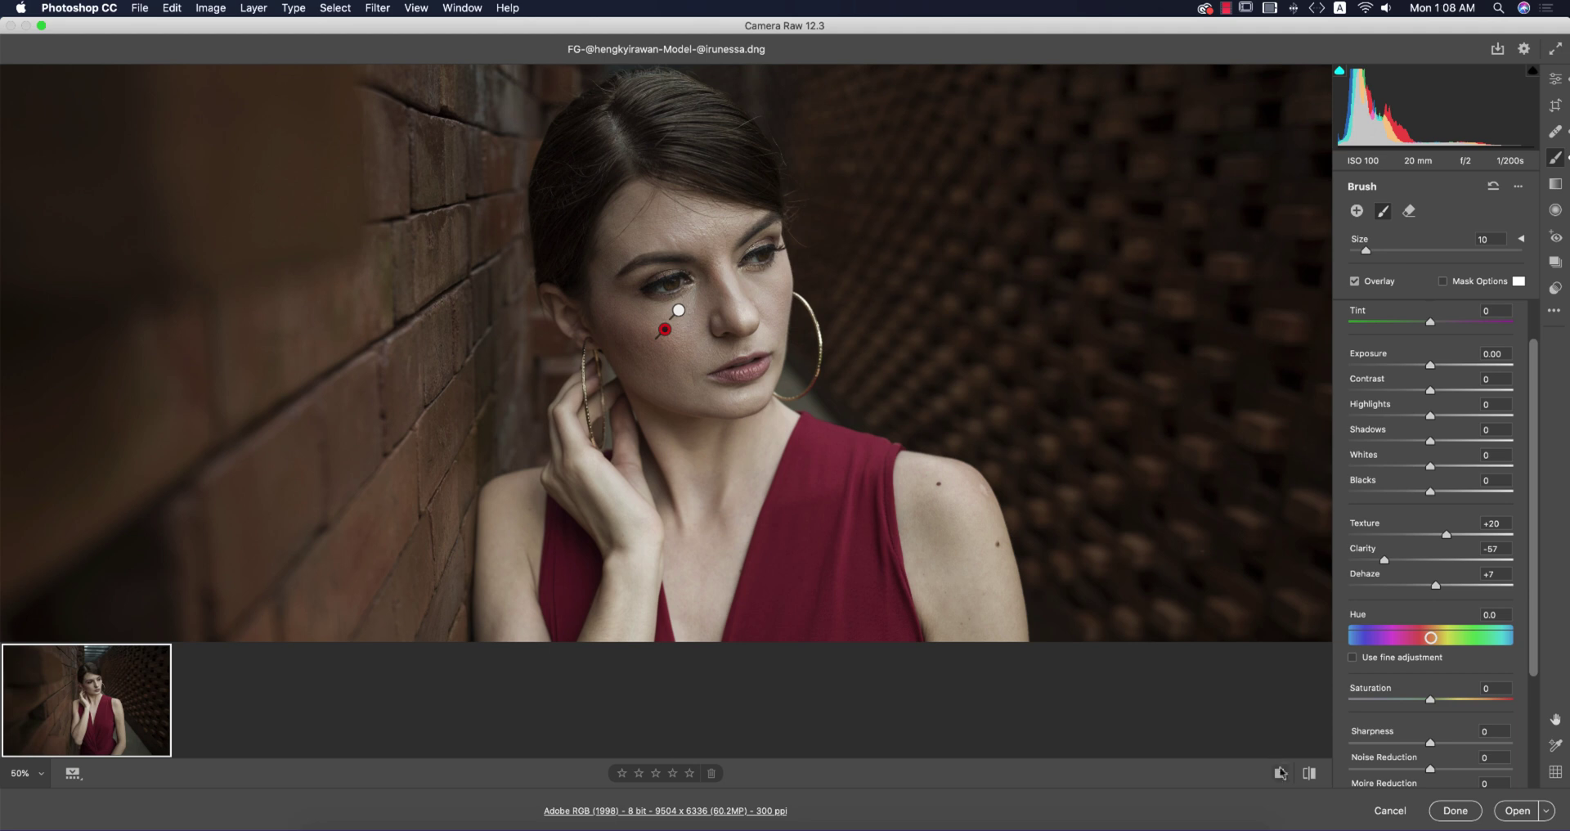
left_click(1309, 773)
left_click(1309, 773)
left_click(1555, 78)
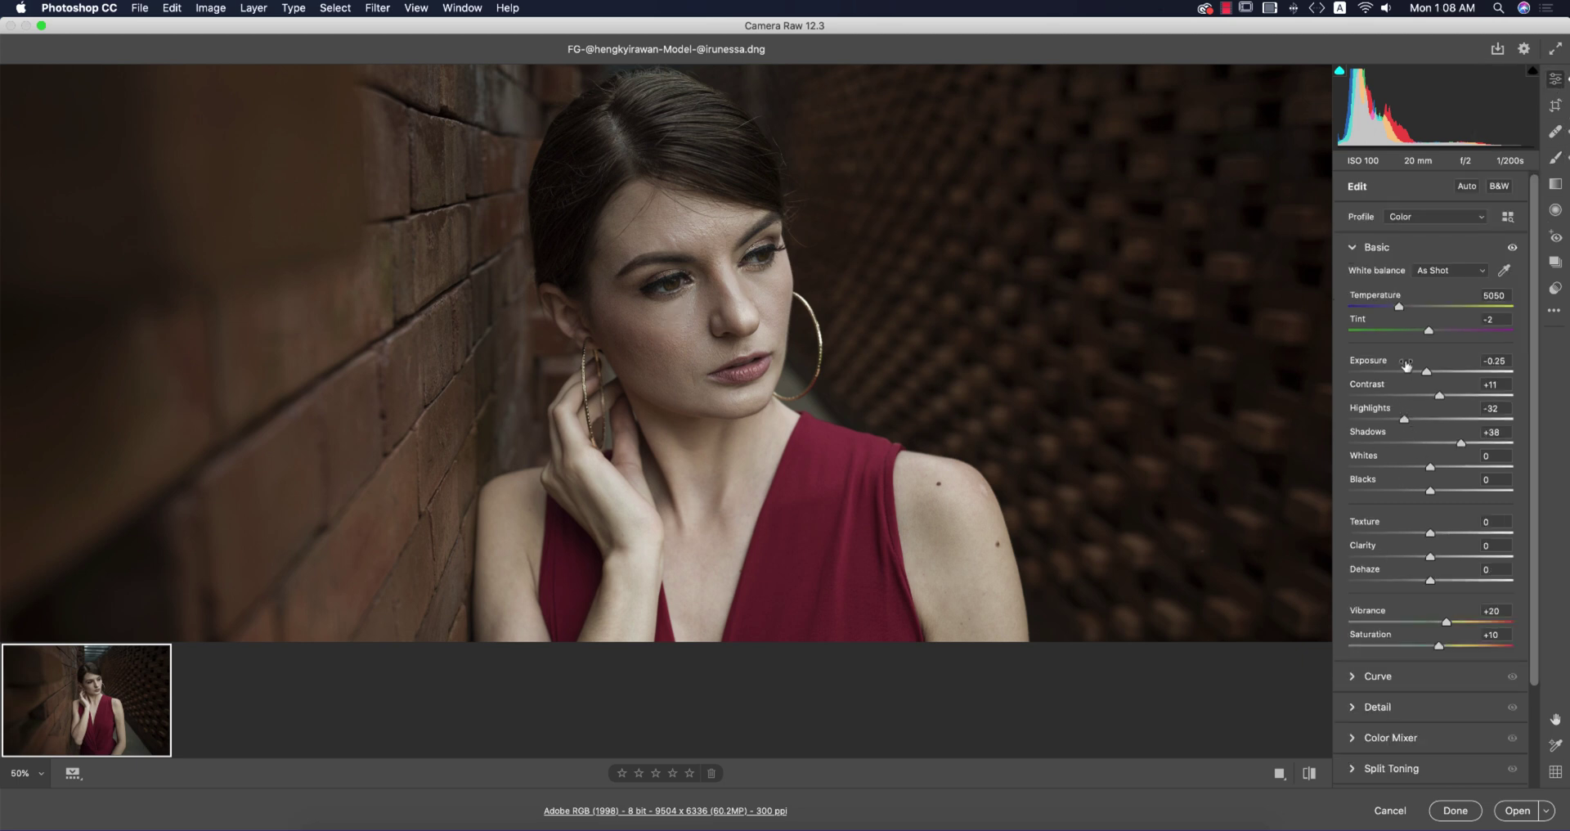
- Expand the Curve panel on the red channel, testing end-point moves and undoing both
scroll(1405, 364, "down", 3)
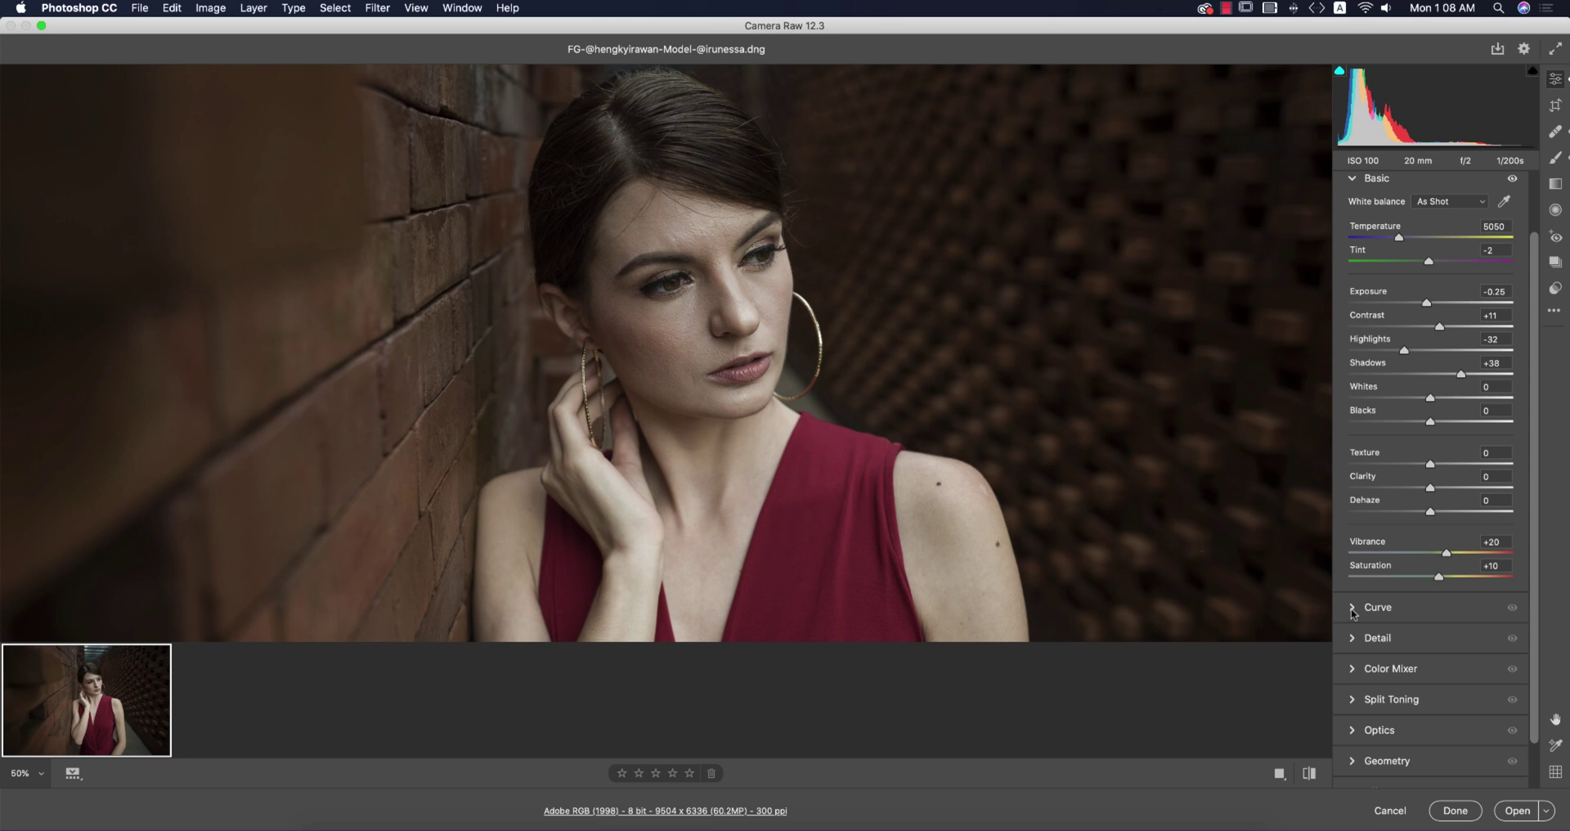
left_click(1354, 608)
key("super+0")
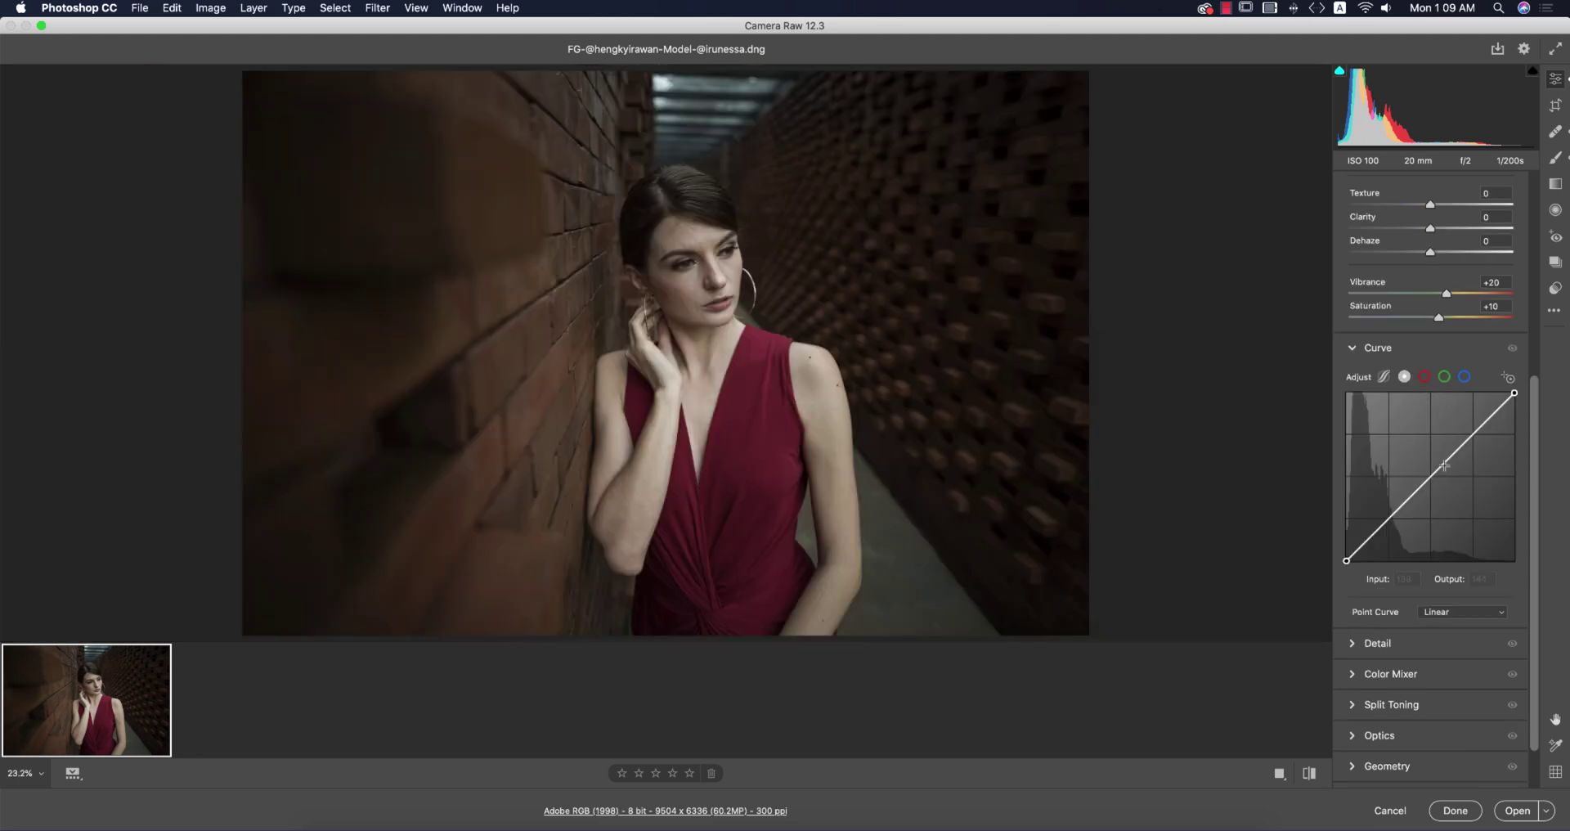
left_click(1423, 379)
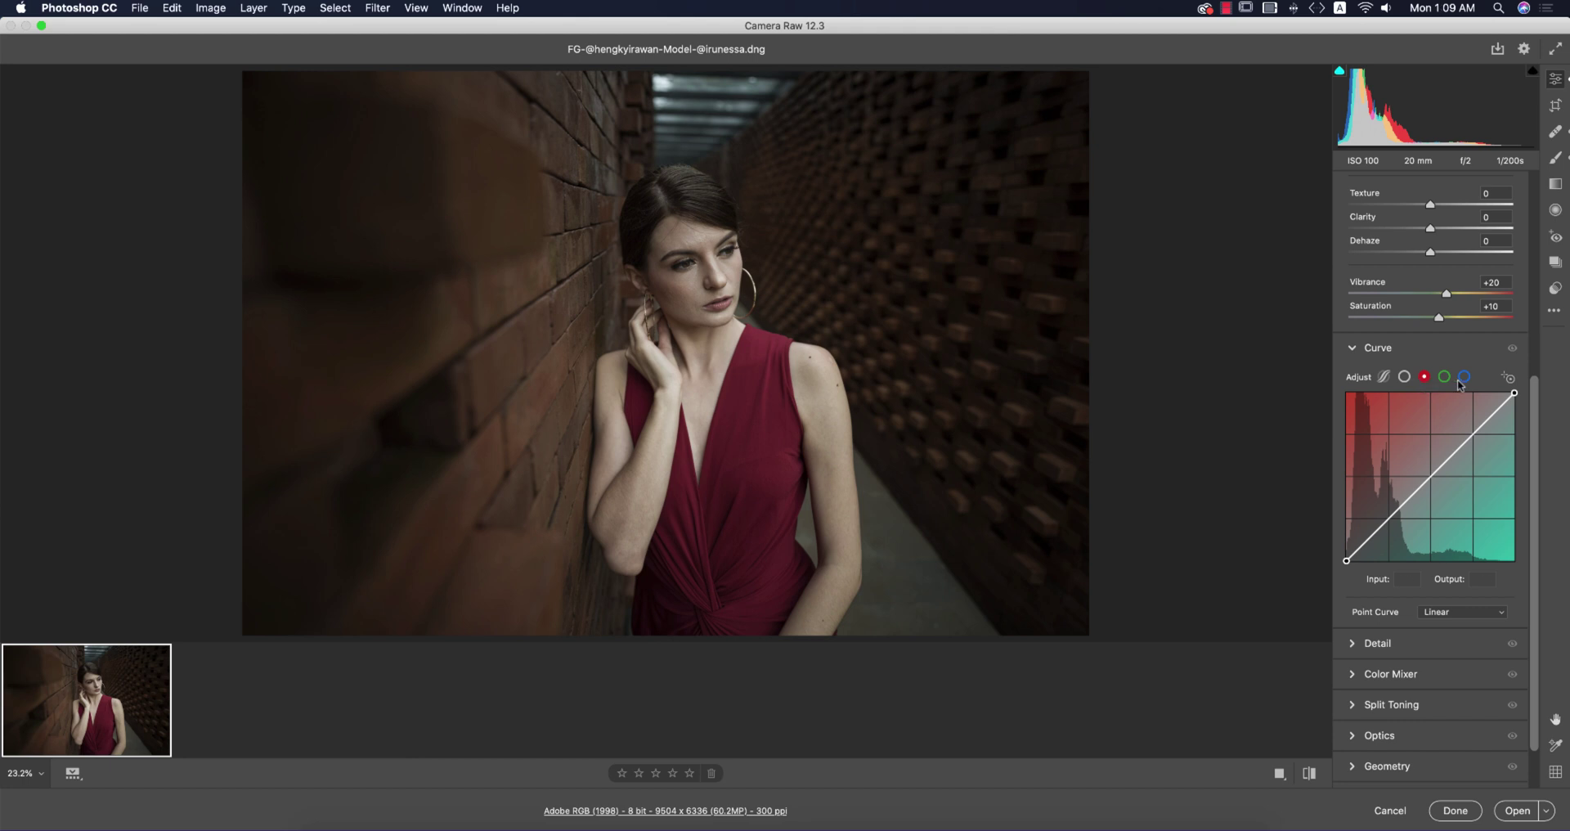
left_click(1446, 378)
left_click(1426, 377)
left_click_drag(1514, 393, 1509, 550)
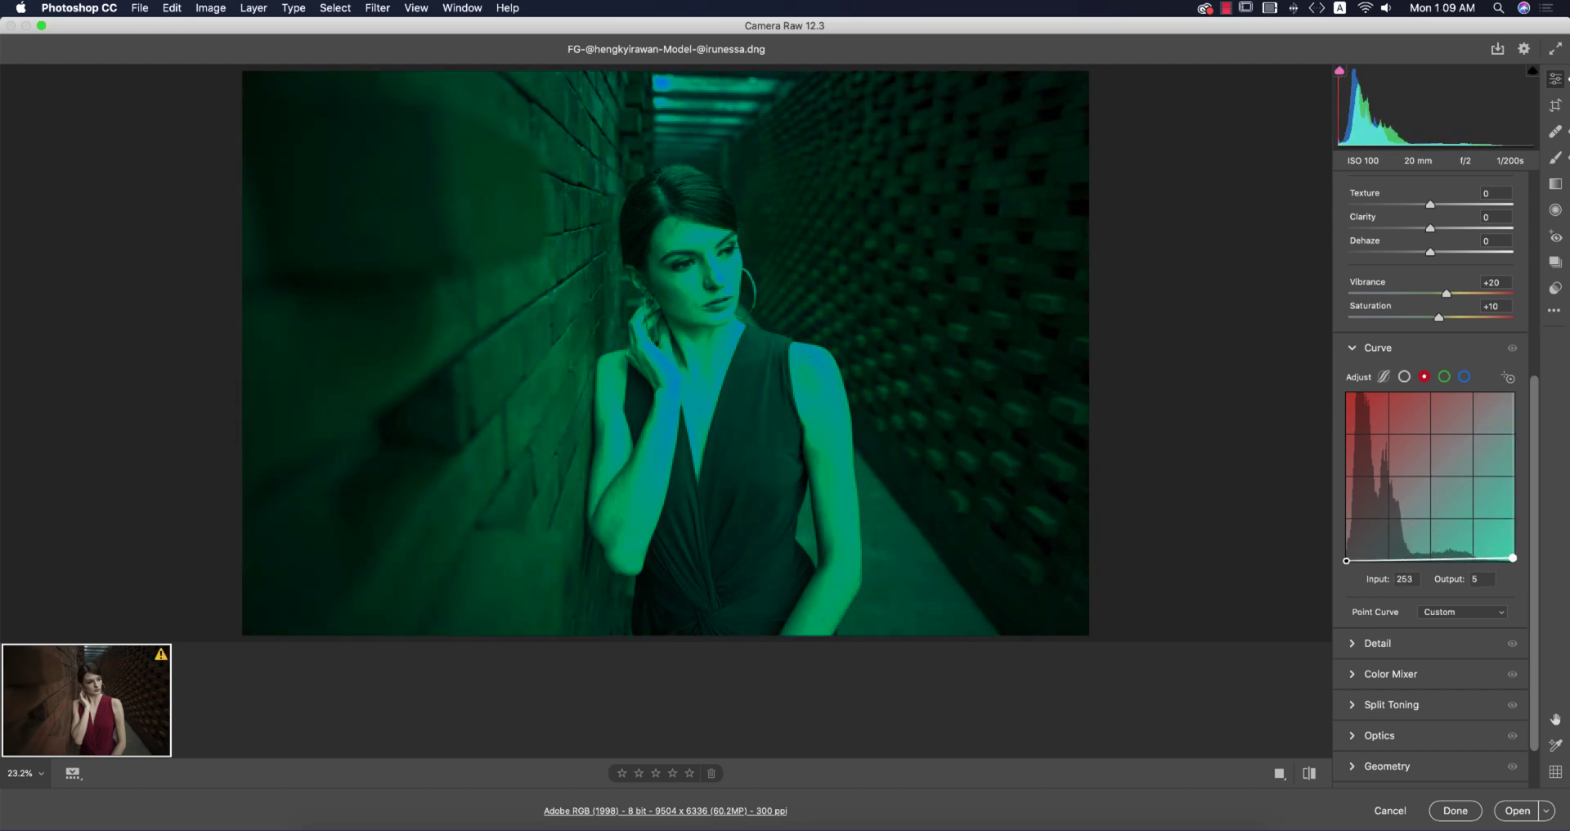
key("super+z")
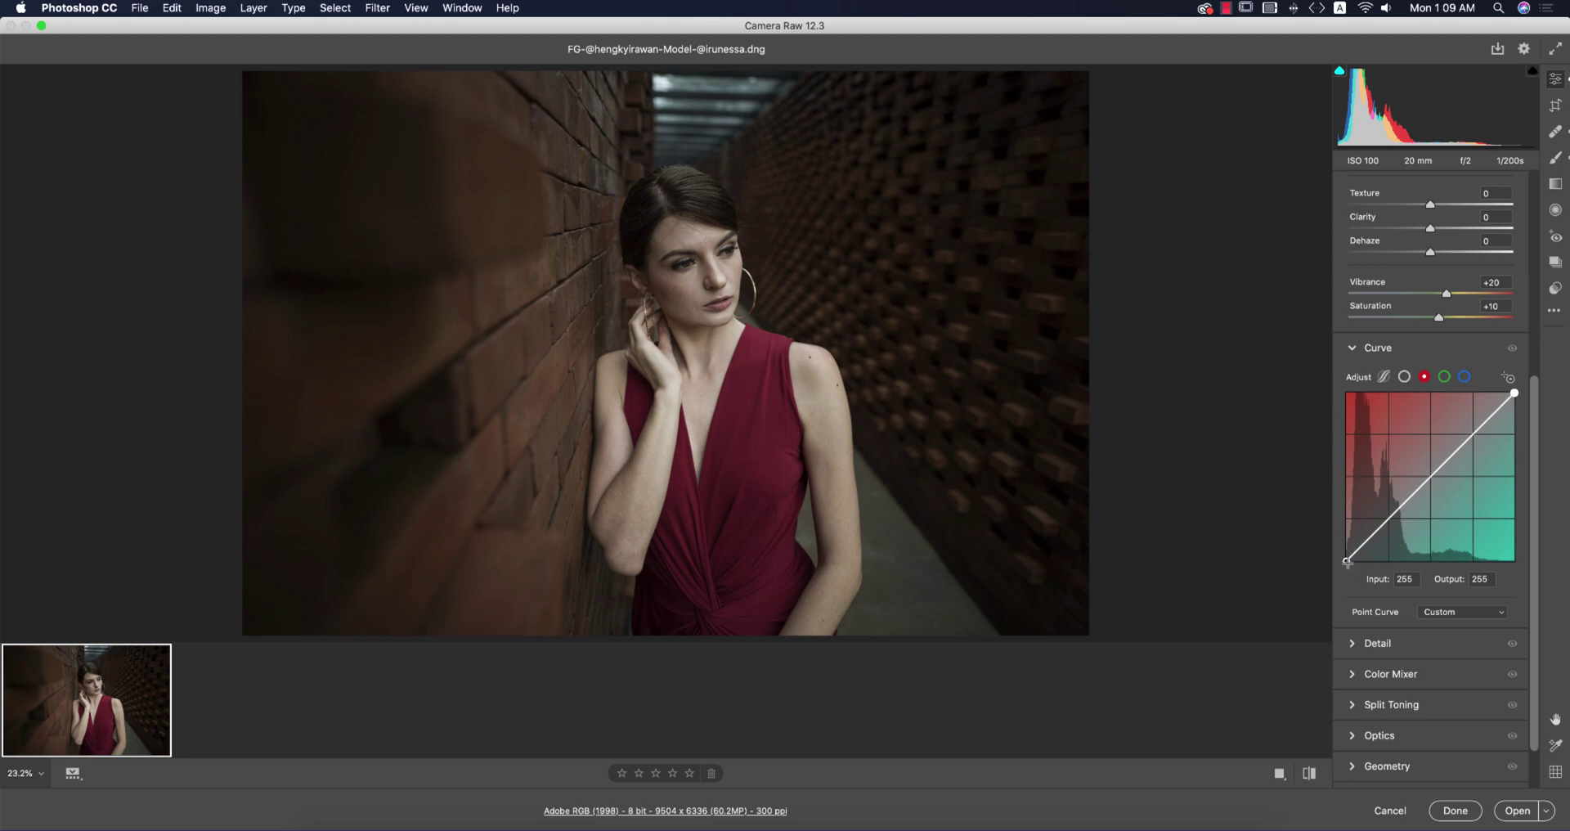
left_click_drag(1347, 561, 1342, 394)
key("super+z")
- Shape the RGB tone curve with the black point lifted to 22 and a midpoint at 84/70
left_click(1445, 378)
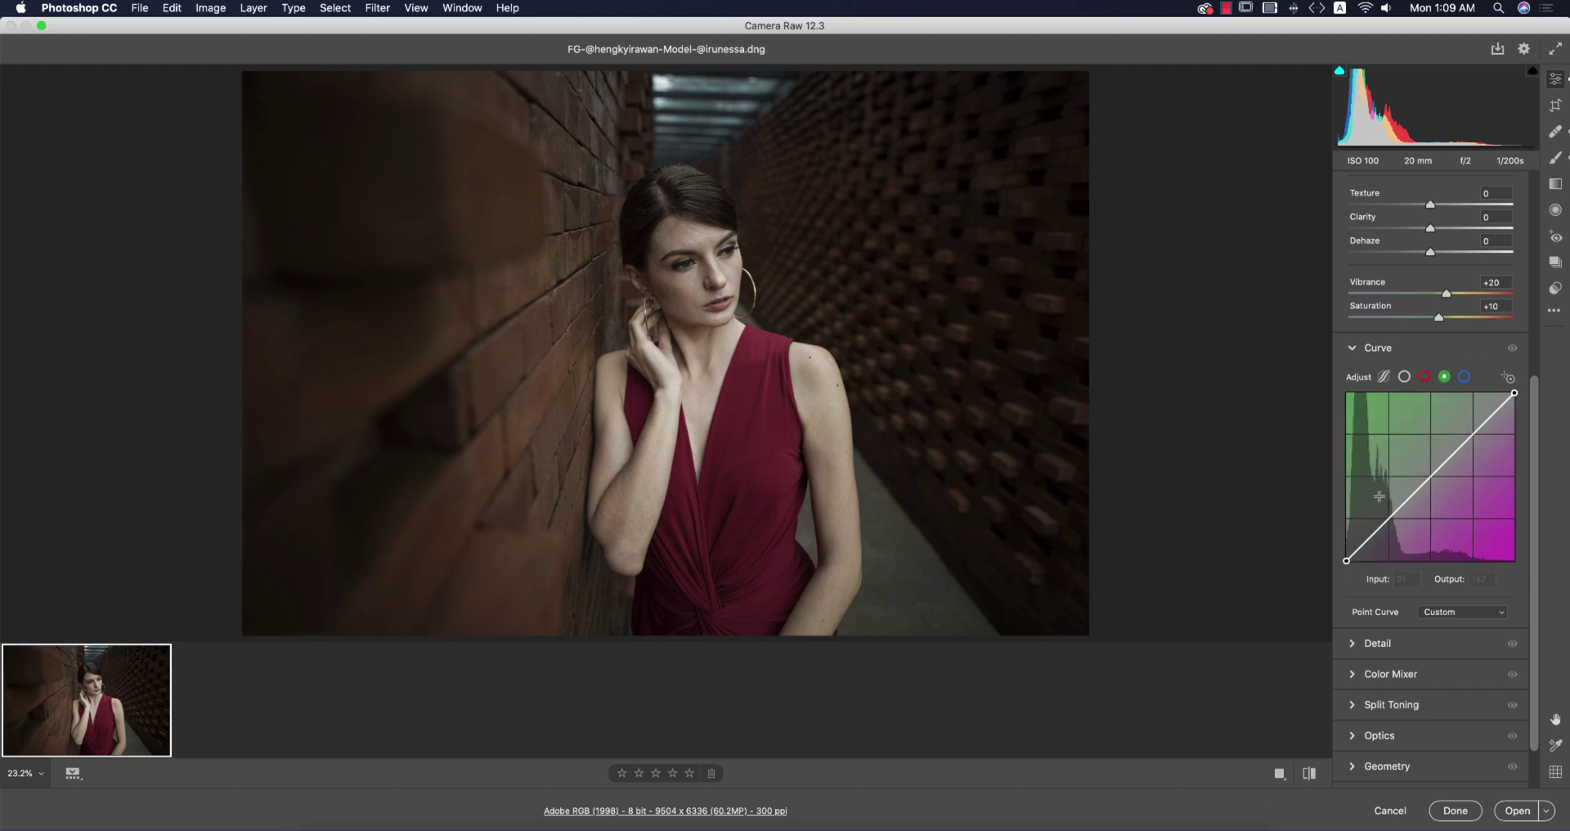
left_click(1405, 378)
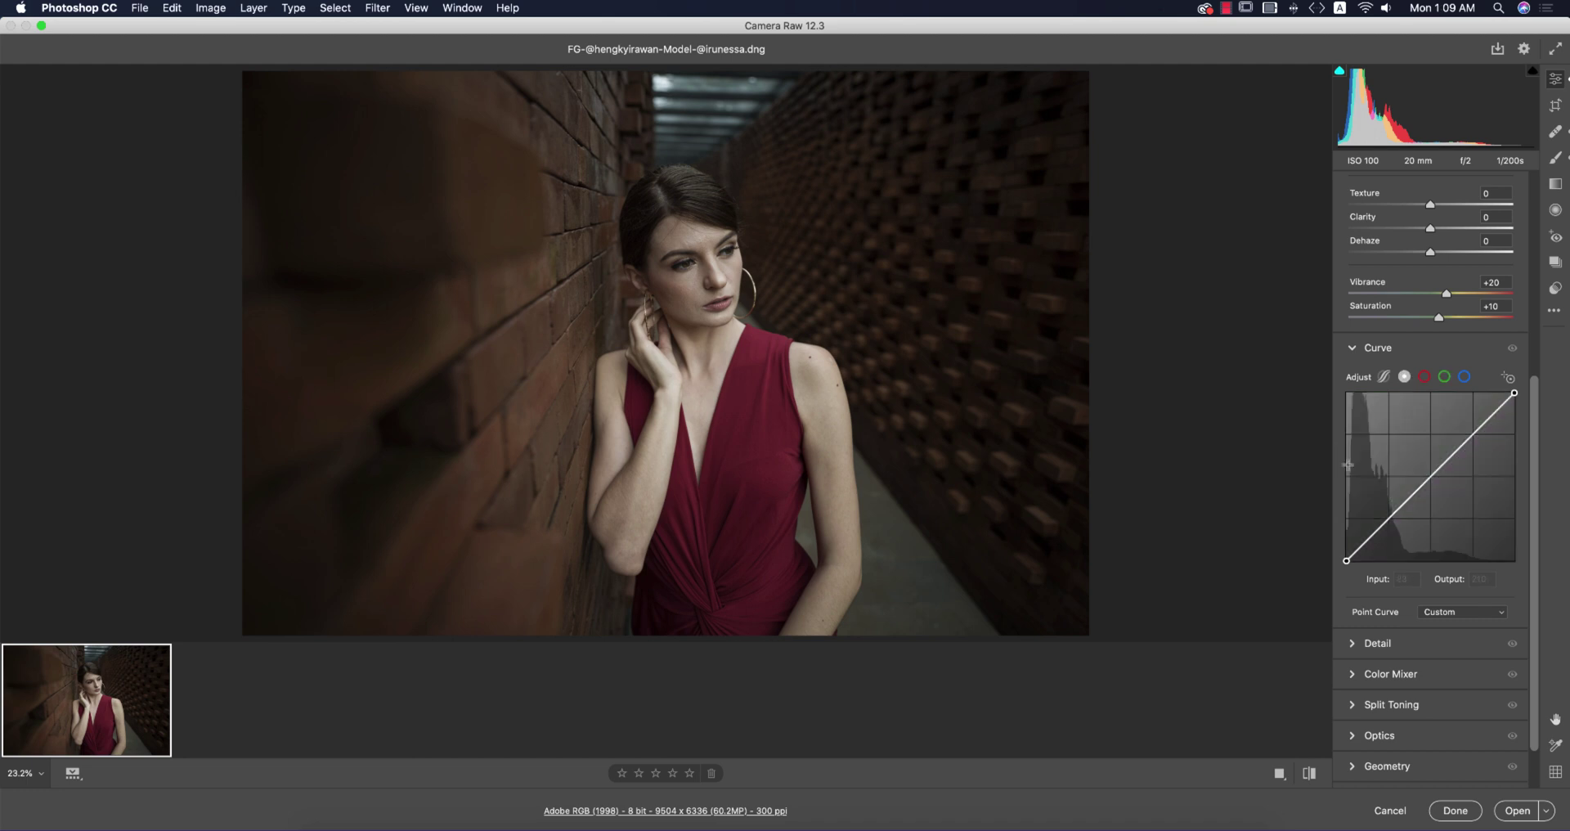
left_click(1402, 504)
left_click_drag(1346, 560, 1347, 545)
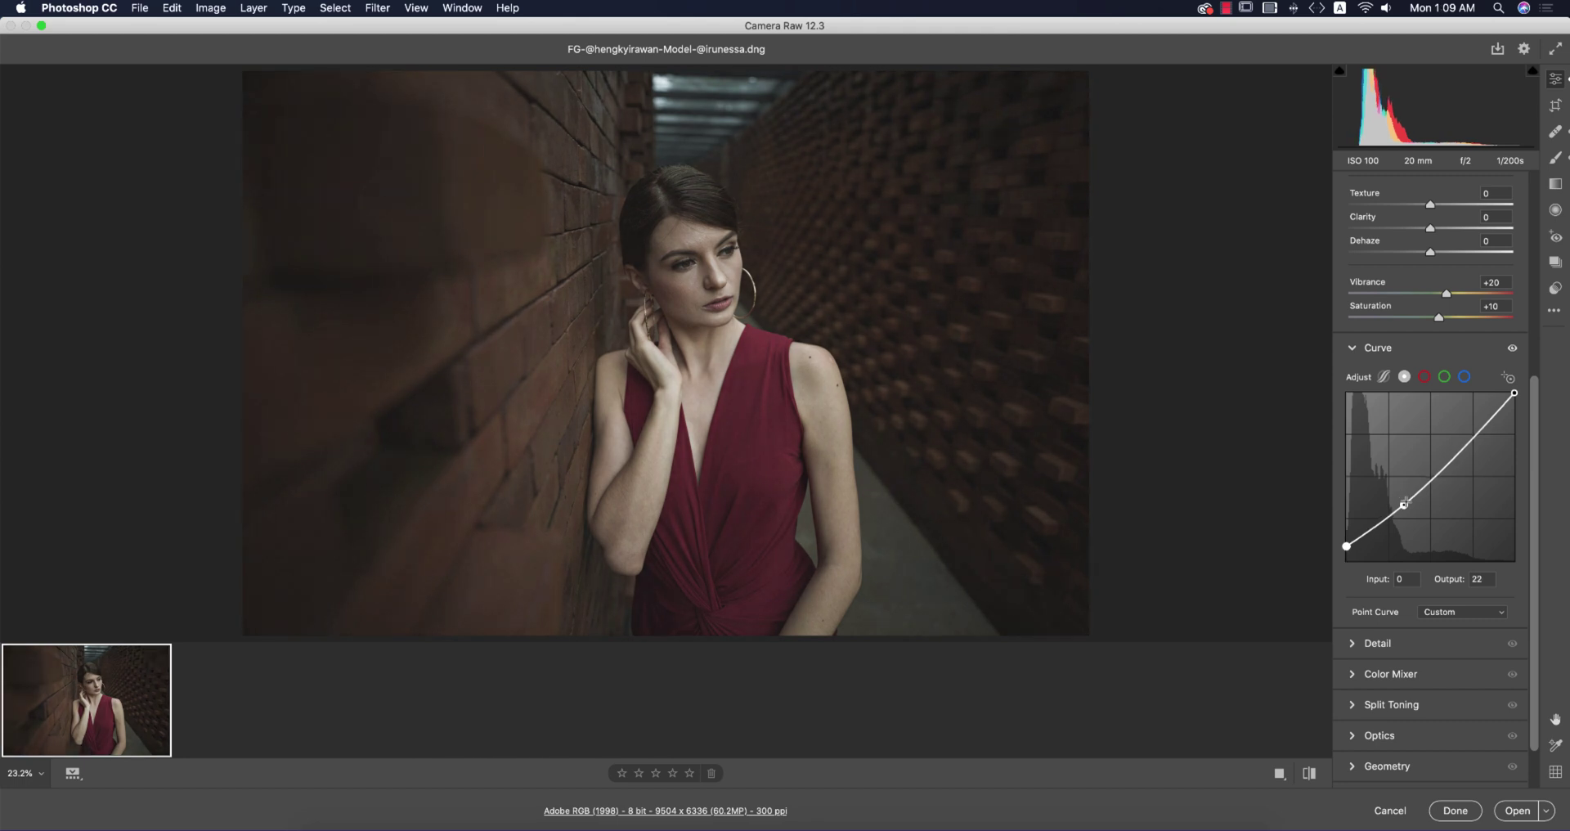
left_click_drag(1405, 504, 1402, 514)
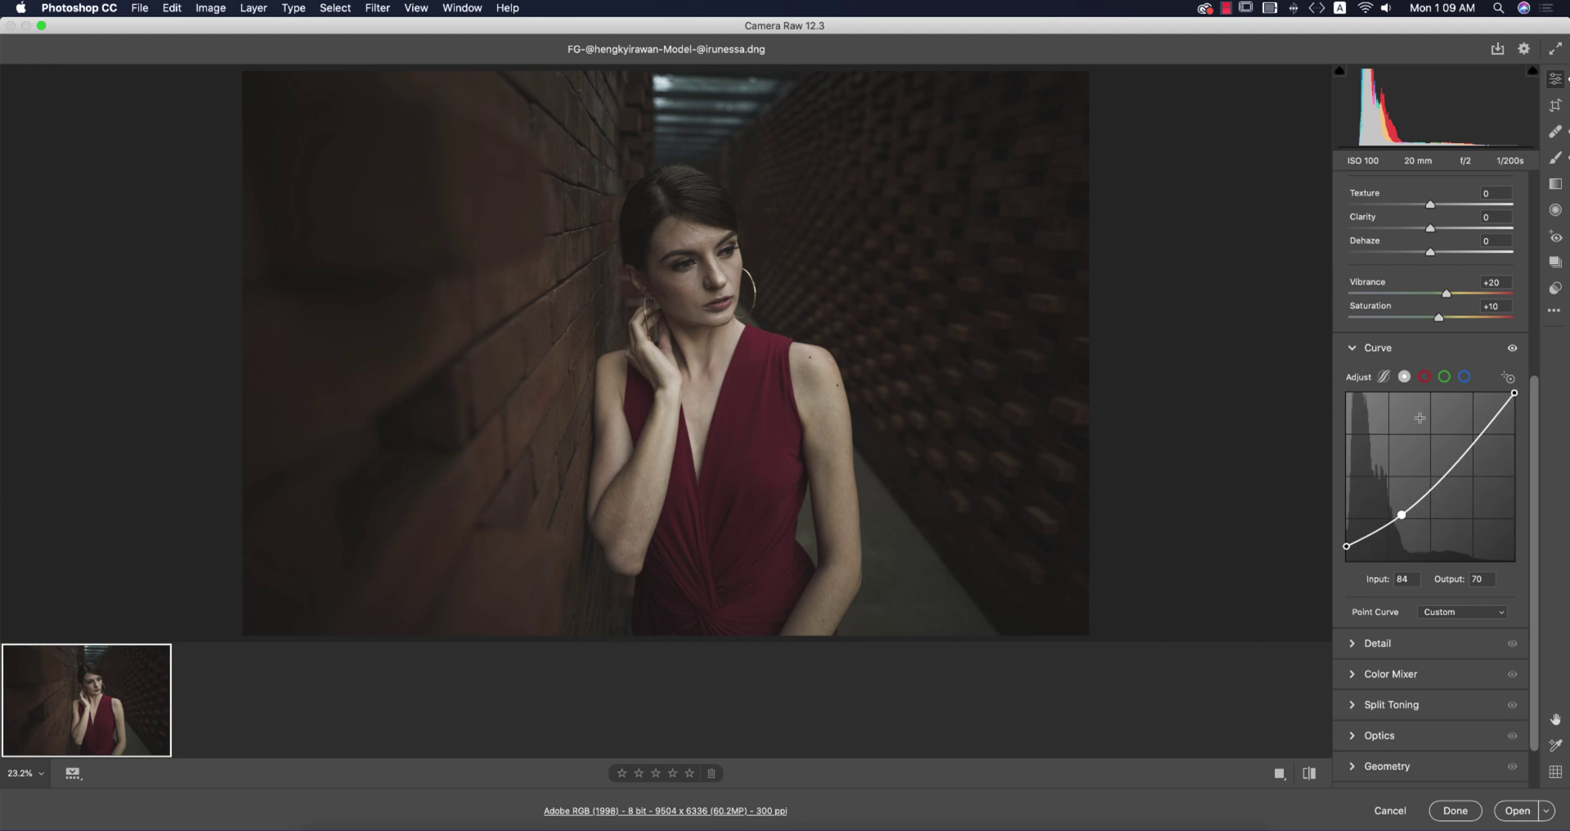
- Set Highlights to -8 and Contrast to +18 in the Basic panel
scroll(1502, 544, "up", 5)
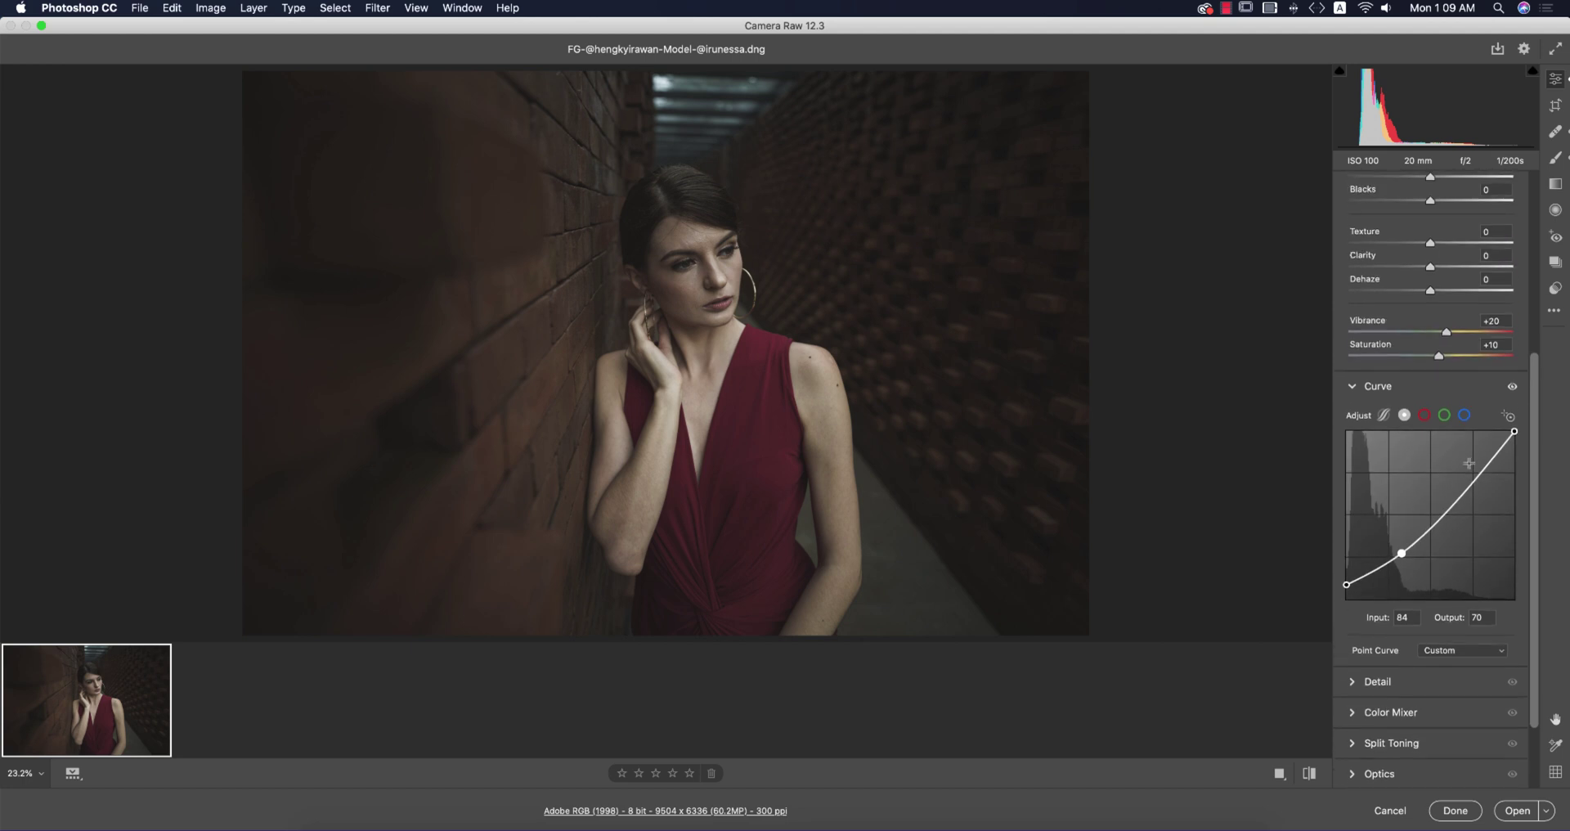
scroll(1482, 465, "up", 3)
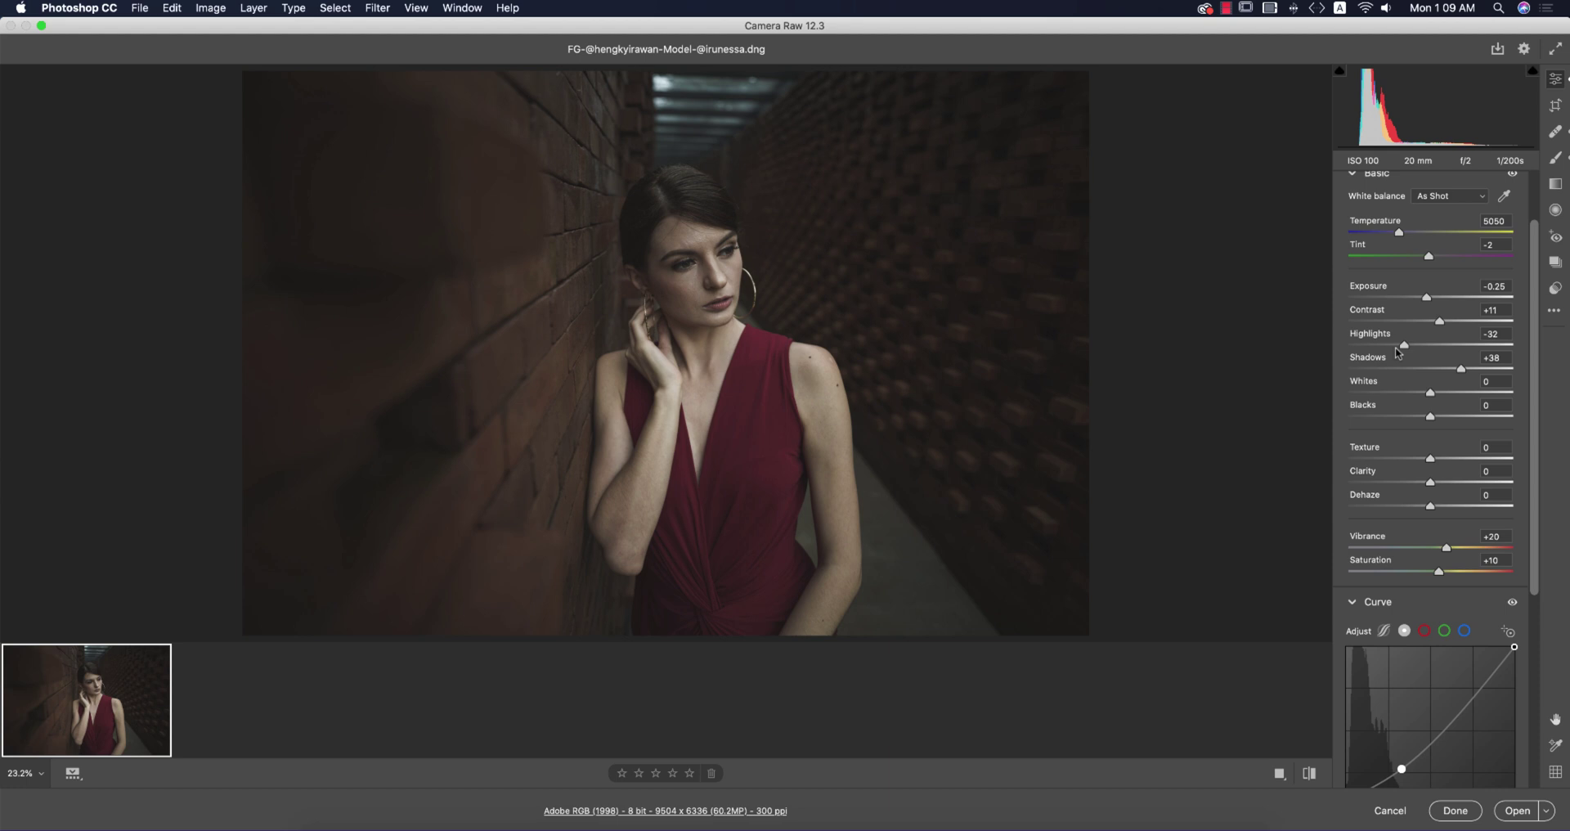
left_click_drag(1404, 347, 1424, 347)
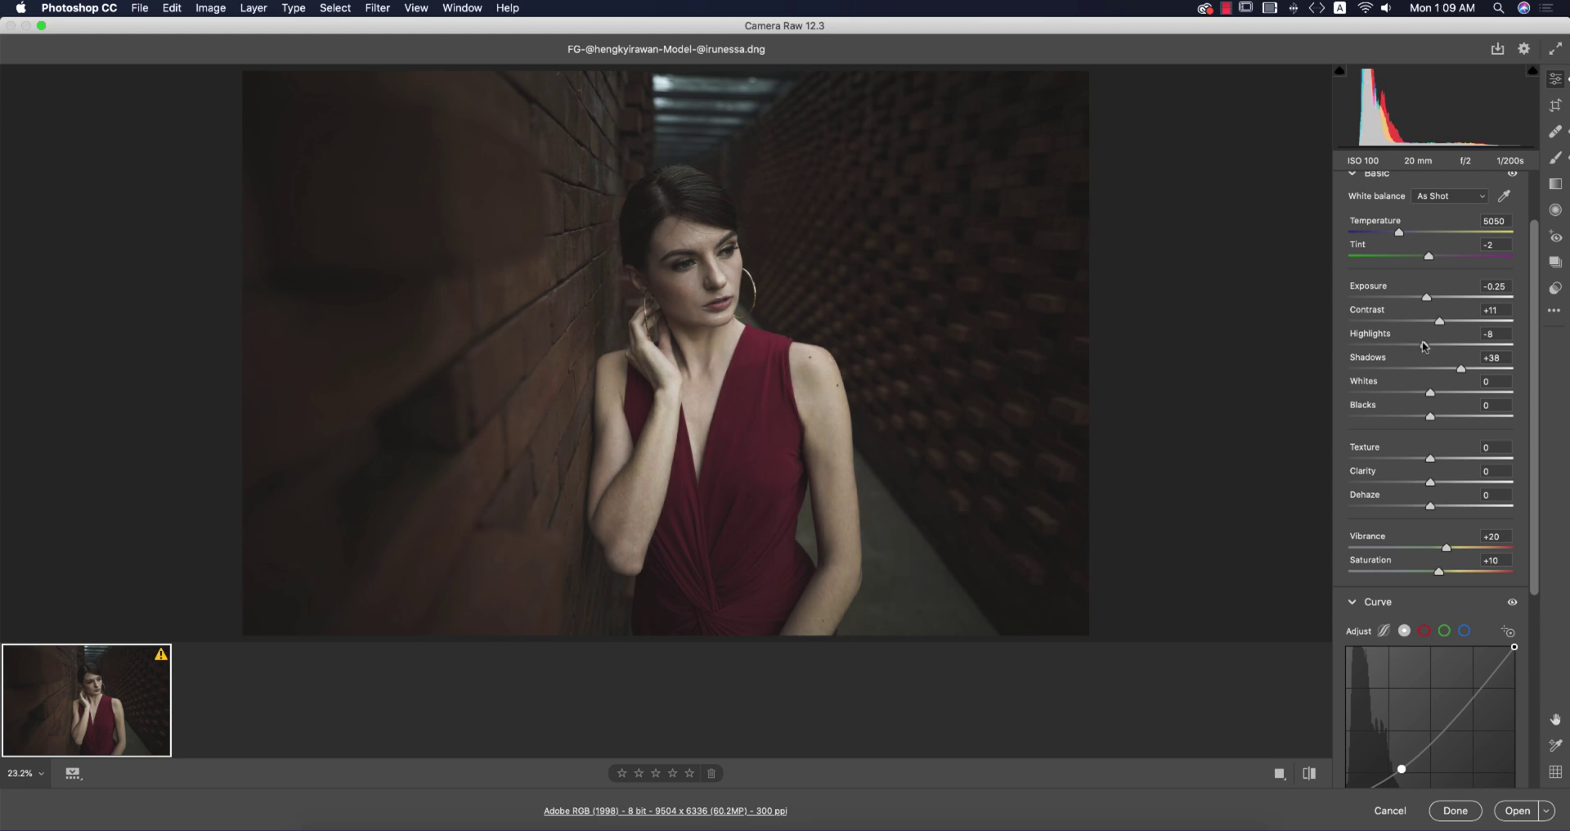
left_click(1424, 347)
left_click_drag(1441, 321, 1446, 320)
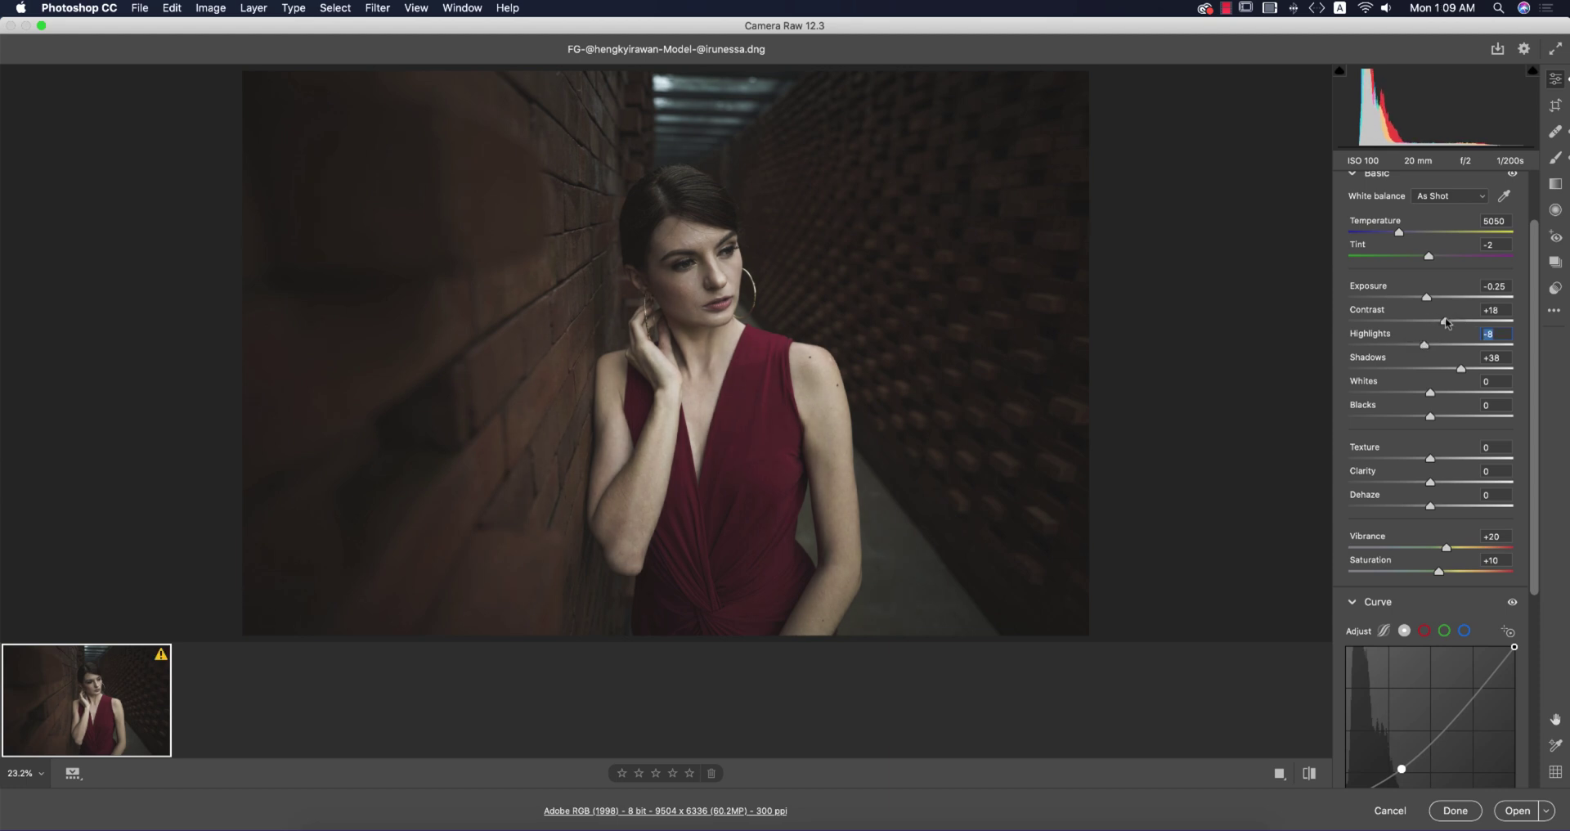
scroll(1452, 474, "down", 3)
scroll(1490, 489, "down", 6)
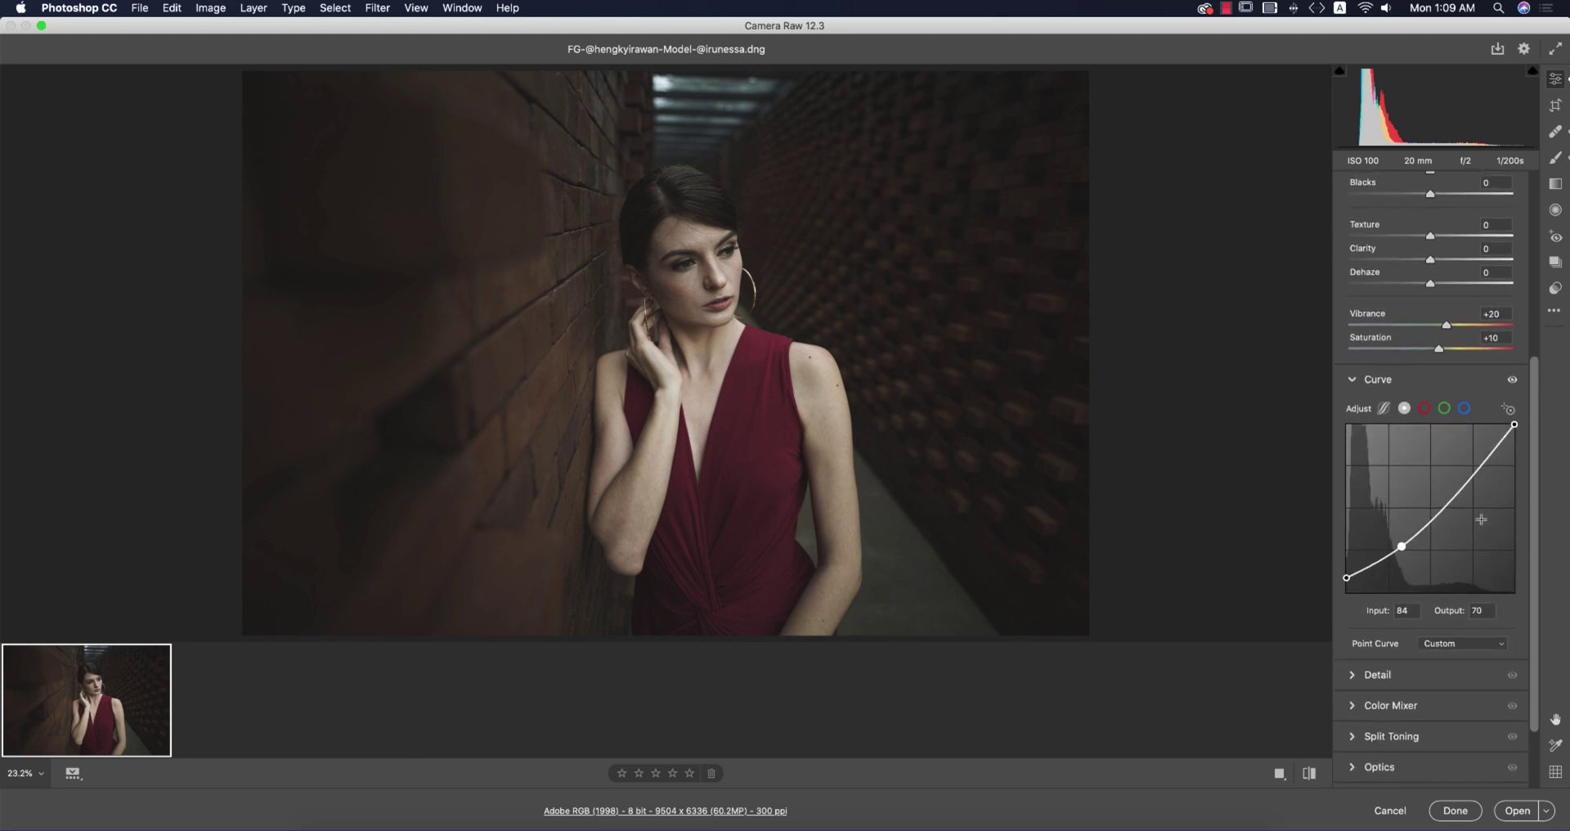
- Raise Sharpening to 41 and adjust Noise Reduction, then collapse the Detail and Curve sections
left_click(1355, 675)
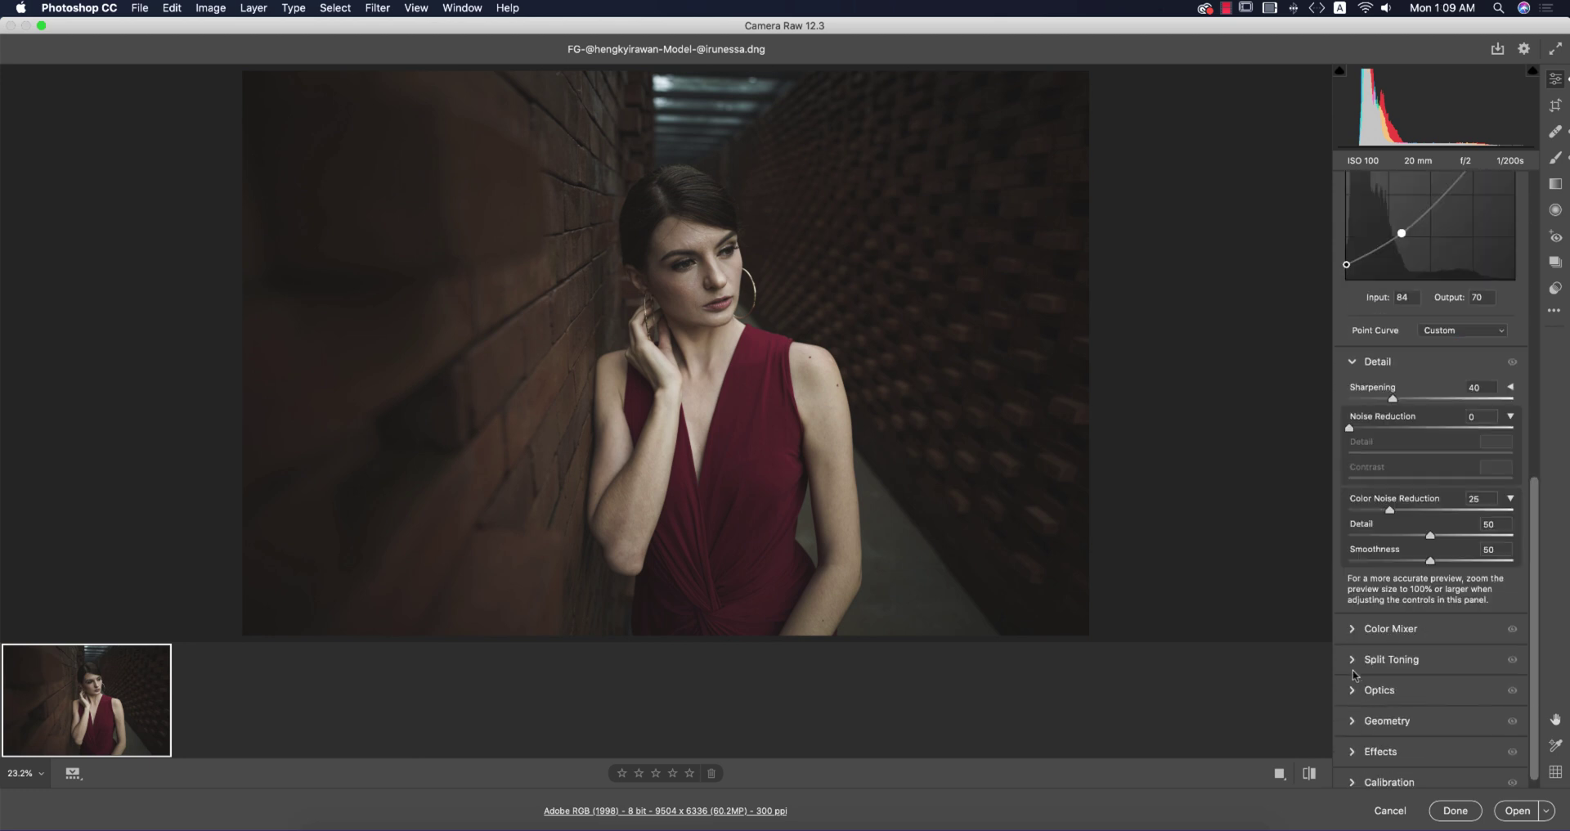
left_click(1388, 419)
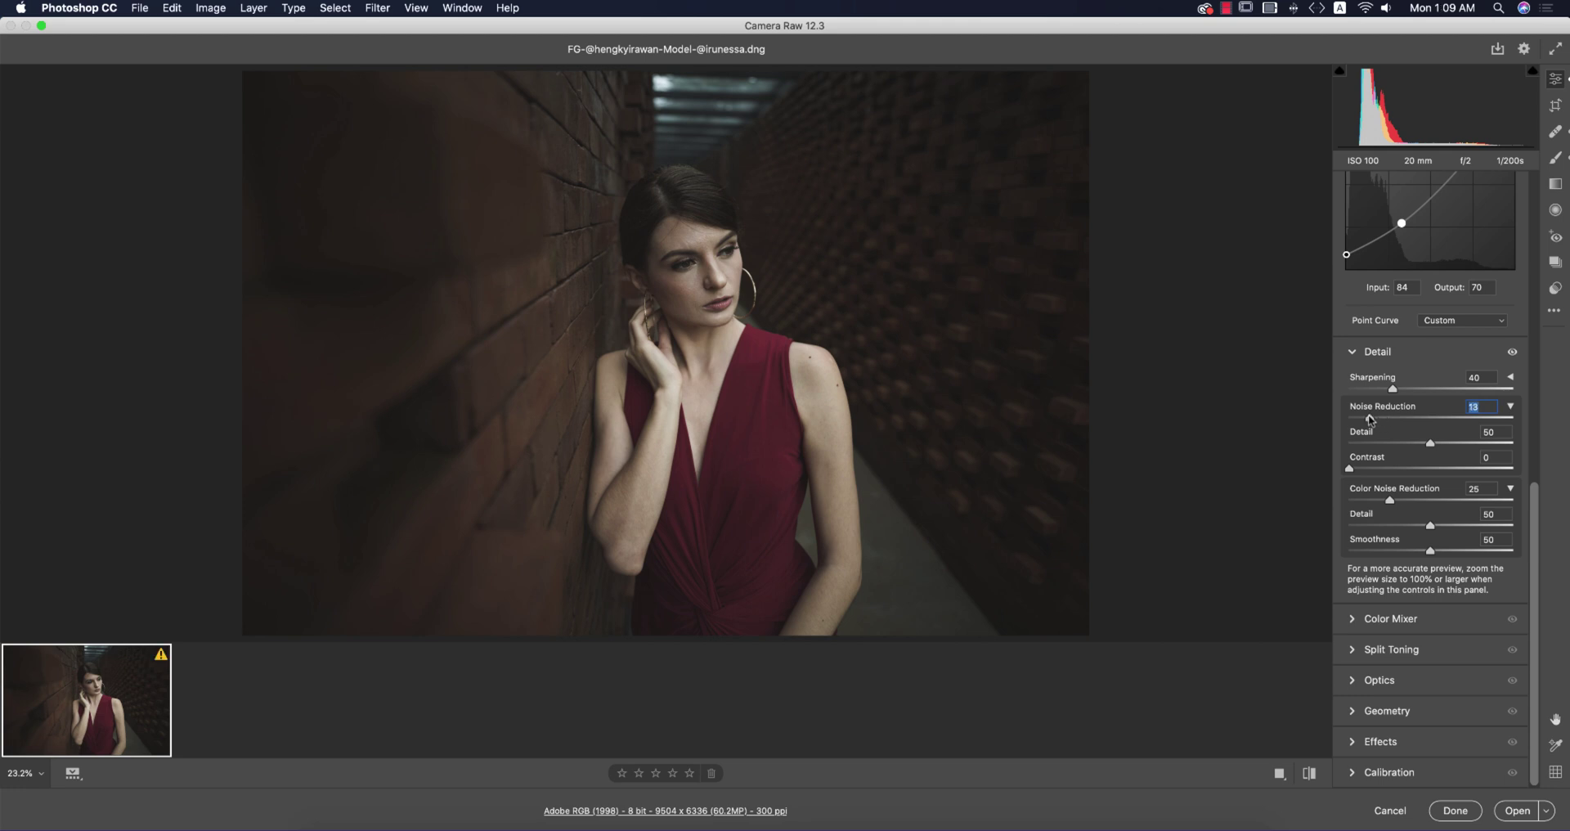
left_click(1395, 390)
left_click(1359, 353)
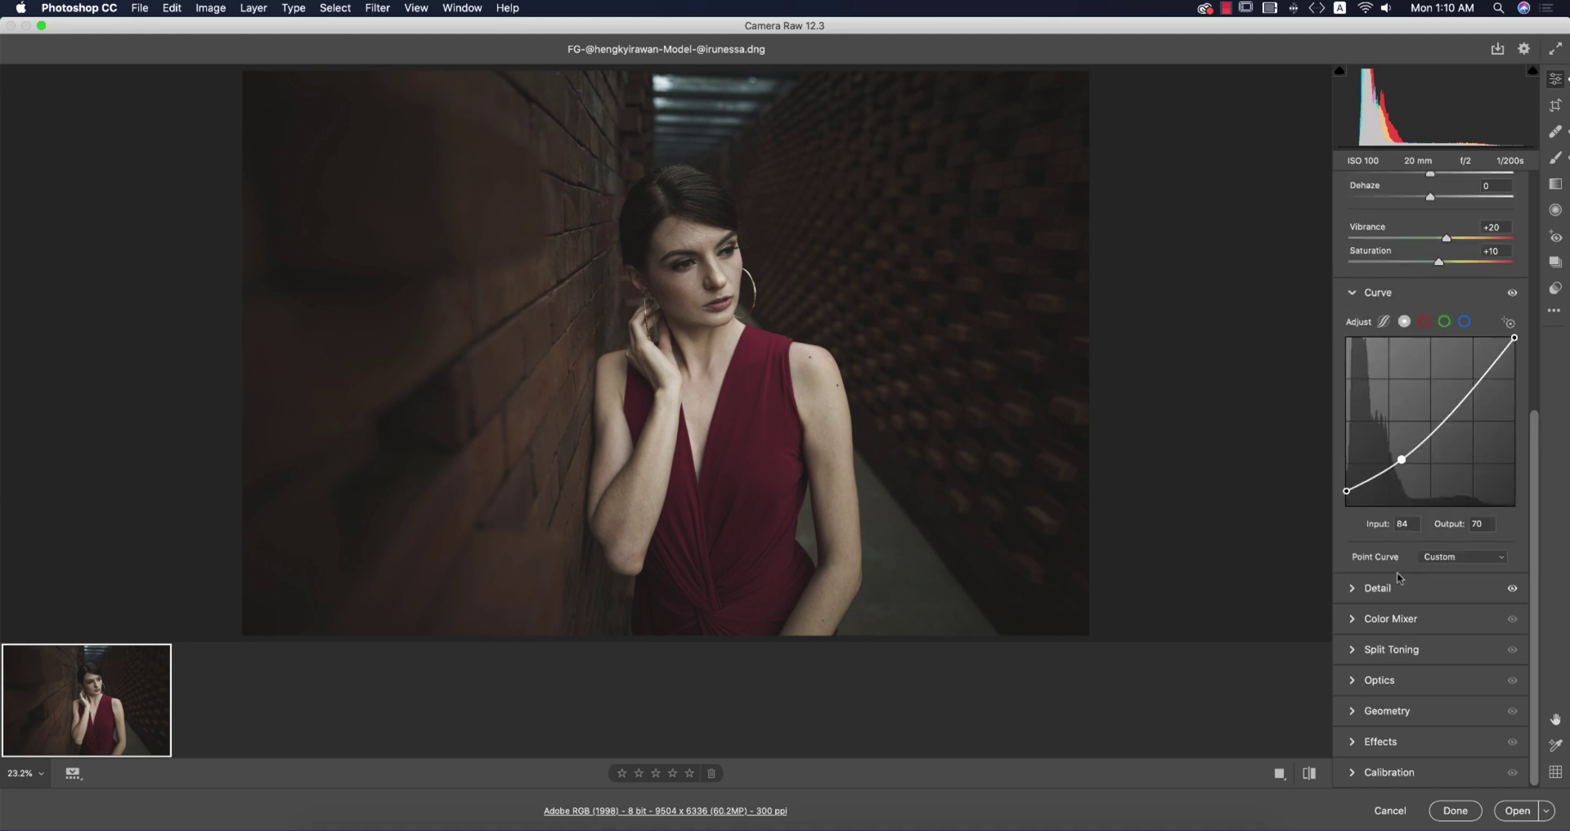
left_click(1354, 296)
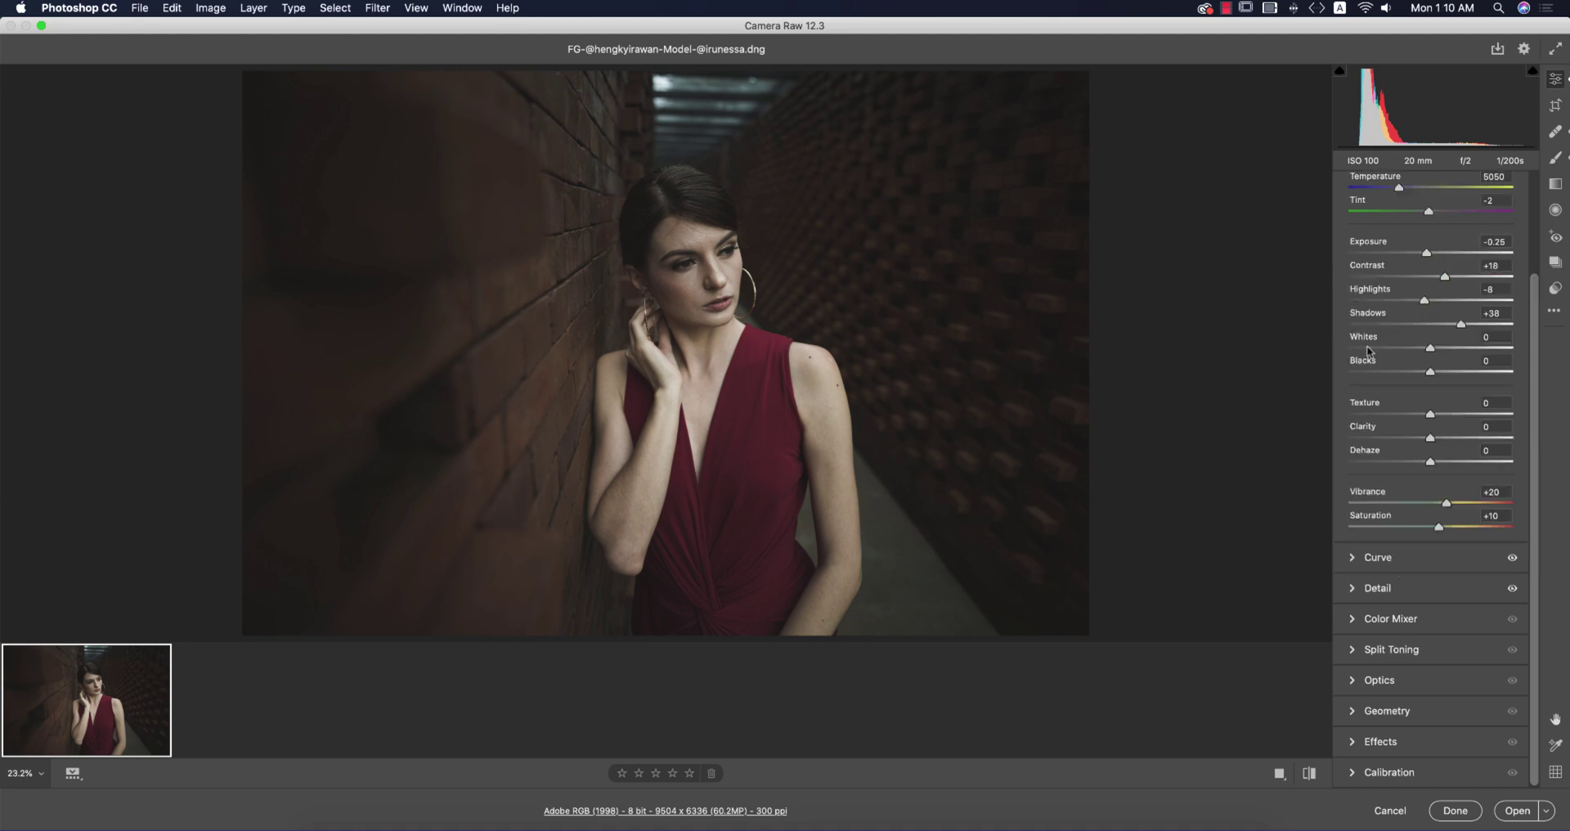
- Tint highlights at Hue 178, Saturation 9 and shadows at Hue 172, Saturation 8
left_click(1353, 654)
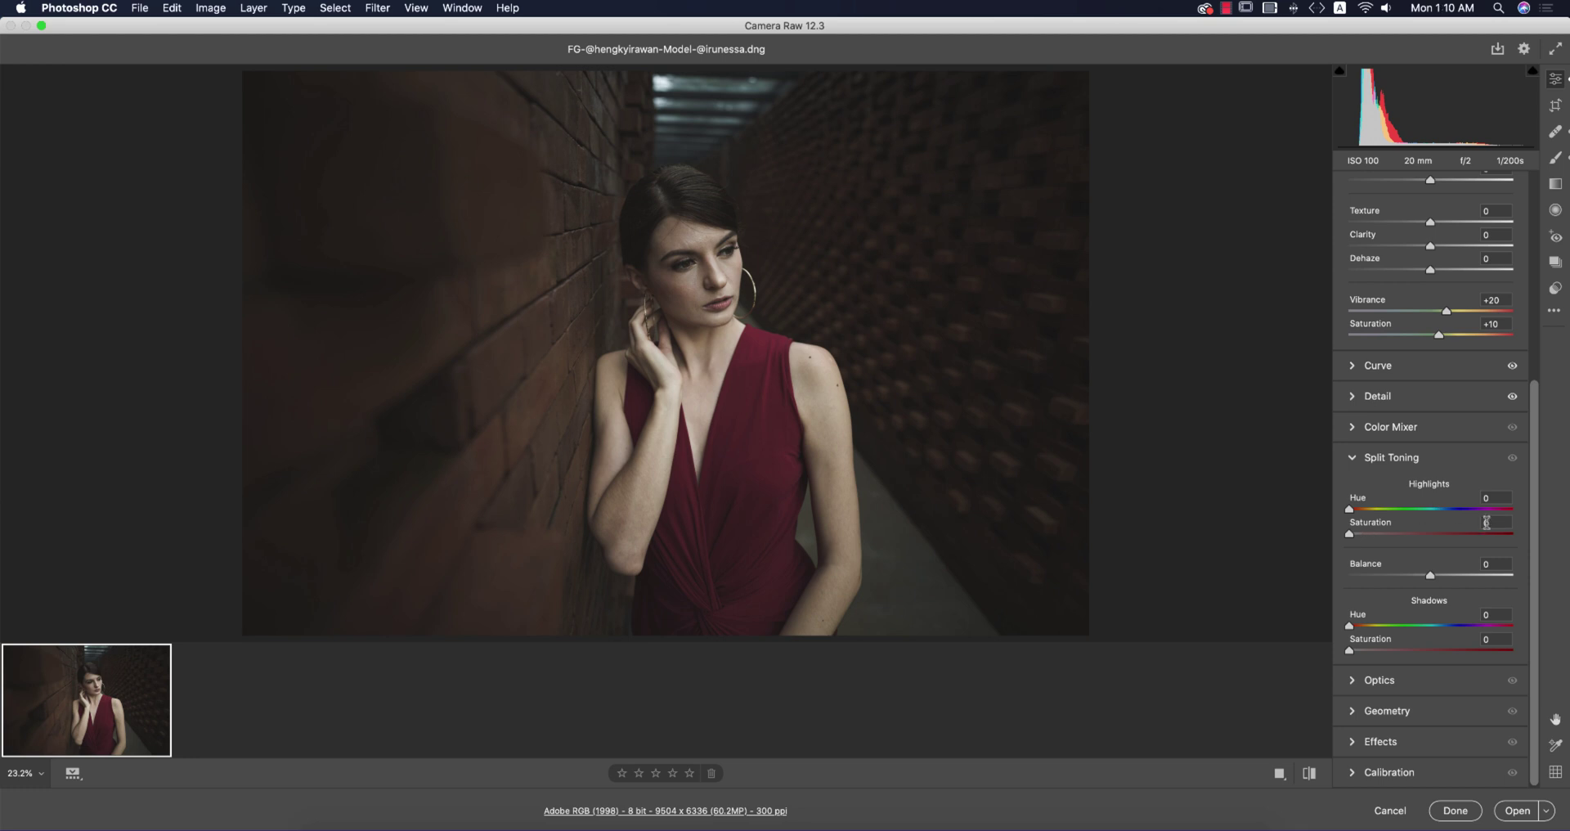
left_click_drag(1349, 509, 1432, 519)
left_click(1364, 534)
left_click(1363, 651)
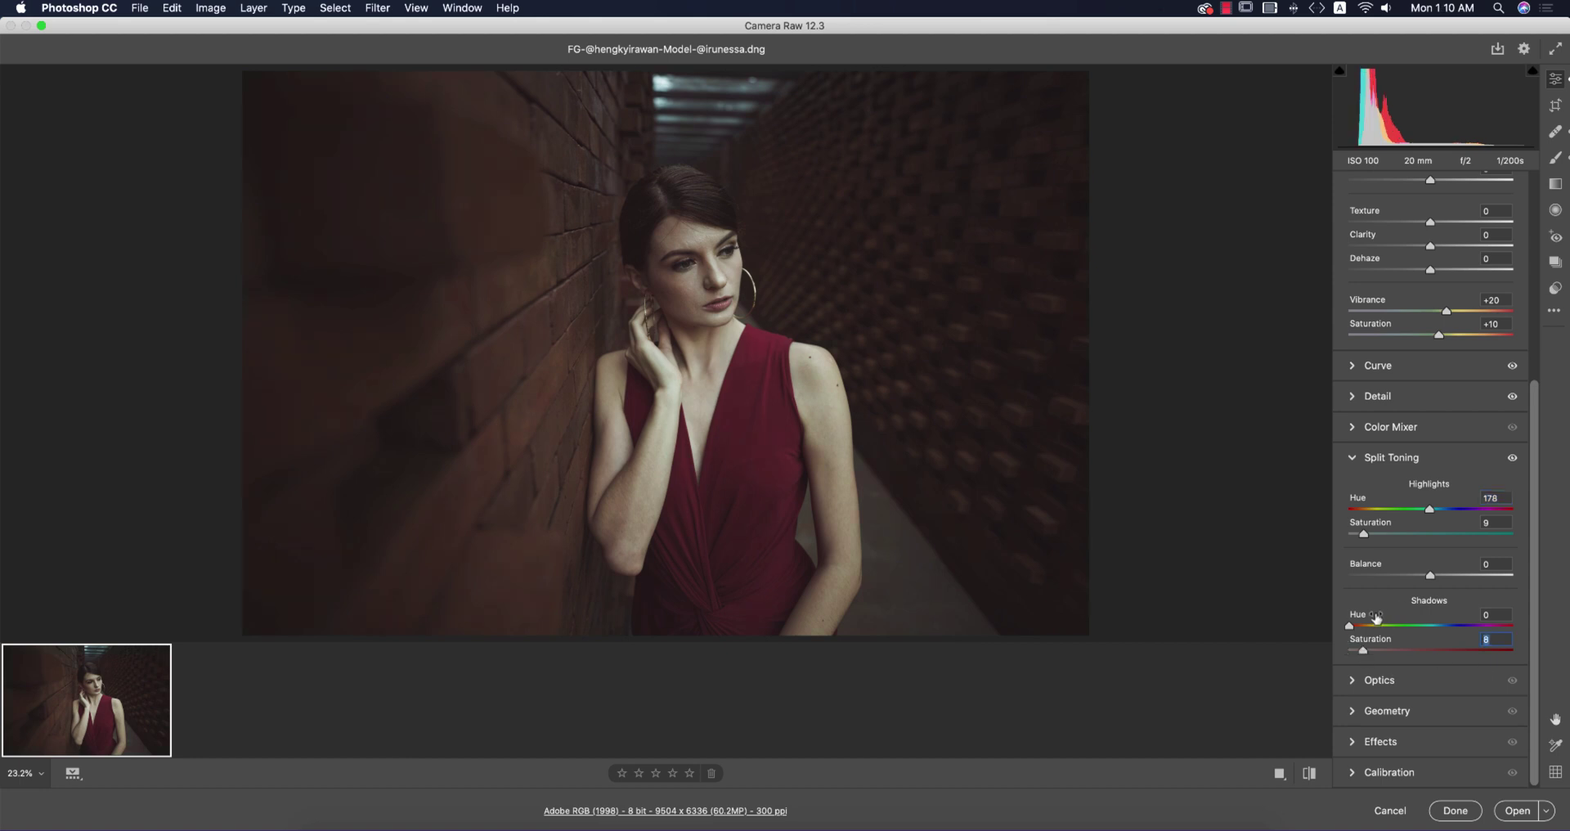
left_click_drag(1350, 626, 1429, 630)
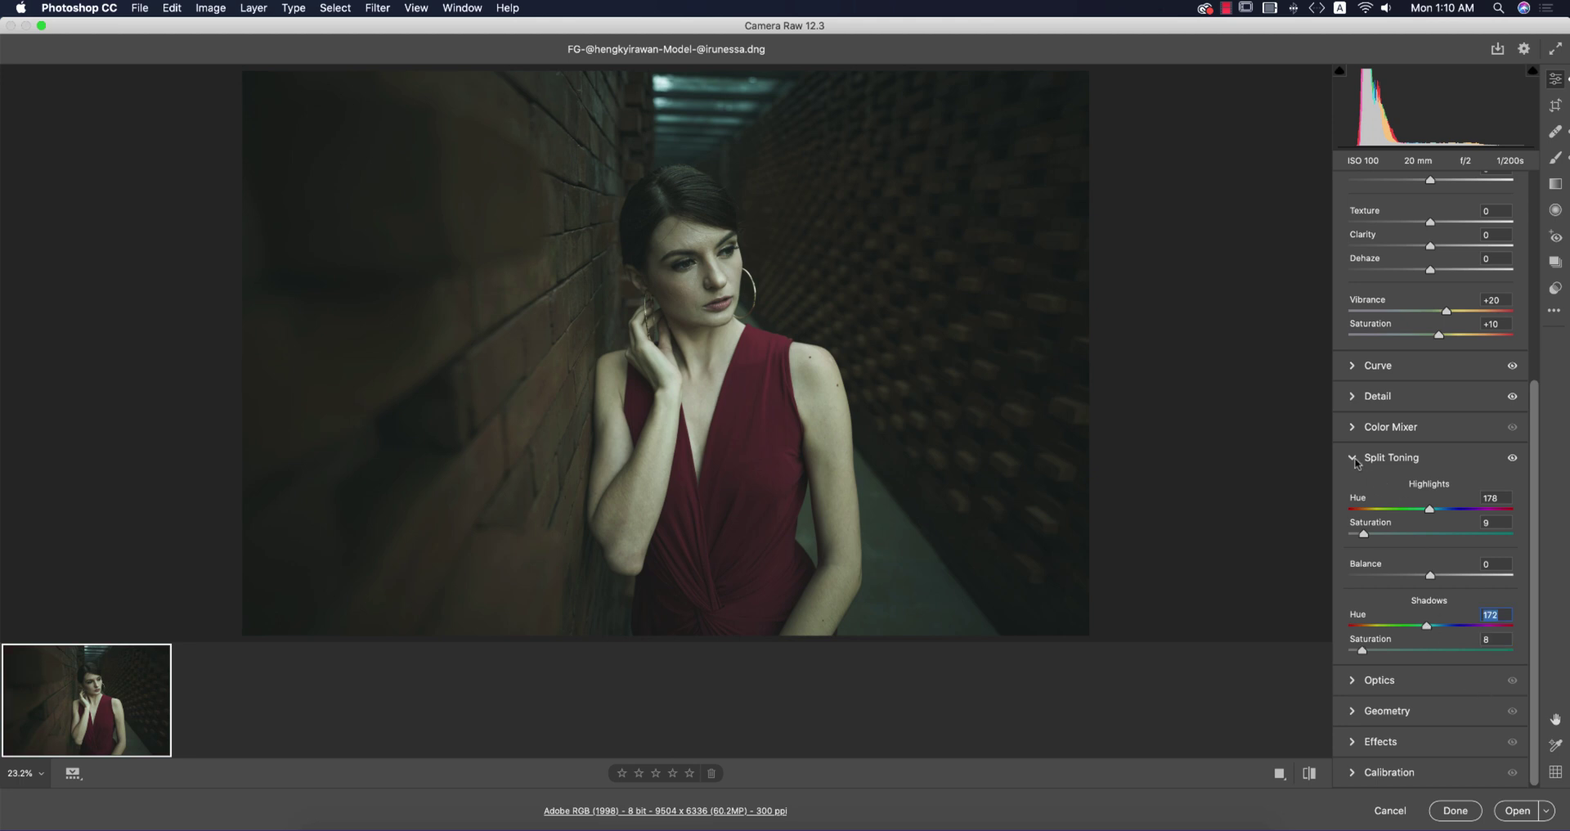
left_click(1355, 460)
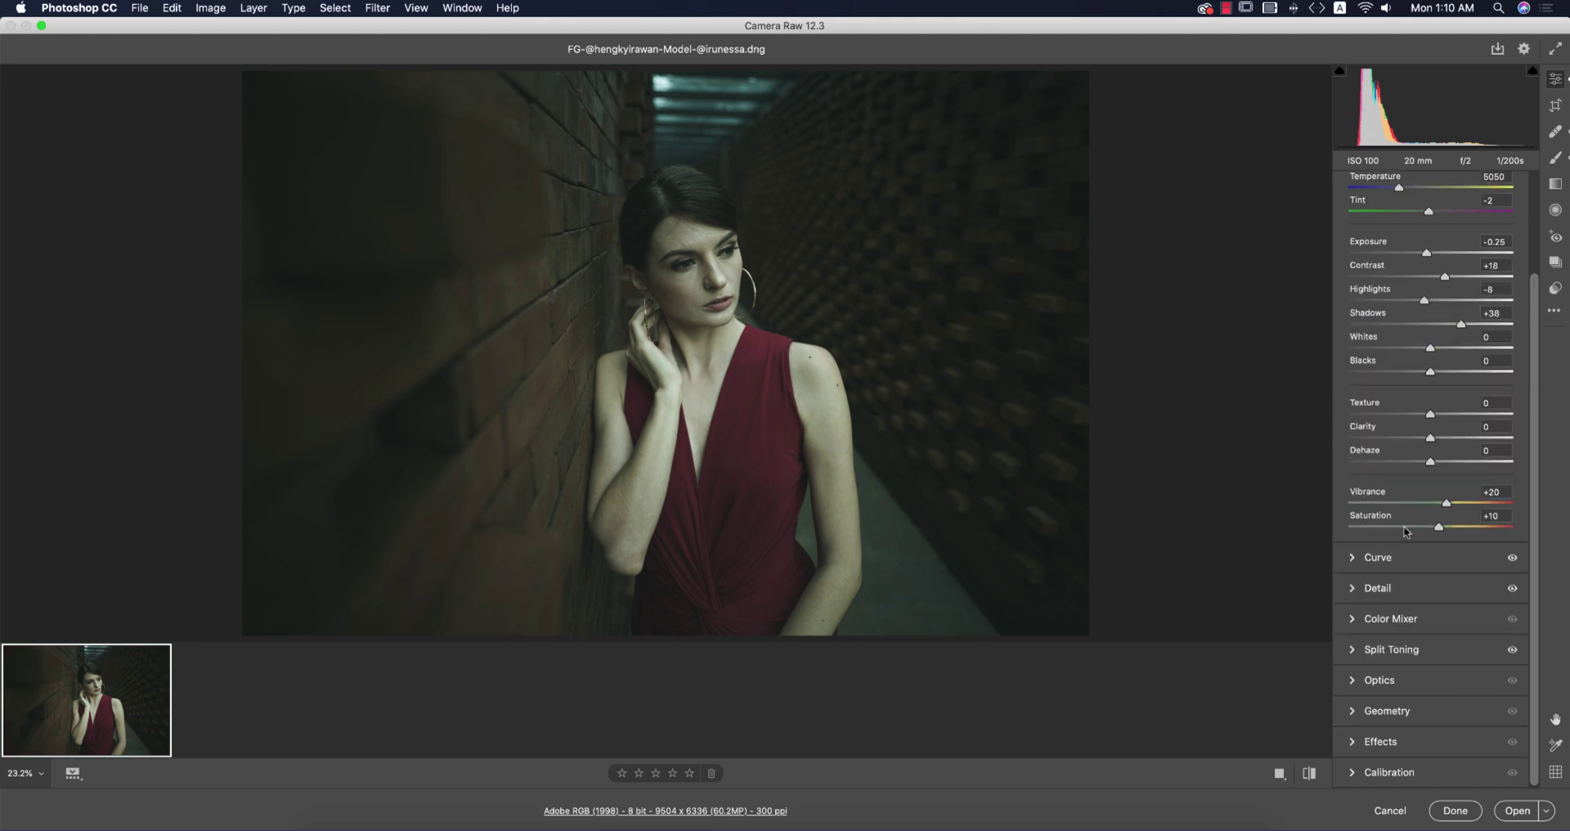
- Set the Color Mixer Reds to Hue -33, Saturation +73 and Luminance +44
scroll(1424, 437, "up", 3)
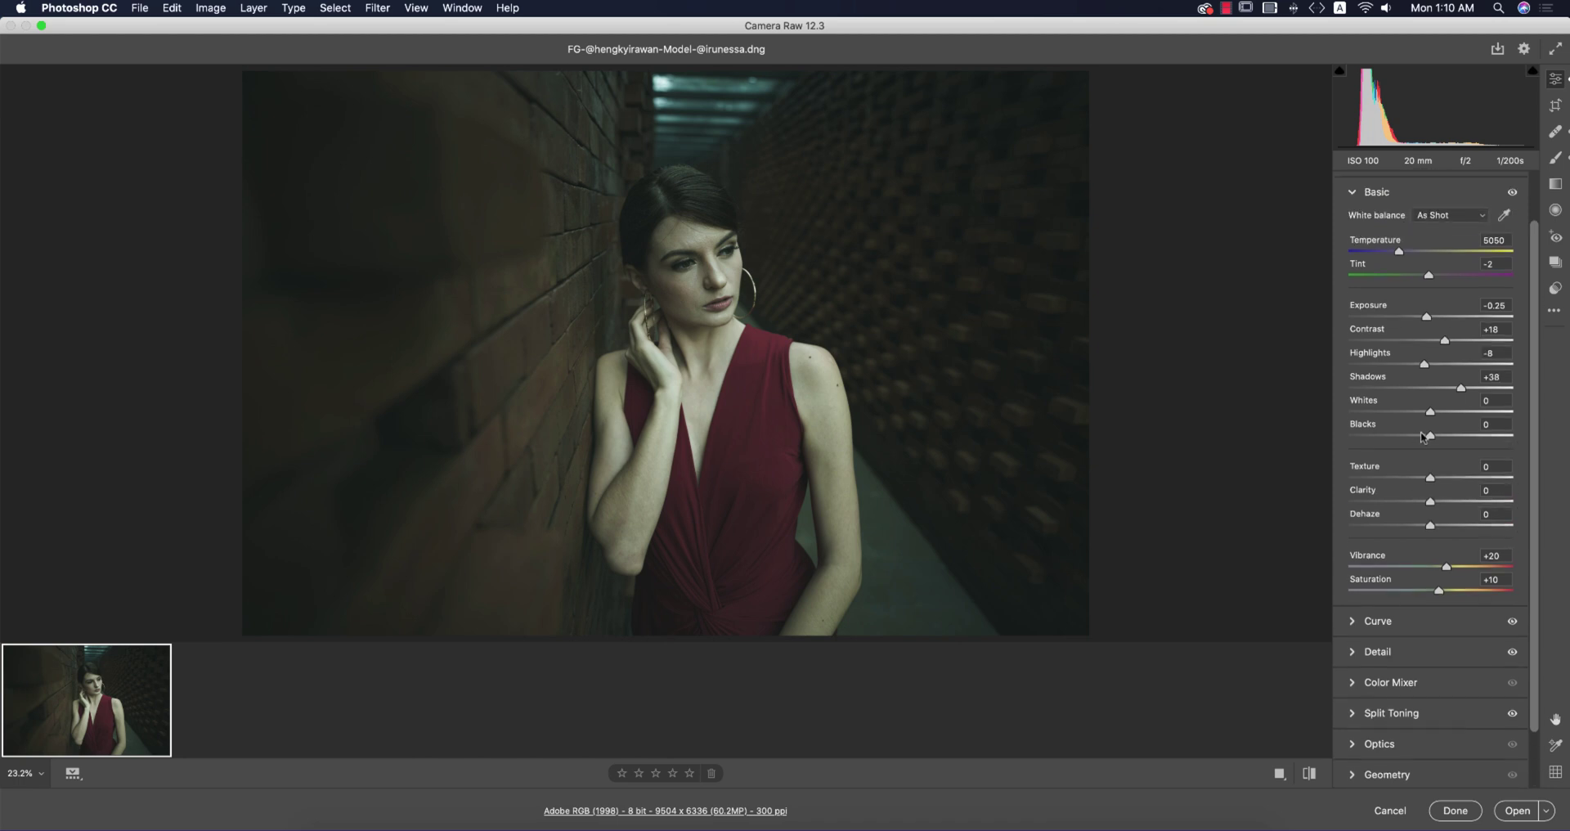
scroll(1424, 437, "up", 2)
left_click(1357, 238)
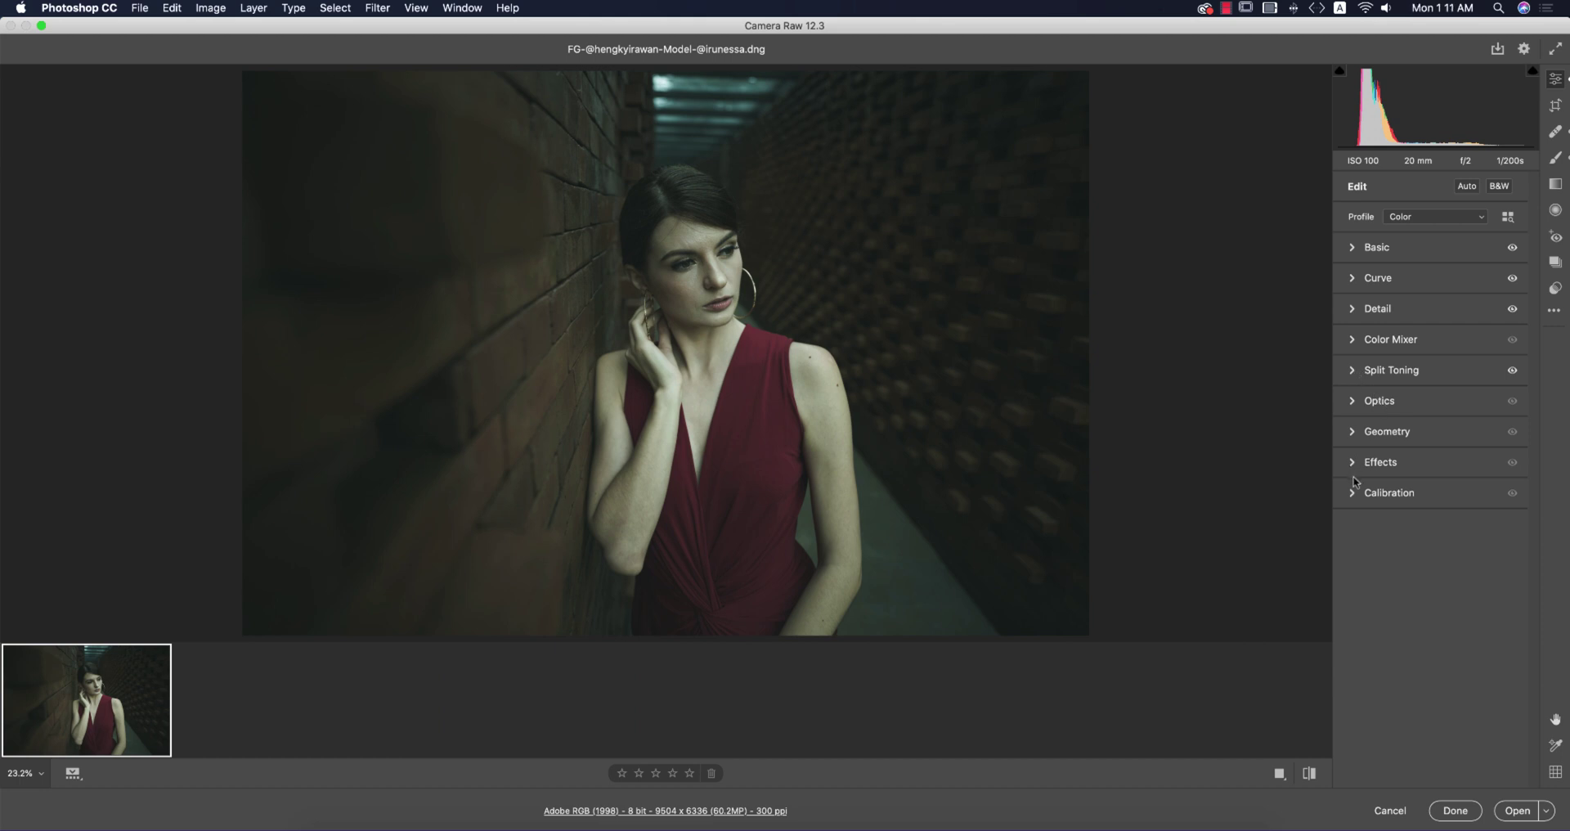
left_click(1354, 343)
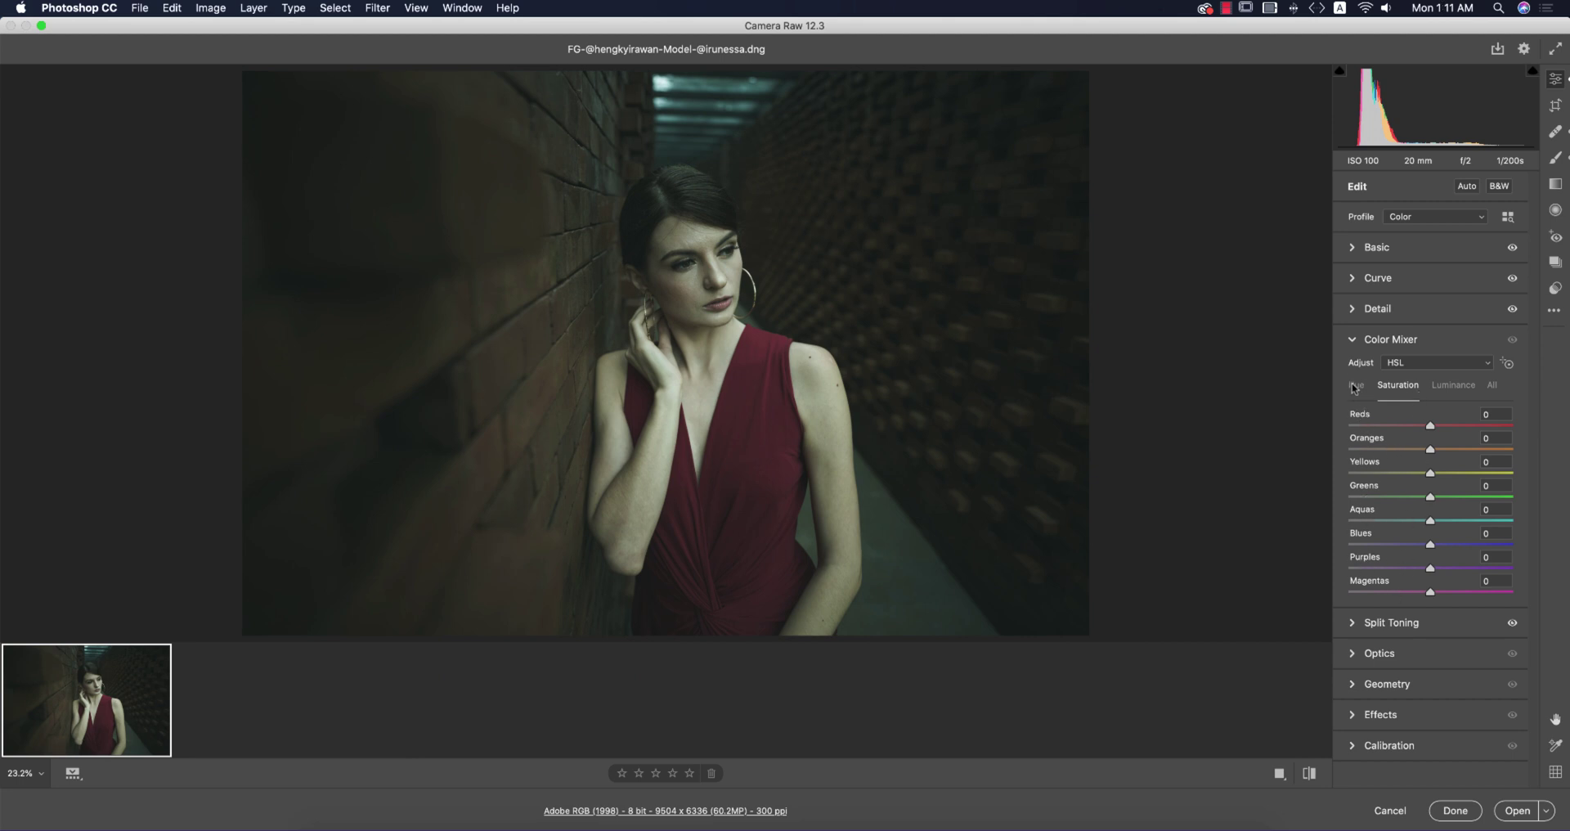
left_click(1356, 389)
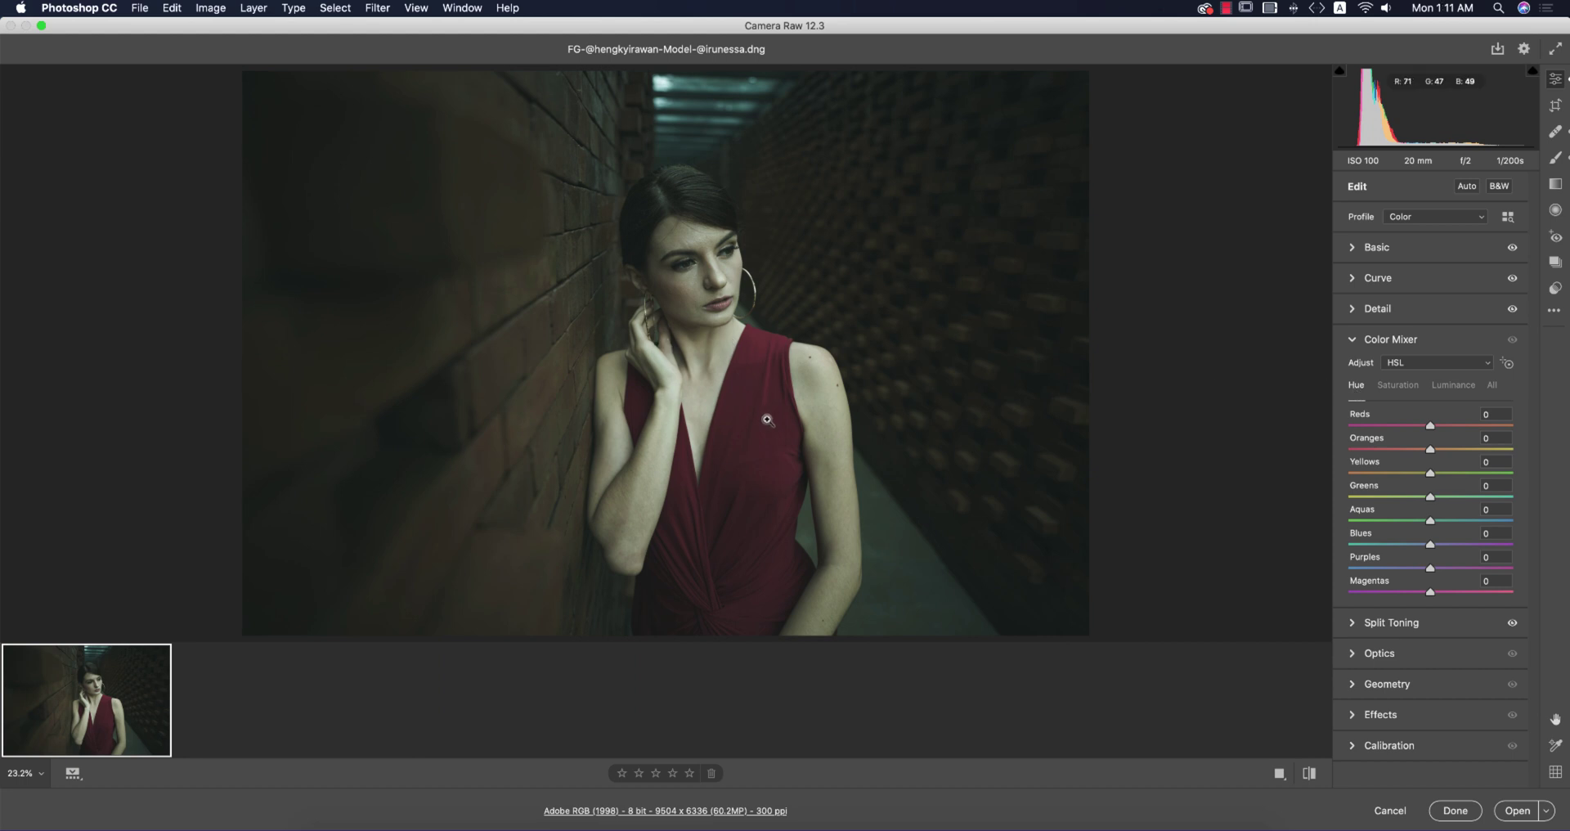
left_click_drag(1430, 427, 1495, 427)
left_click(1398, 384)
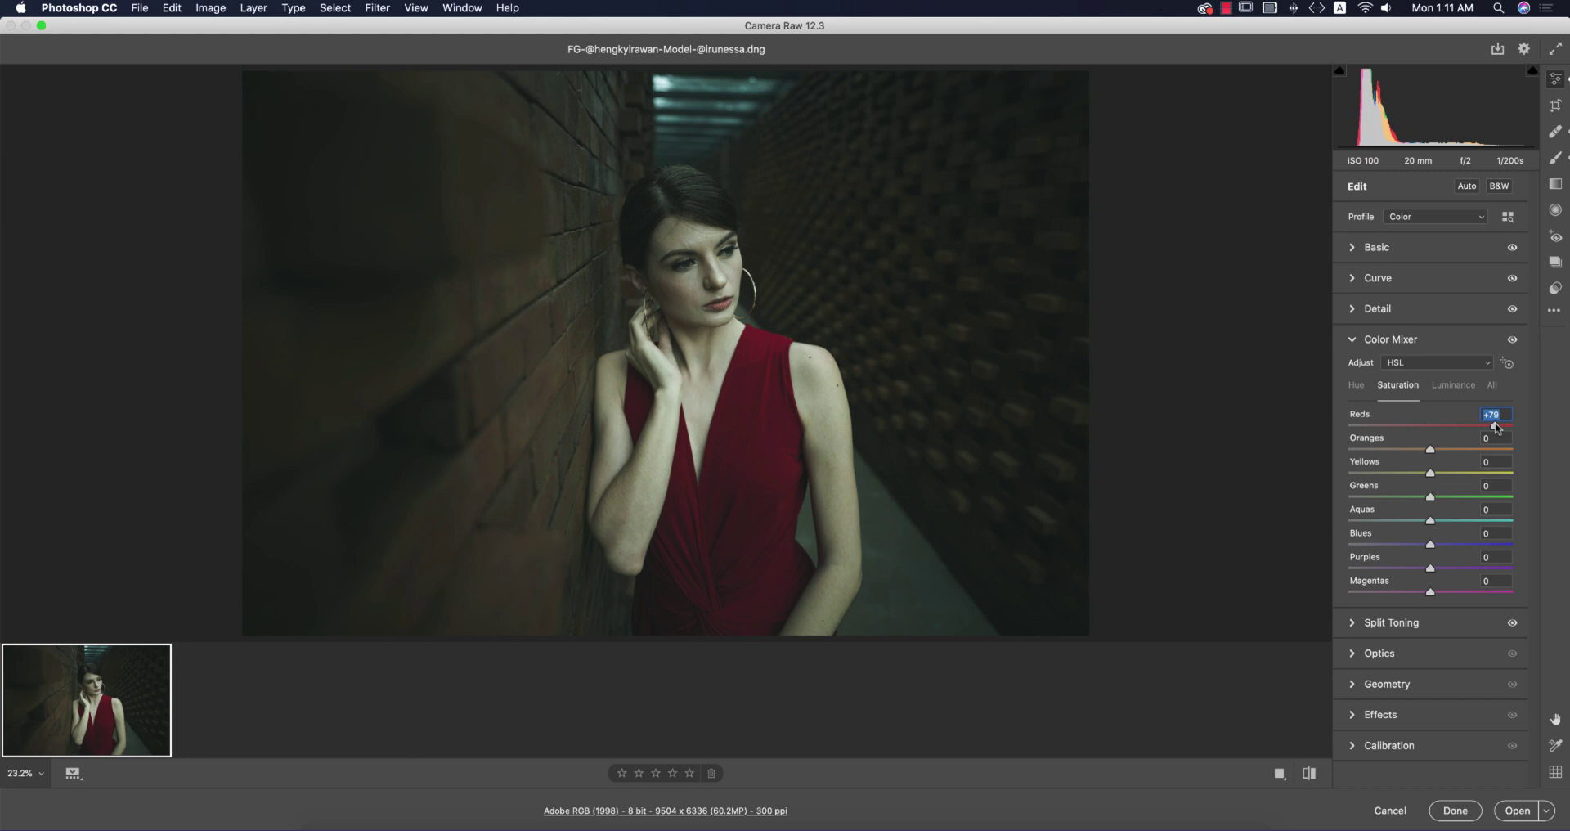
left_click(1453, 384)
left_click_drag(1433, 427, 1471, 432)
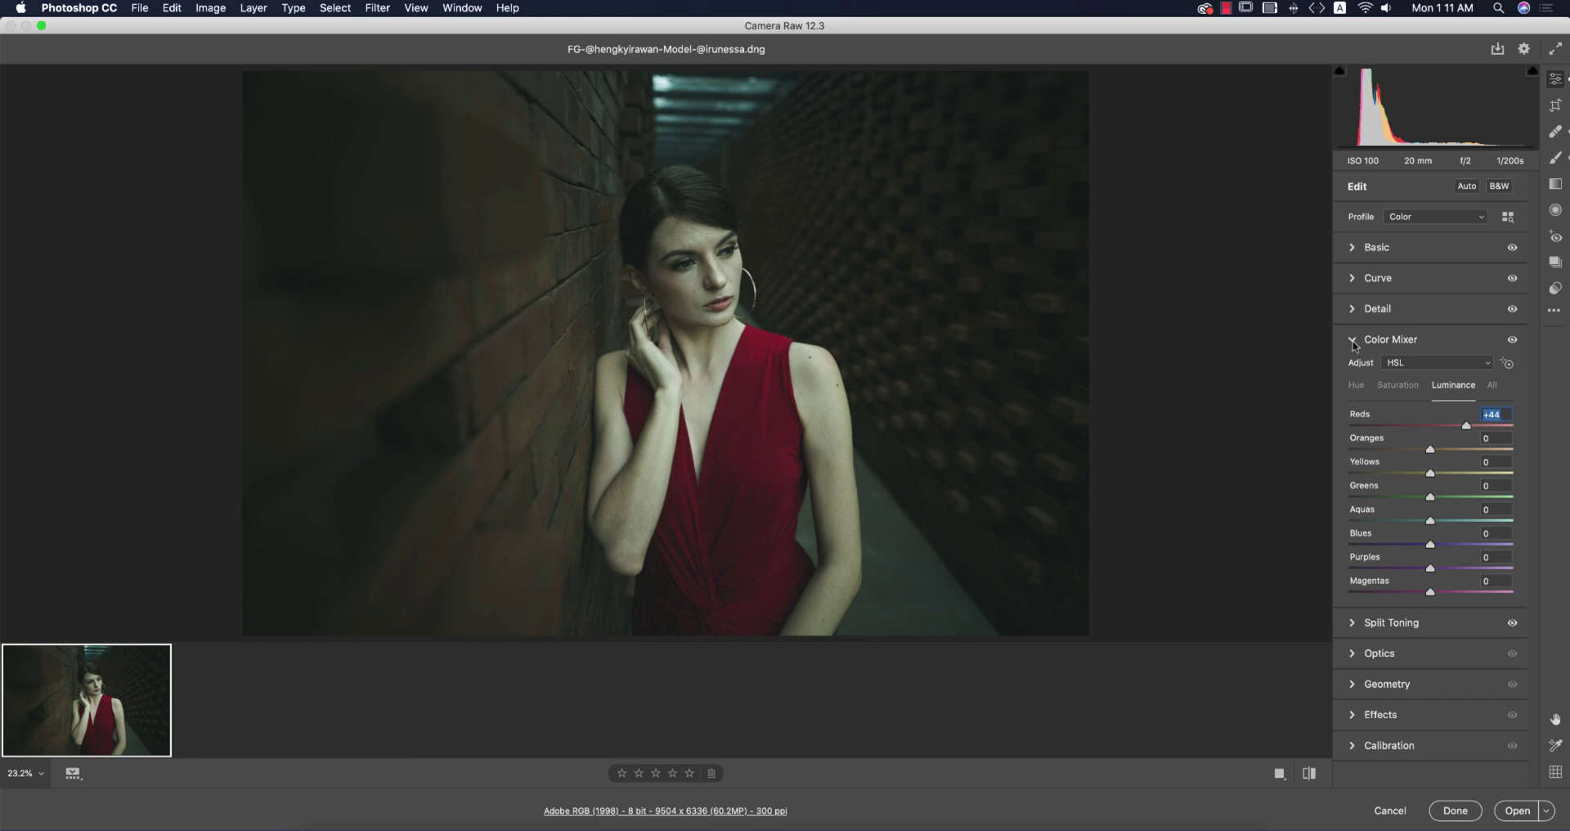
left_click(1353, 345)
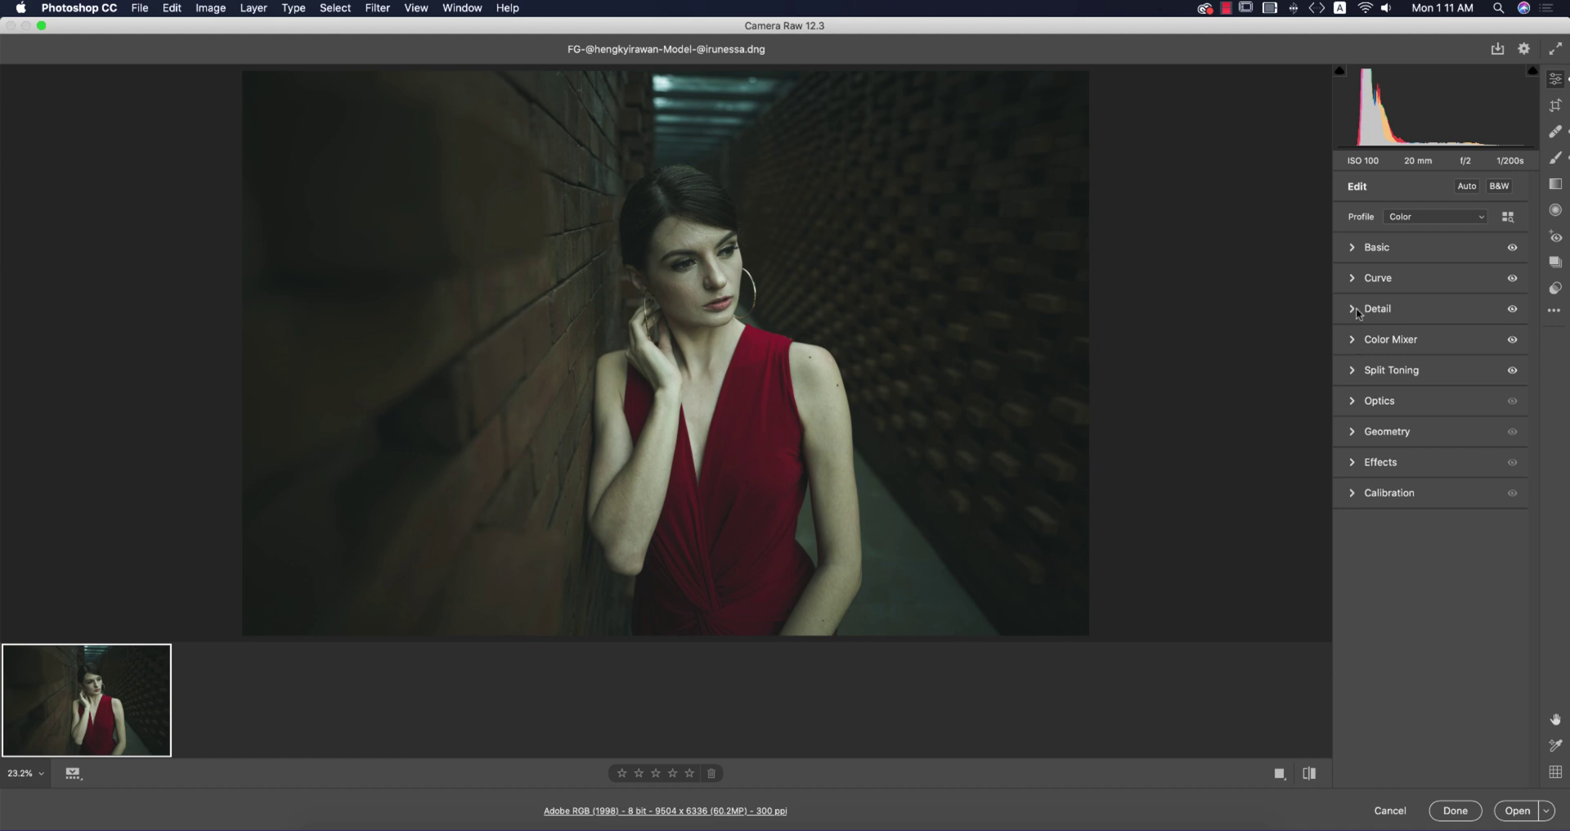
- Move Split Toning Shadows Hue to about 246 and Highlights Hue to about 188
left_click(1352, 312)
left_click(1352, 312)
left_click(1352, 370)
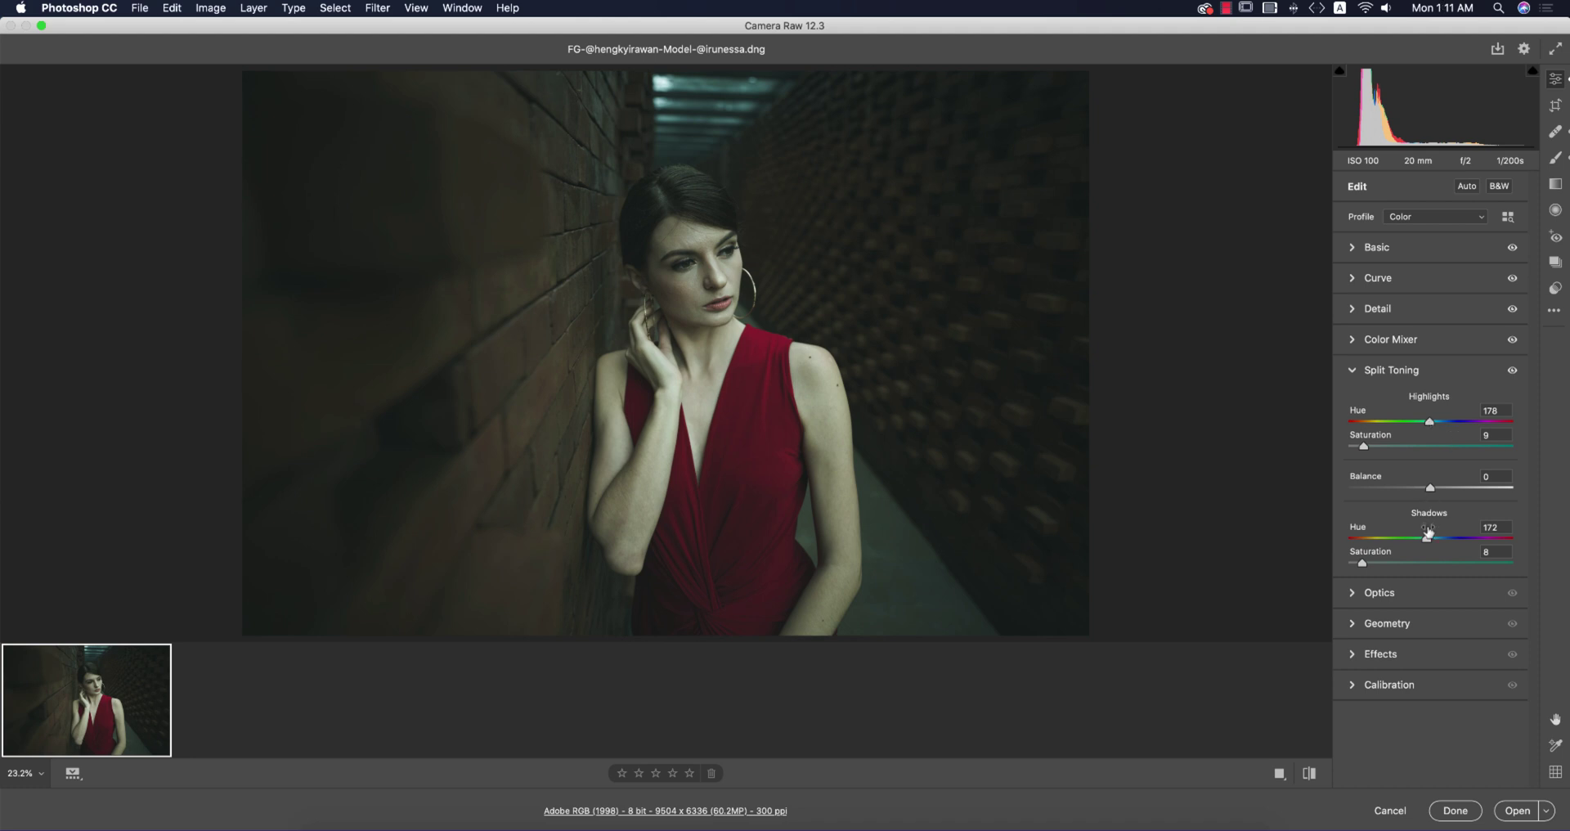
left_click_drag(1427, 540, 1461, 552)
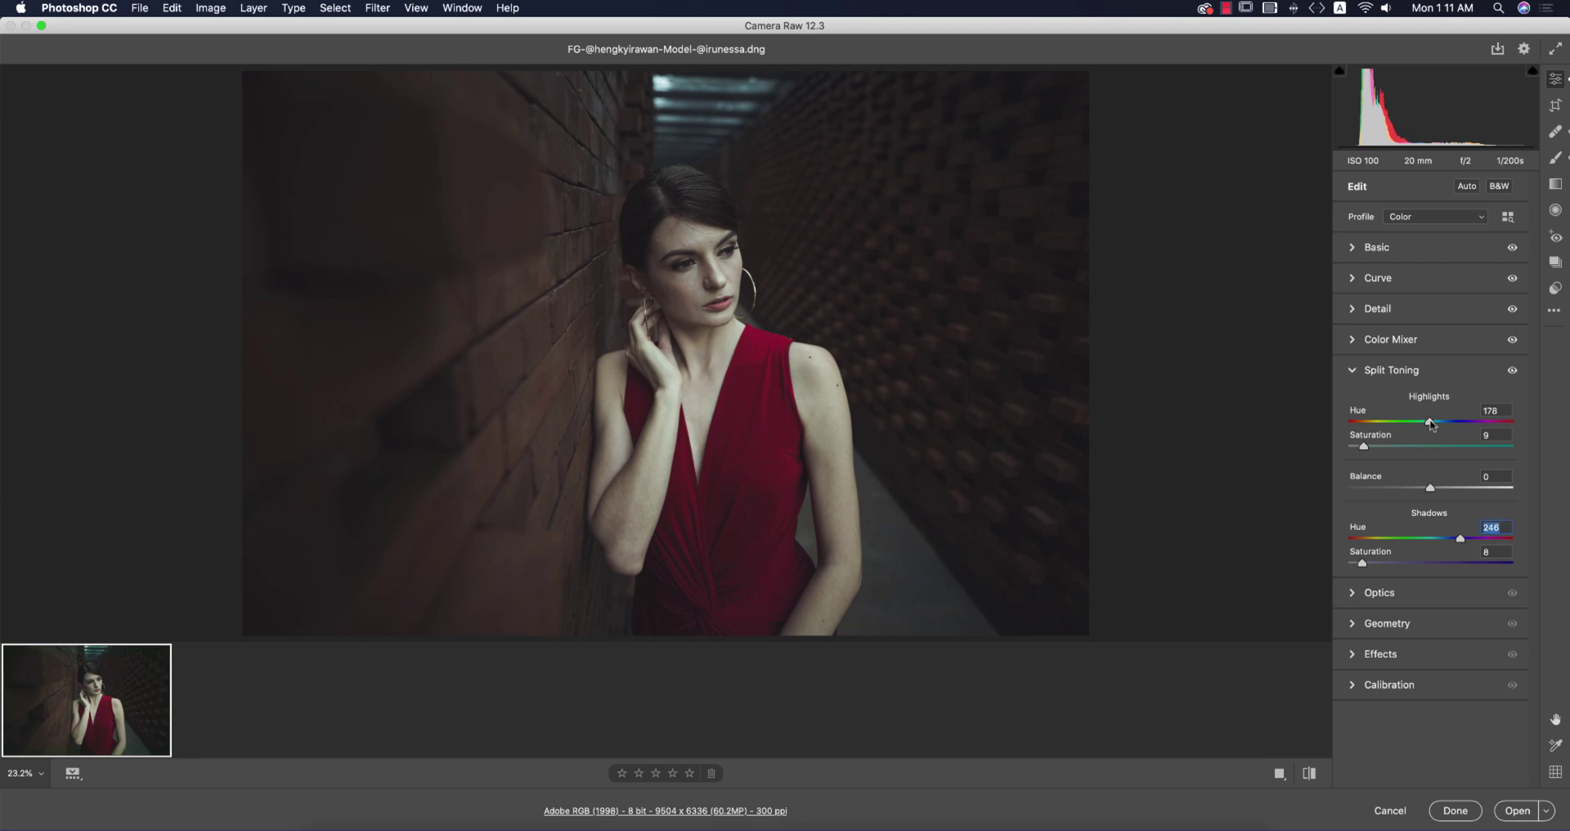
mouse_move(1438, 423)
left_mouse_down()
mouse_move(1458, 425)
mouse_move(1415, 430)
left_mouse_up()
left_click(1357, 372)
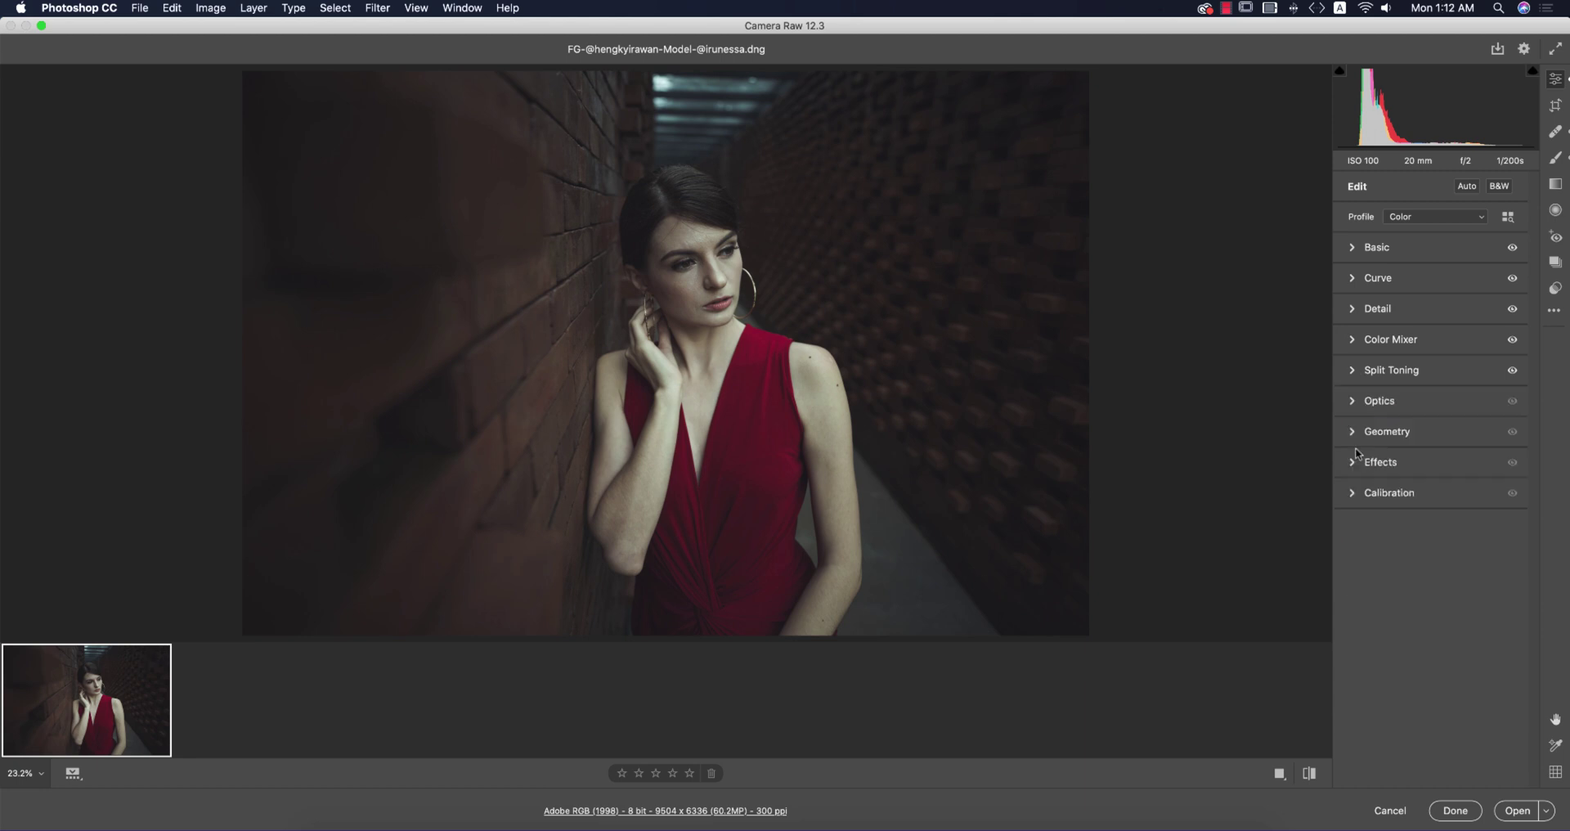
- Calibrate Red Primary to Hue +23, Saturation +54, Green Hue +41 and Blue Hue -29
left_click(1358, 493)
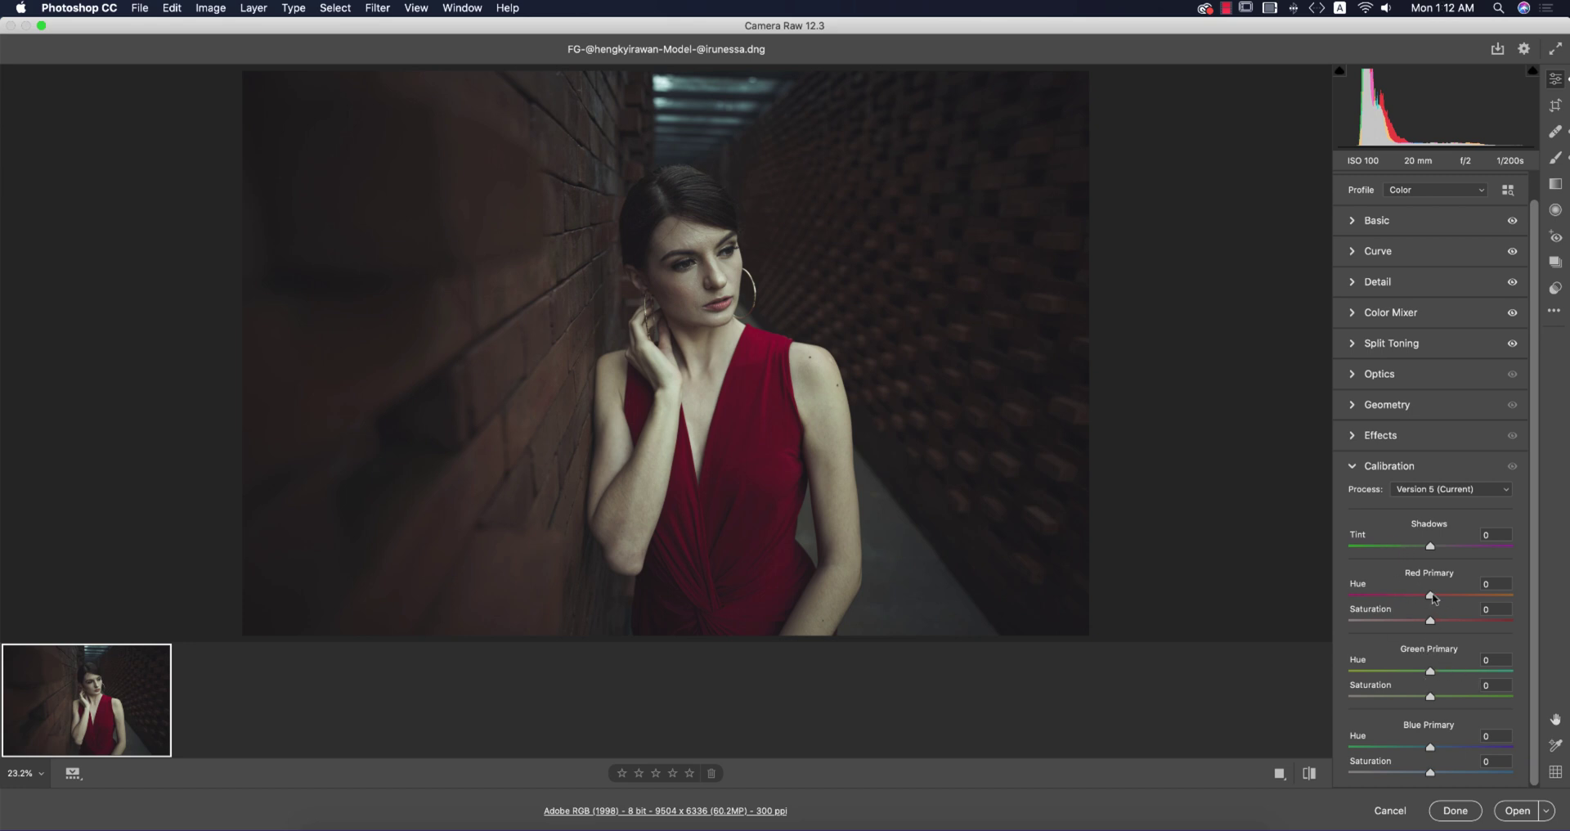
left_click_drag(1433, 598, 1476, 622)
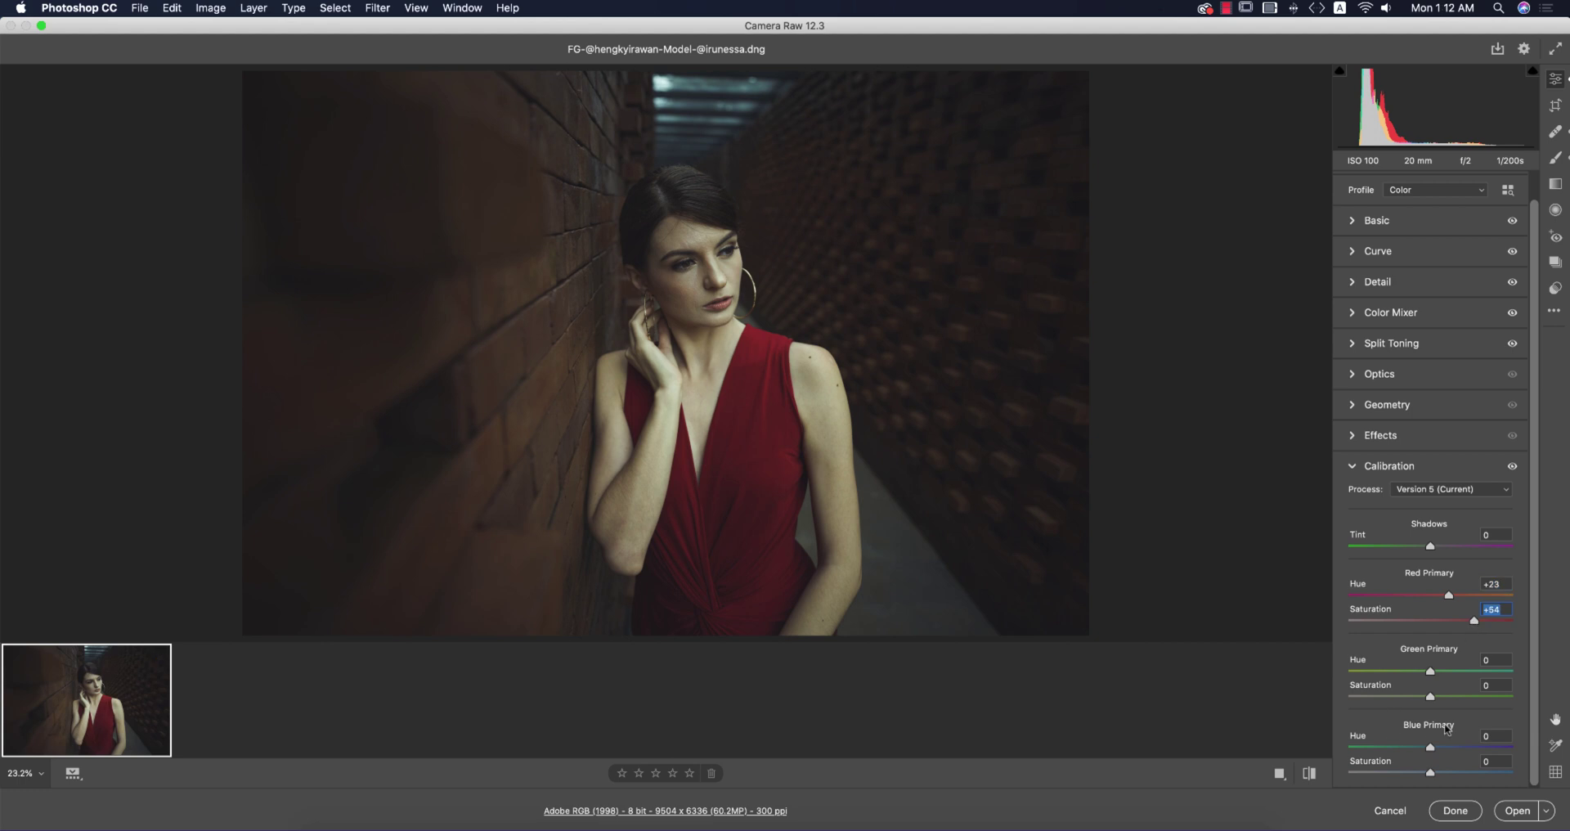
left_click_drag(1430, 671, 1453, 671)
left_click_drag(1430, 747, 1427, 778)
left_click_drag(1454, 674, 1456, 673)
left_click(1351, 468)
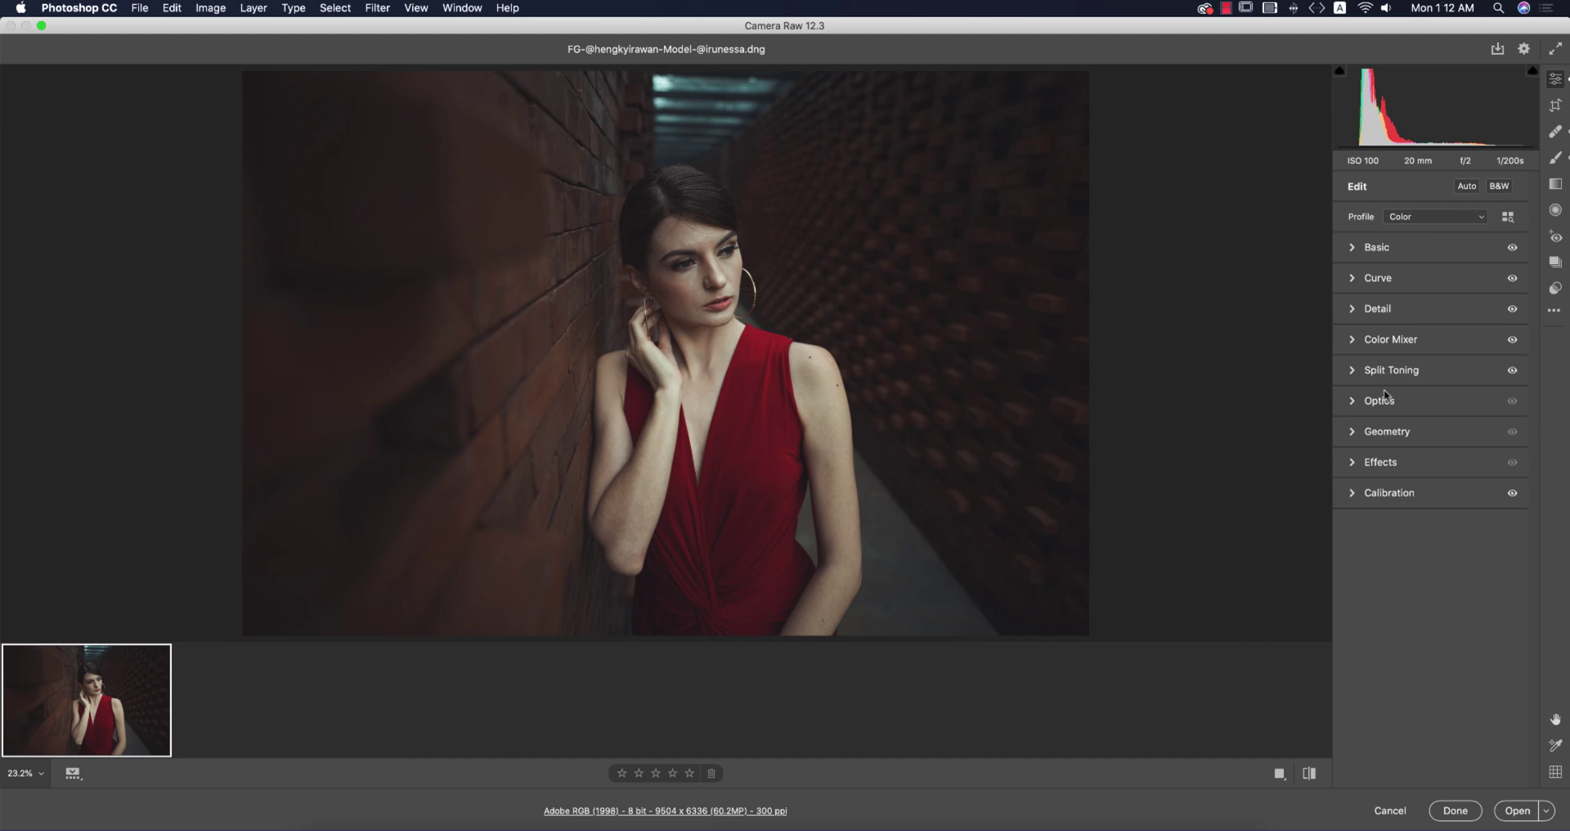
left_click(697, 281)
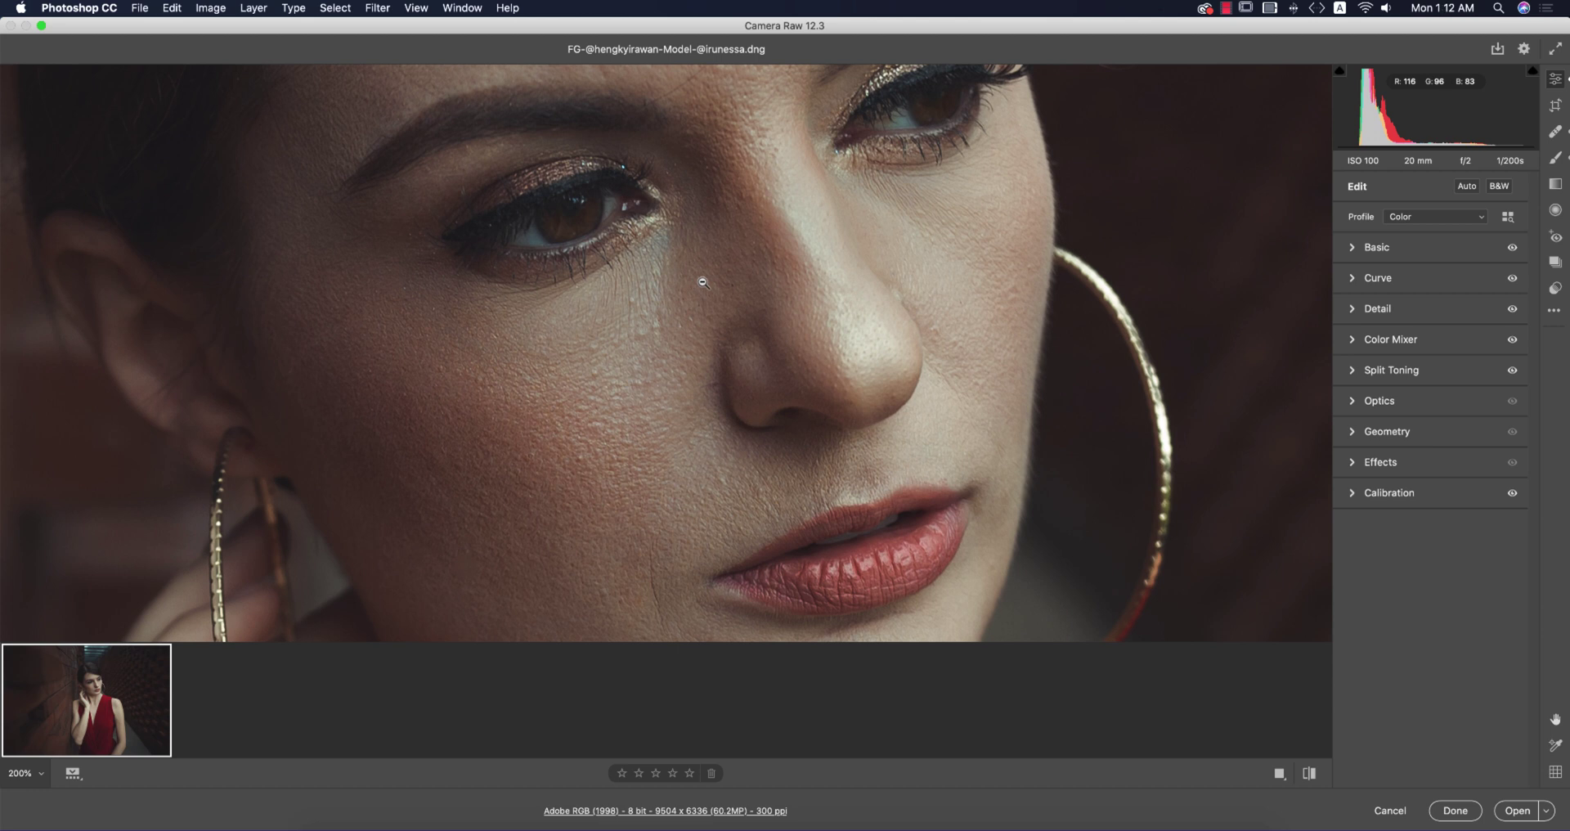
scroll(785, 336, "down", 1)
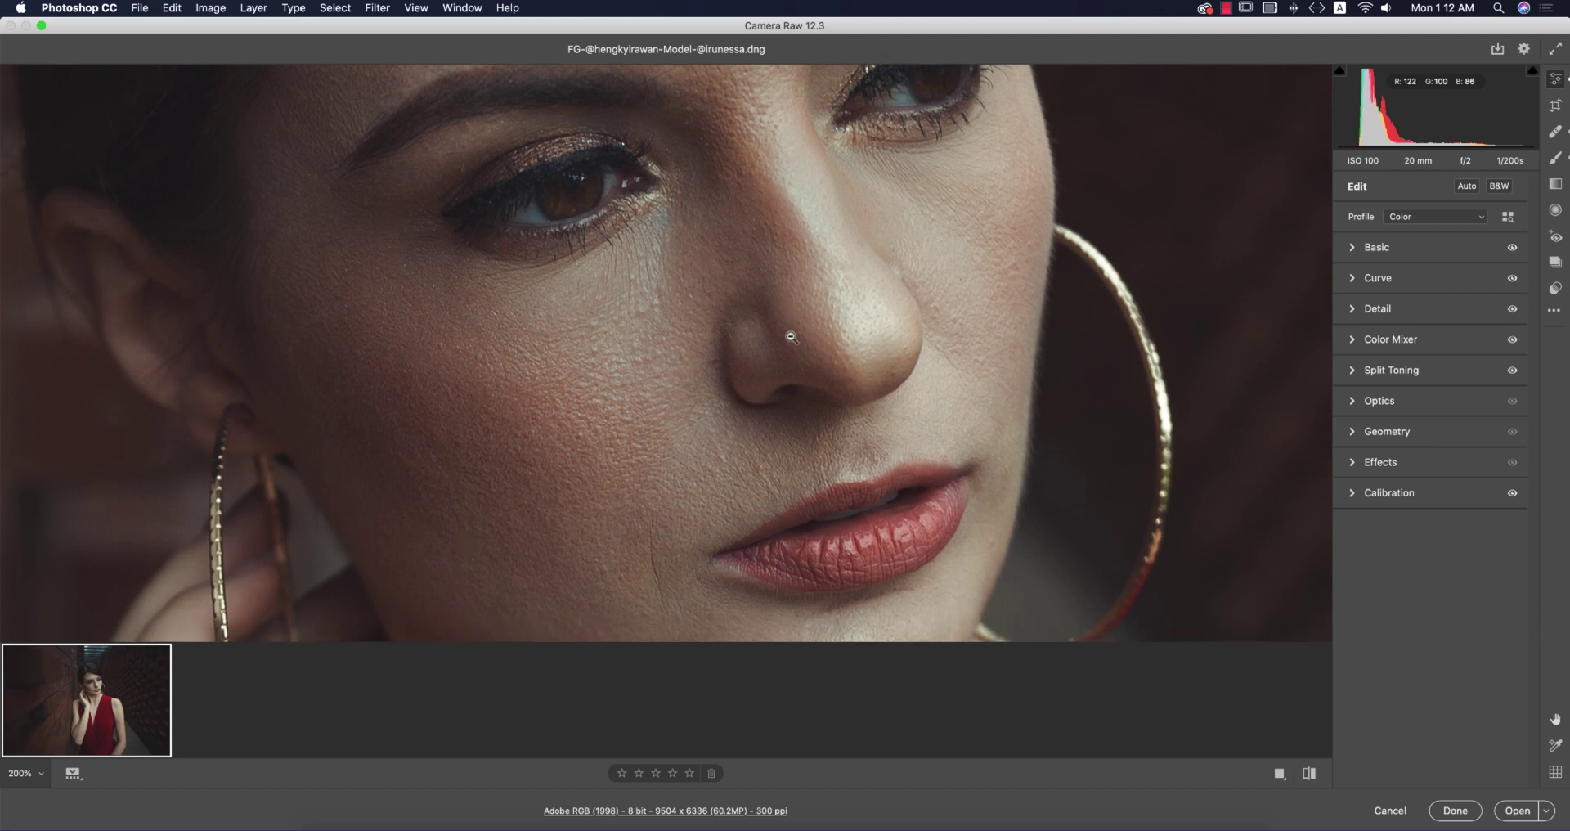
left_click(791, 336, "alt")
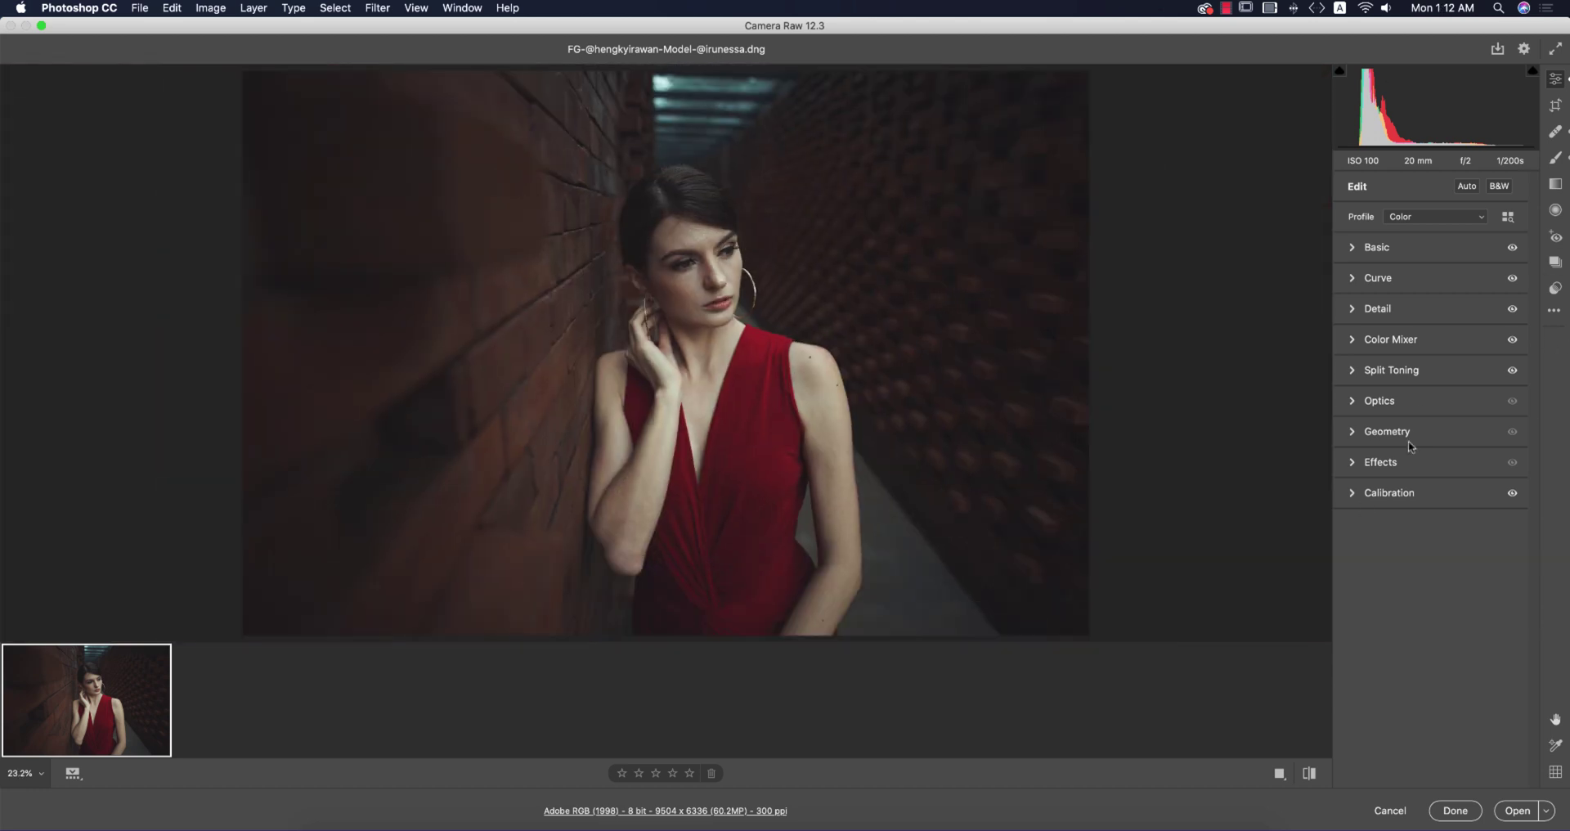
- Save the Camera Raw settings as red.xmp in the Apps And Work > 11-7-2020 folder
left_click(1553, 312)
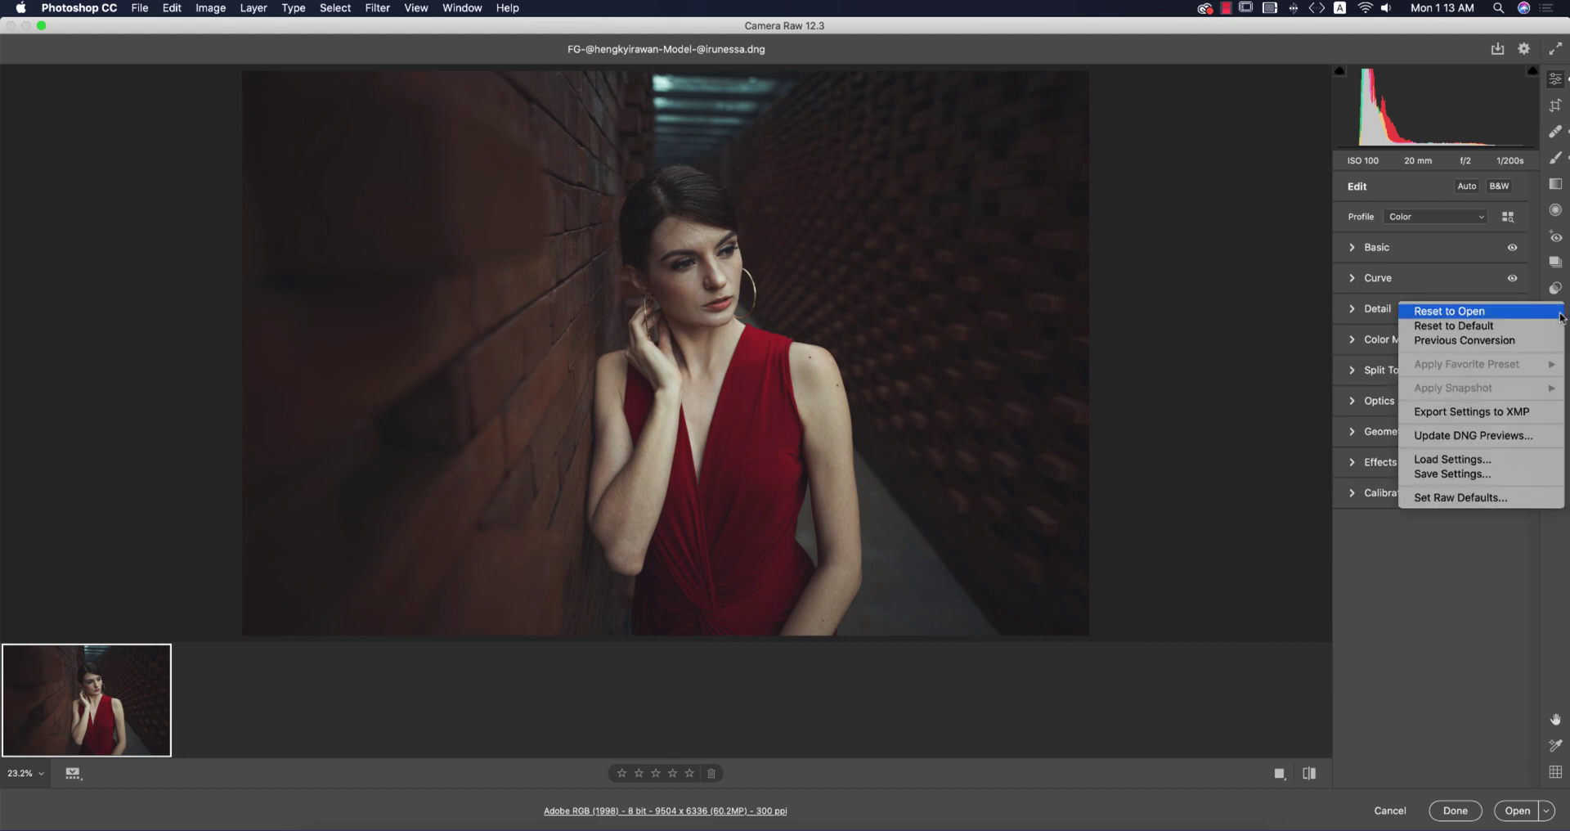
left_click(1459, 474)
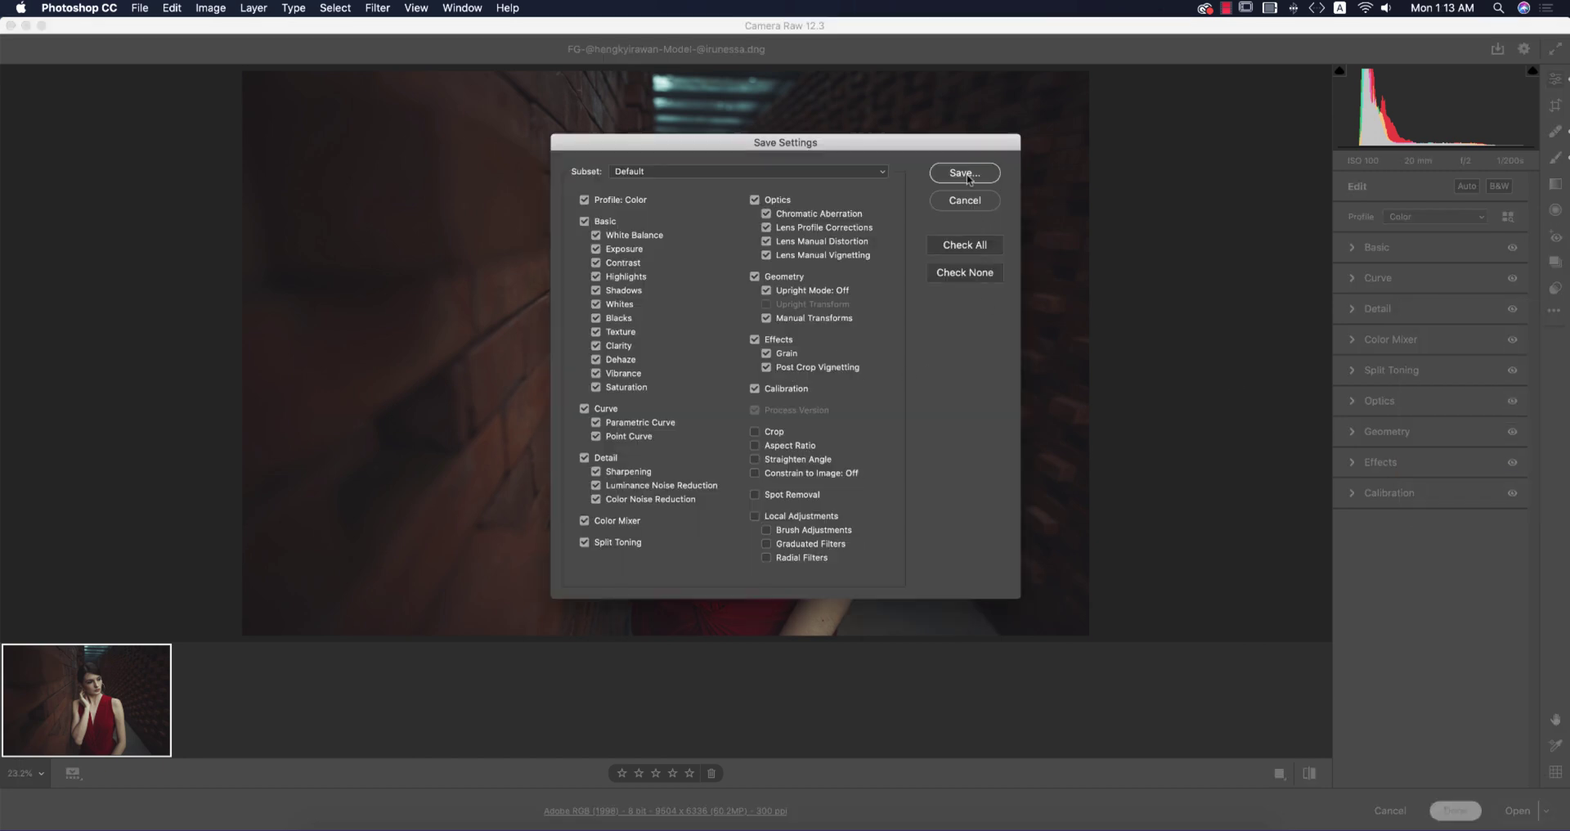
left_click(968, 175)
left_click(139, 390)
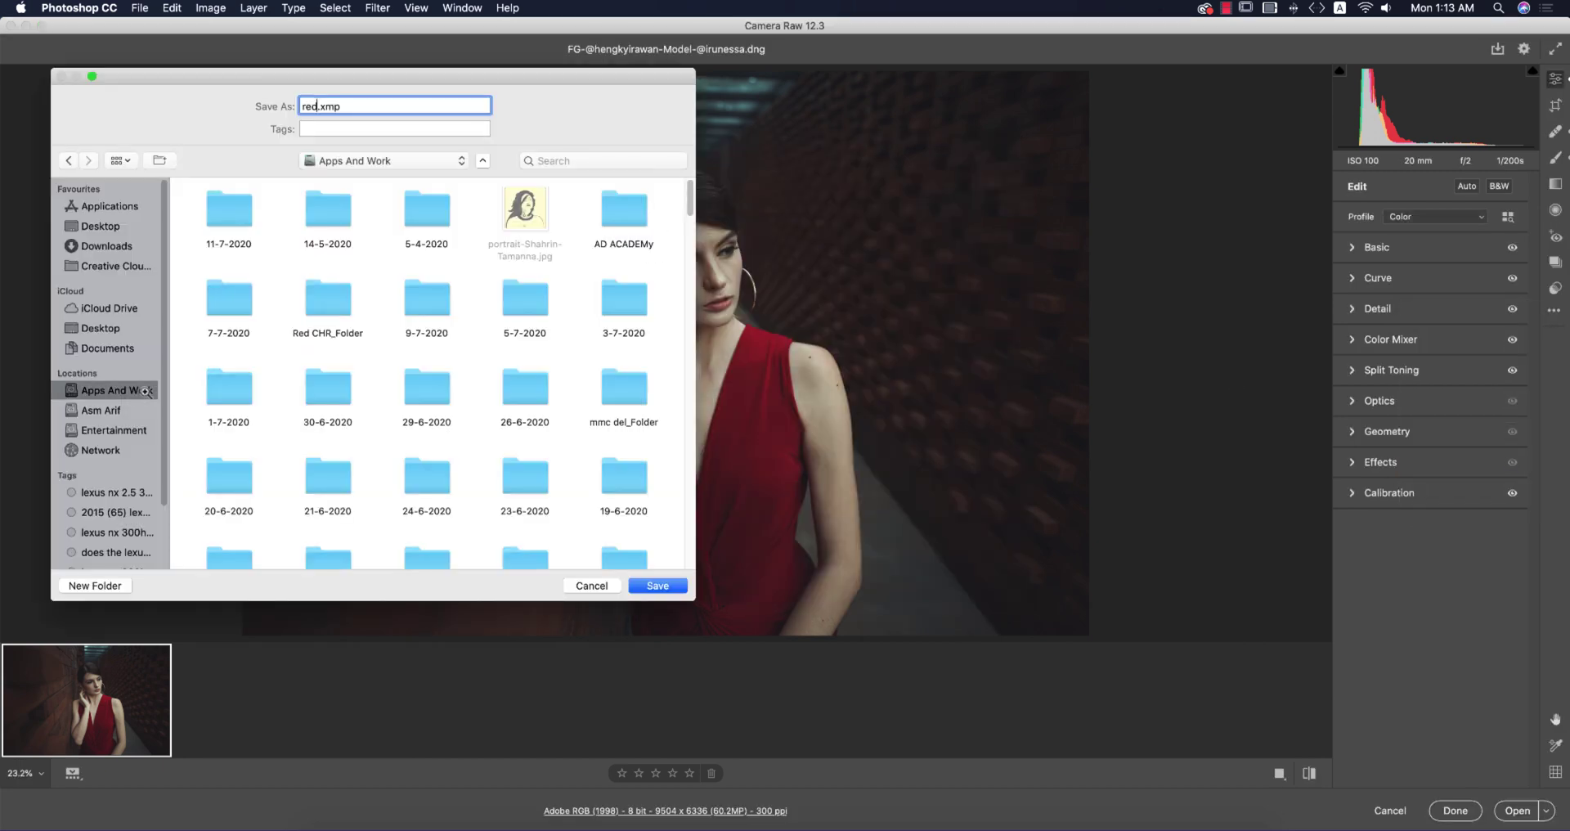
left_click(241, 232)
double_click(255, 214)
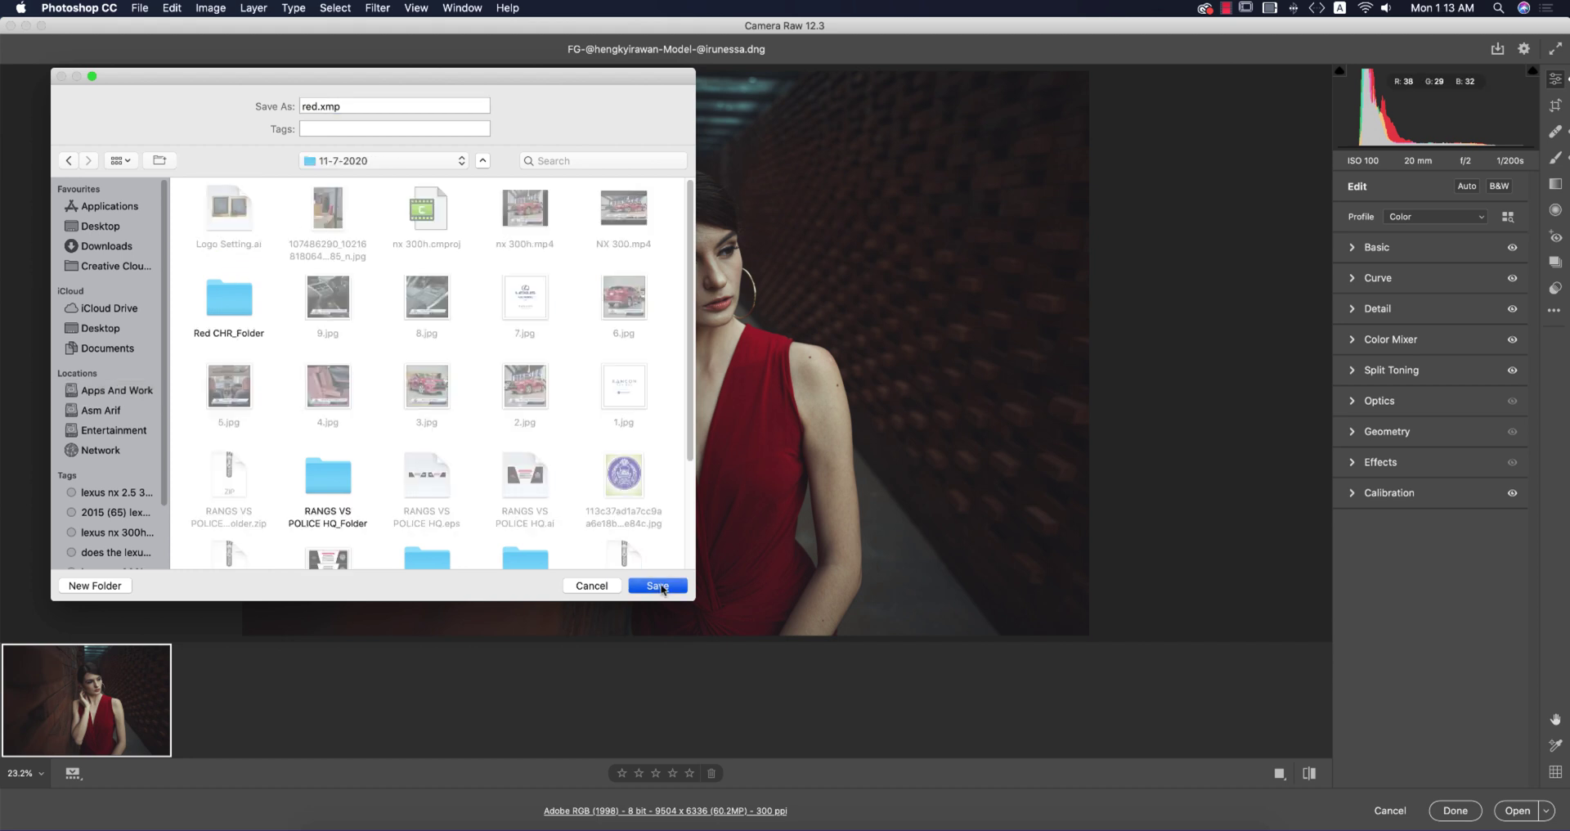
left_click(657, 586)
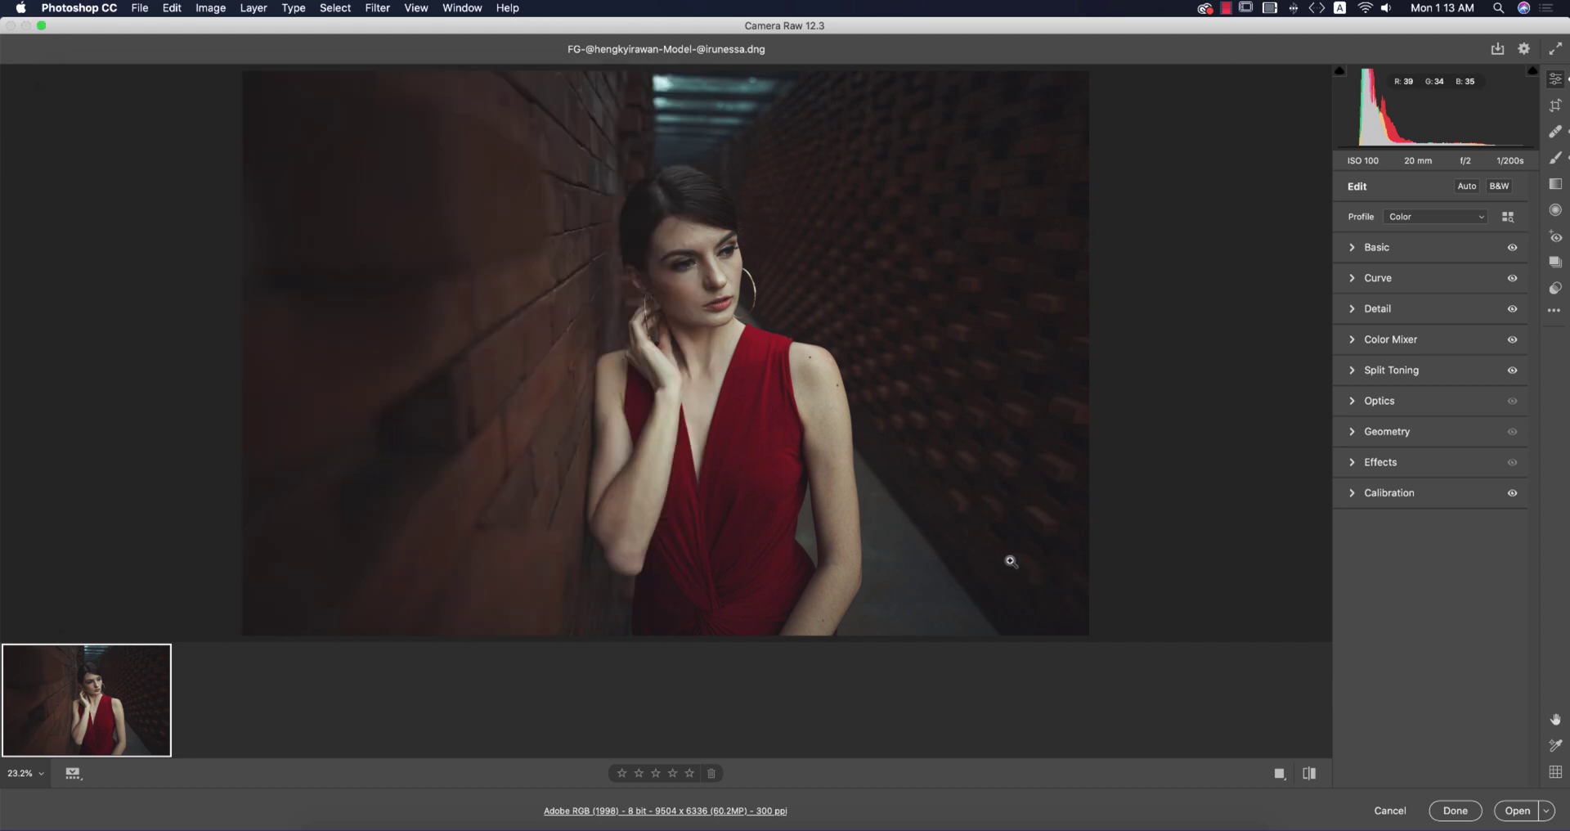
left_click(1547, 811)
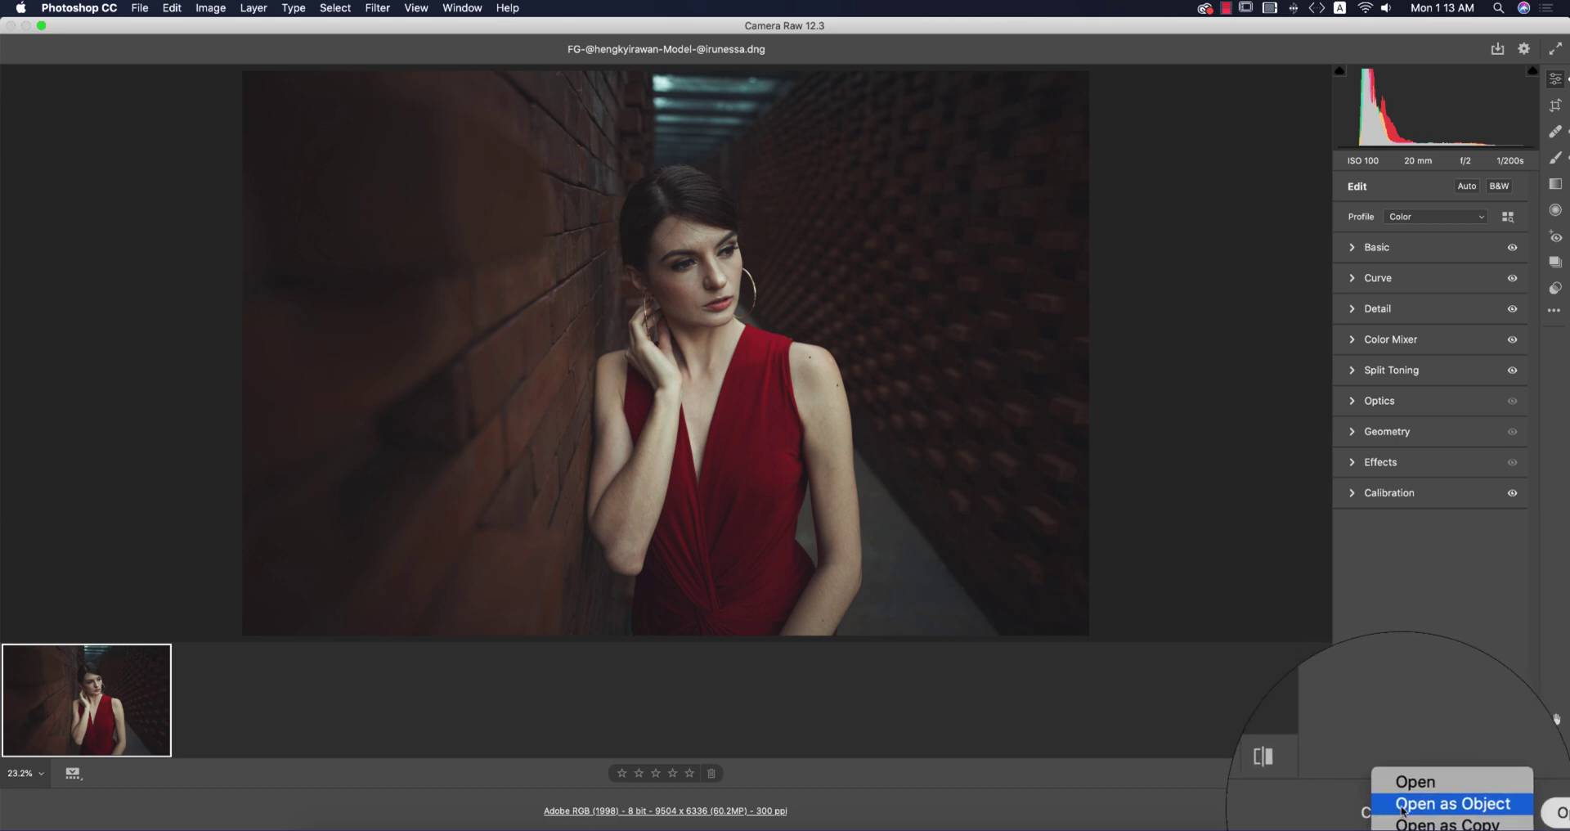
- Open the portrait in Photoshop as a smart object, reopening and re-accepting its raw settings
left_click(1417, 810)
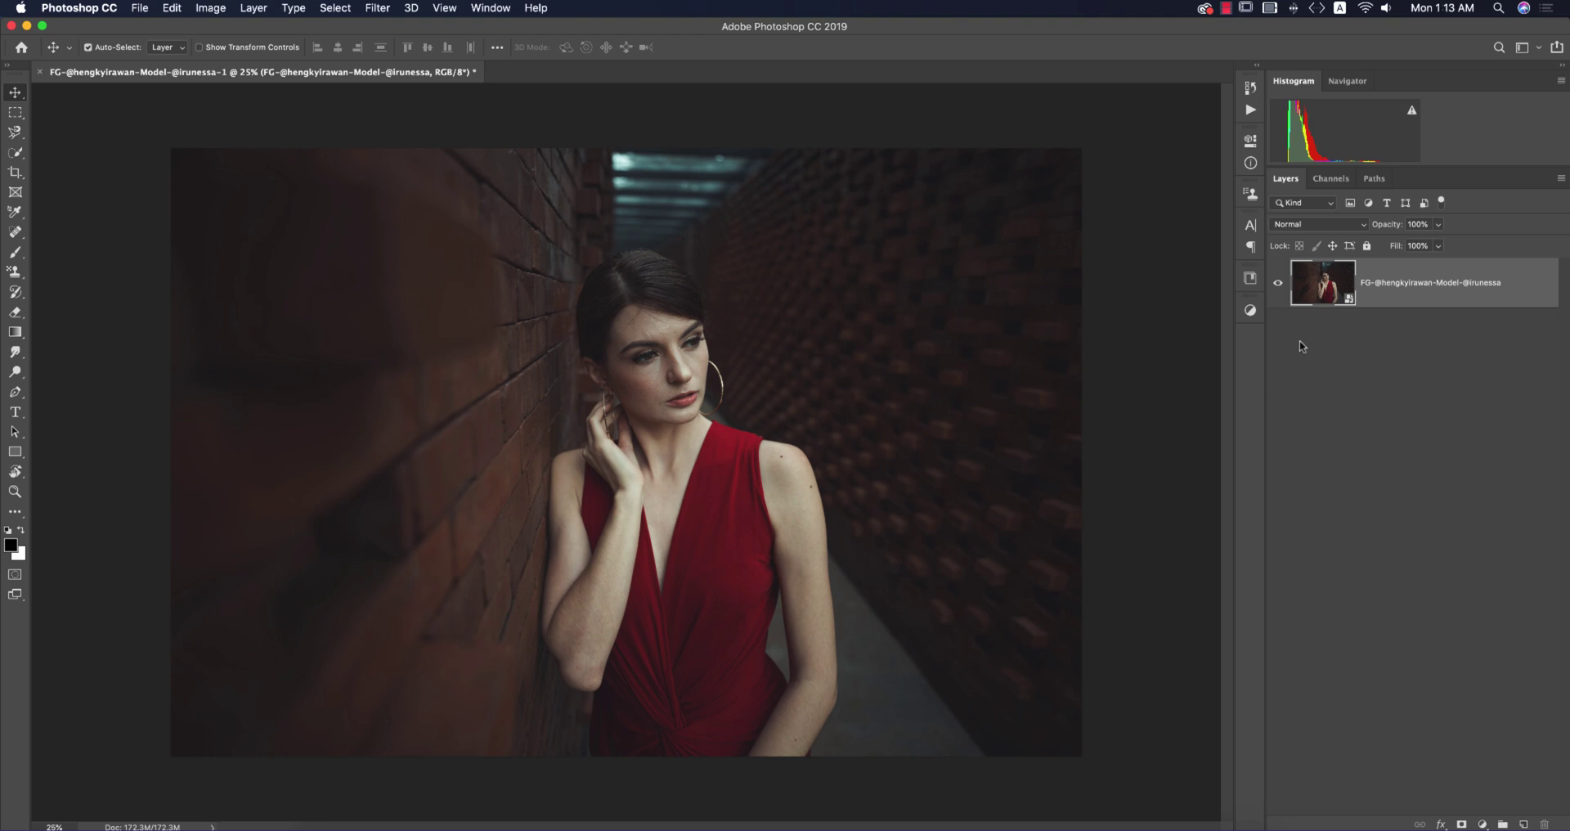
double_click(1351, 305)
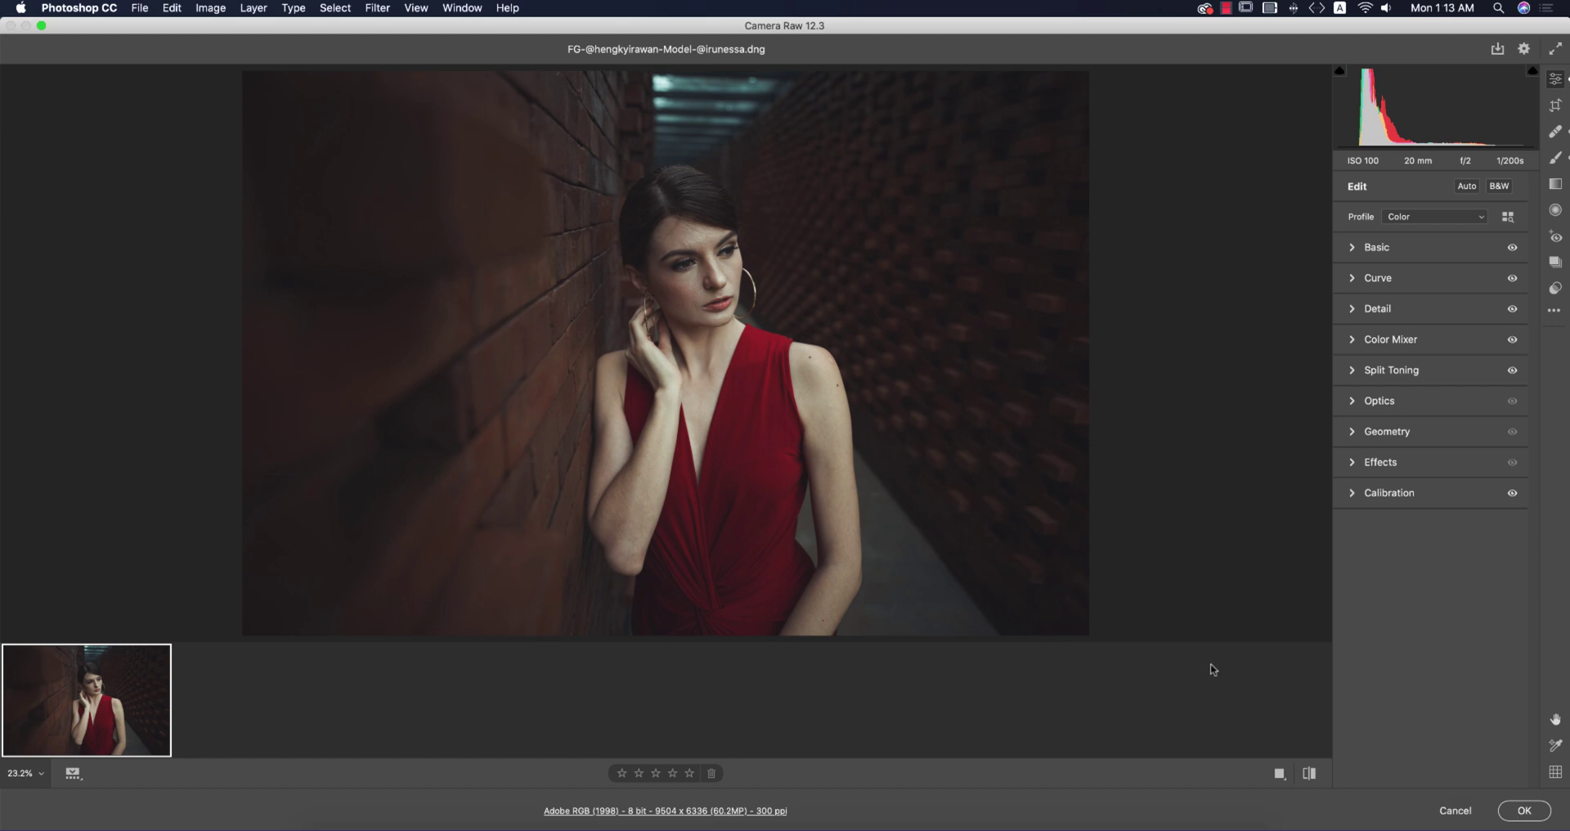
left_click(1525, 810)
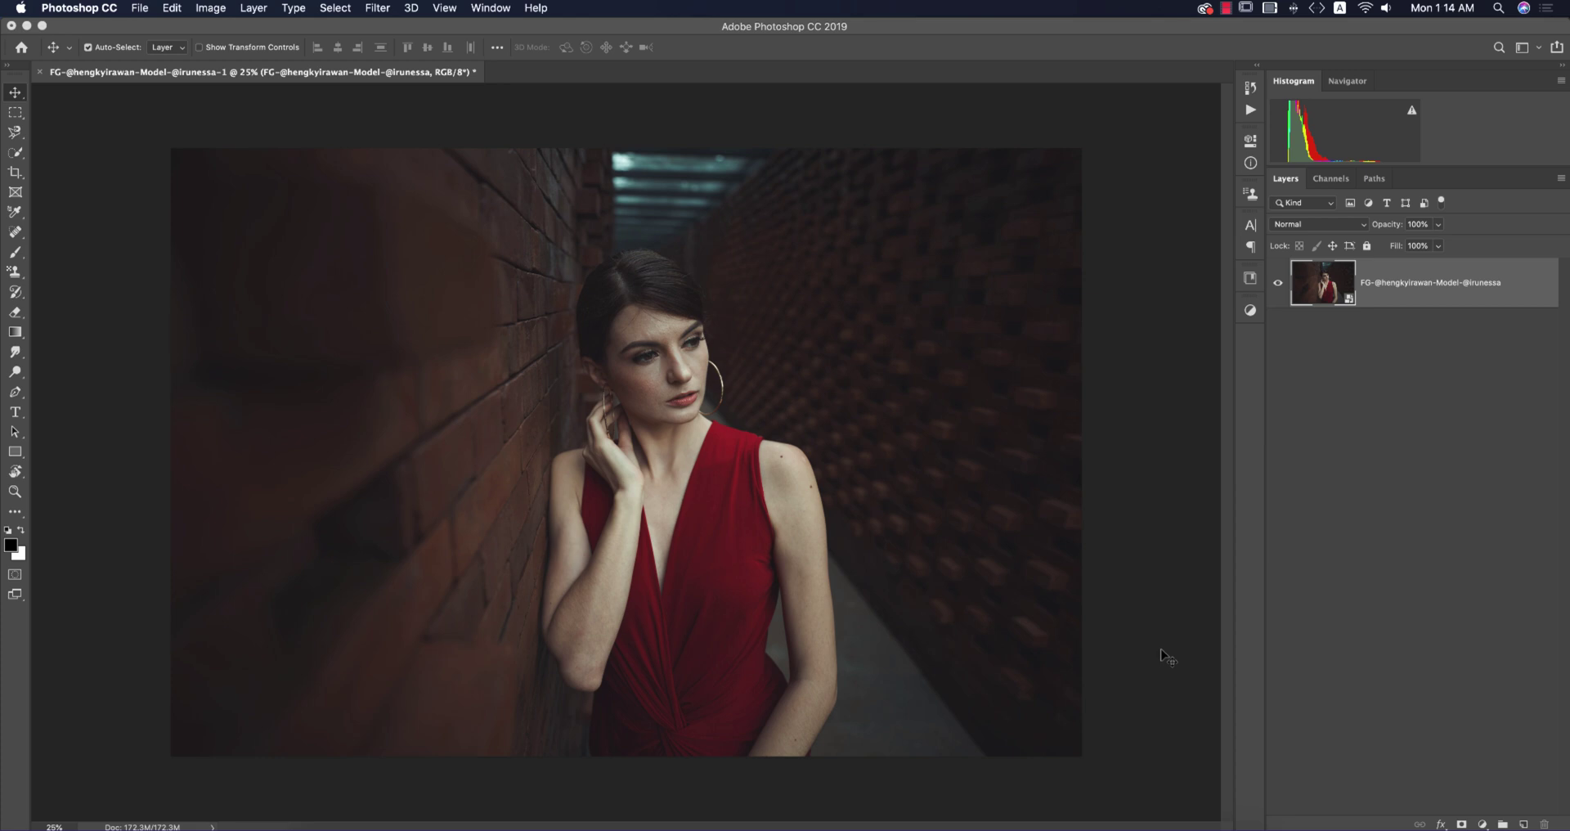
- Duplicate the photo layer twice and name the copies H and S
key("super+equal")
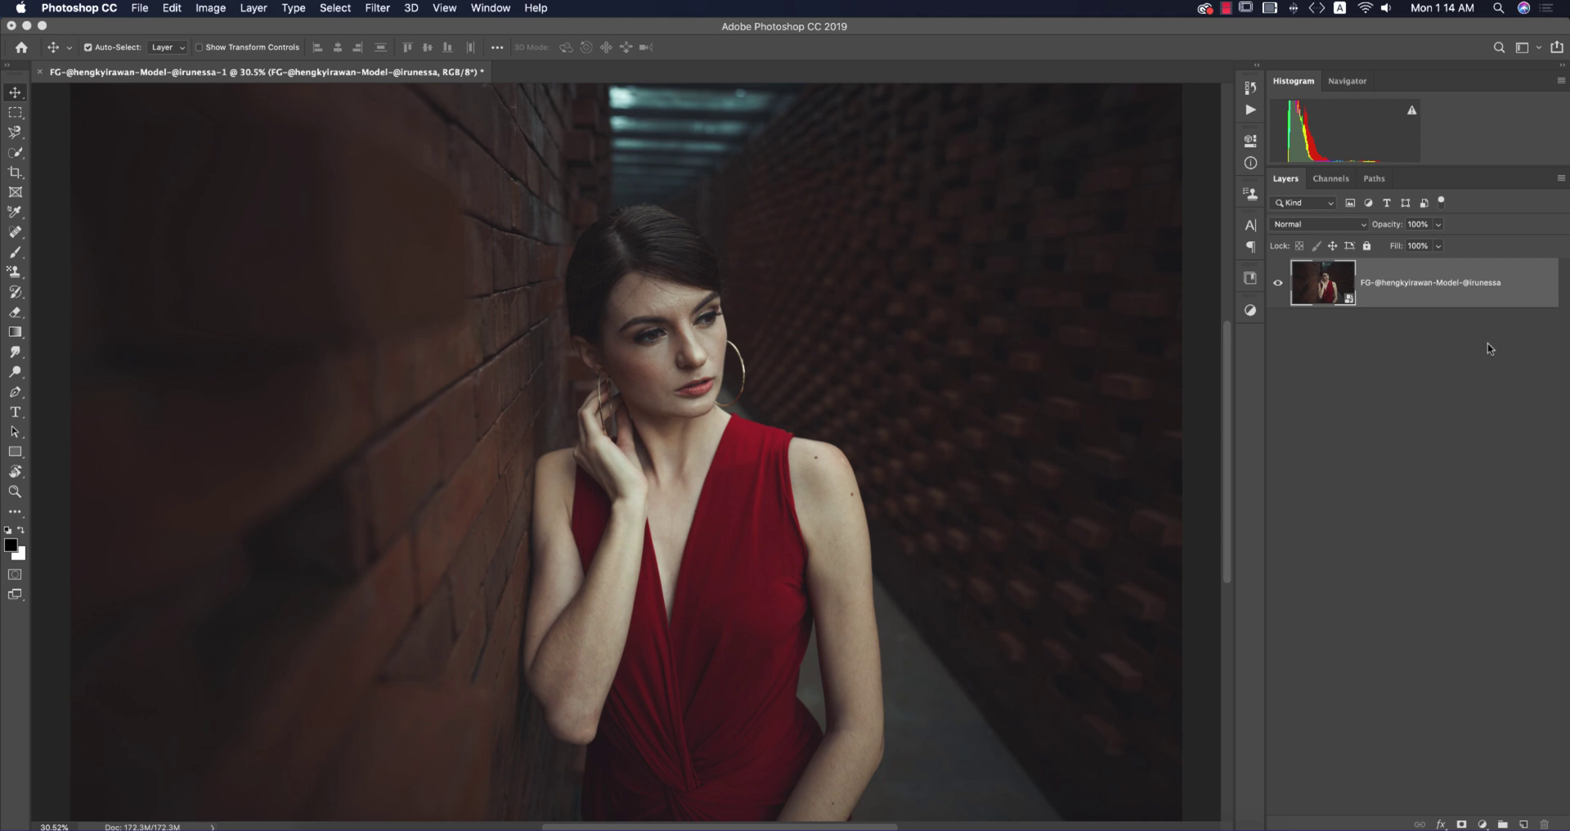
key("ctrl+j")
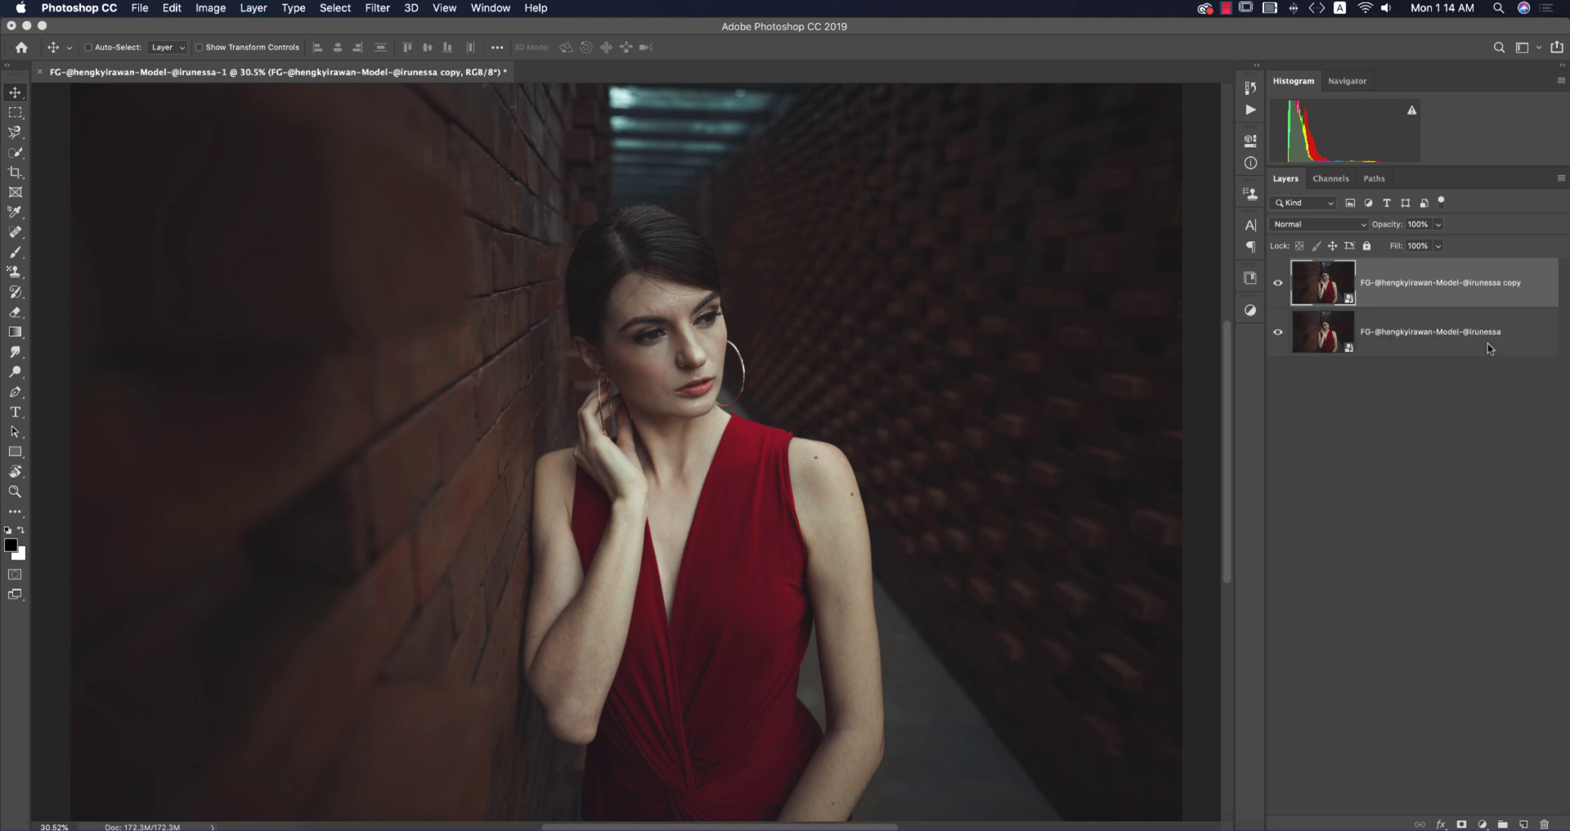
key("ctrl+j")
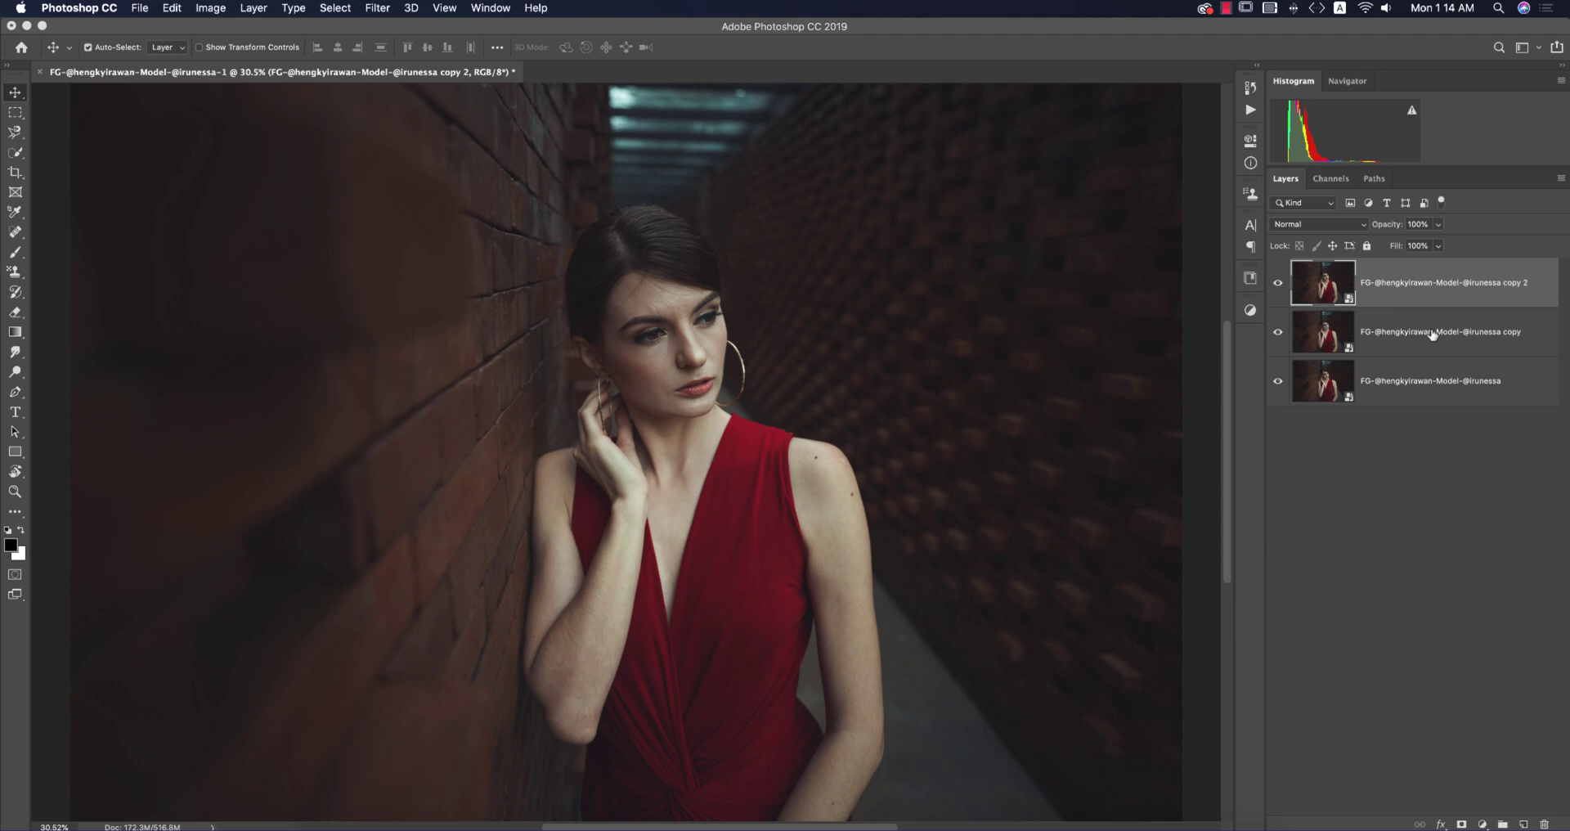
double_click(1433, 334)
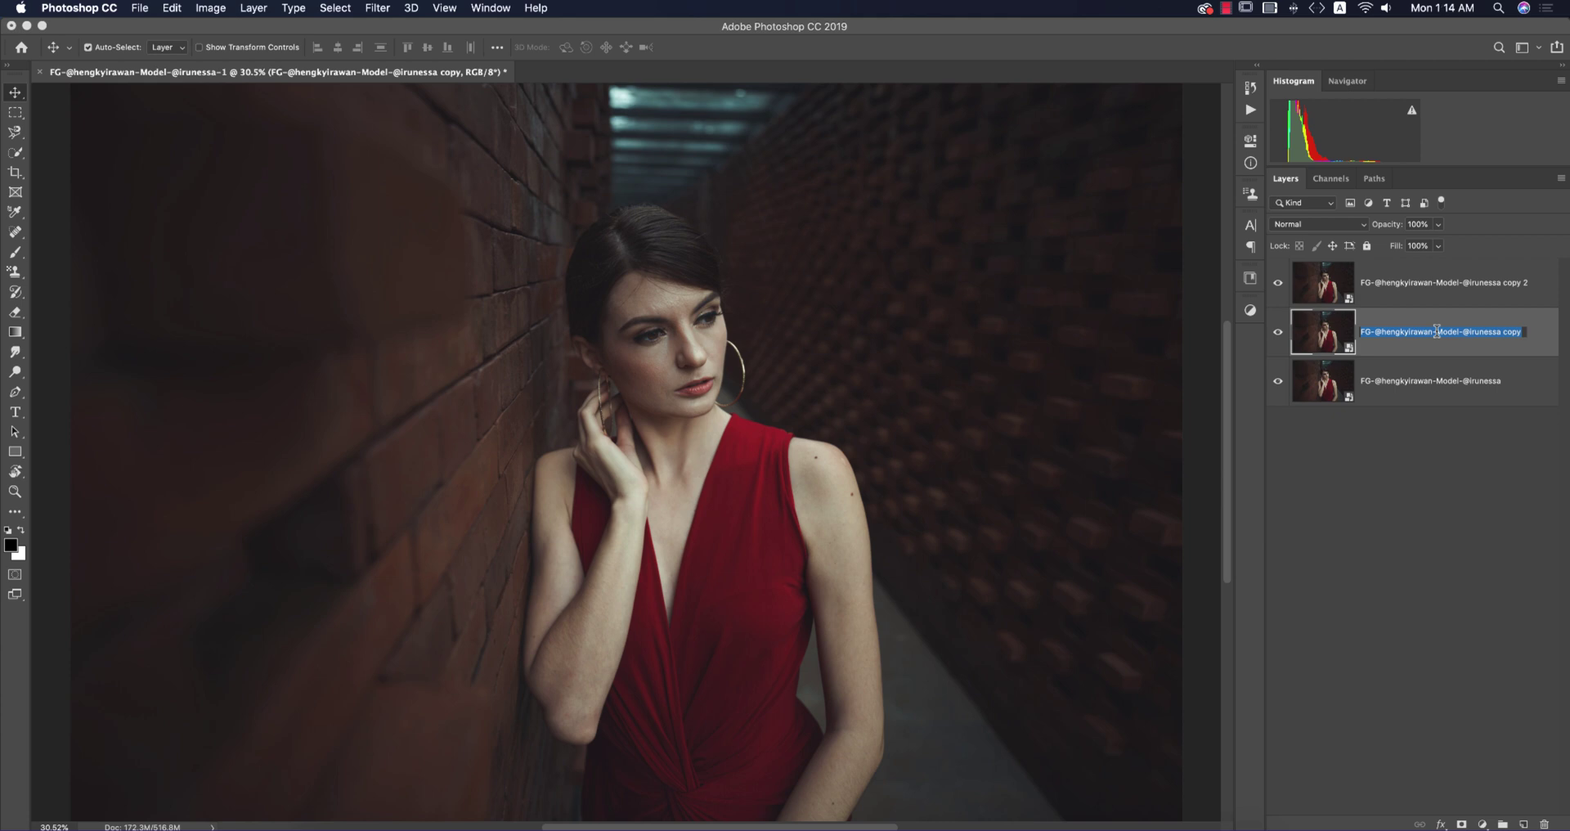
type("S")
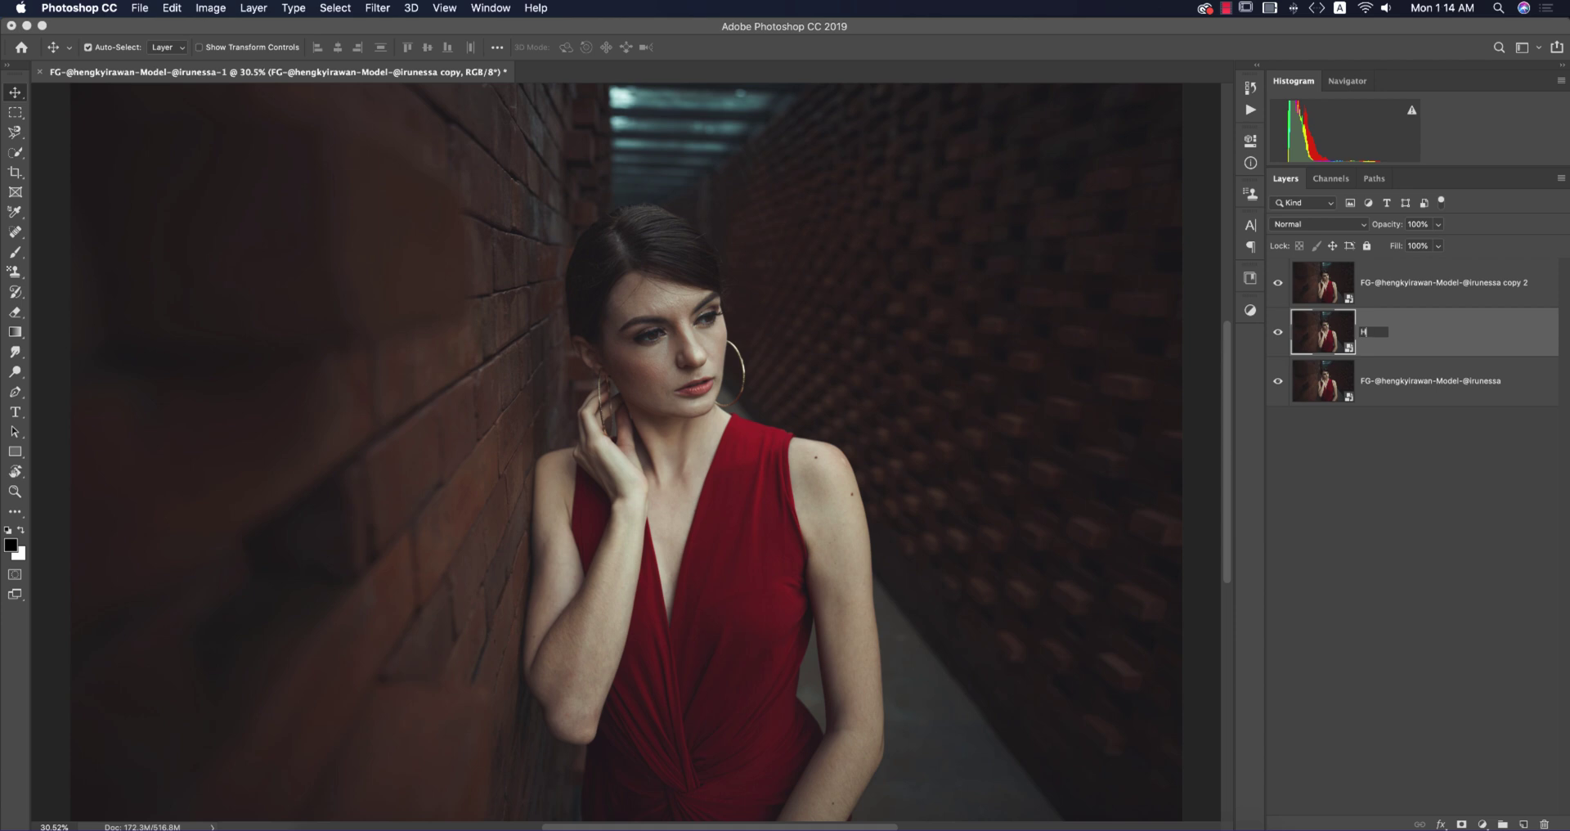
key("Return")
double_click(1417, 282)
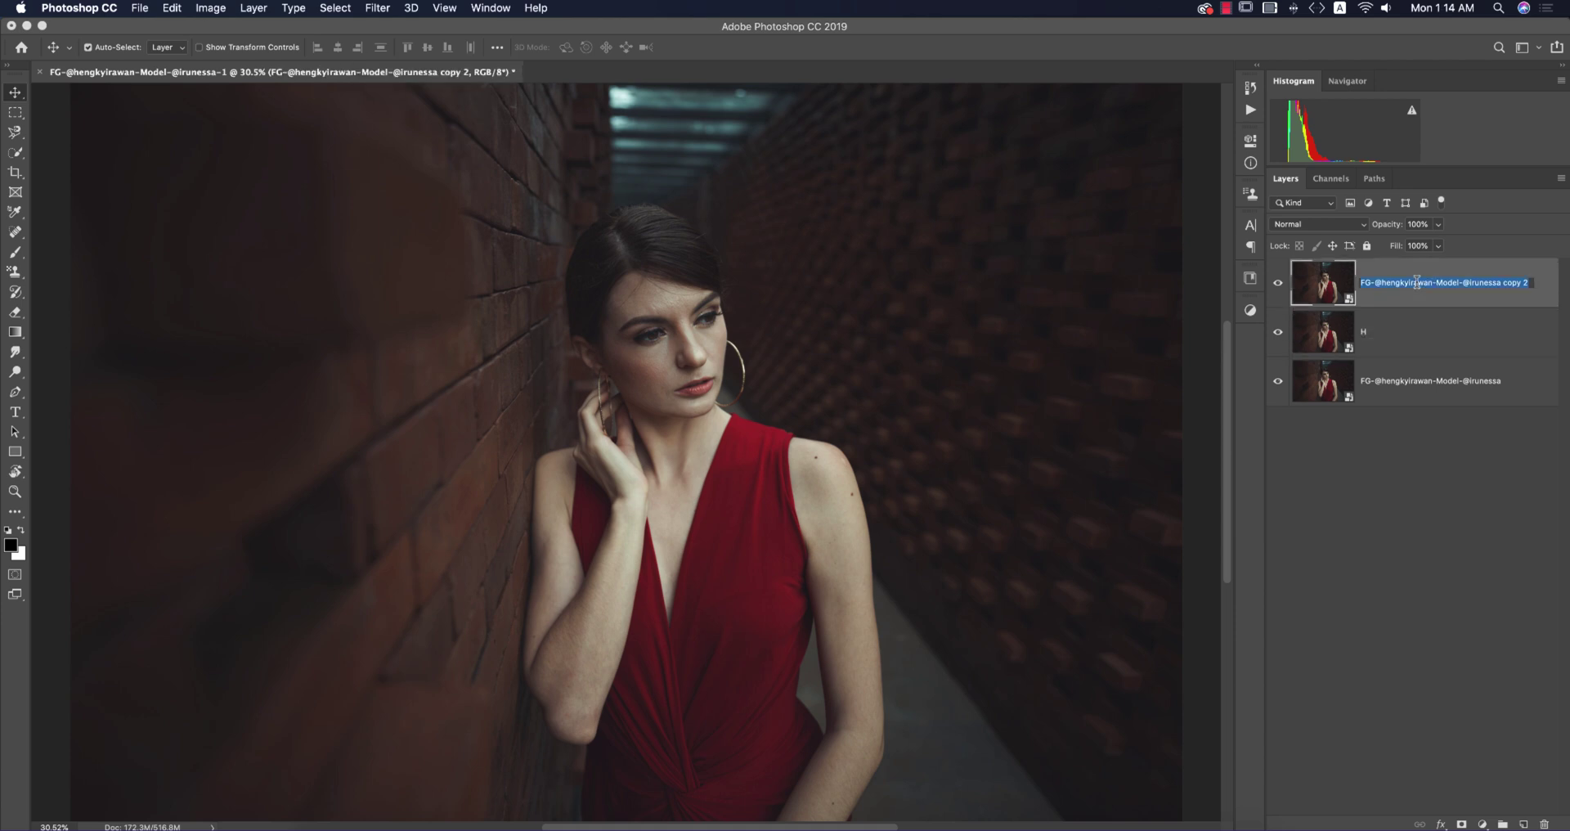
type("S")
key("Return")
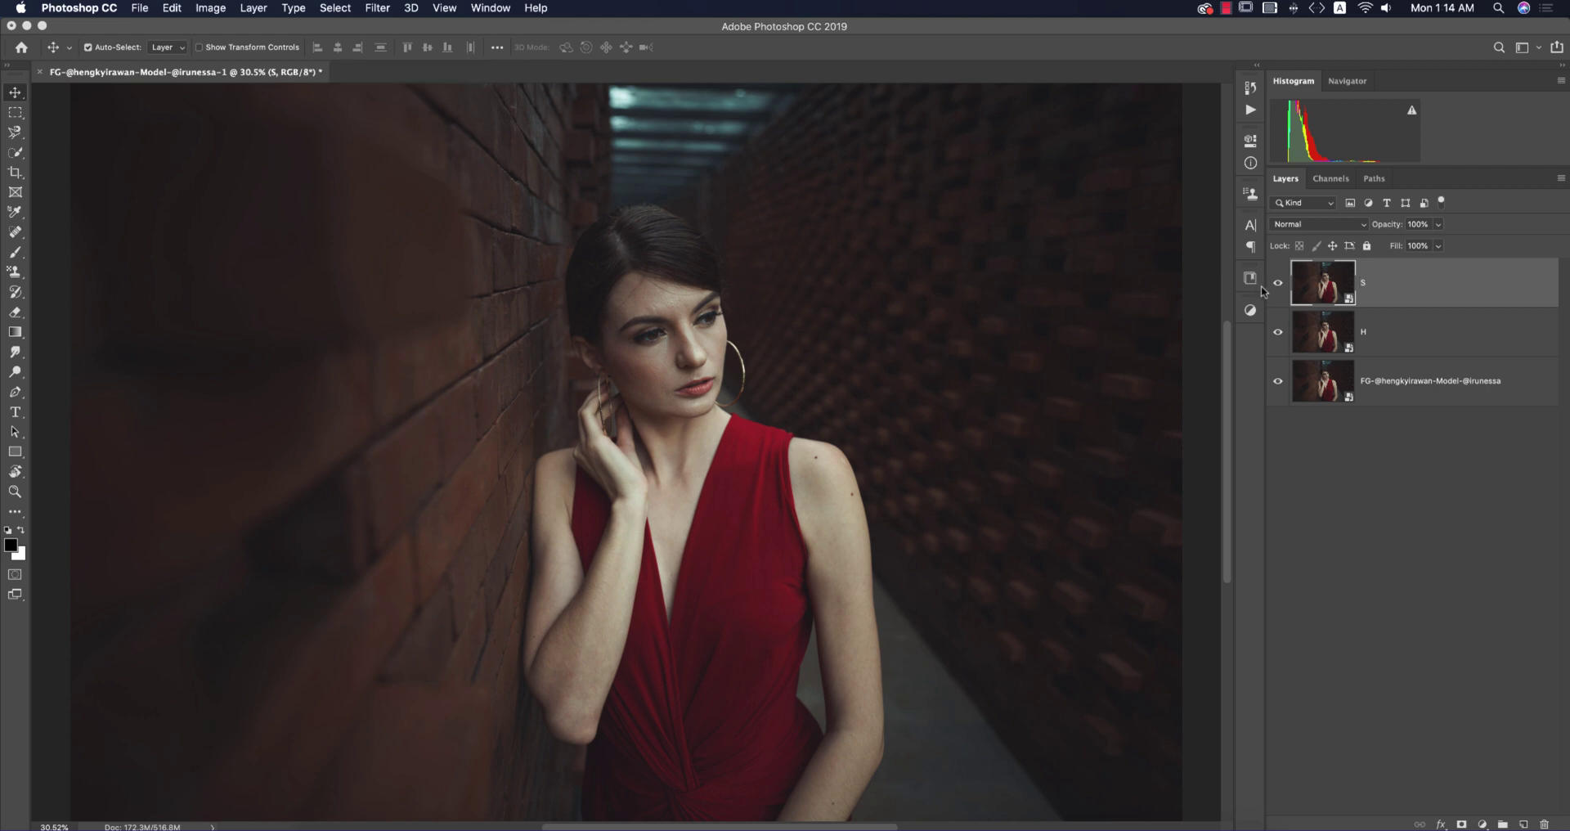
- Hide layer S and set layer H to the Screen blend mode
left_click(1278, 286)
left_click(1426, 336)
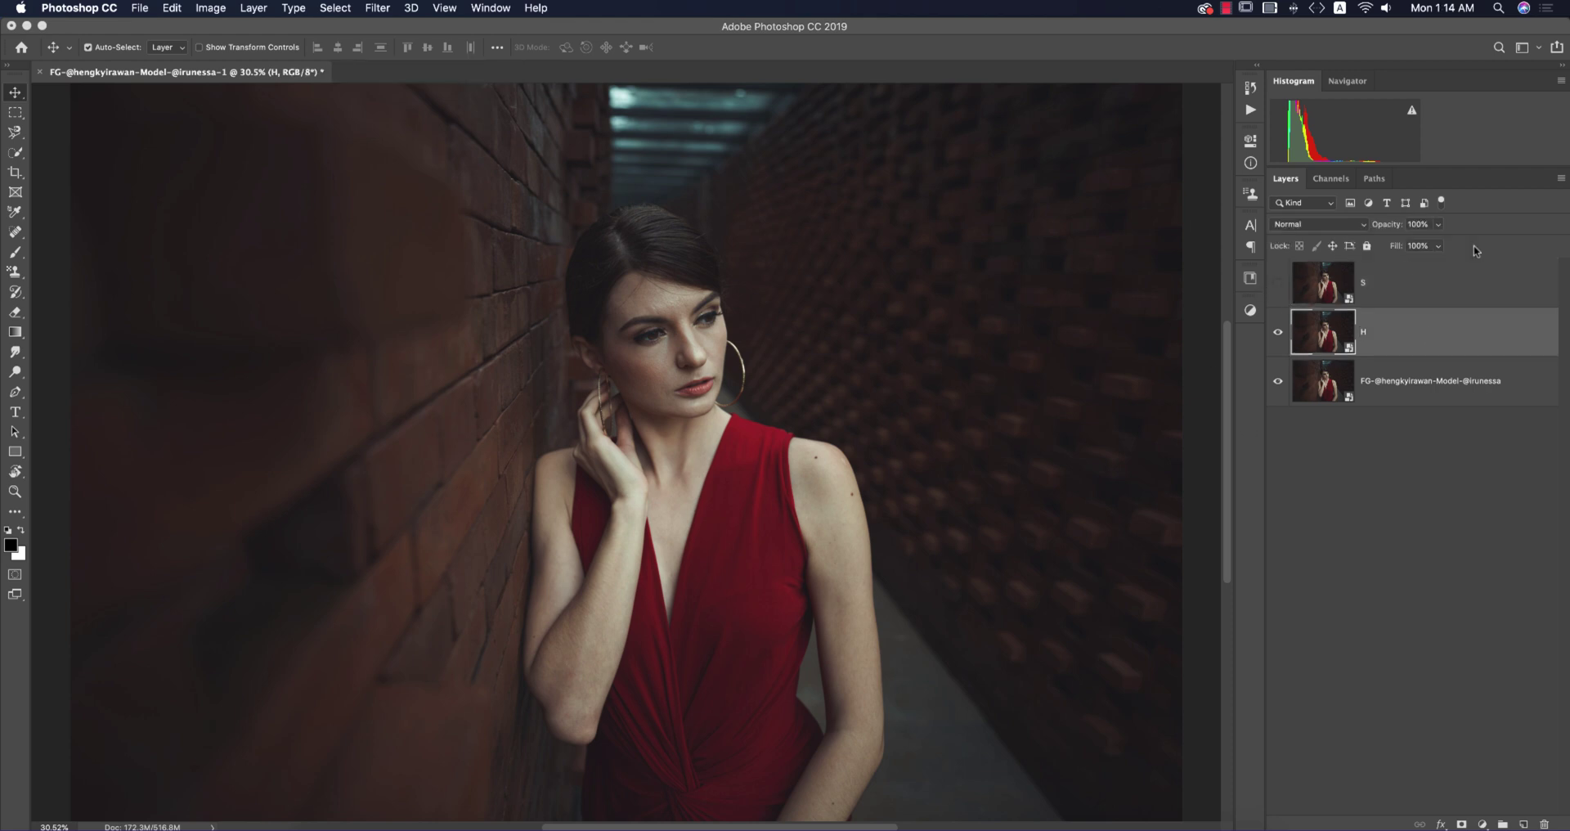
left_click(1321, 224)
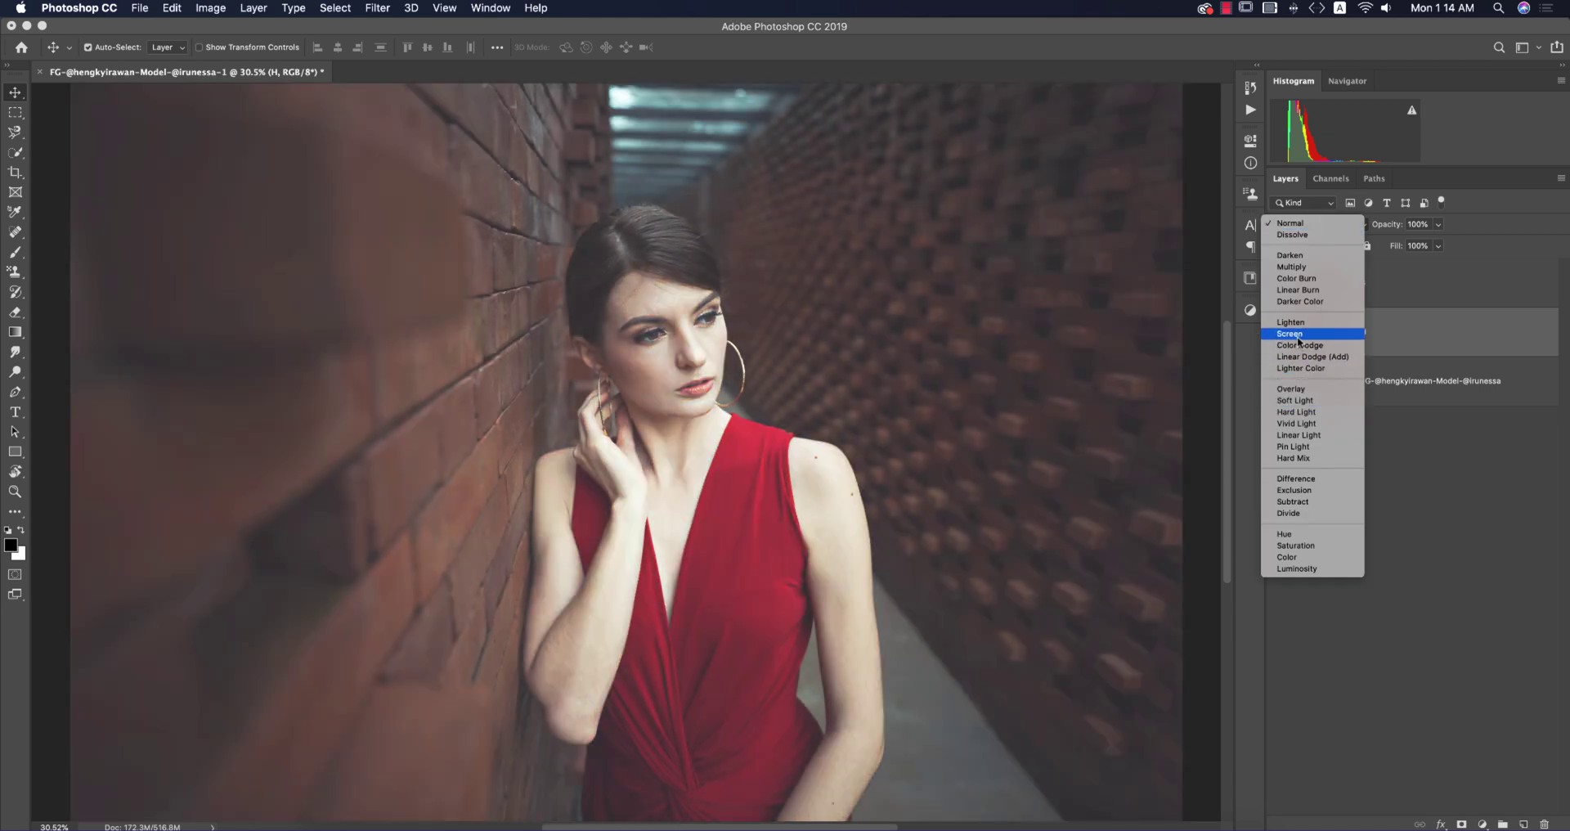
left_click(1290, 333)
right_click(1454, 342)
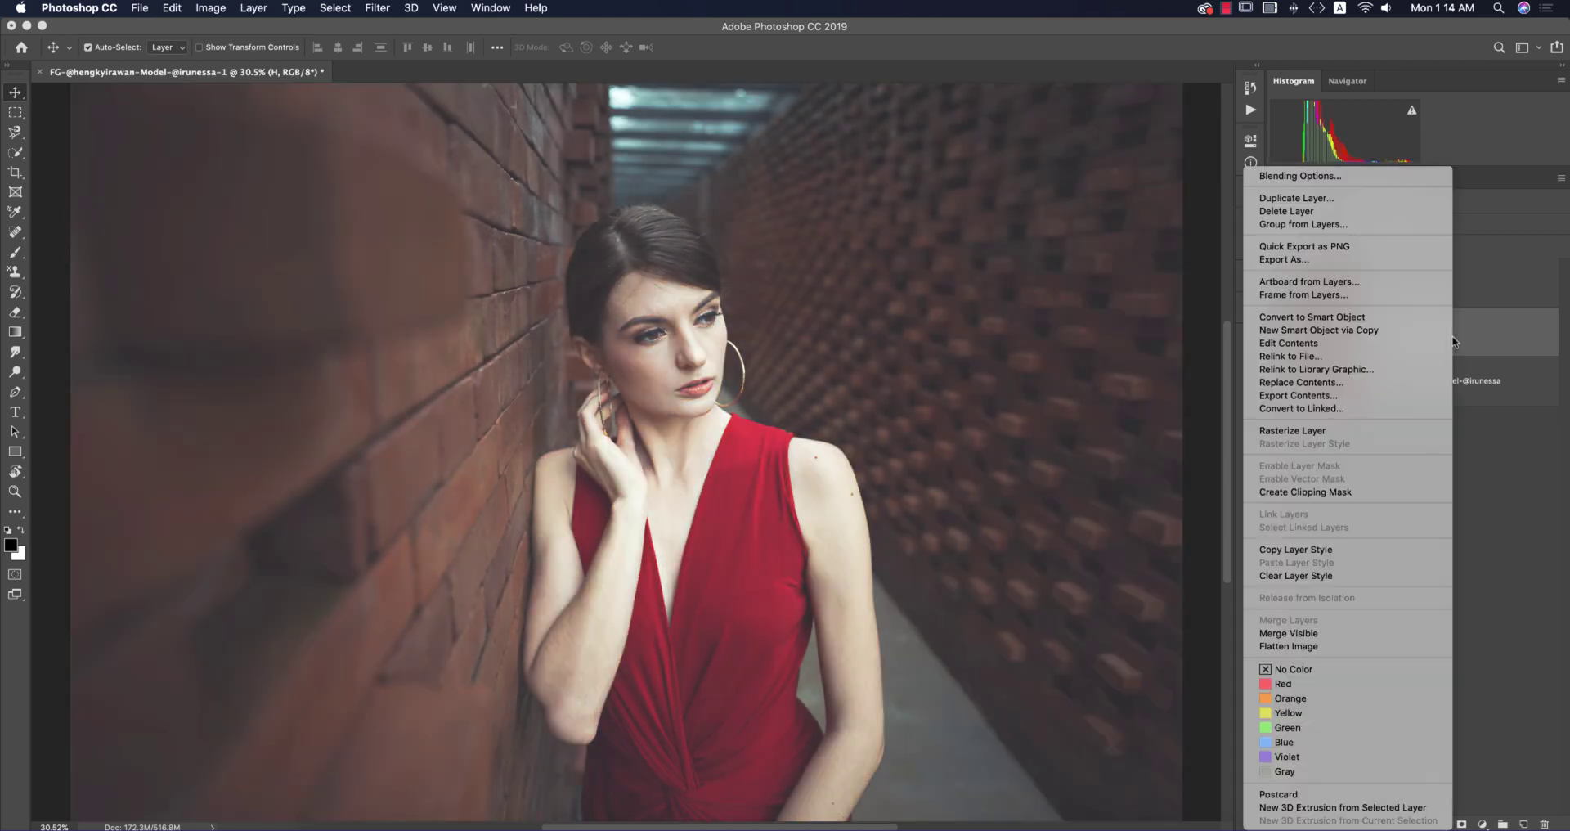
left_click(1259, 174)
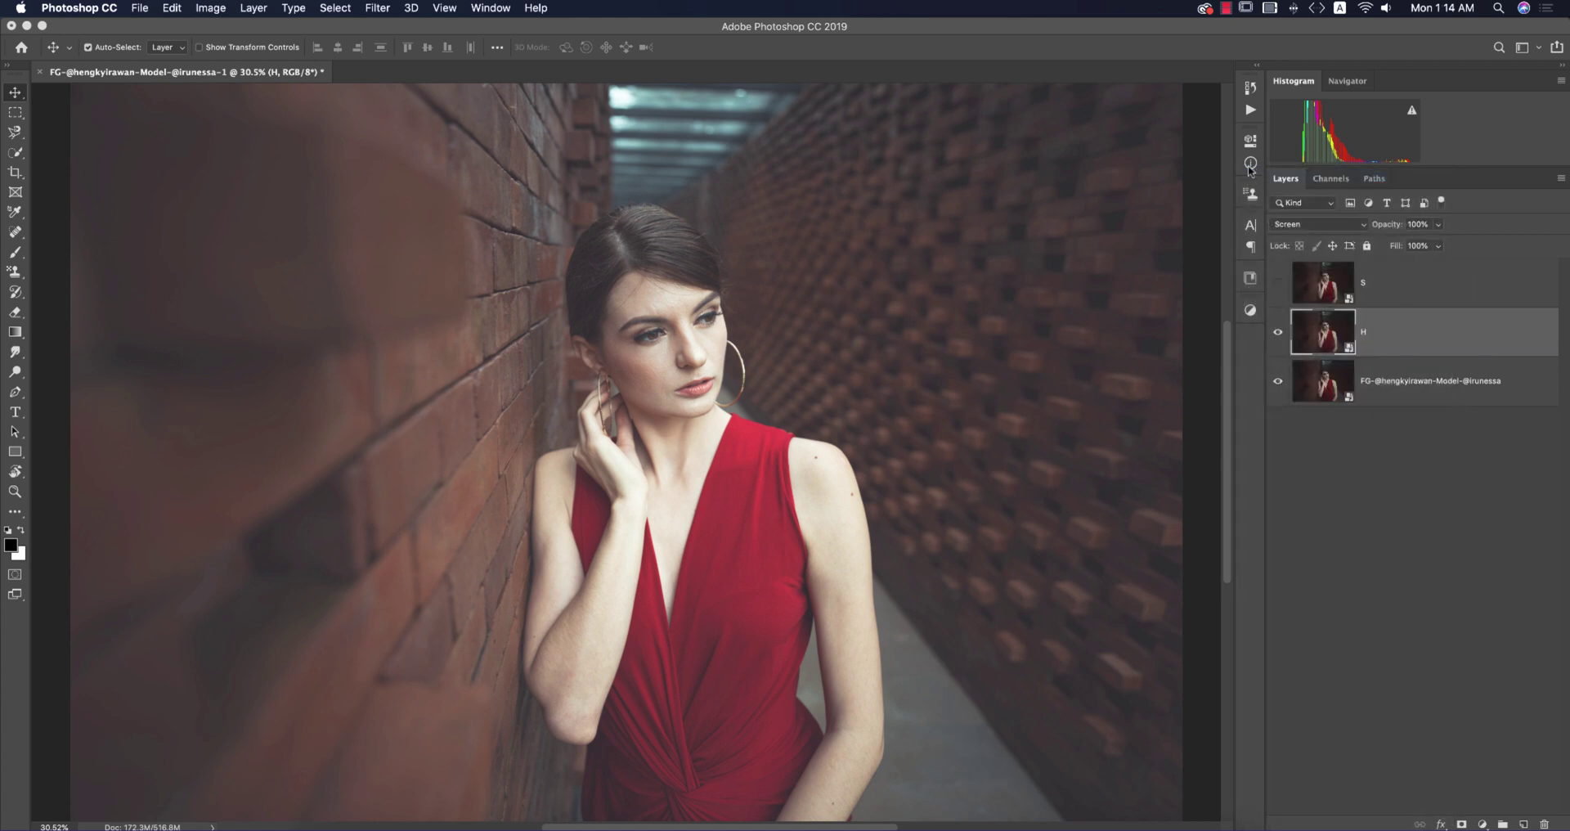
- Exclude the darkest tones from layer H with a split Underlying Layer Blend If slider
left_click_drag(1222, 130, 1070, 103)
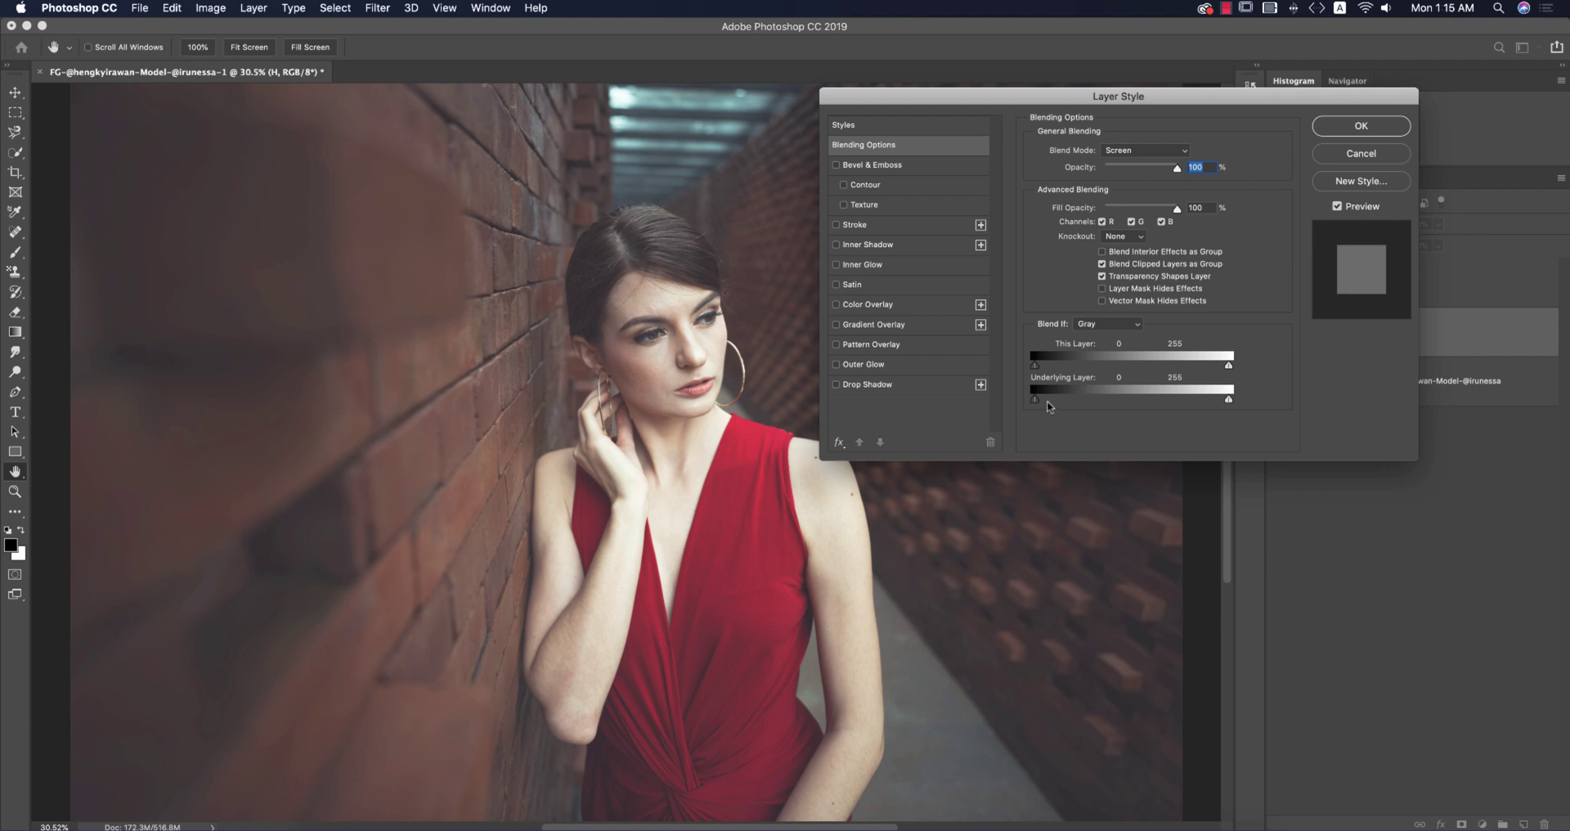
left_click_drag(1037, 402, 1207, 398)
key("alt")
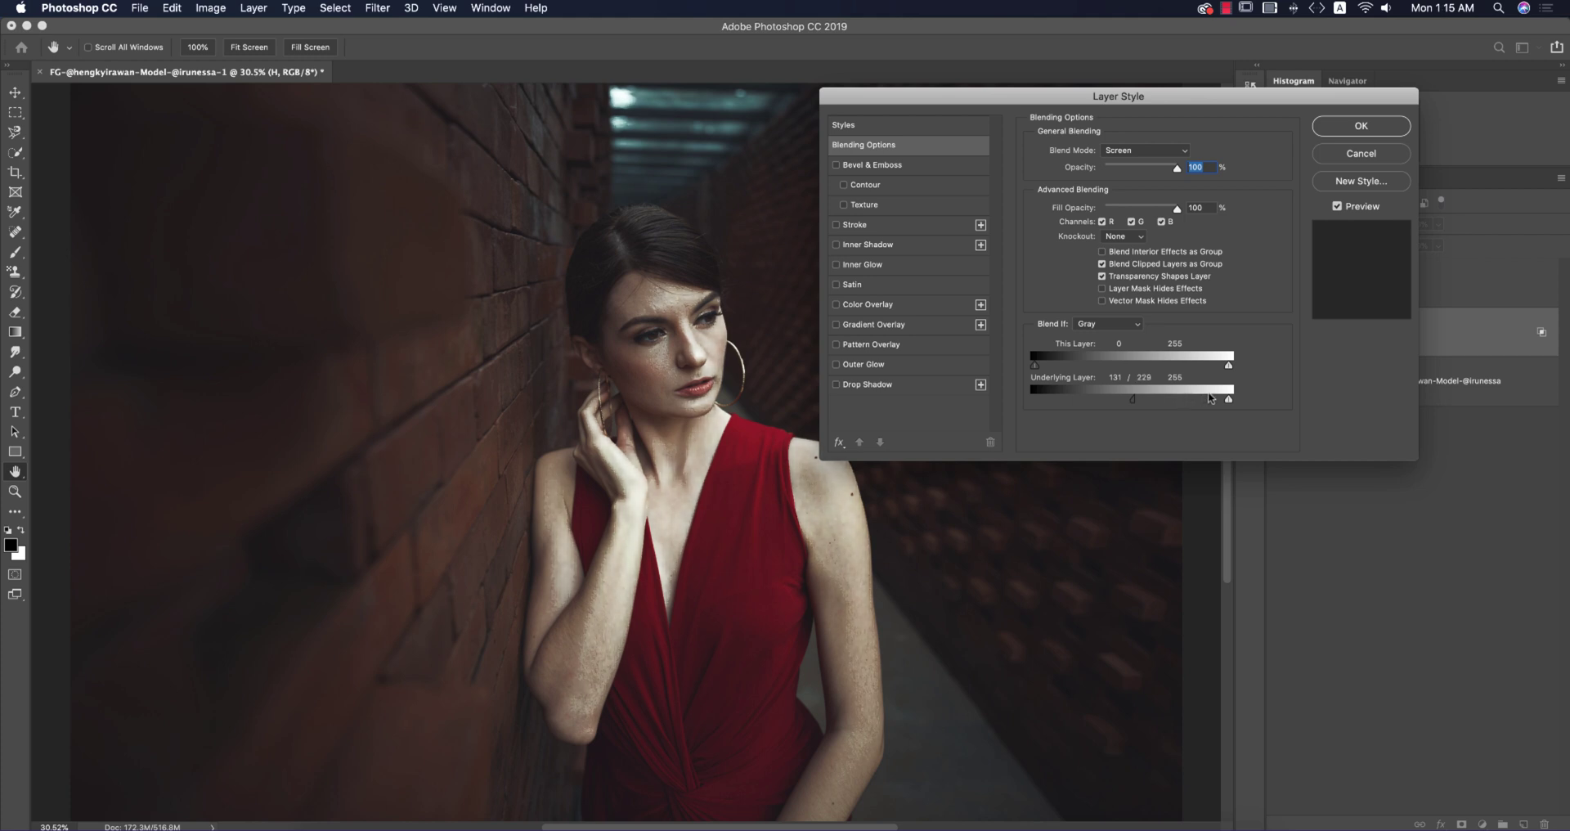
left_click(1350, 125)
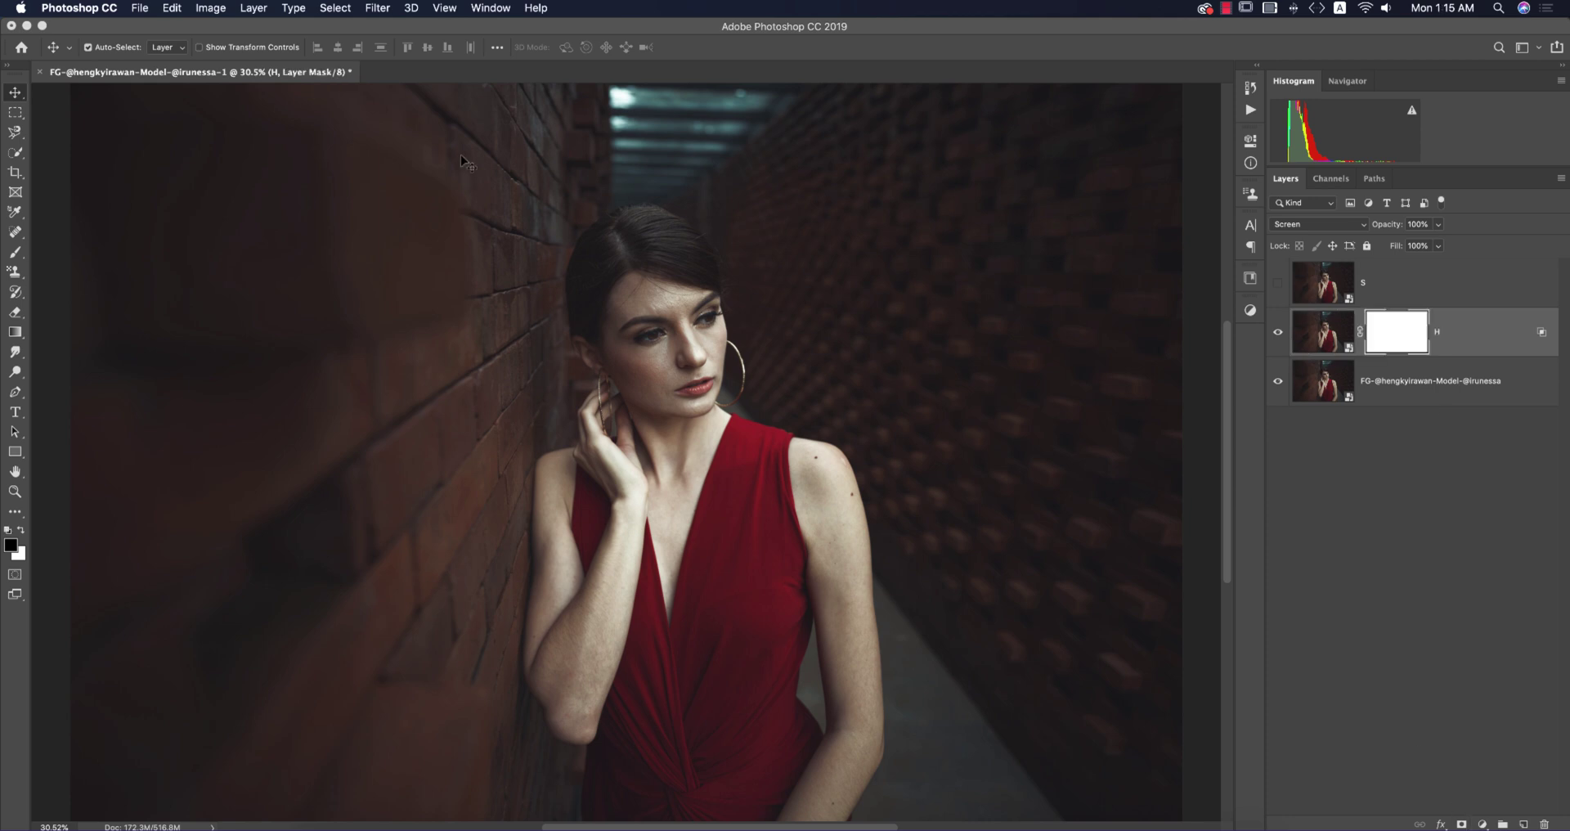
- Add a layer mask to H and fill it from the merged image via Apply Image
left_click(212, 10)
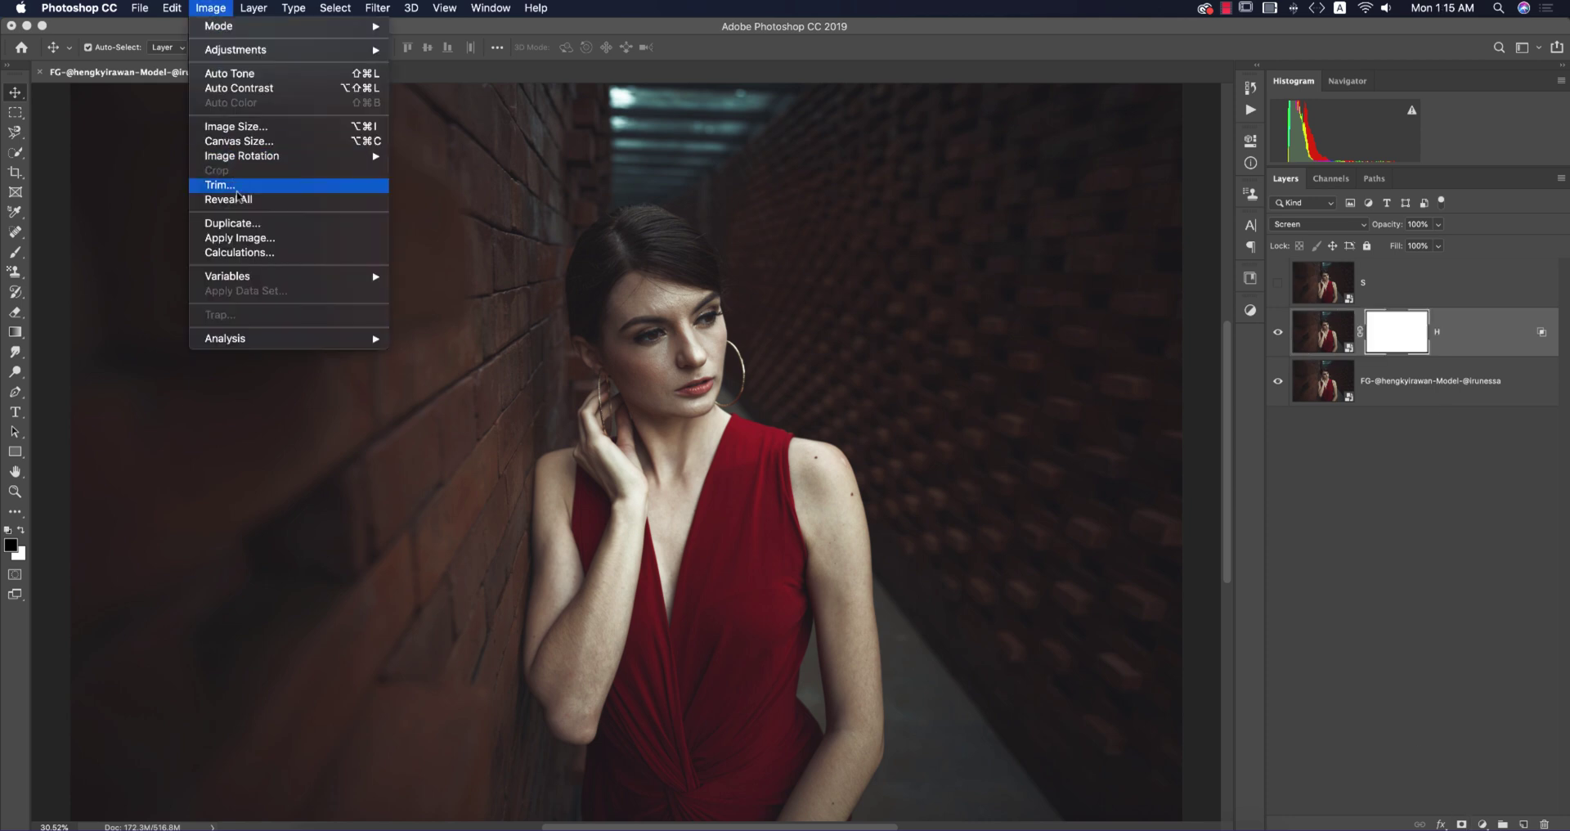
left_click(240, 238)
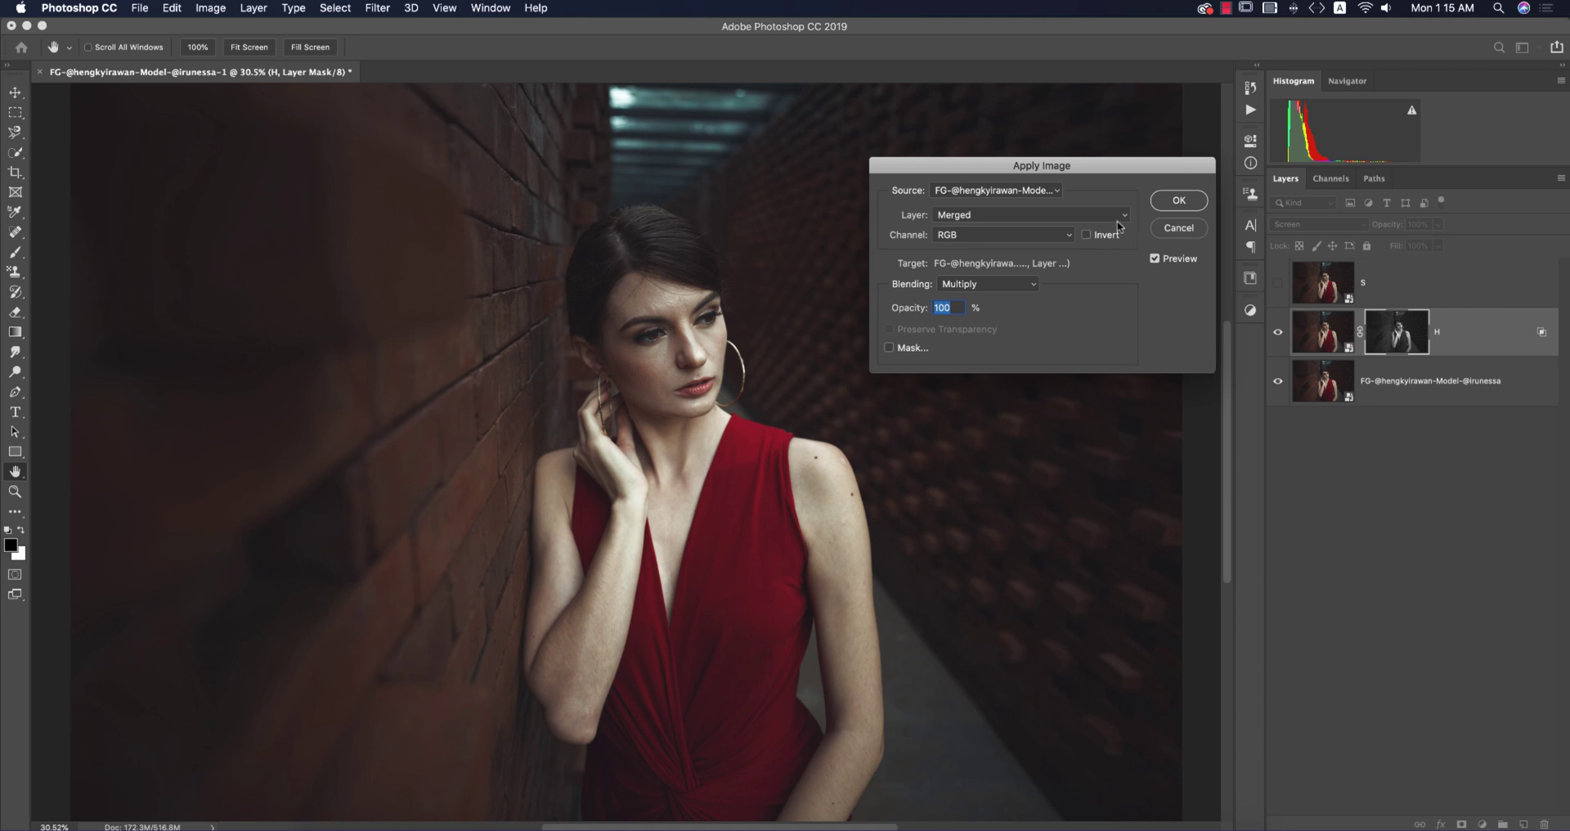
key("Return")
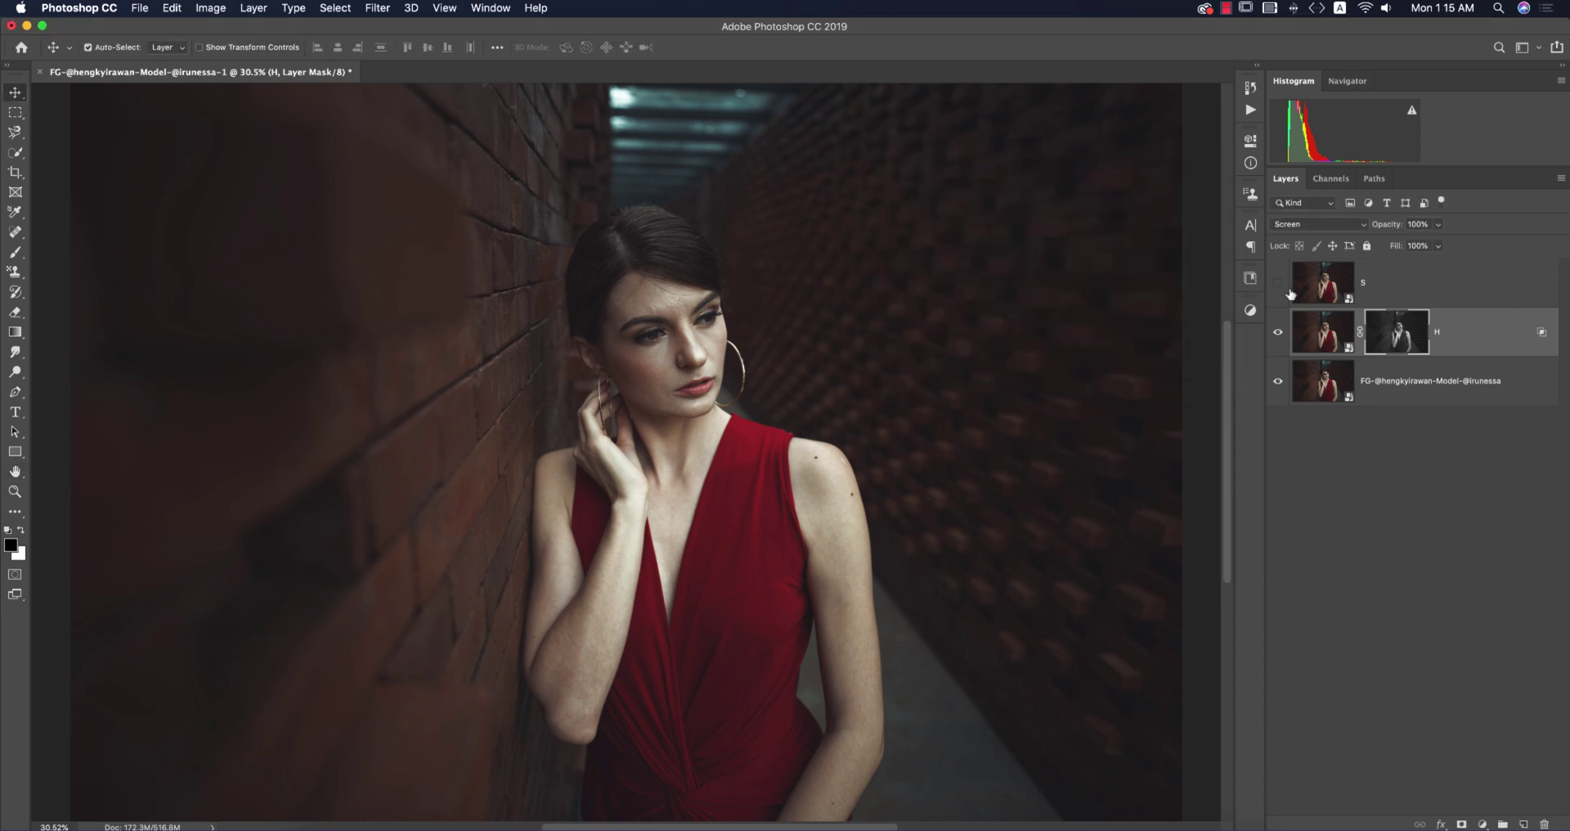
- Compare with layer H, then make layer S visible and set its blend mode to Multiply
left_click(1277, 334)
left_click(1277, 334)
left_click(1278, 282)
left_click(1378, 287)
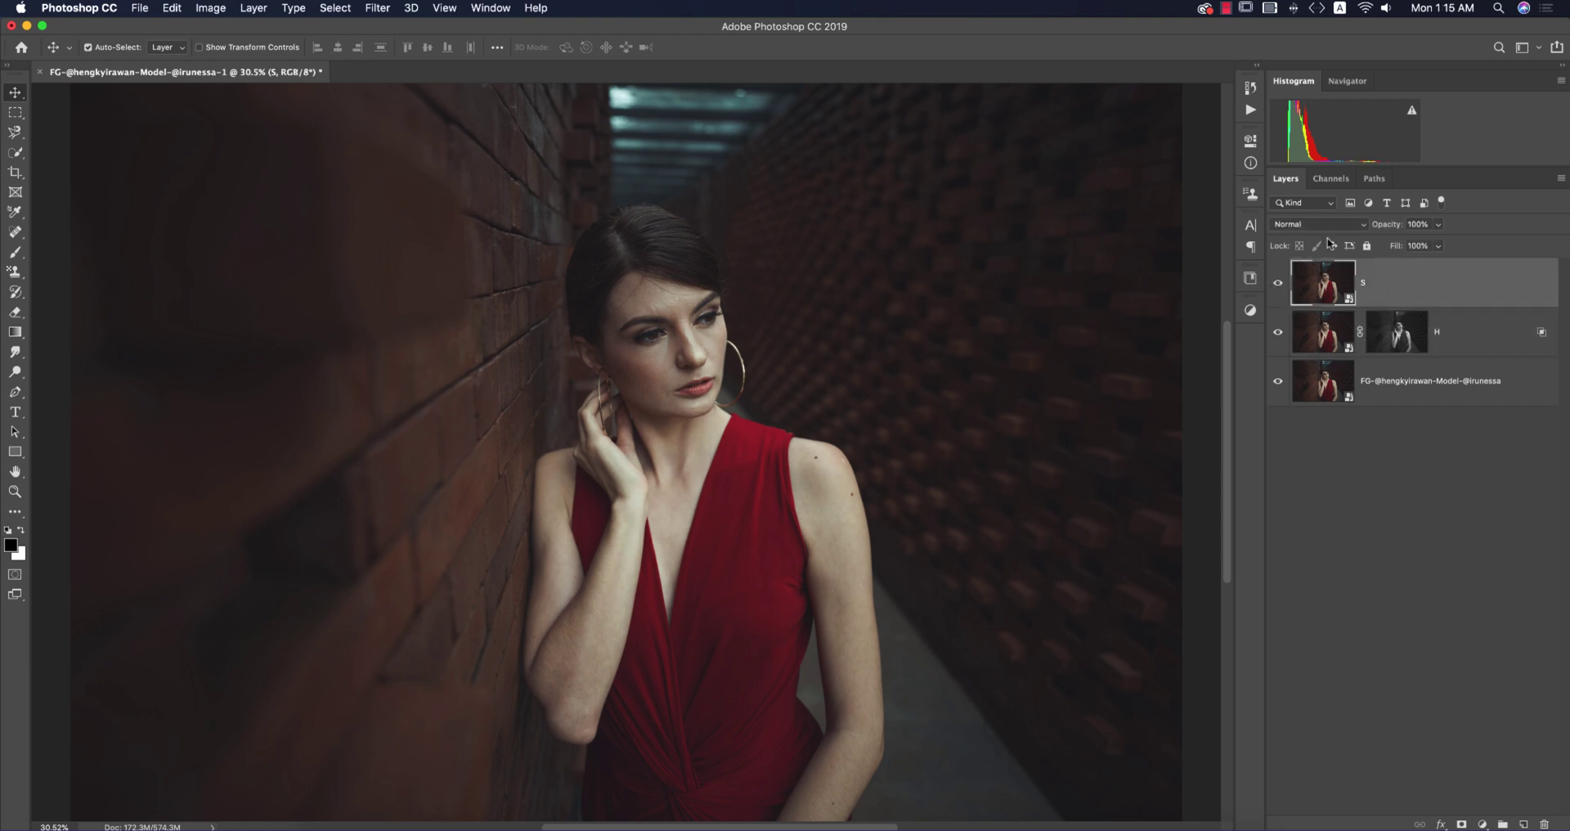
left_click(1322, 223)
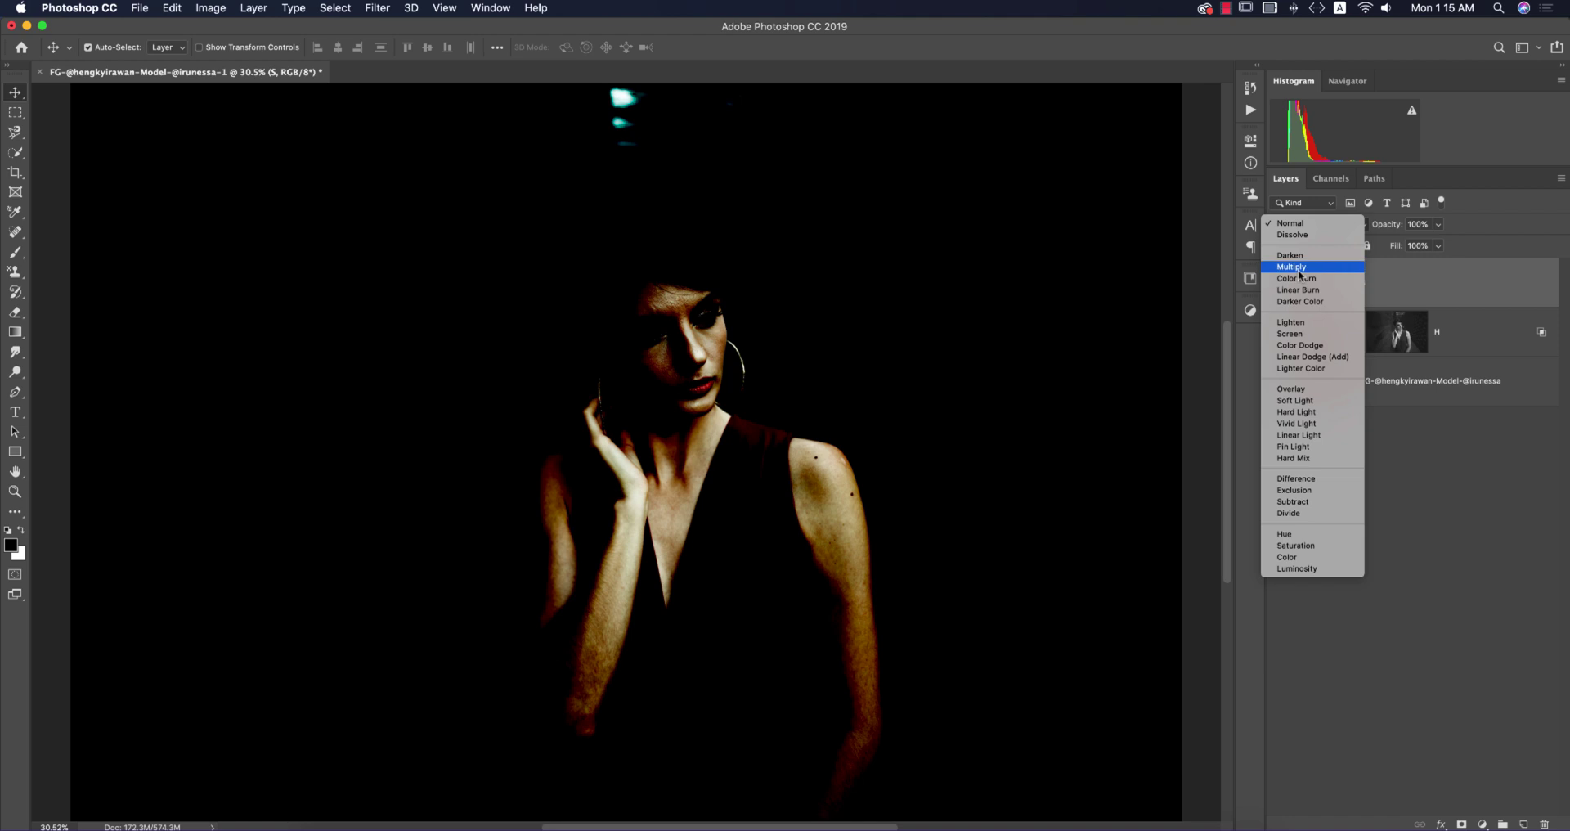
left_click(1300, 271)
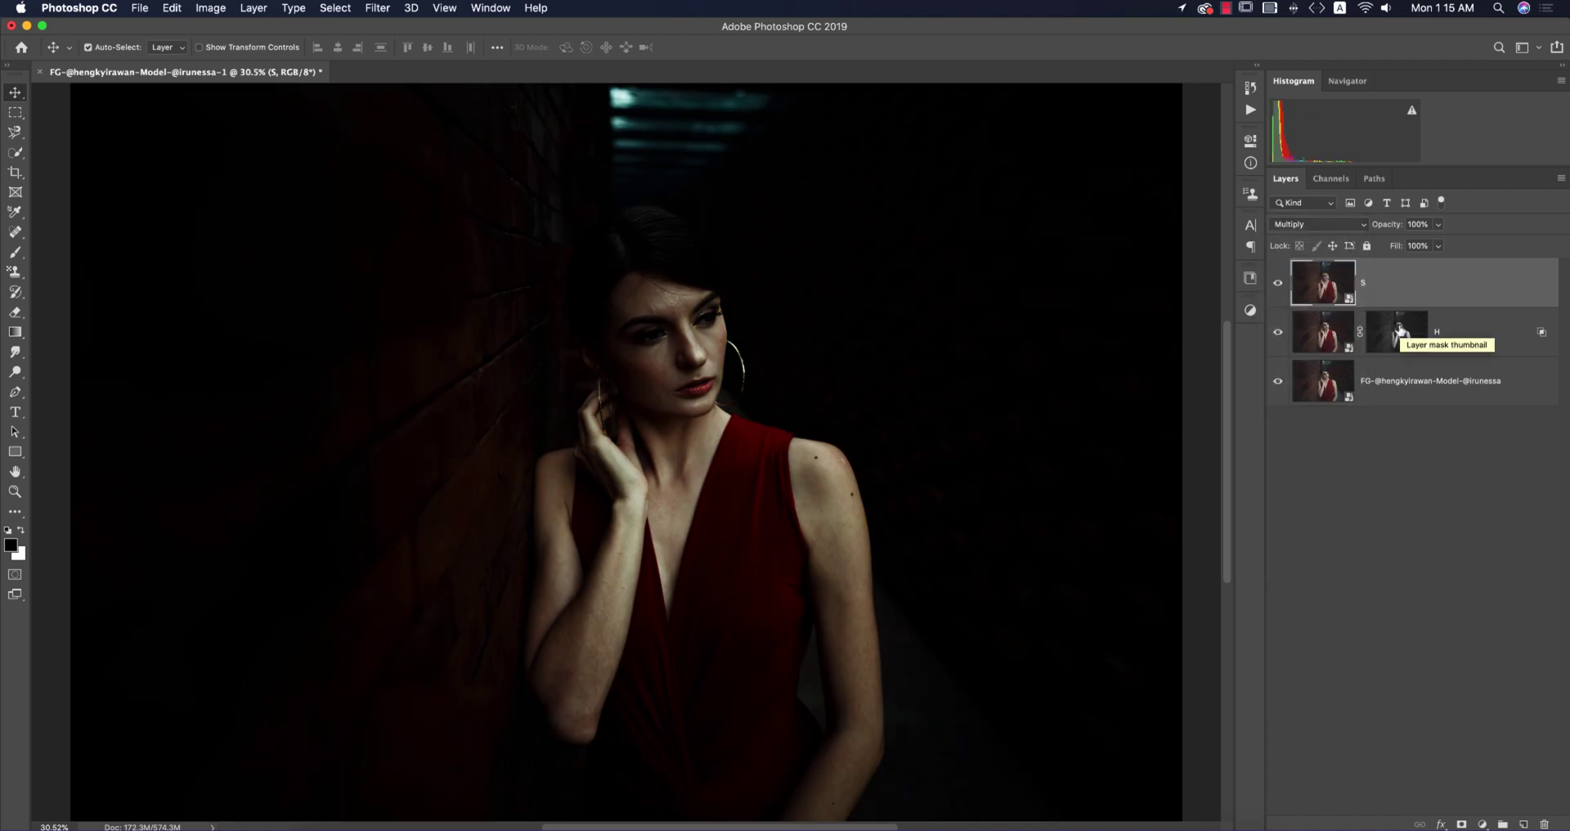
- Limit layer S with an Underlying Layer Blend If split to 19/115
right_click(1407, 283)
left_click(1269, 178)
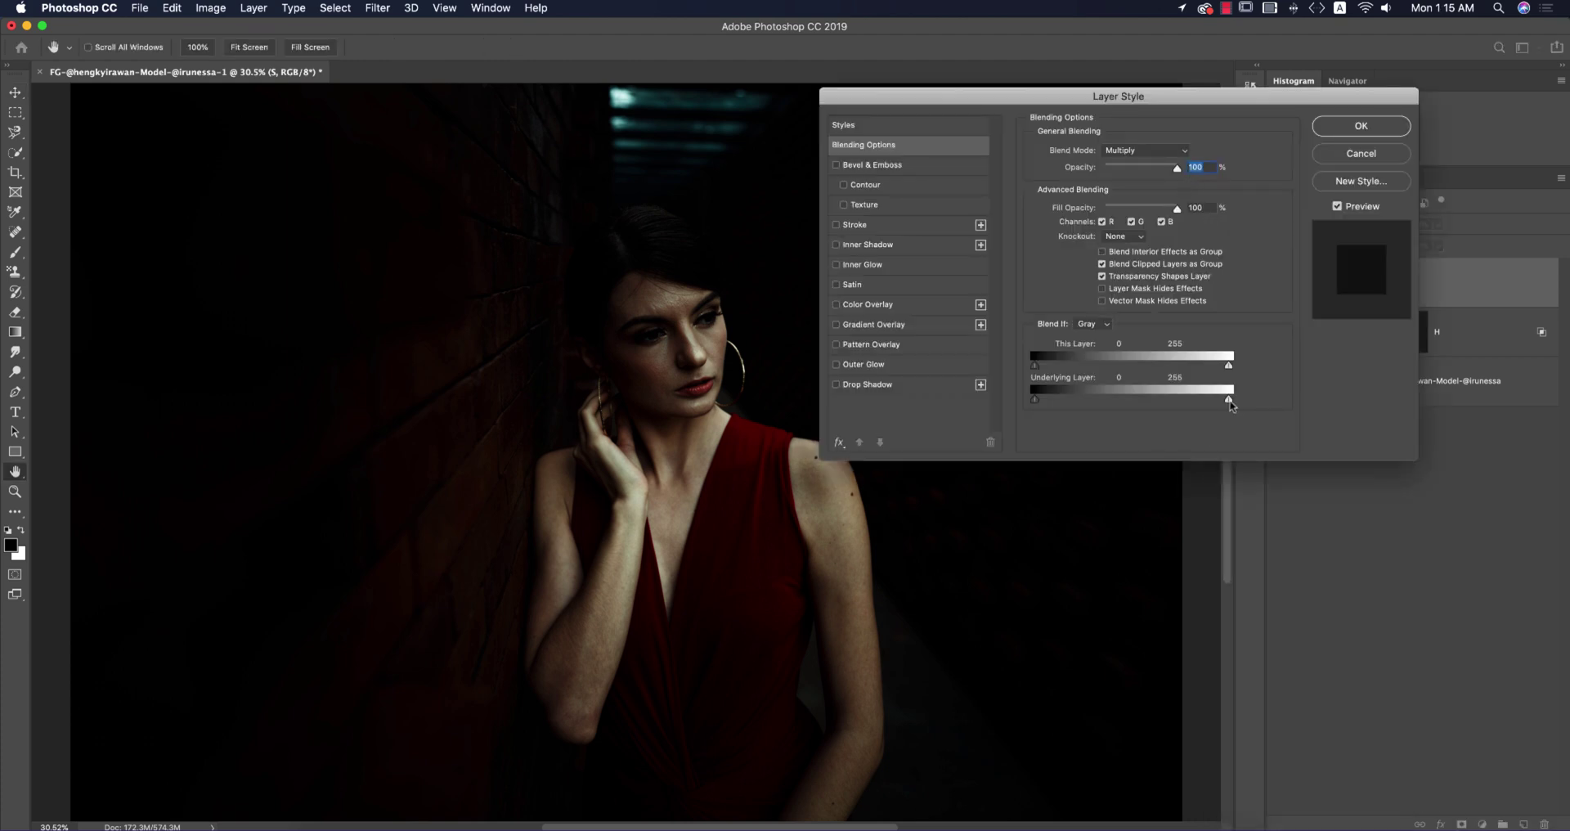
left_click_drag(1229, 400, 1122, 399)
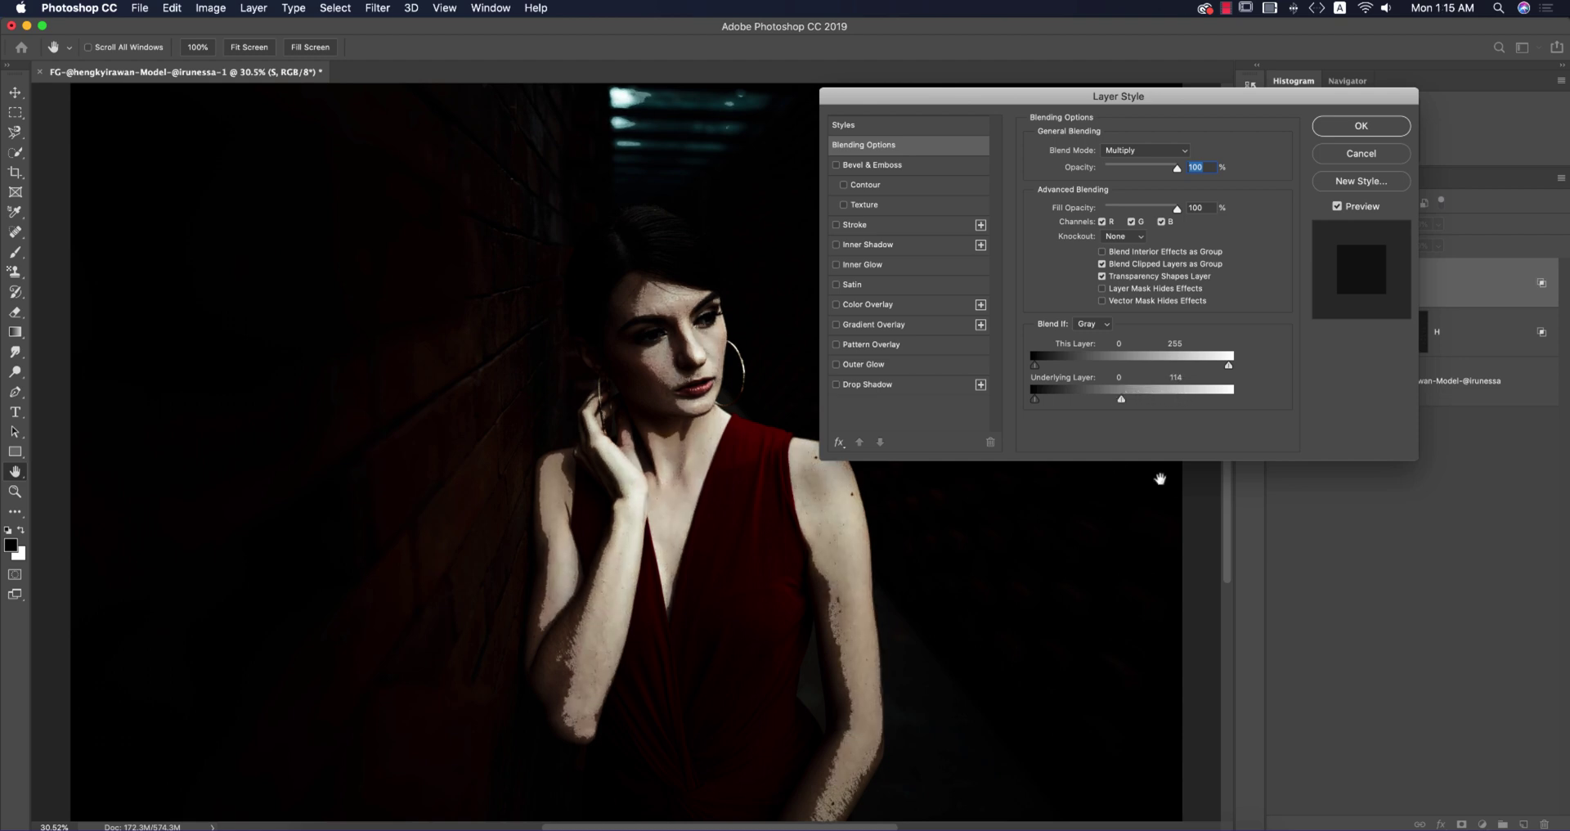
key("alt")
left_click_drag(1123, 401, 1056, 399)
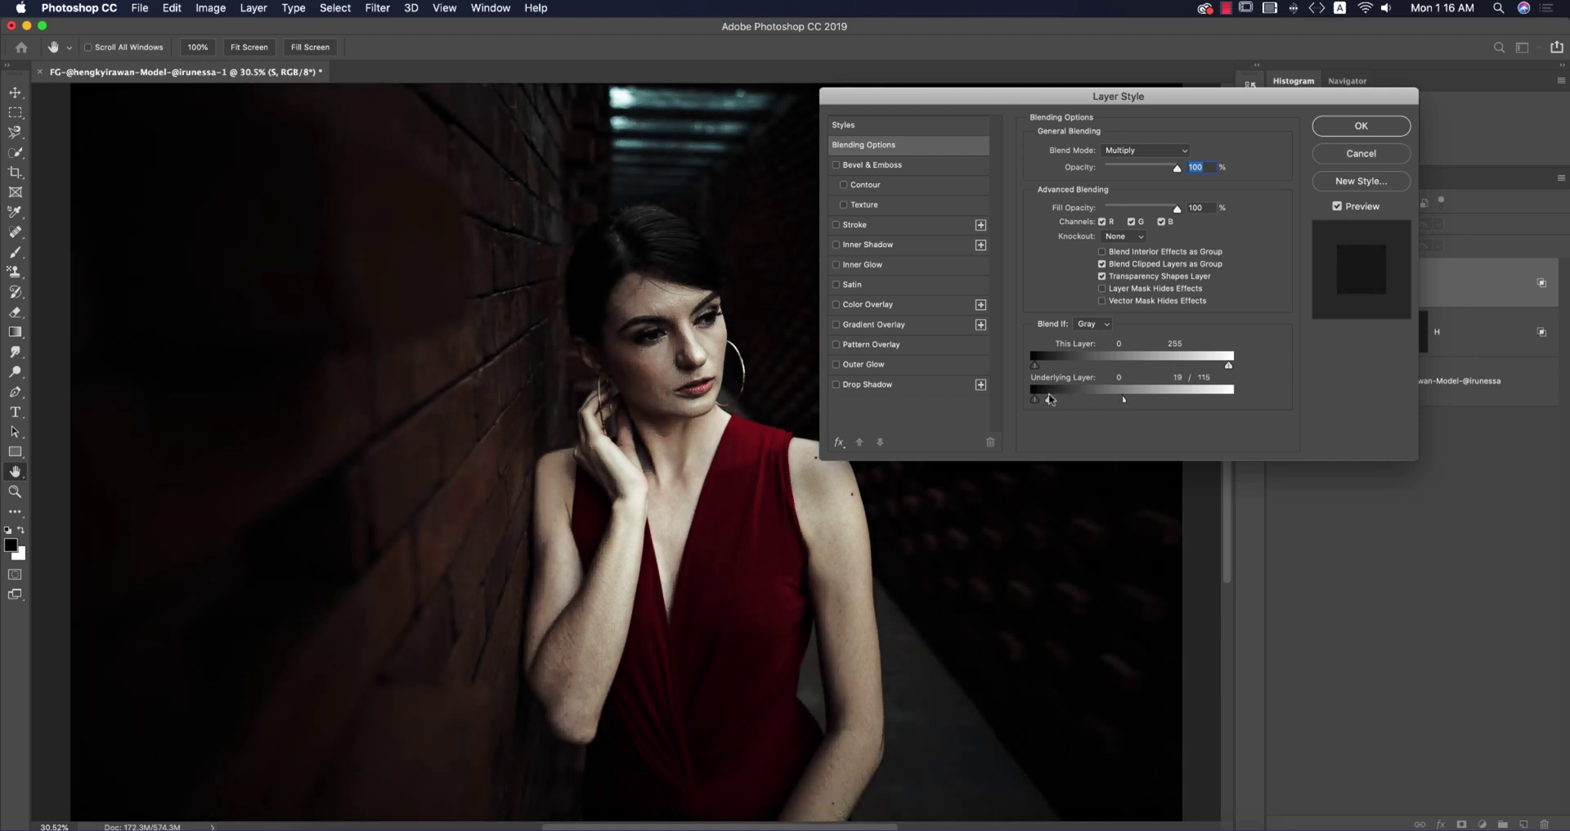
left_click(1351, 131)
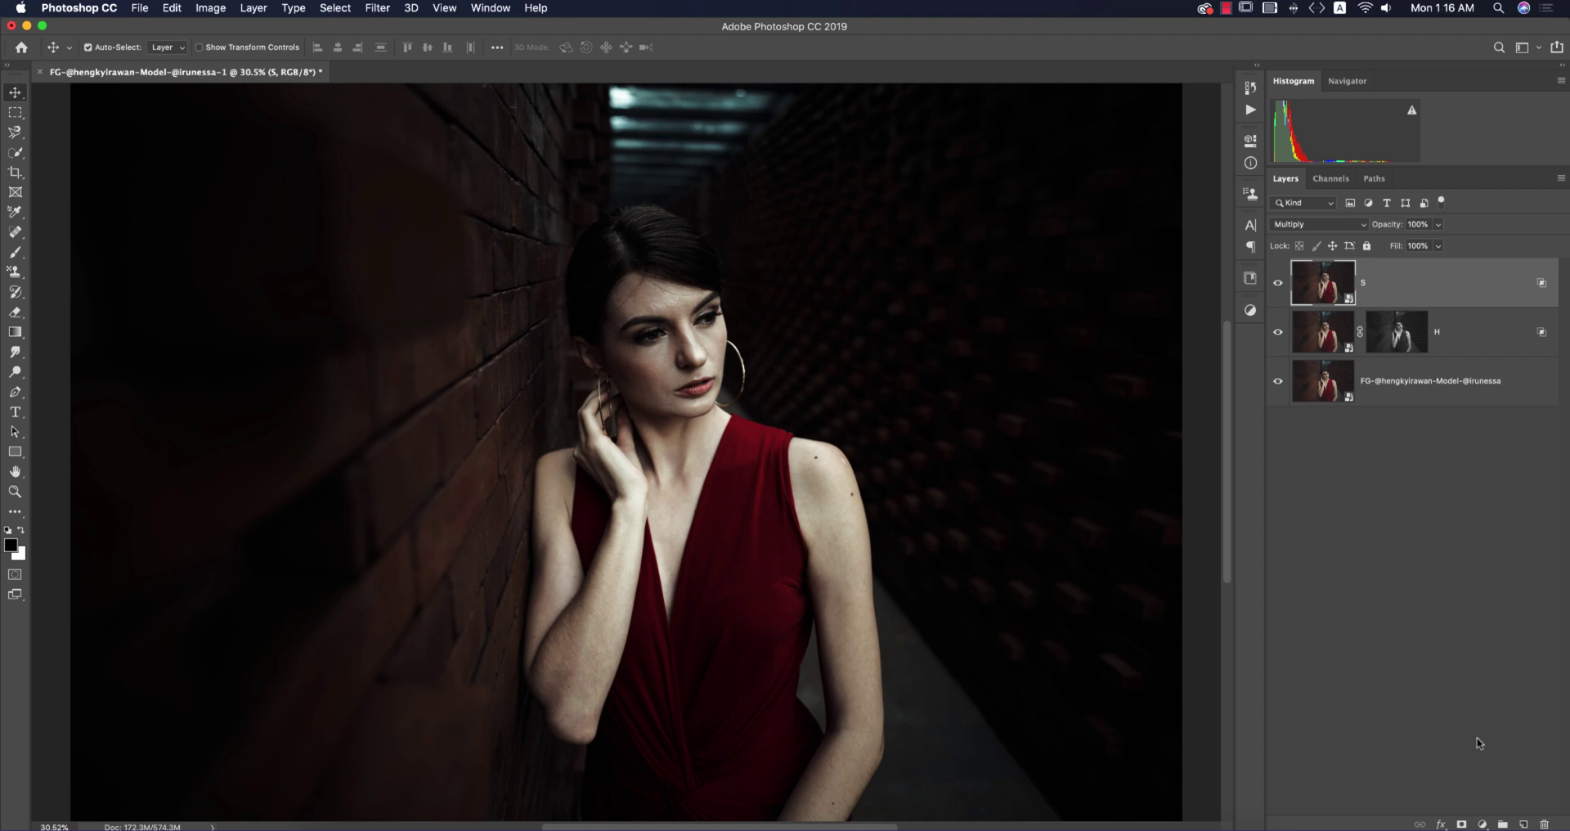
- Add a mask to layer S filled with the inverted merged image via Apply Image
left_click(1462, 823)
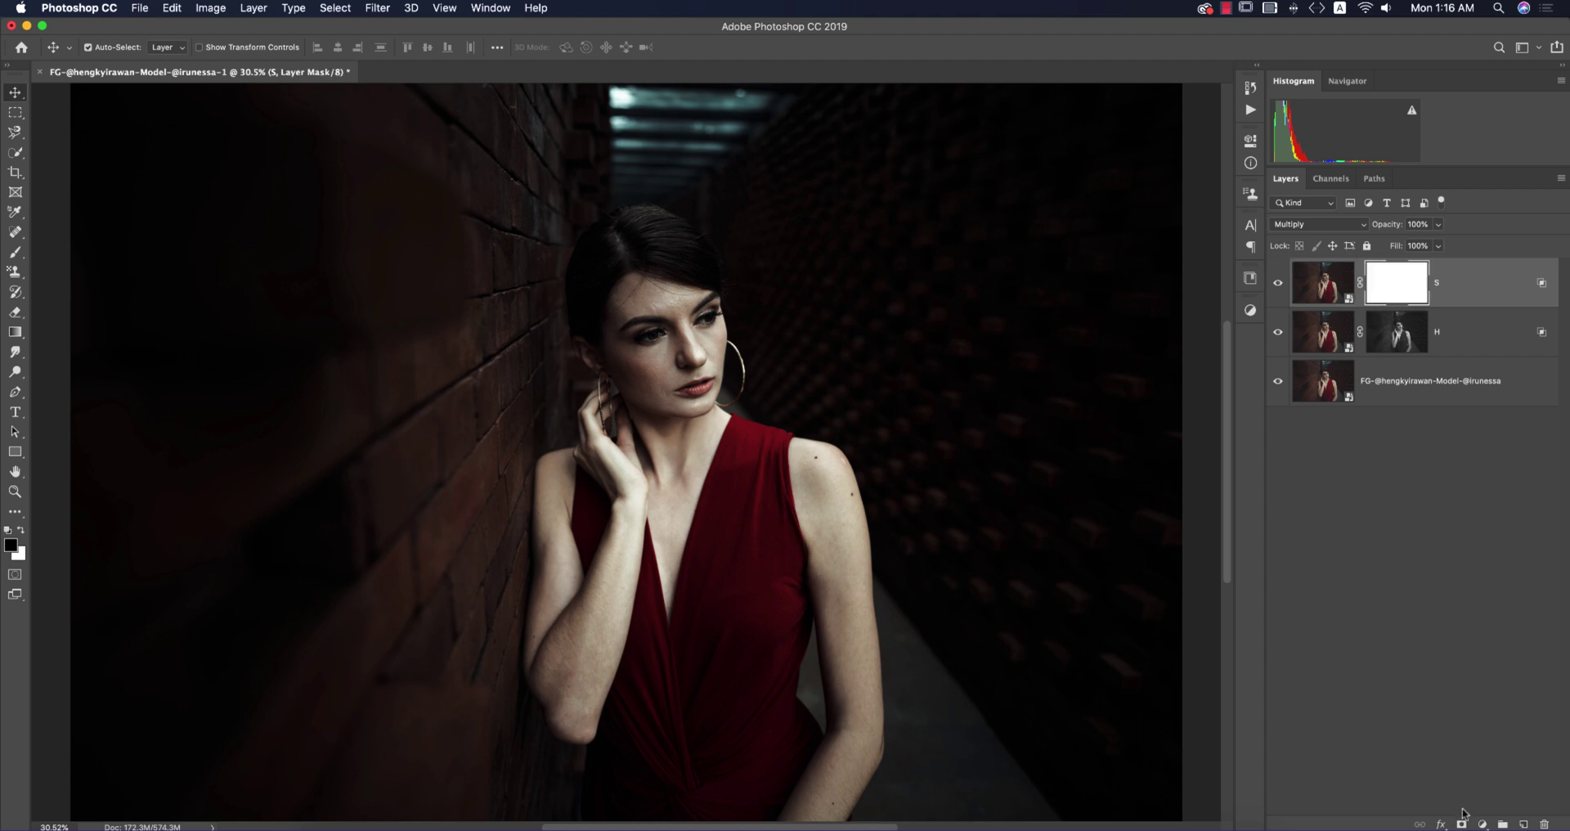
left_click(211, 10)
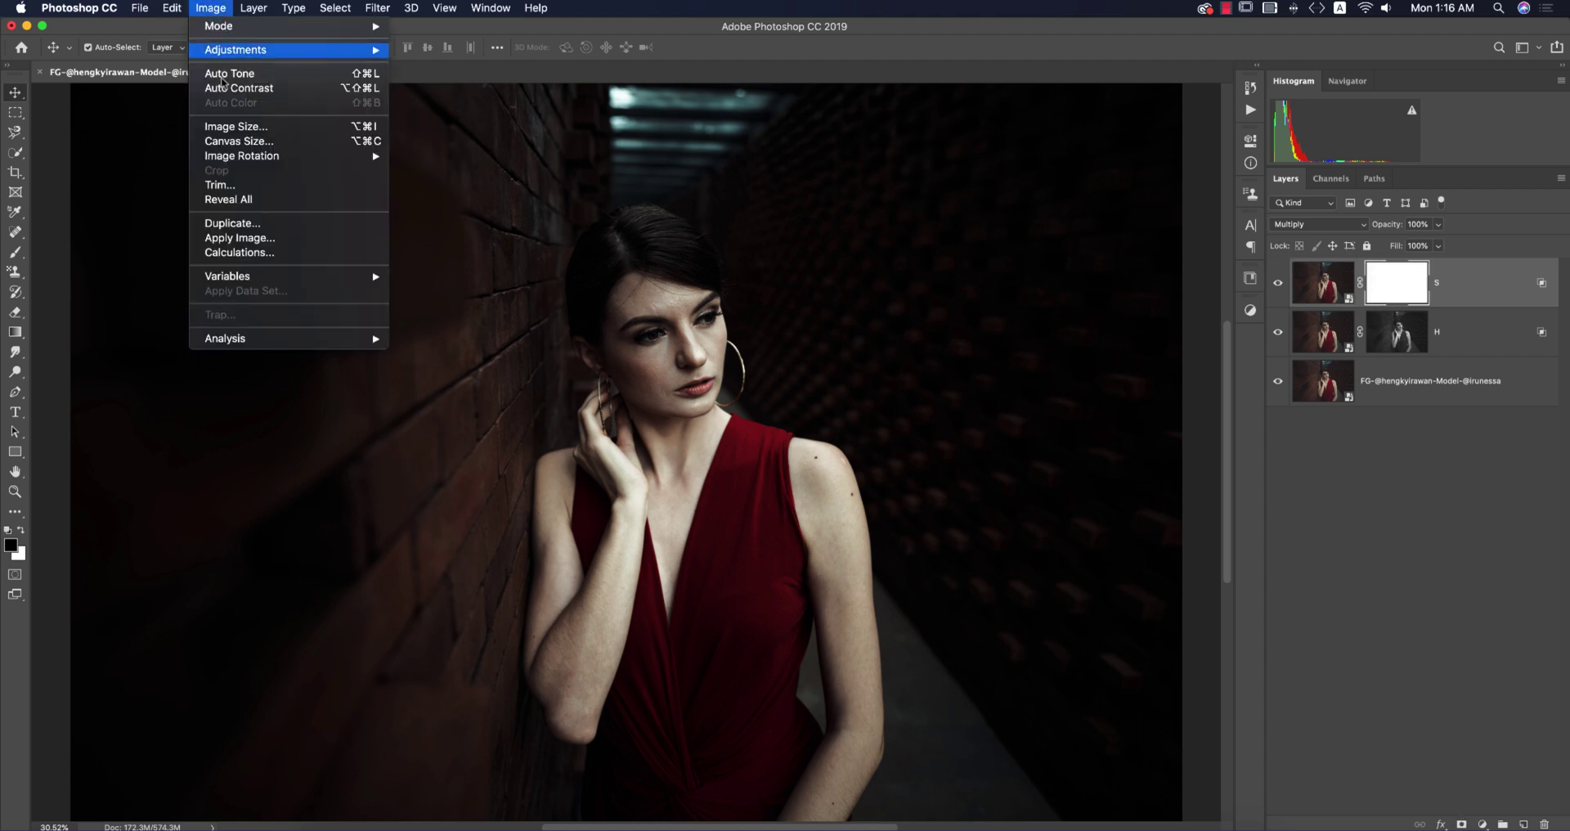
left_click(242, 239)
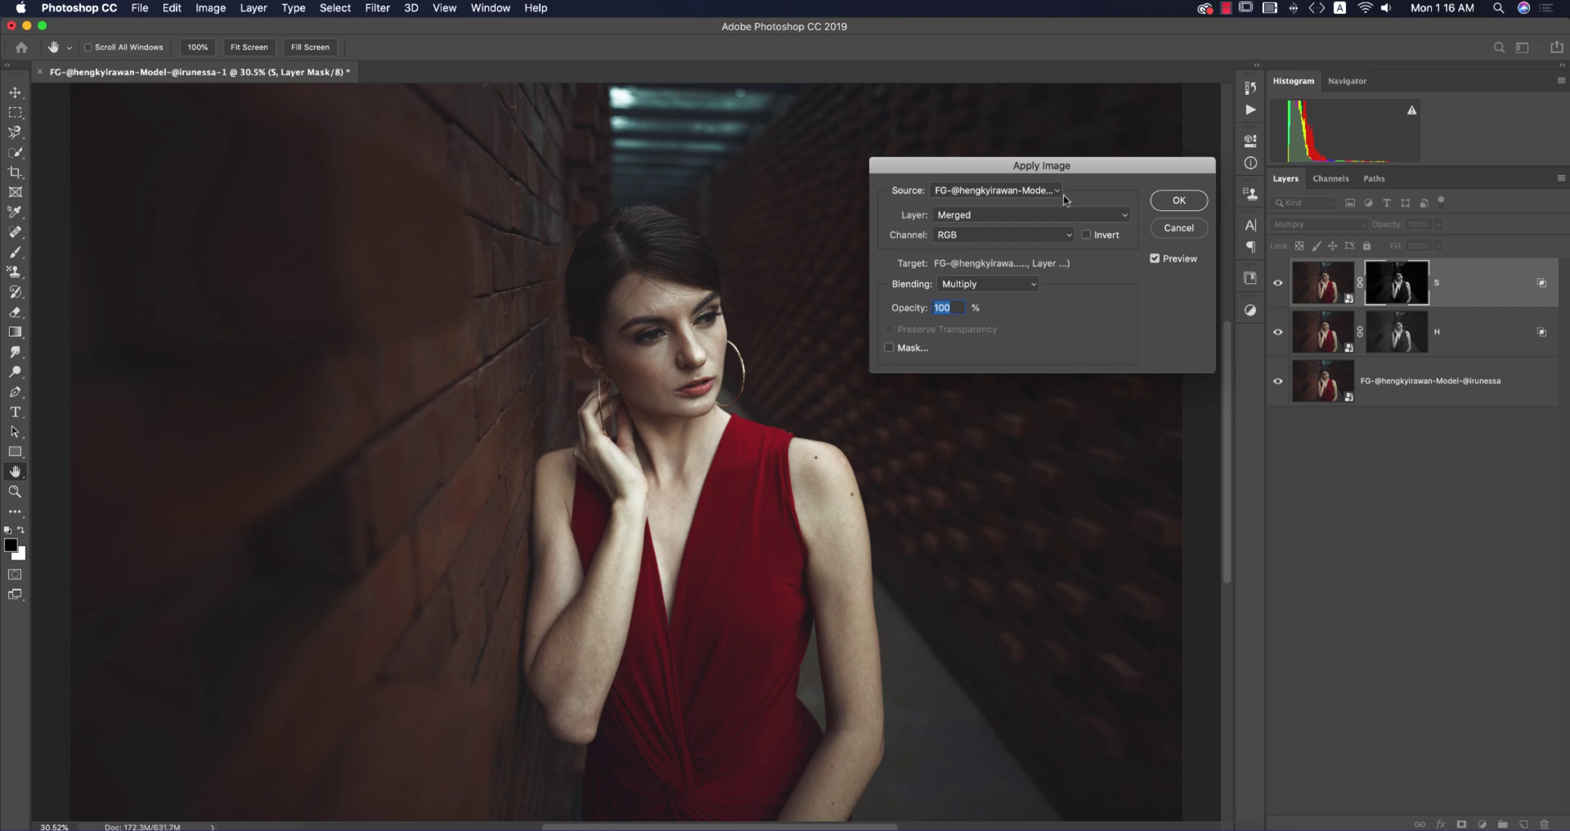
left_click(1086, 235)
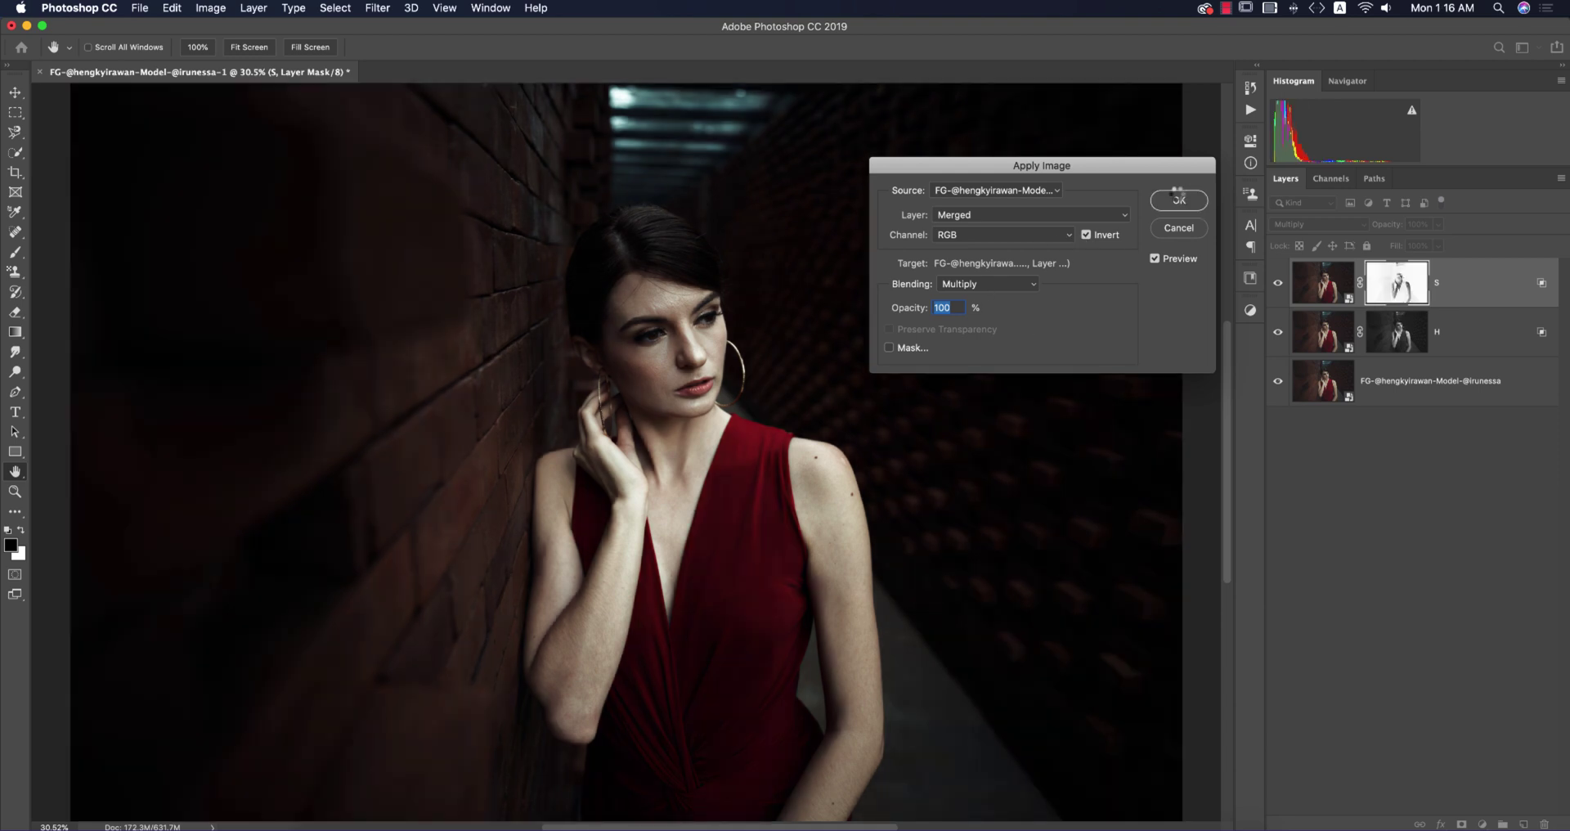
left_click(1179, 201)
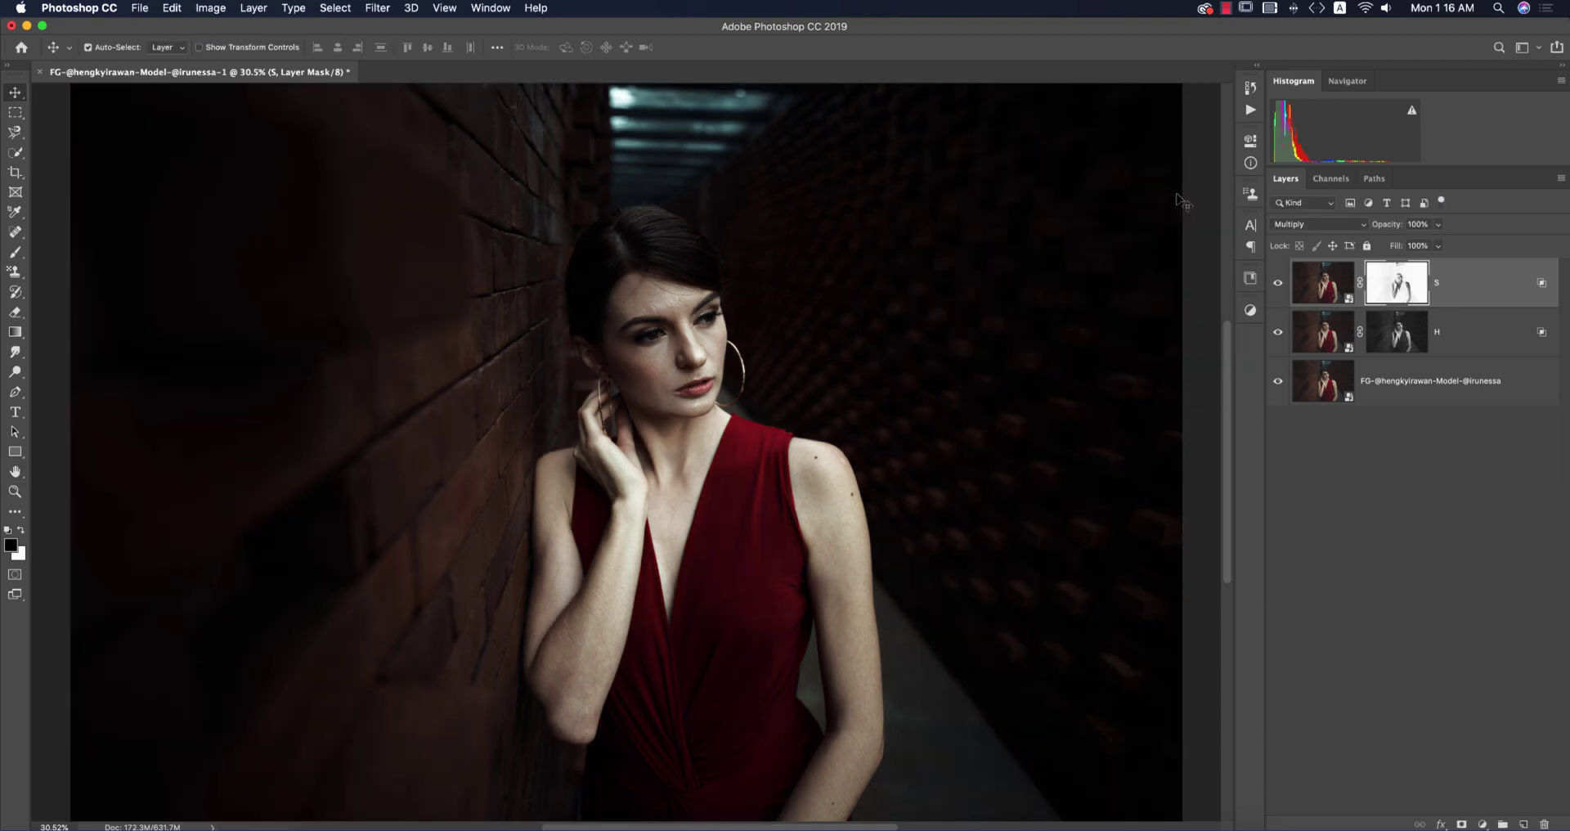
- Check the H (Screen) and S (Multiply) layers and select both together
left_click(1405, 333)
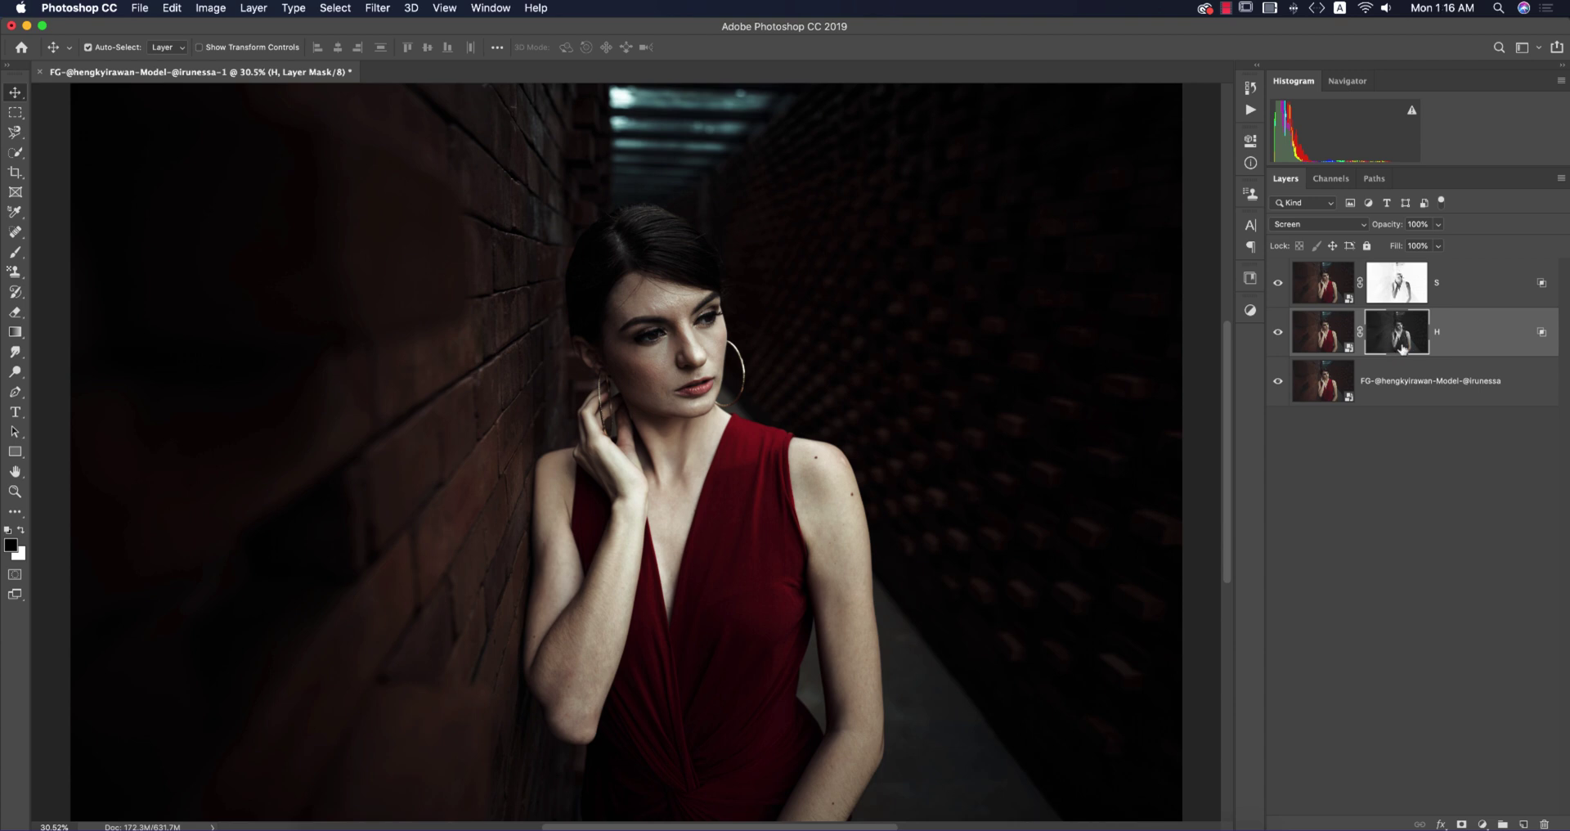
left_click(1396, 292)
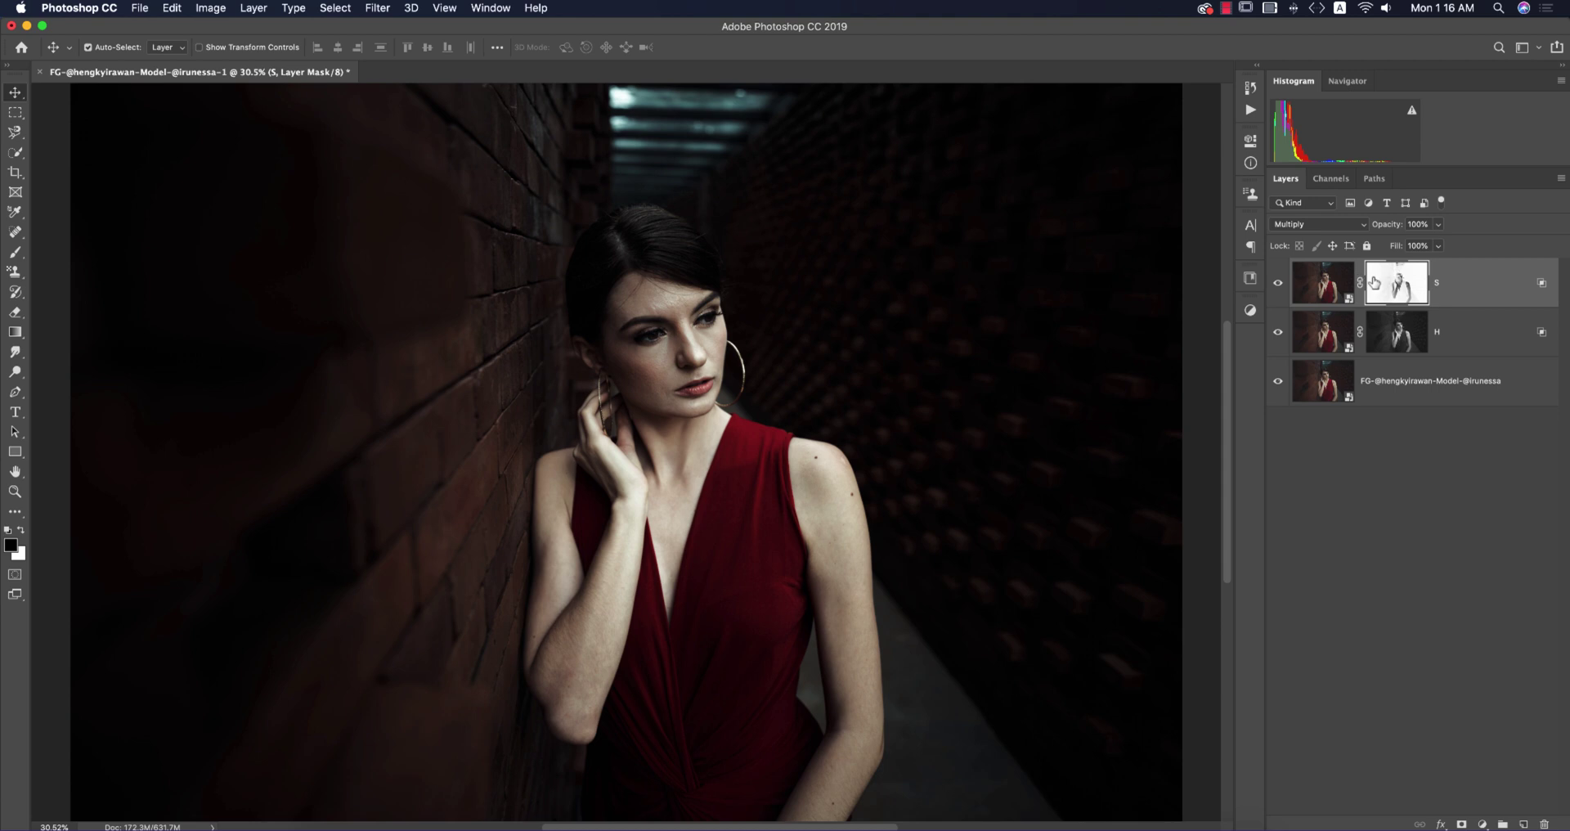
left_click(1477, 339, "shift")
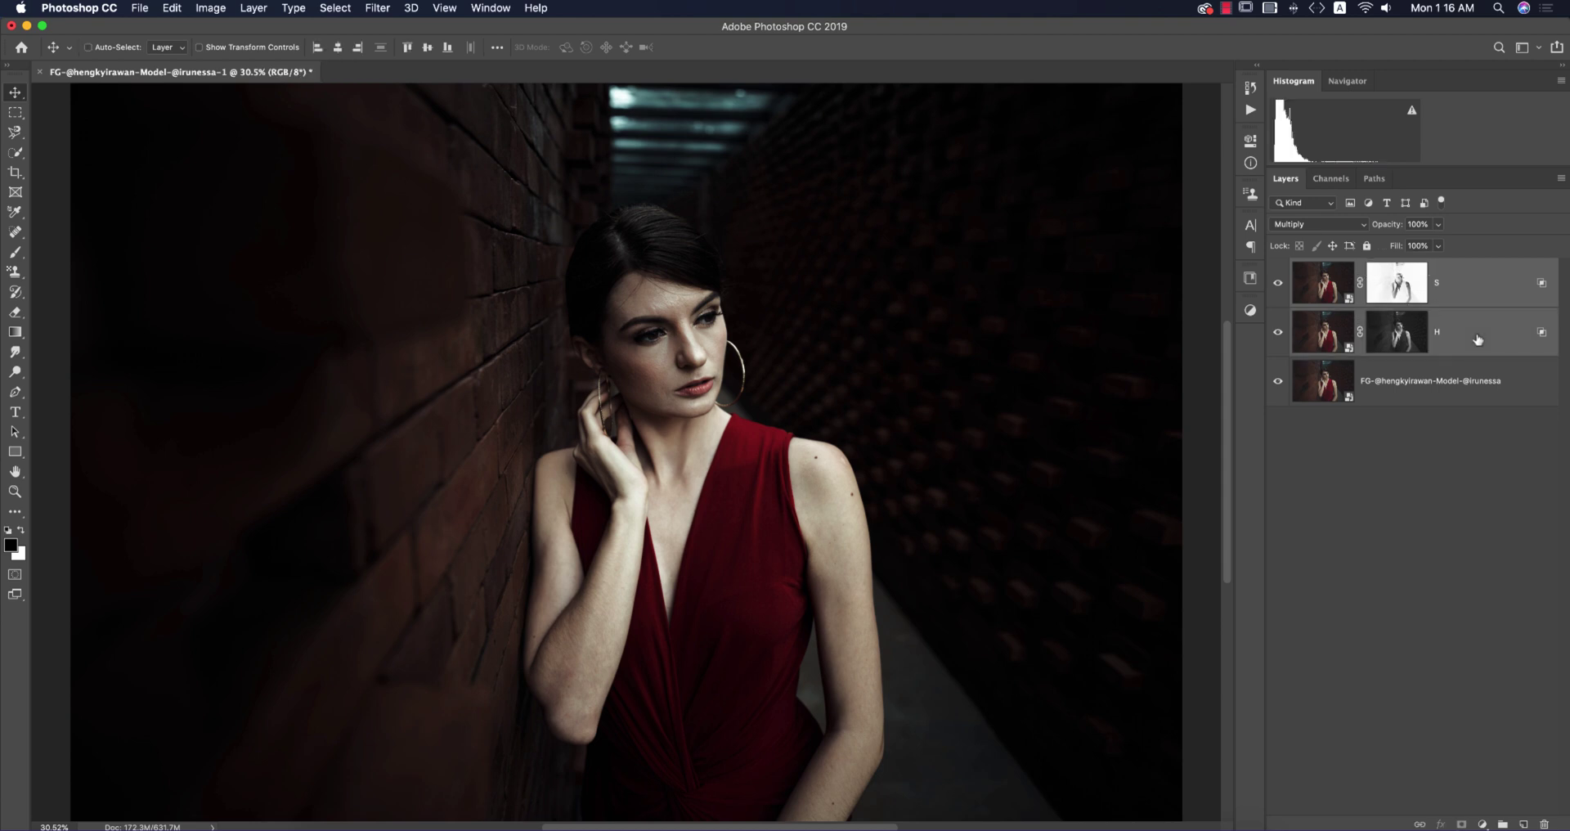
- Group the H and S layers and name the group 'D & B'
key("super+g")
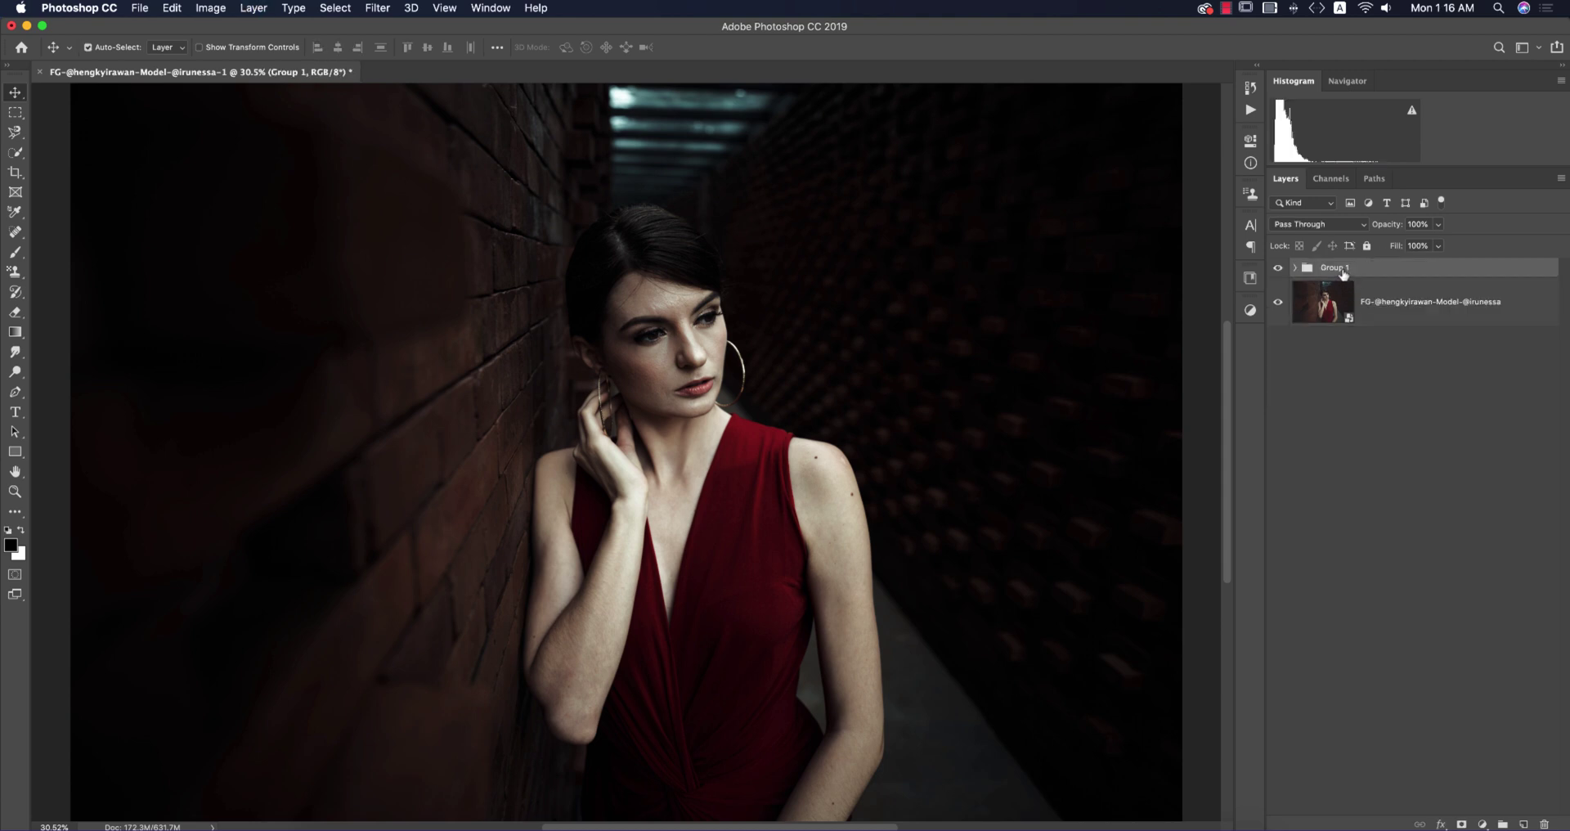
double_click(1341, 268)
type("D & B")
key("Return")
- Mask the D & B group with a Multiply Apply Image of the photo and compare visibility
left_click(1463, 824)
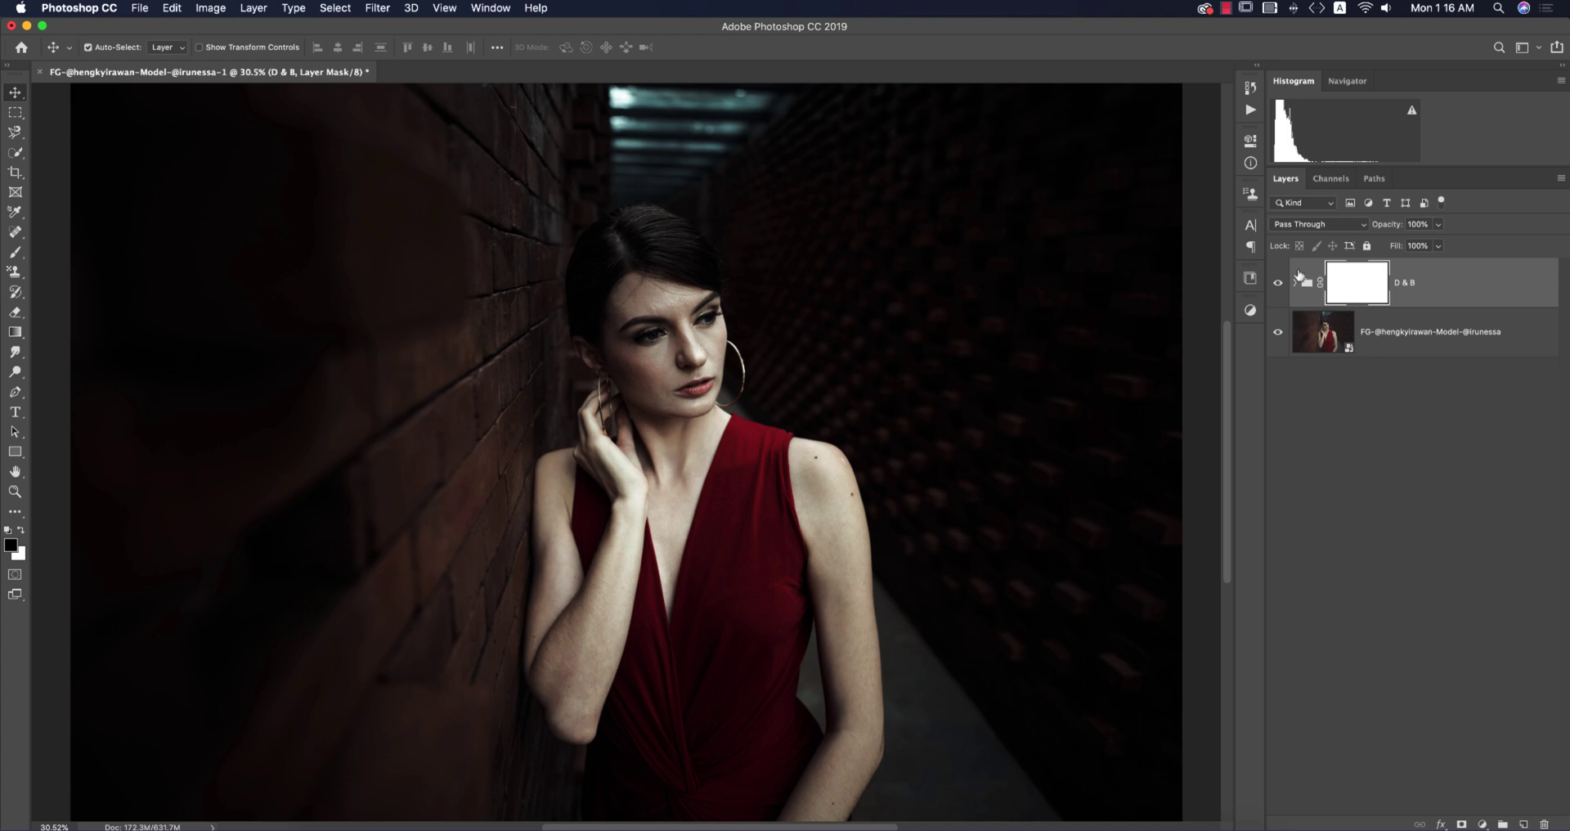
left_click(226, 14)
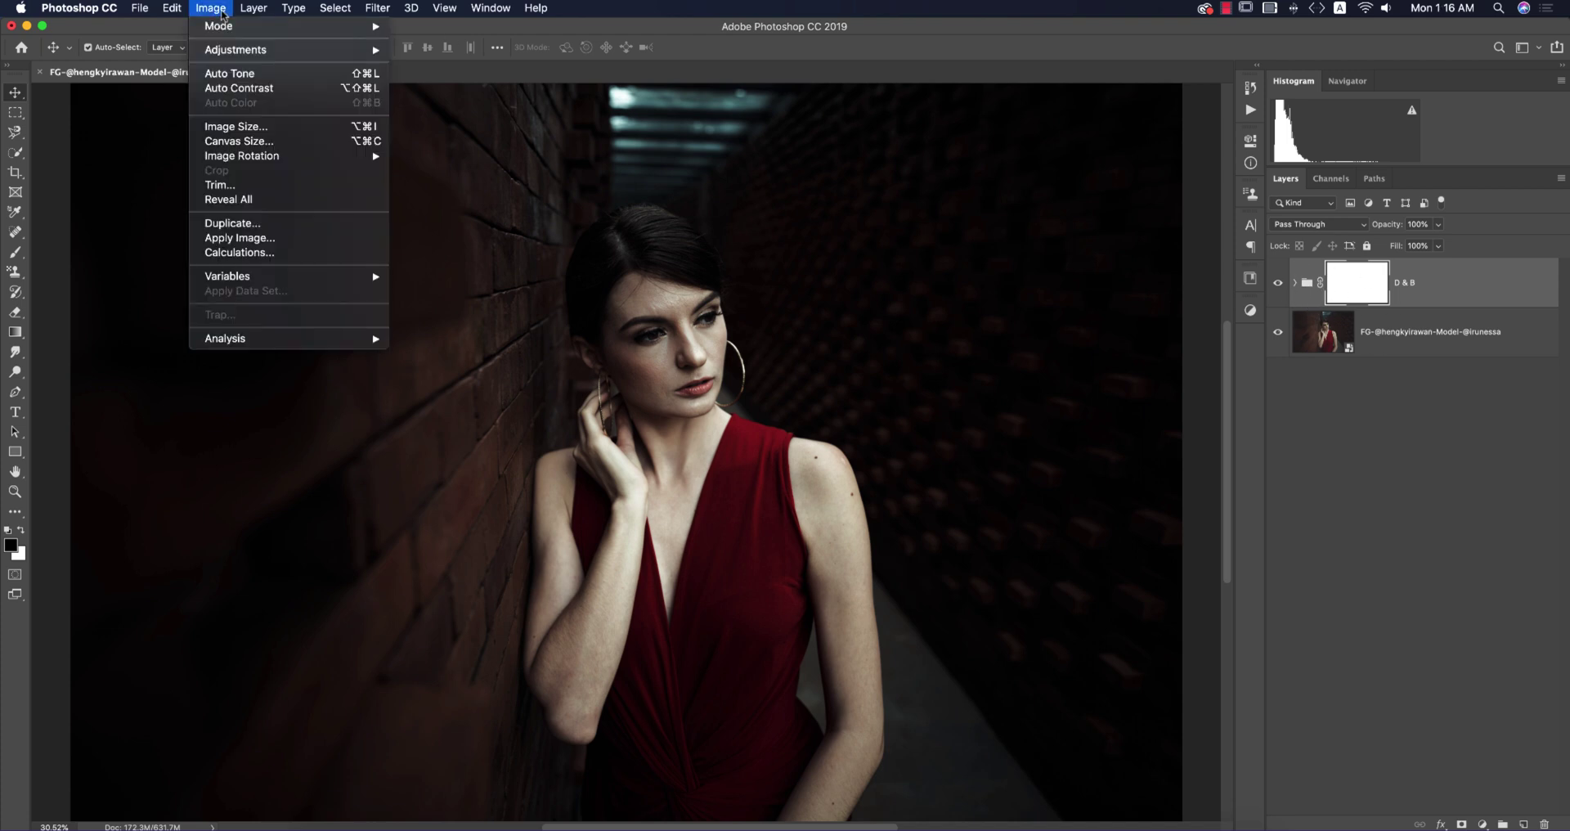
left_click(441, 268)
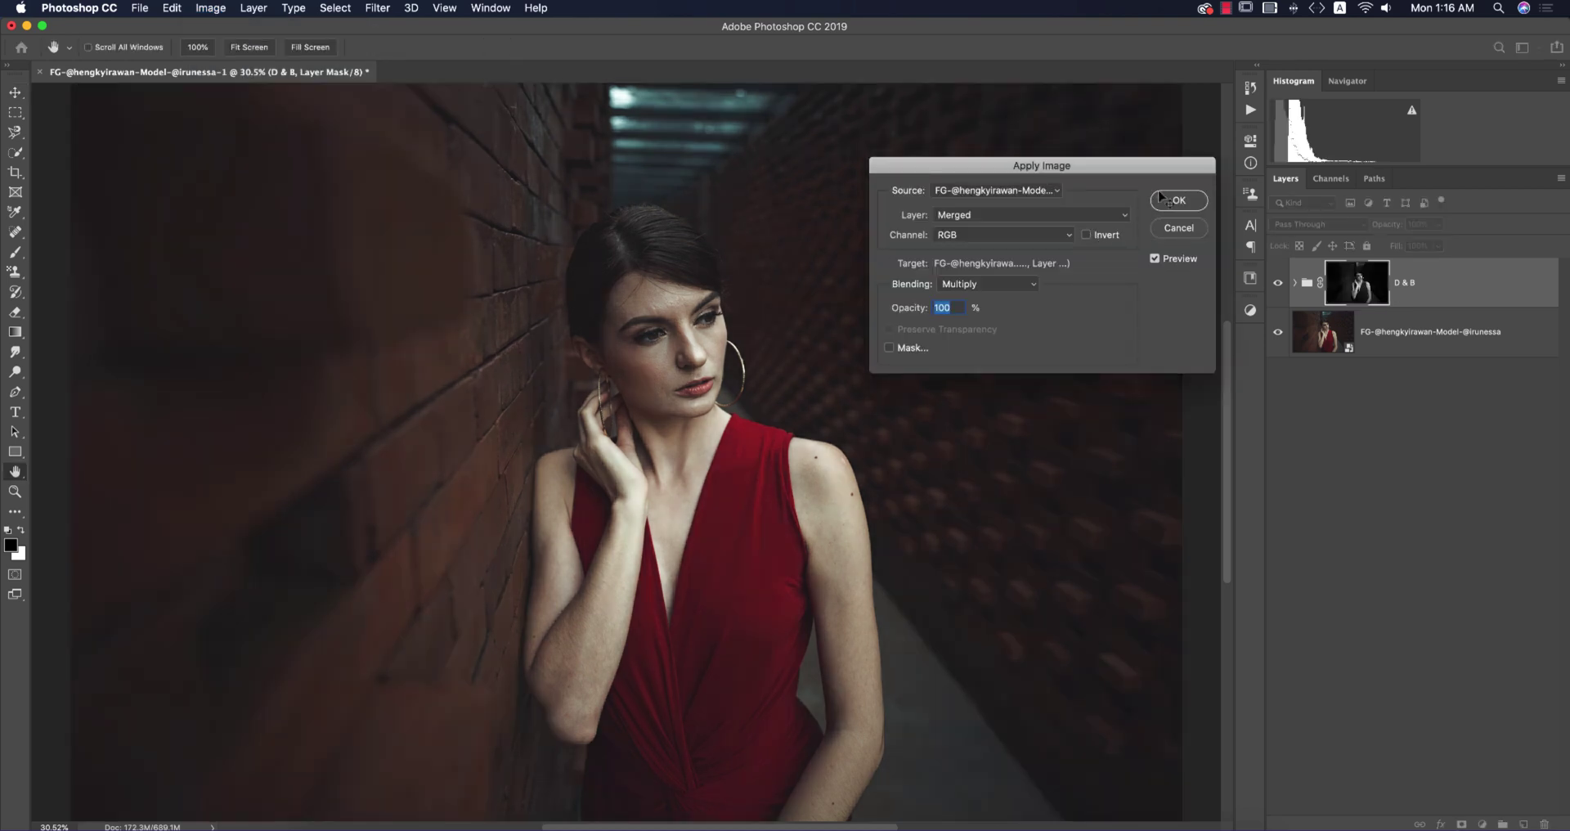
left_click(1168, 202)
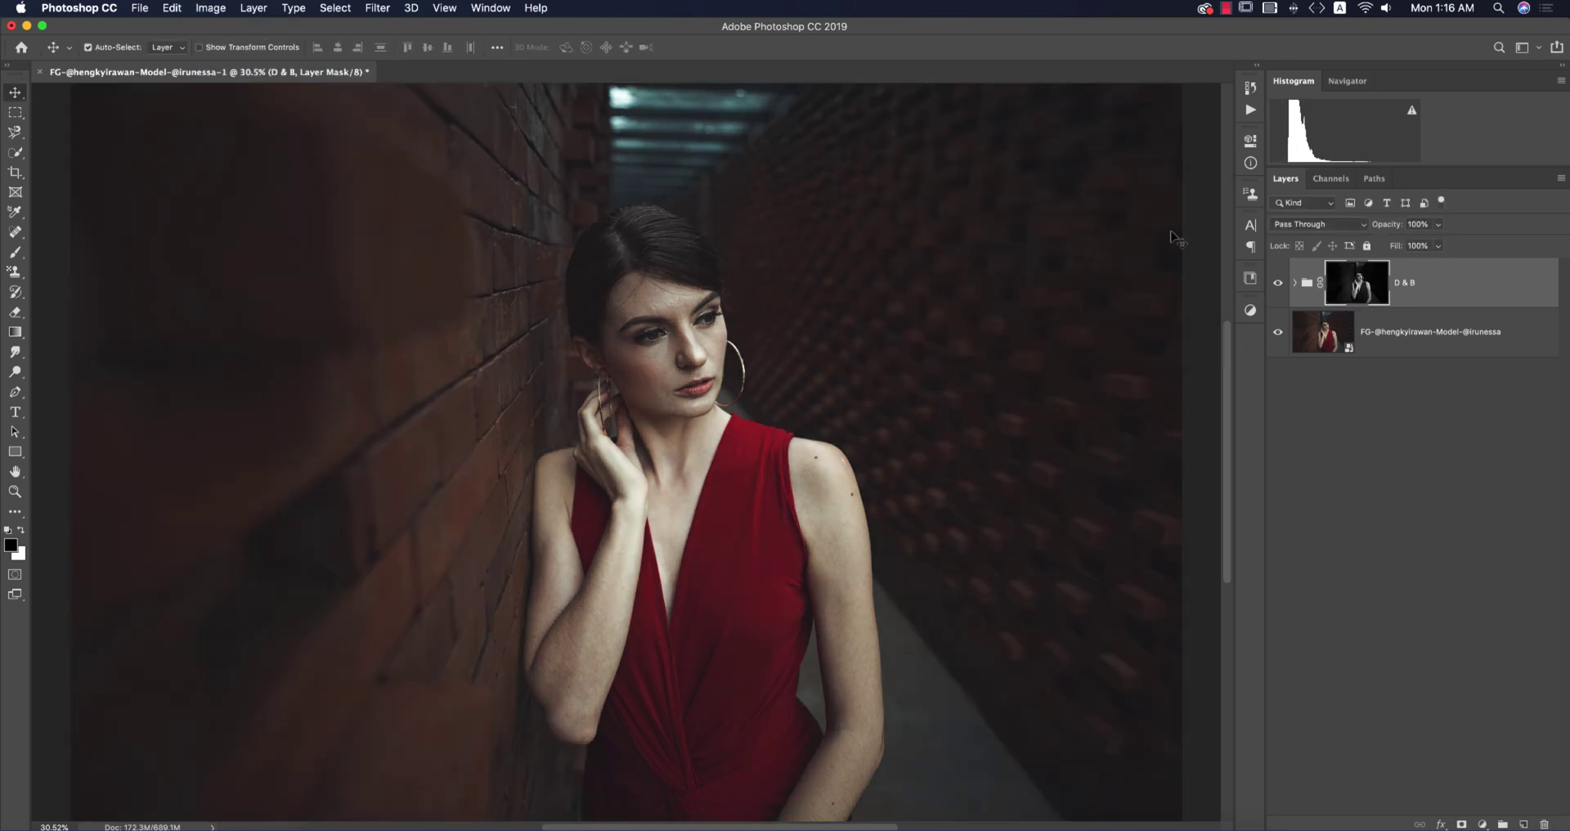
left_click(1279, 282)
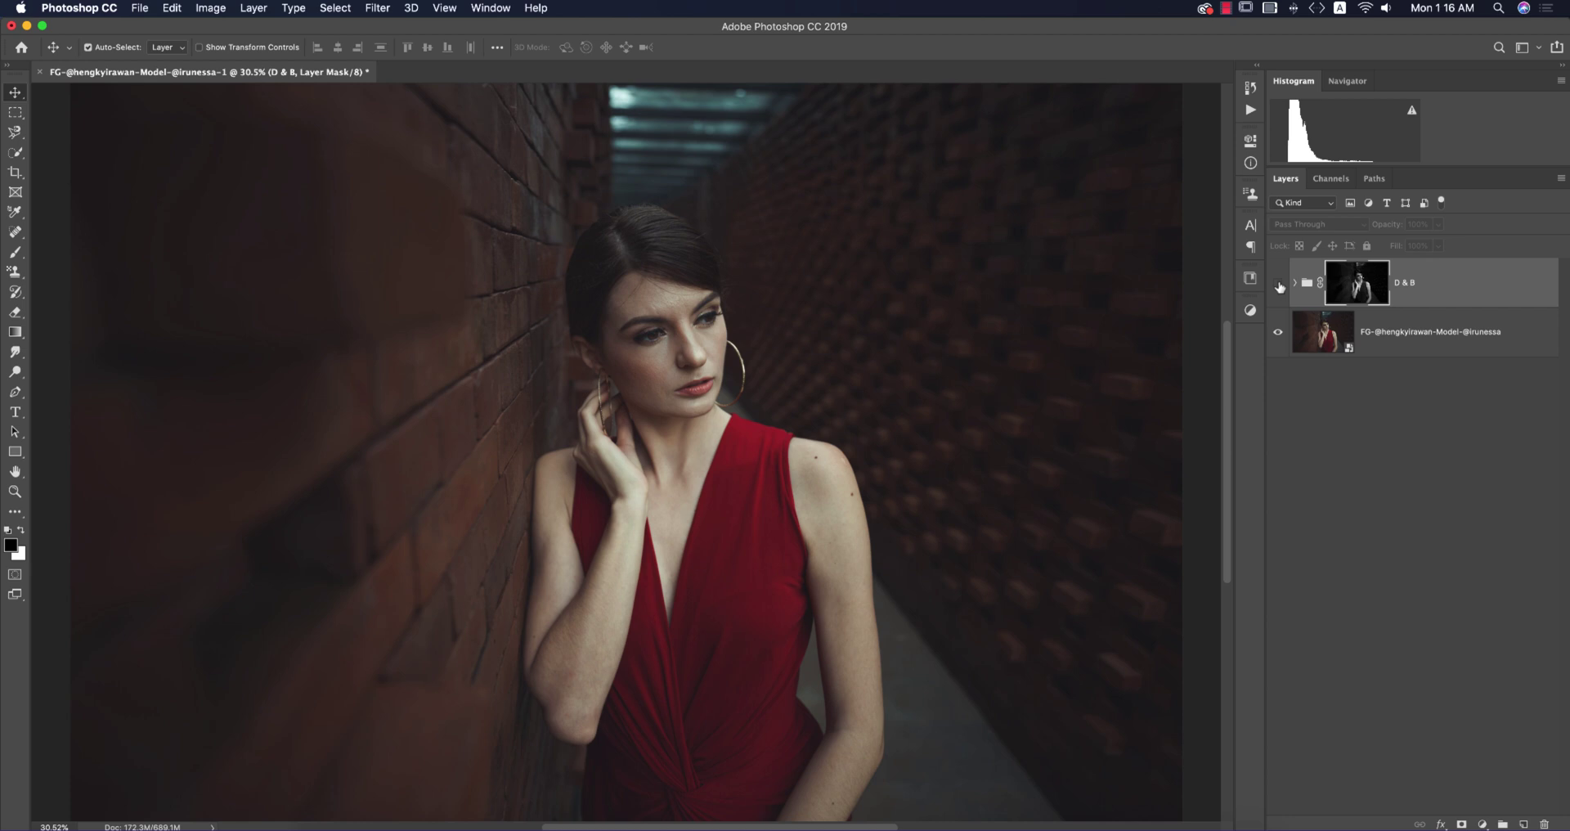
left_click(1278, 283)
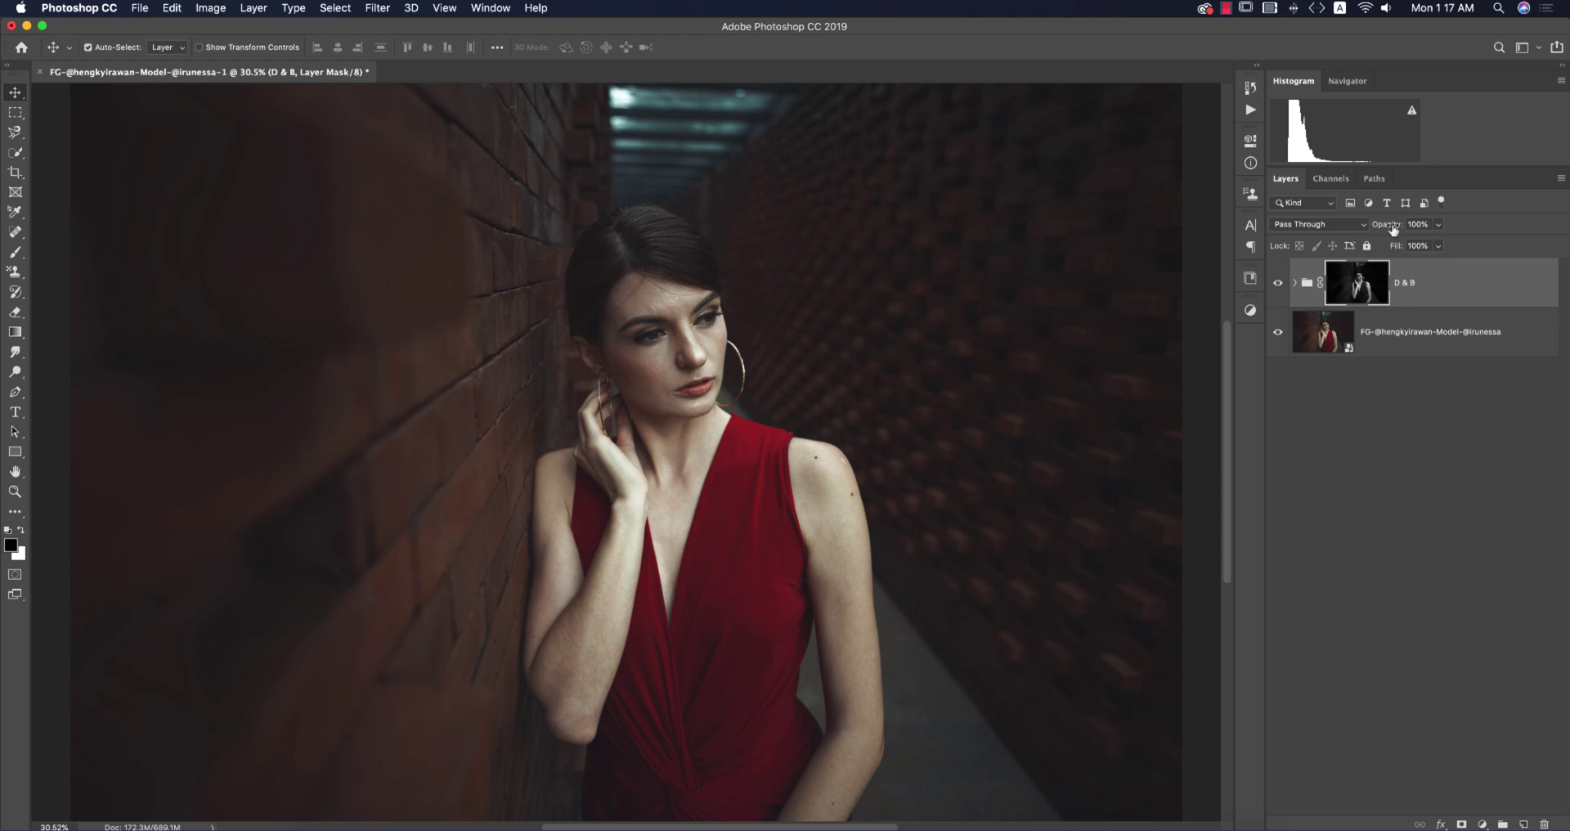
- Duplicate the FG photo, group the copy with D & B, and convert that group to a smart object
left_click(1463, 336)
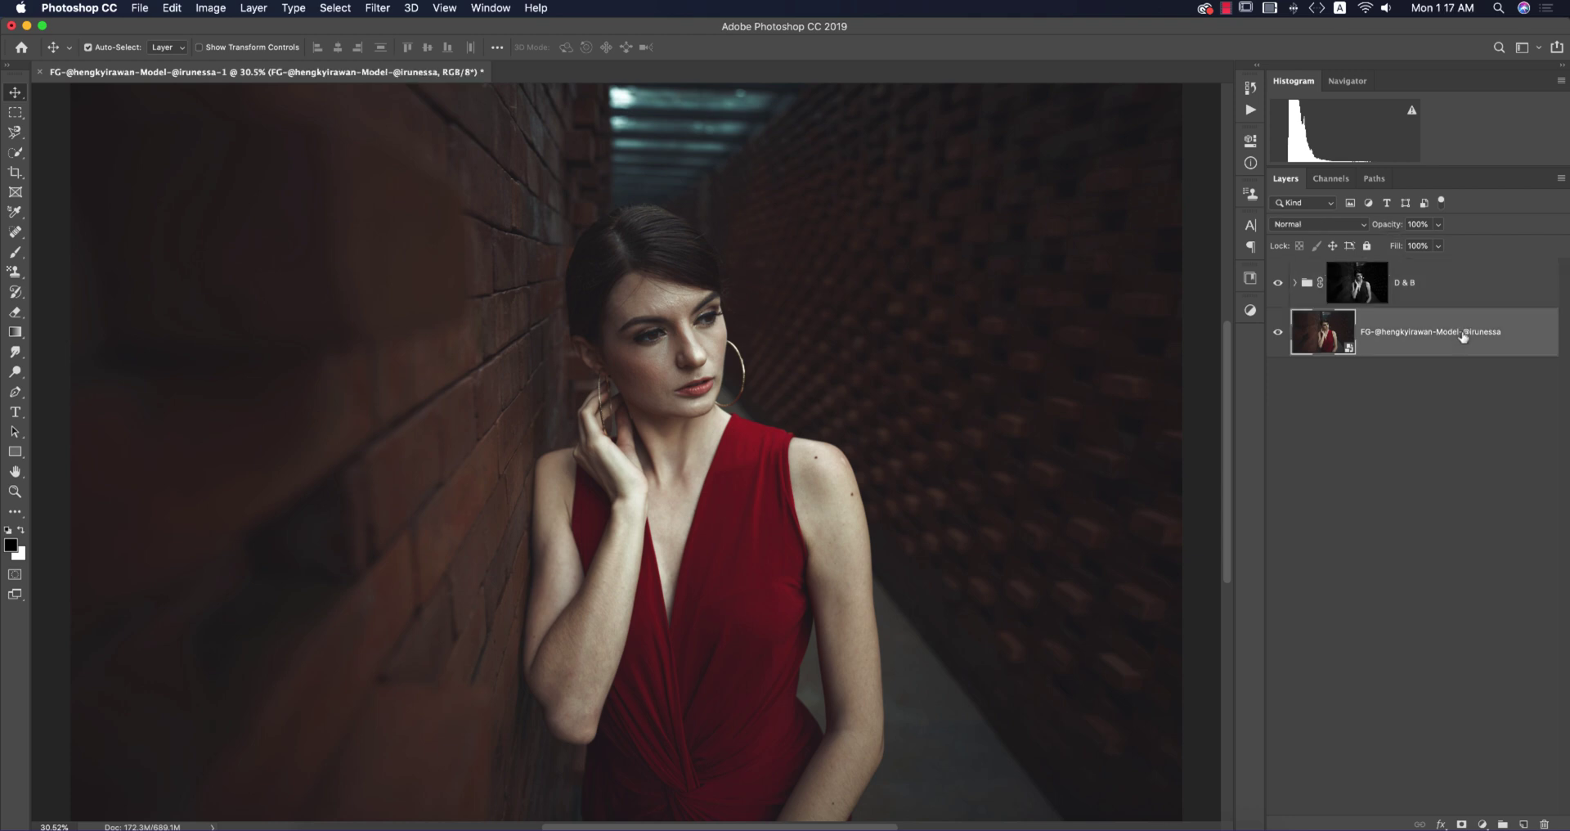
key("super+j")
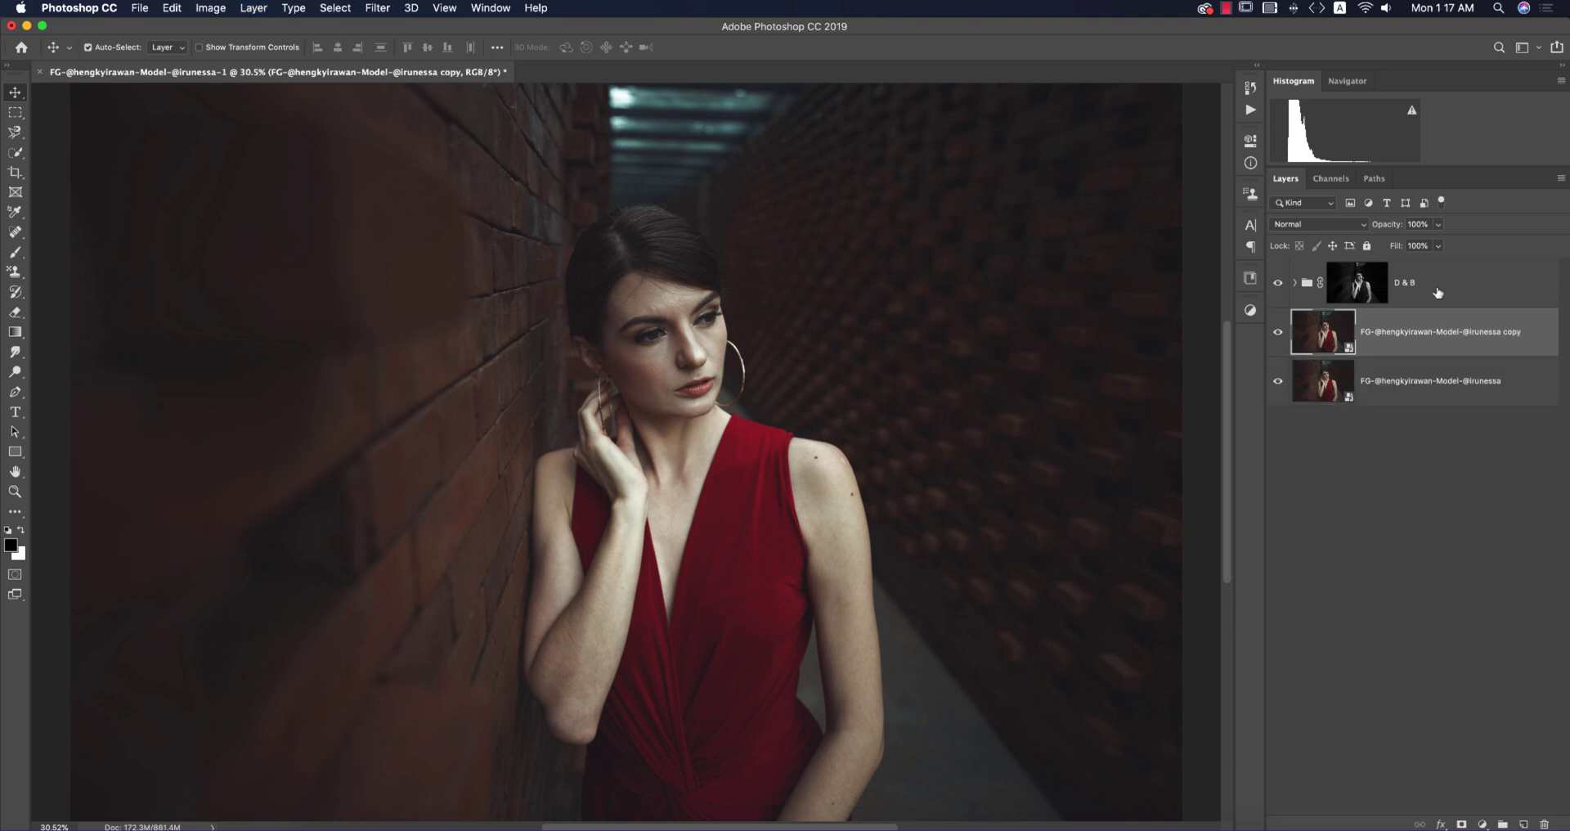
left_click(1437, 291, "super")
key("super+g")
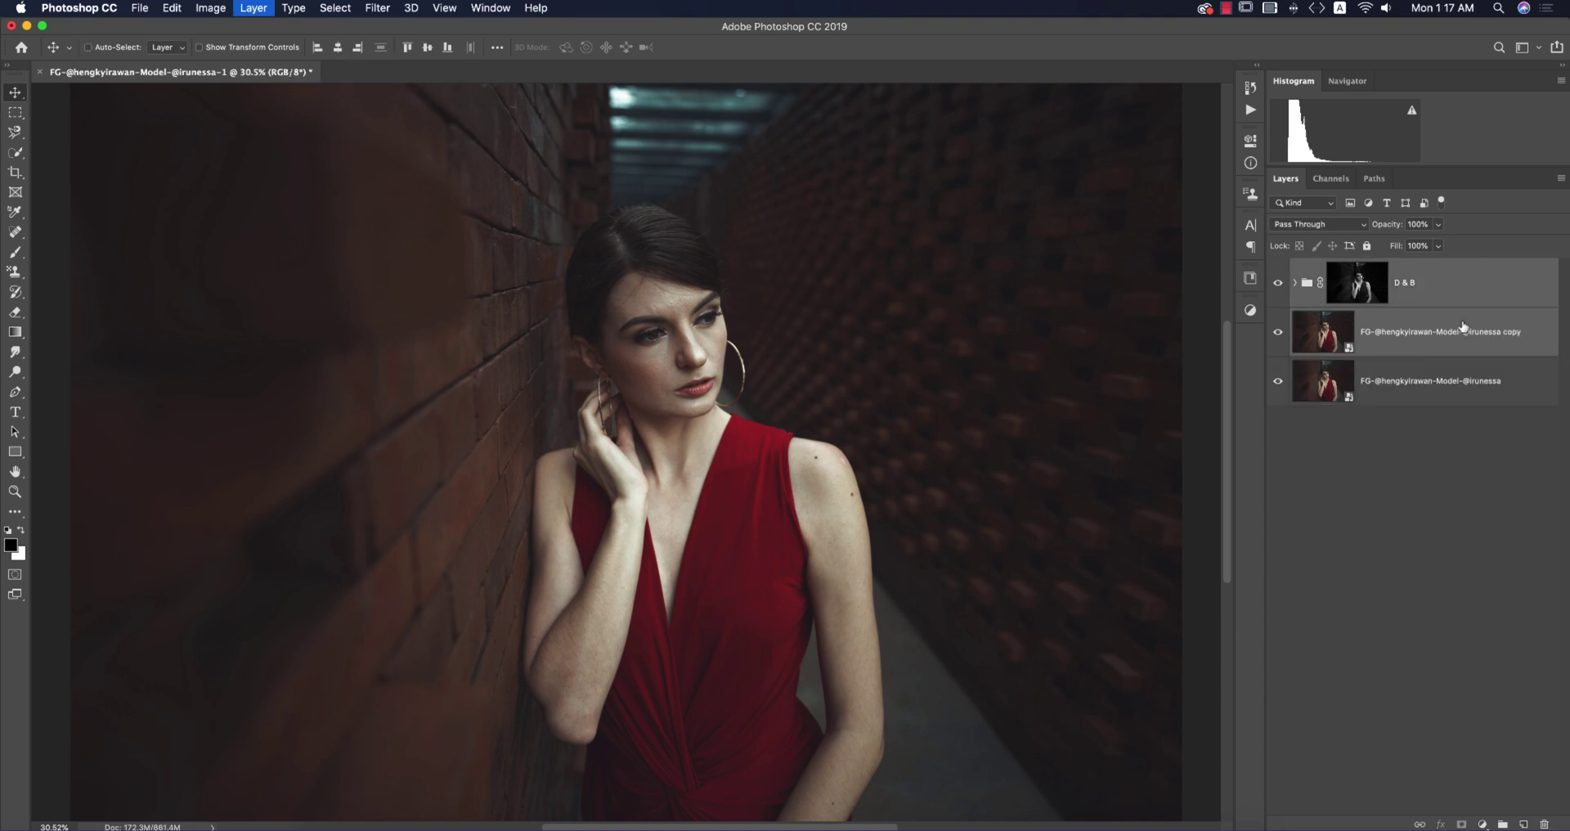
right_click(1362, 270)
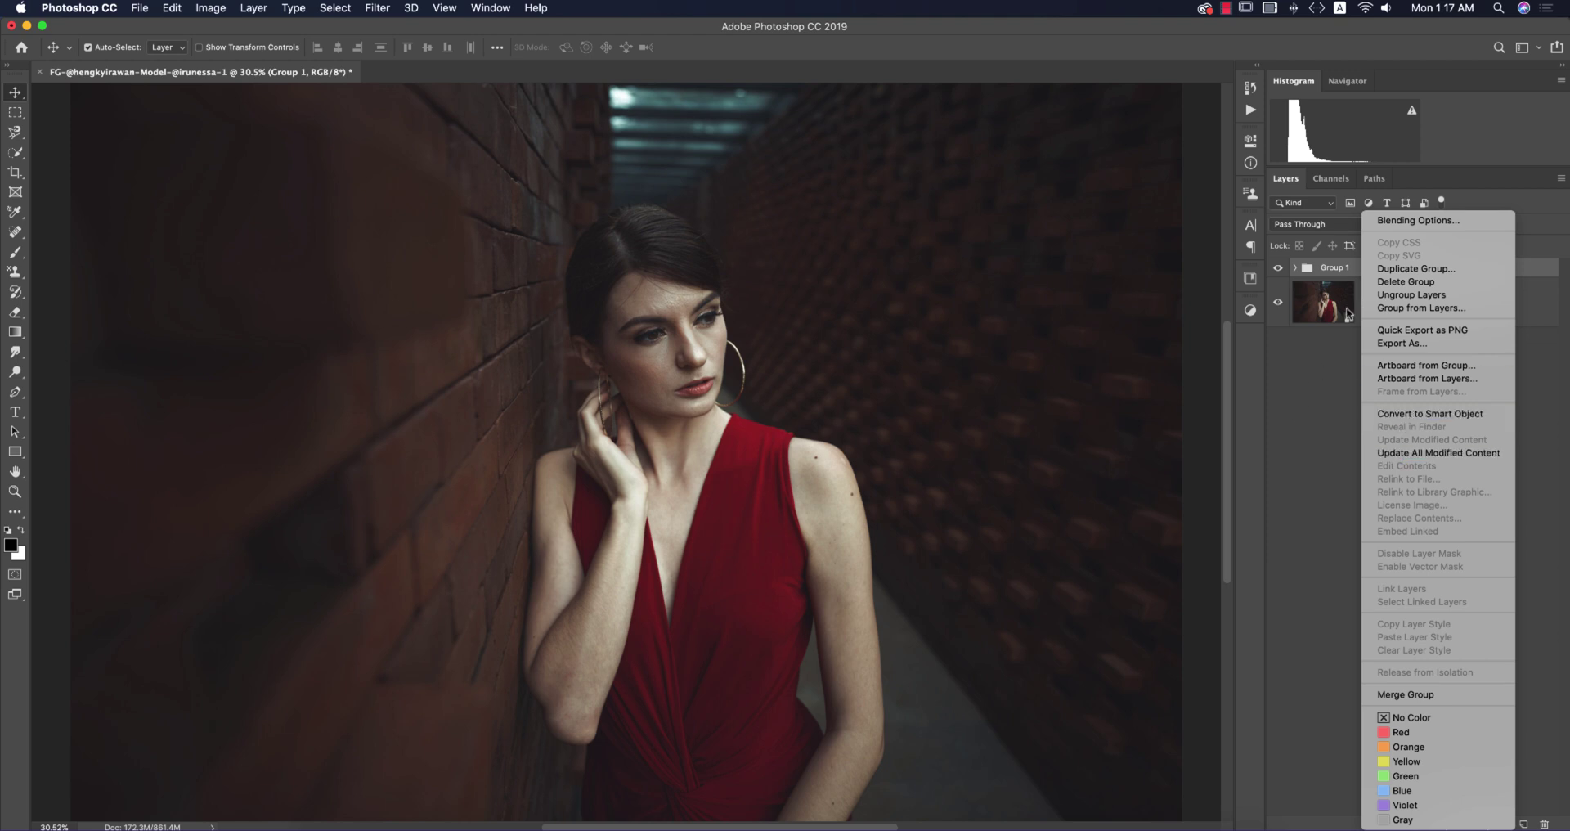
left_click(1382, 413)
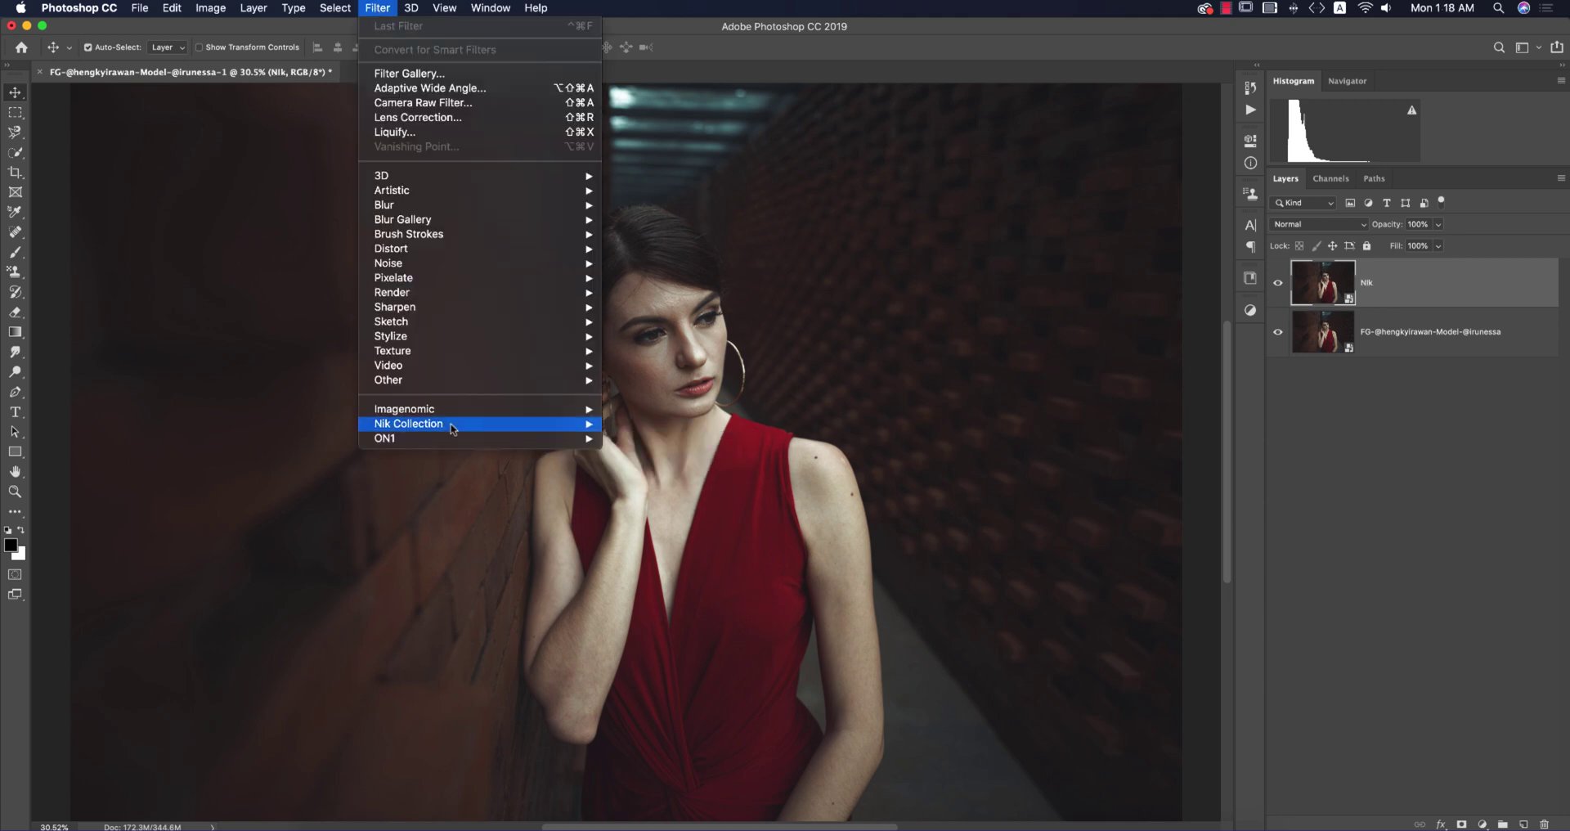
- Apply Color Efex Pro 4 Cross Processing with the T01 method to the Nik layer
mouse_move(458, 426)
left_click(646, 440)
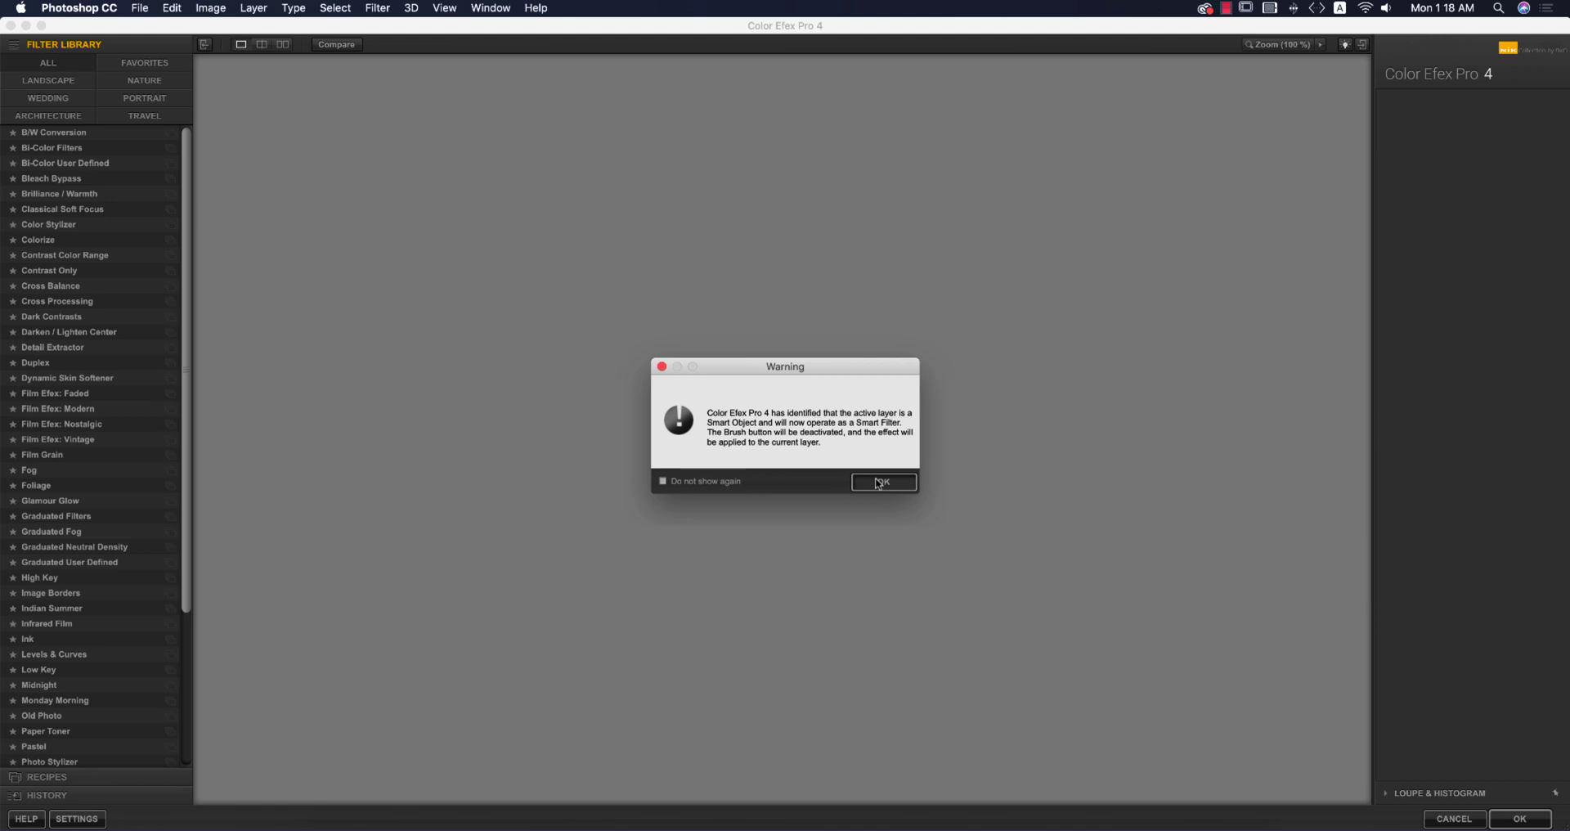
left_click(882, 482)
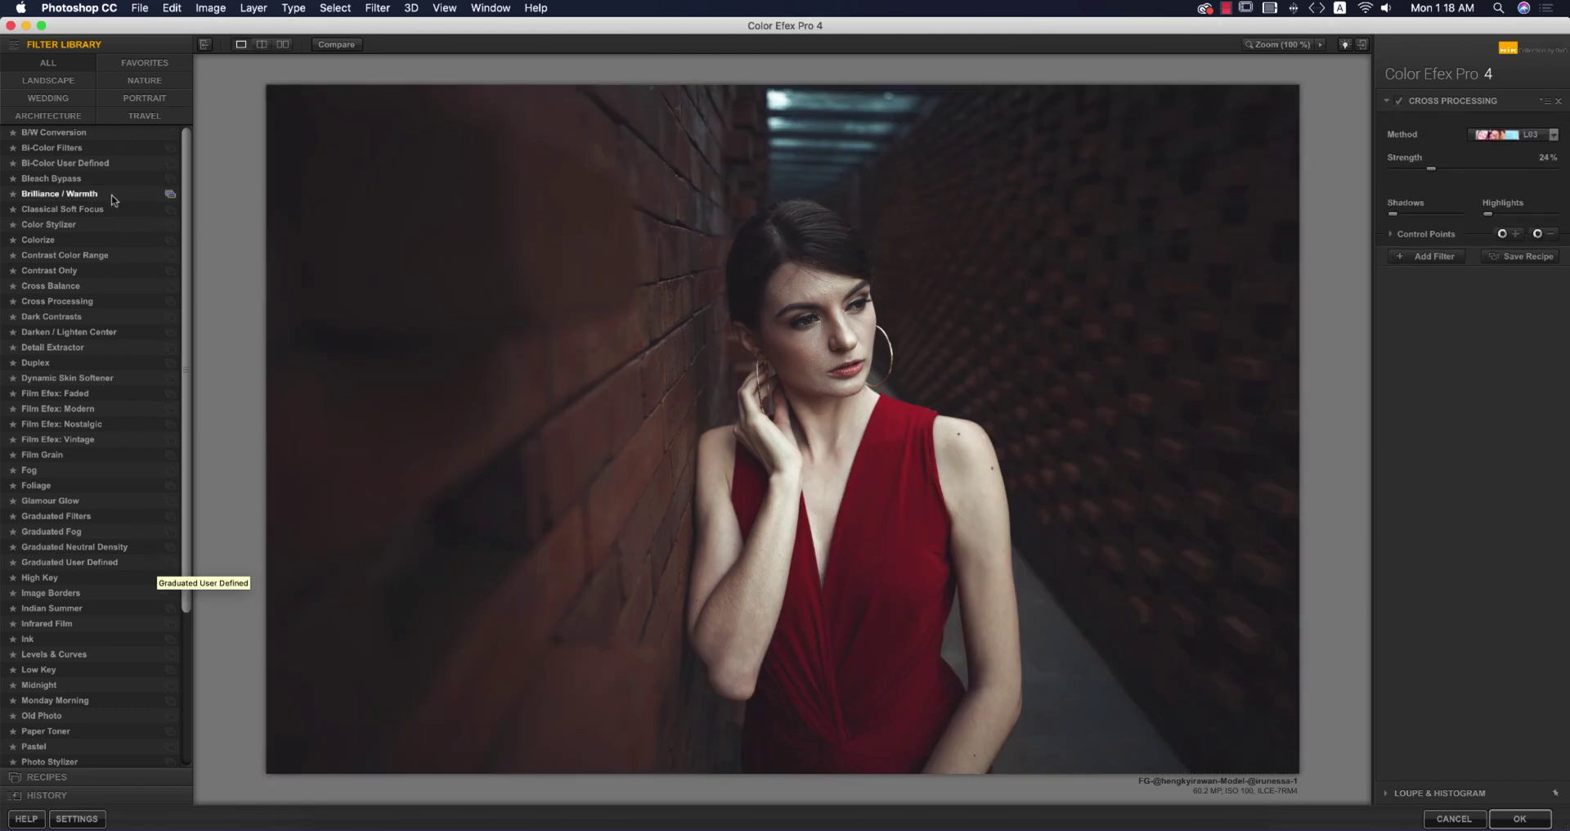
left_click(49, 304)
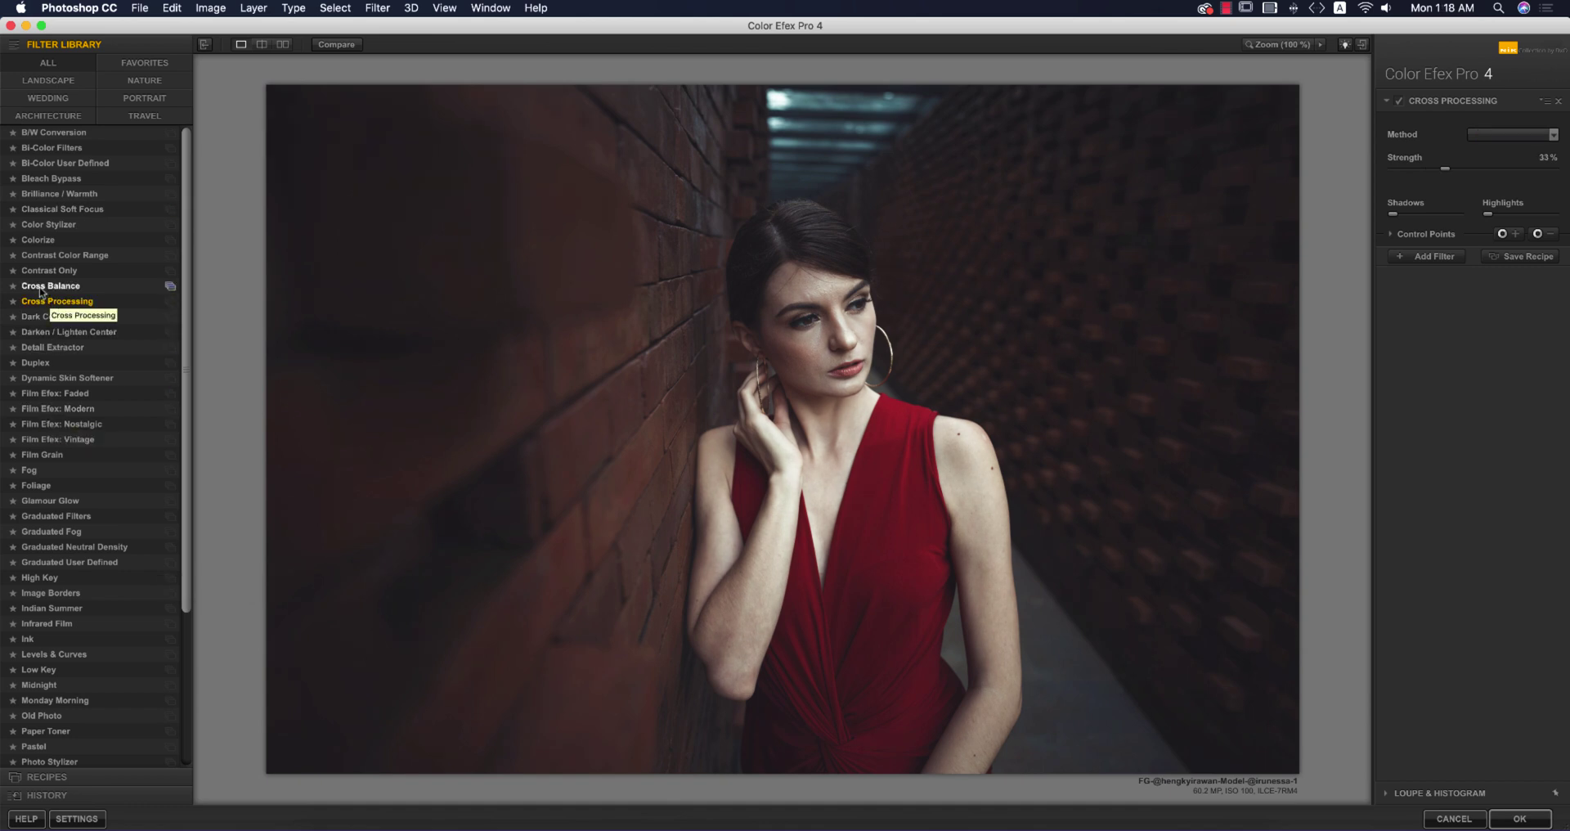
left_click(1485, 135)
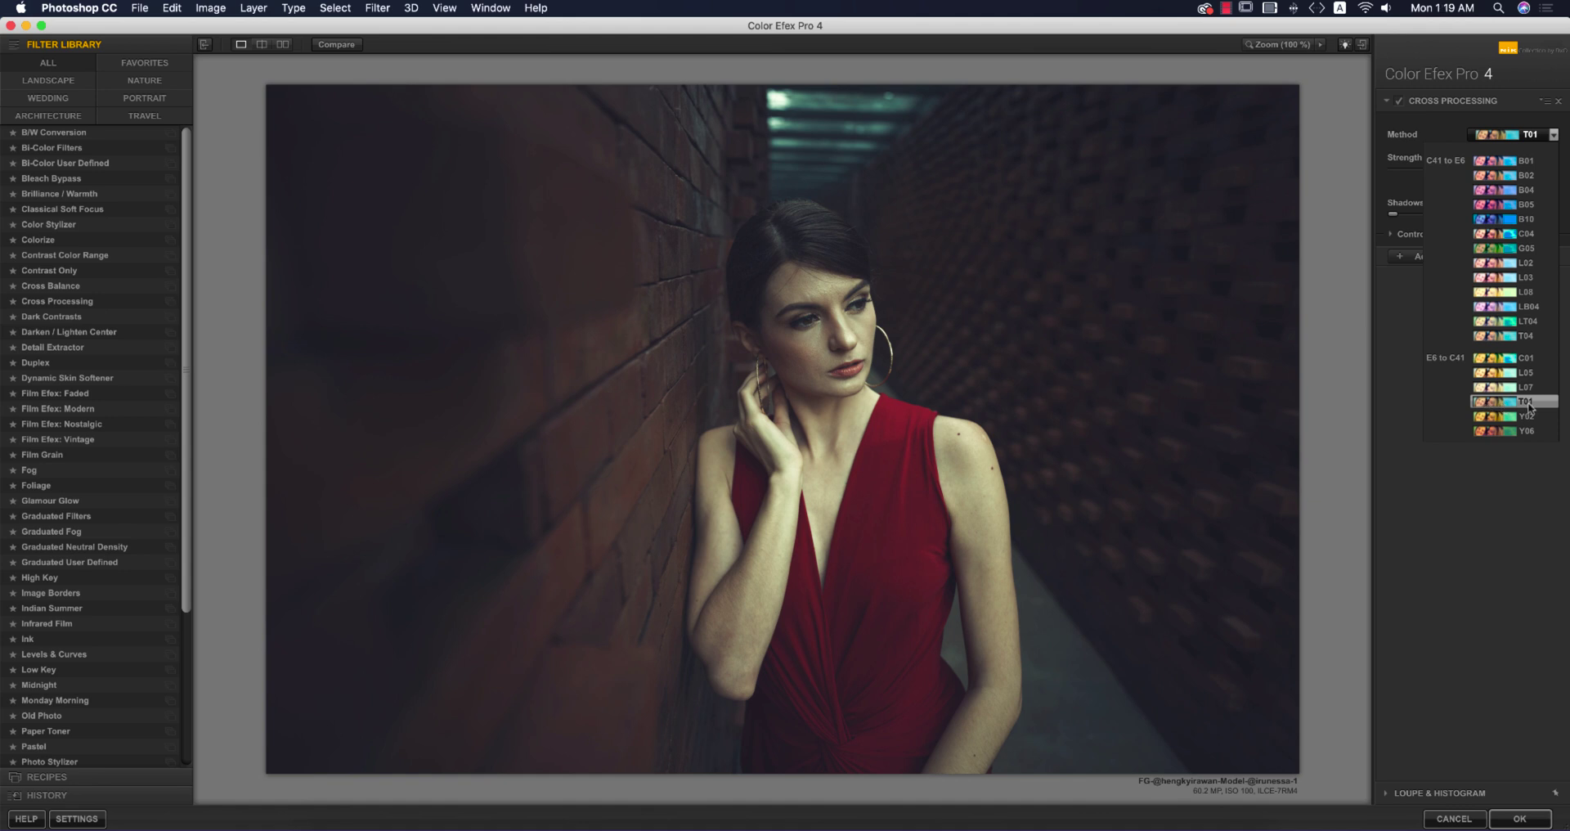
left_click(1530, 406)
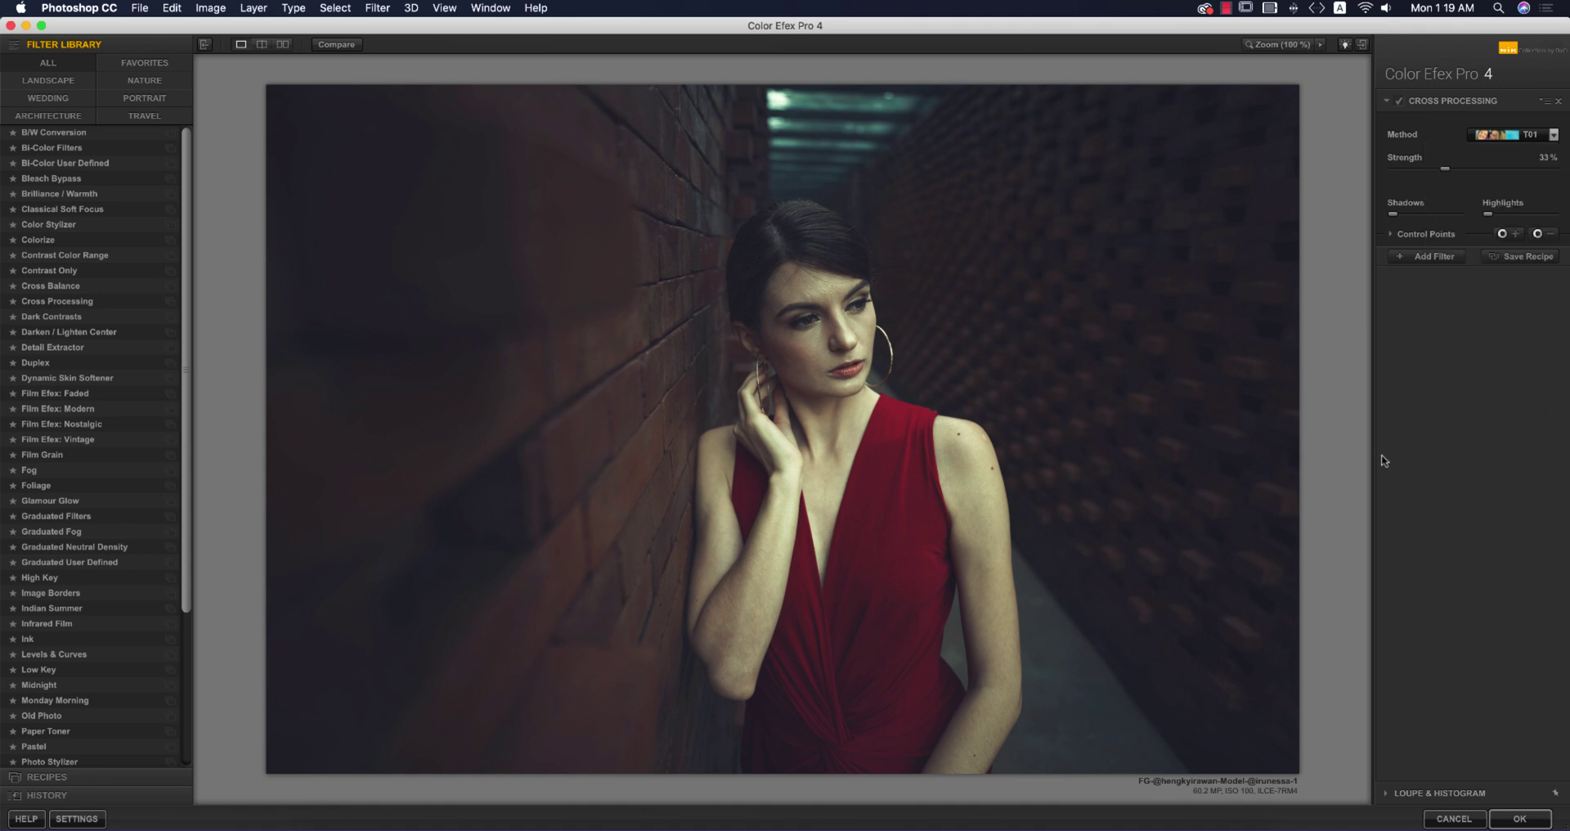
left_click(1520, 818)
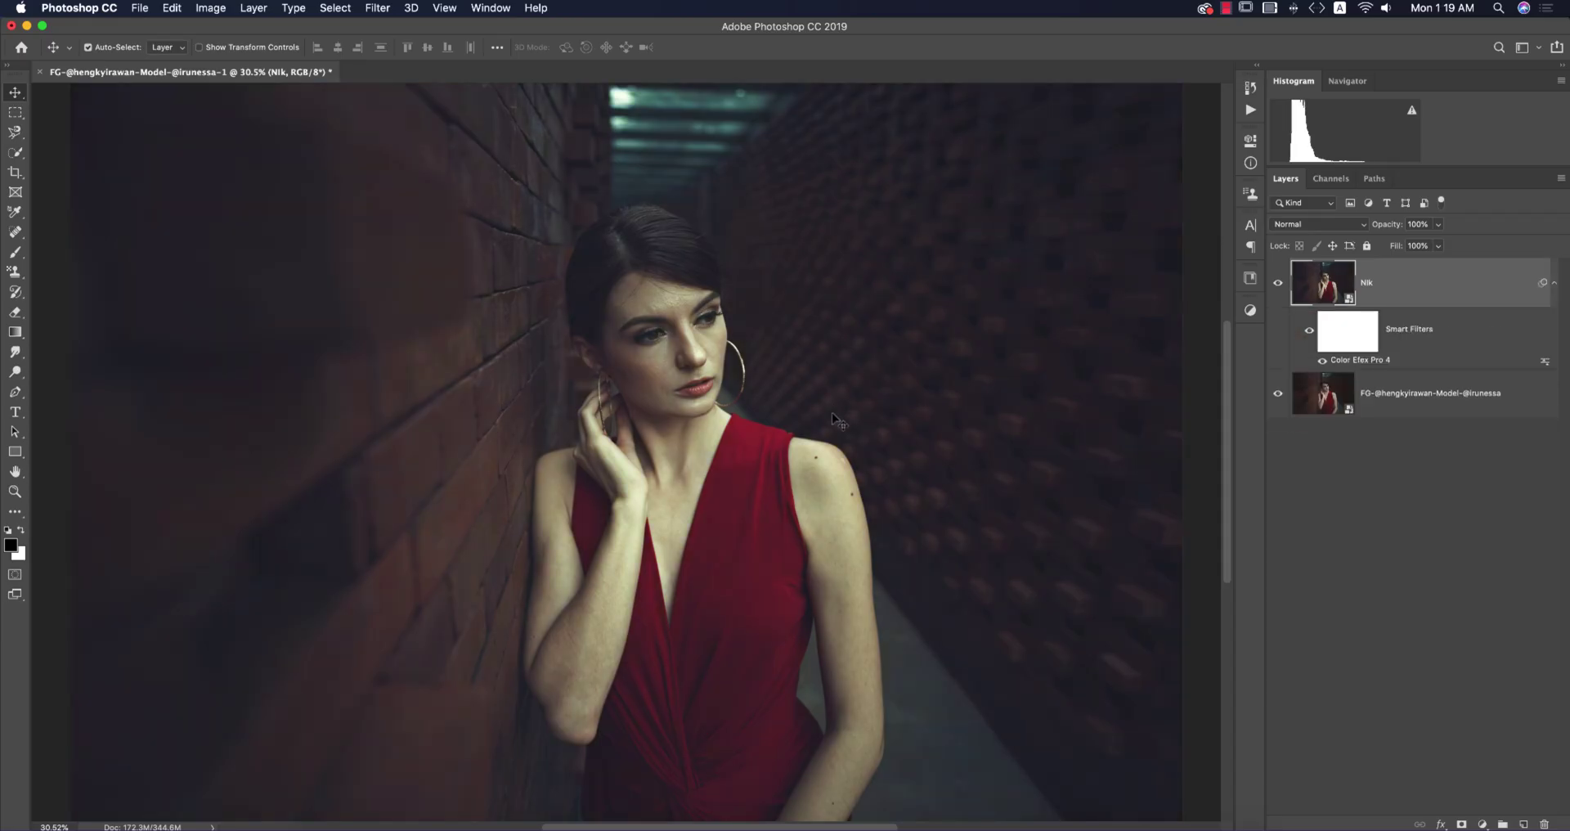
- Add a Levels adjustment above Nik with the white input level set to 243
left_click(1481, 823)
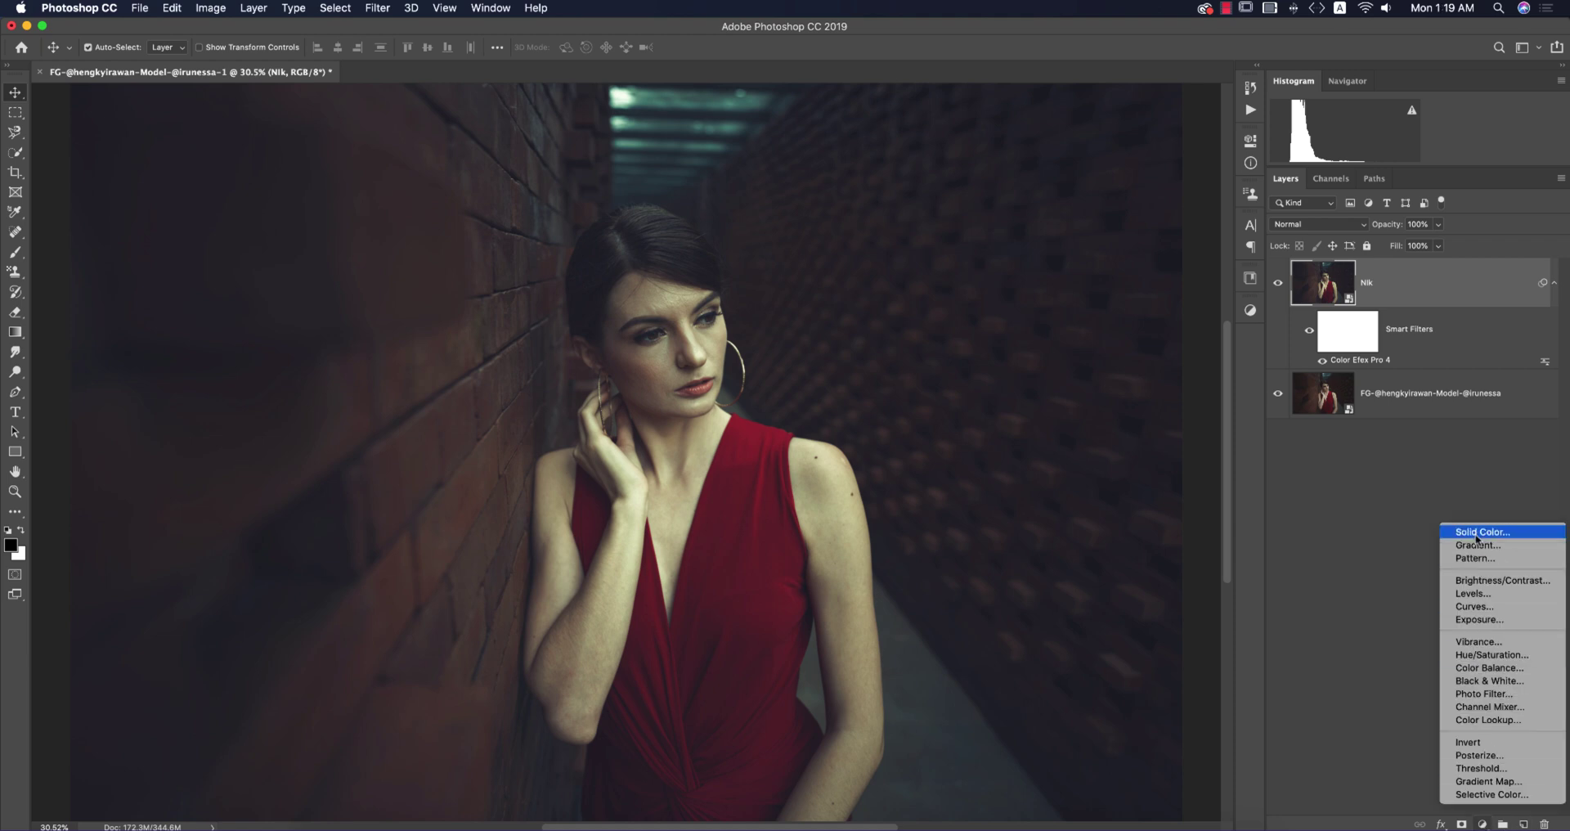
left_click(1477, 594)
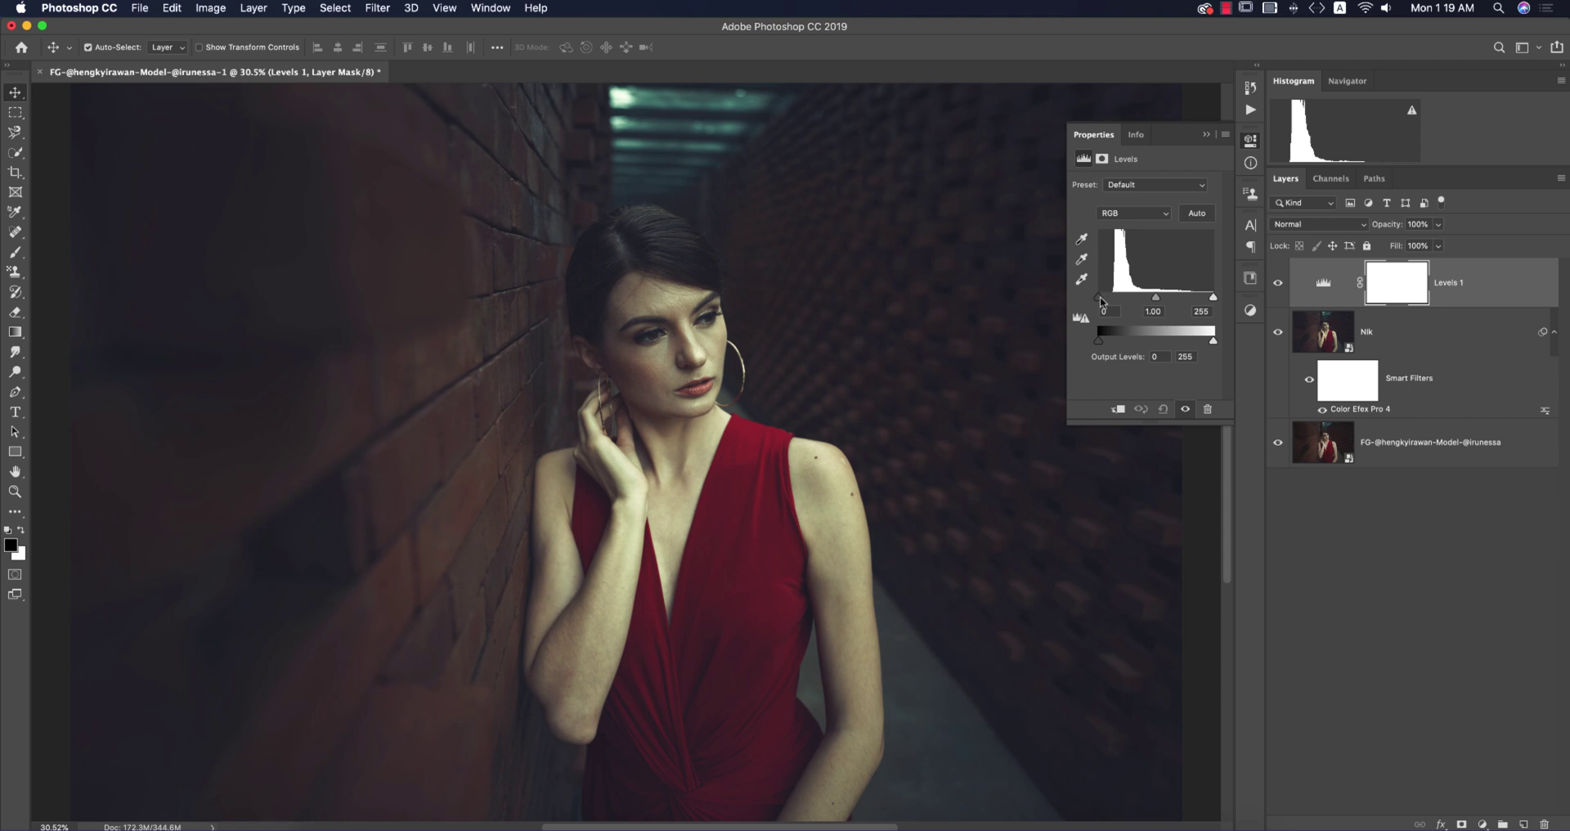
left_click_drag(1213, 298, 1209, 301)
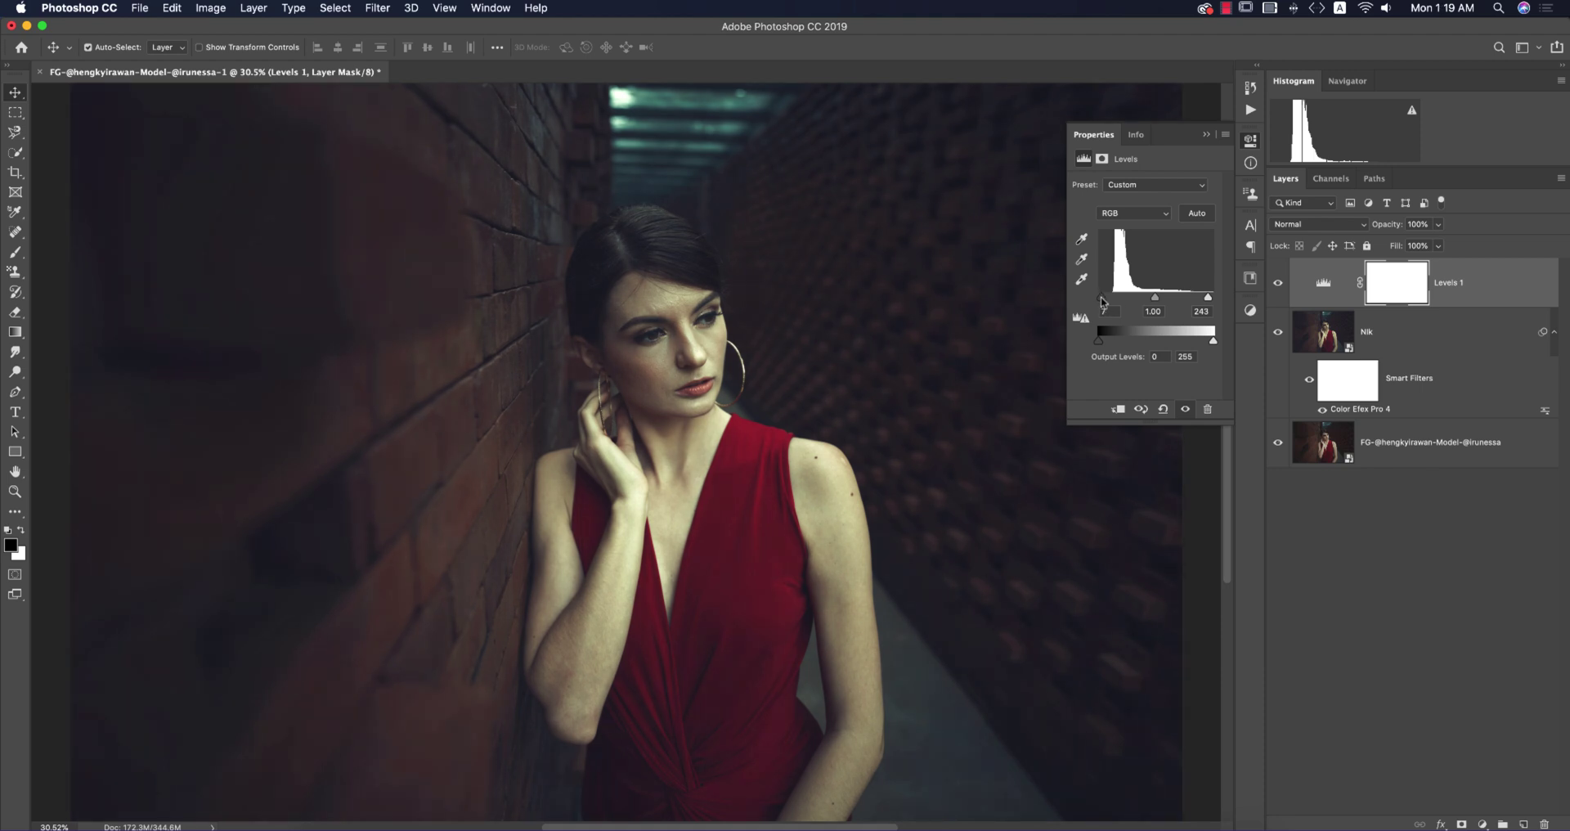
left_click(1207, 135)
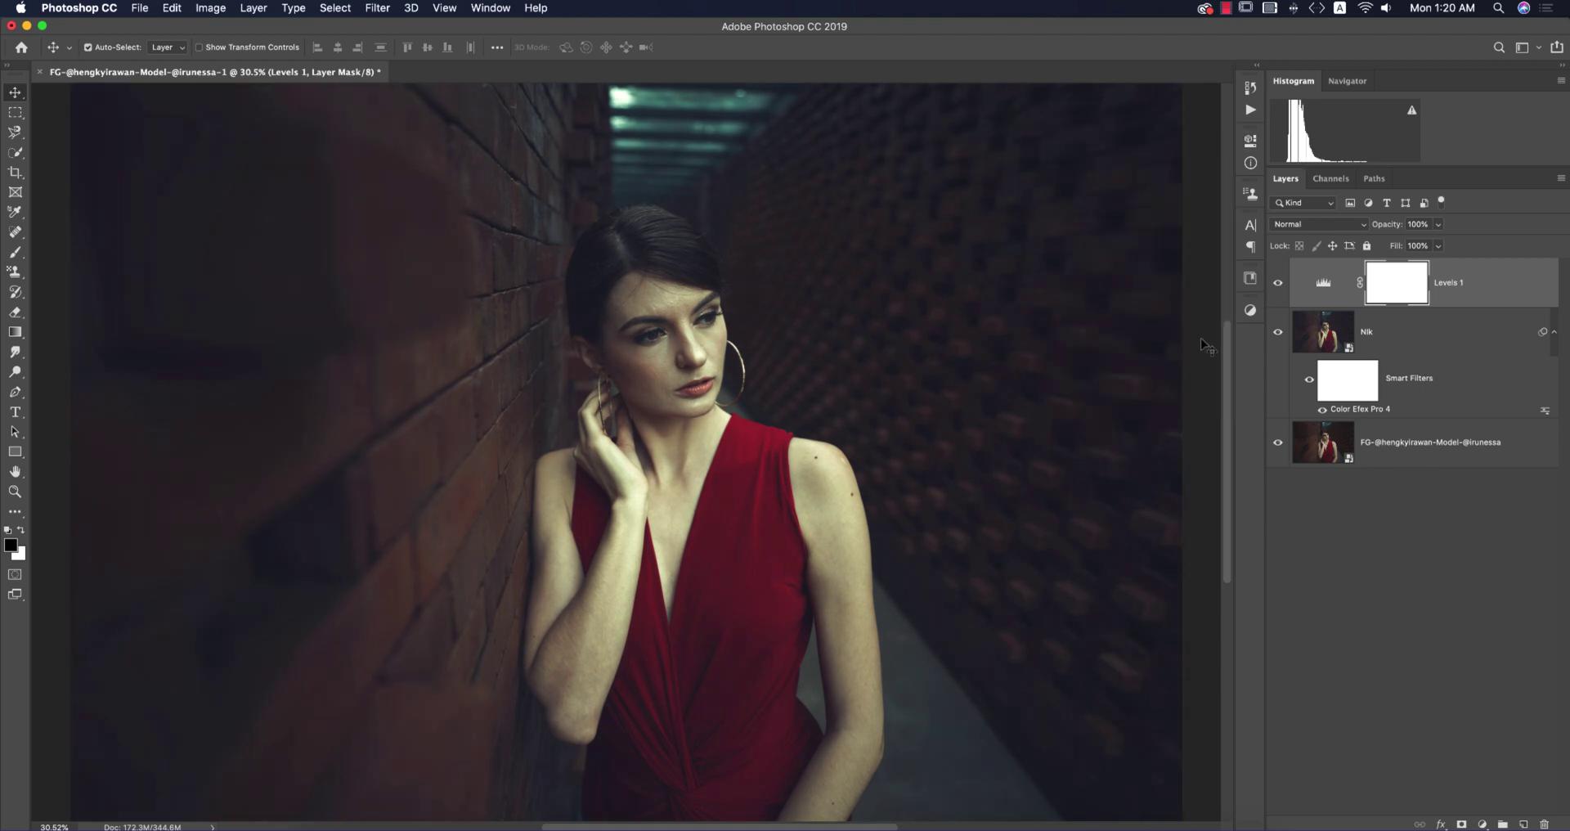